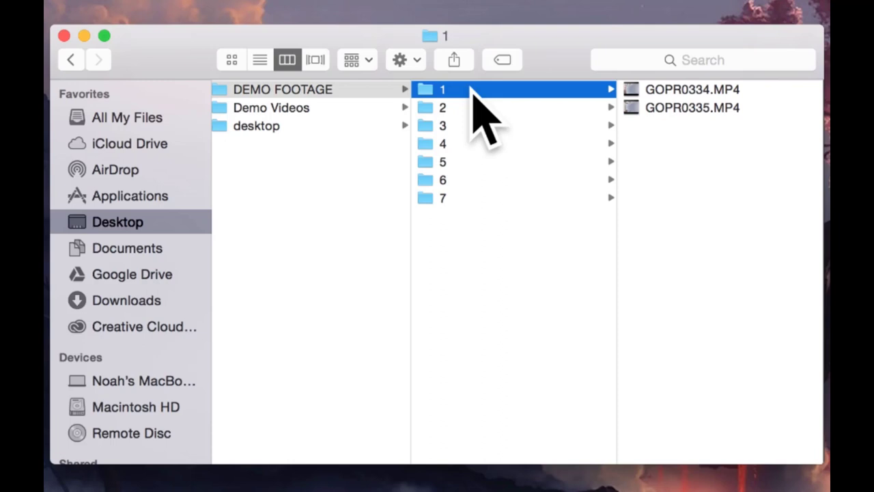
- Rename GOPR0334.MP4 in folder 1 as S1_C1, keeping the MP4 extension
{"action": "key", "text": "Right"}
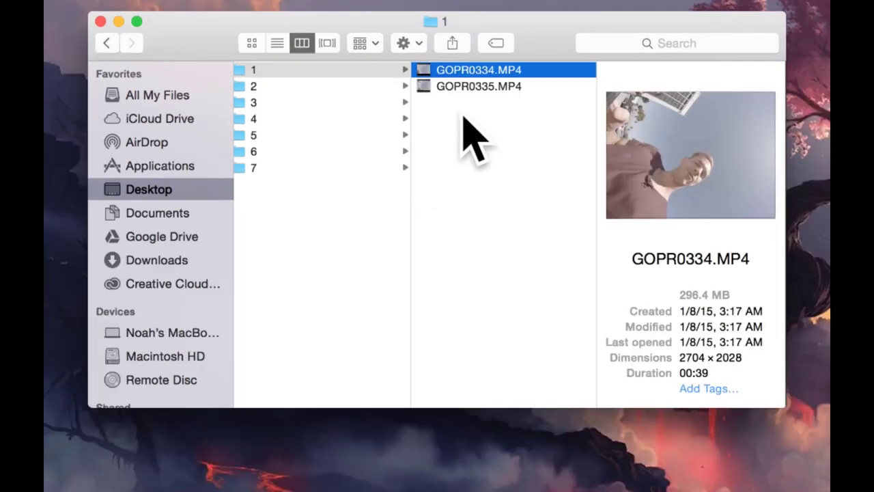
{"action": "key", "text": "Return"}
{"action": "type", "text": "S1"}
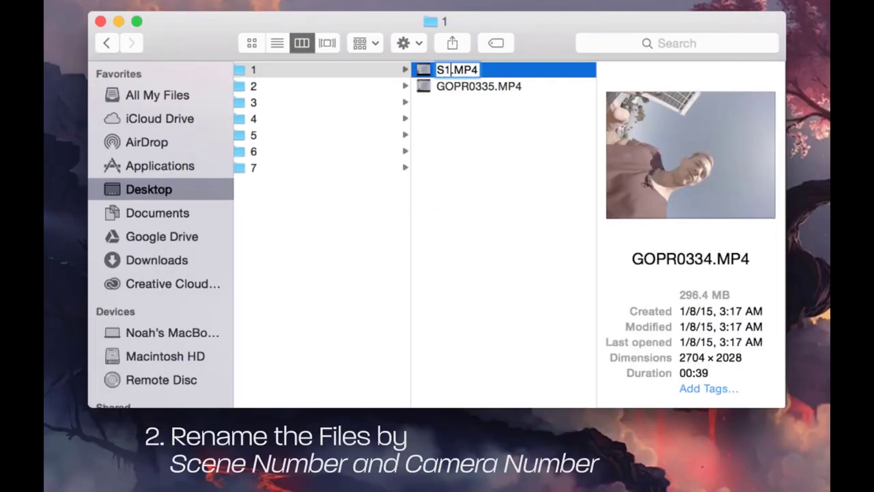
{"action": "type", "text": "_"}
{"action": "type", "text": "C1"}
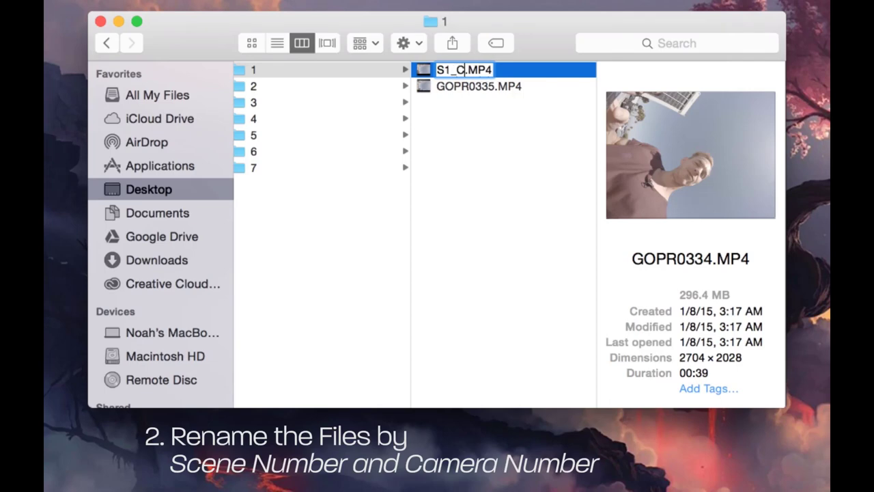
{"action": "key", "text": "Return"}
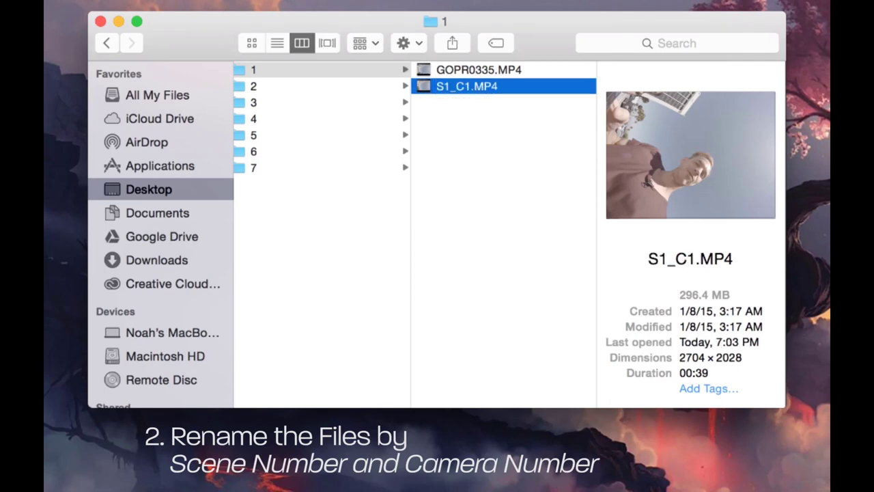
- Rename GOPR0335.MP4 in folder 1 as S2_C1, keeping the MP4 extension
{"action": "left_click", "coordinate": [478, 70]}
{"action": "key", "text": "Return"}
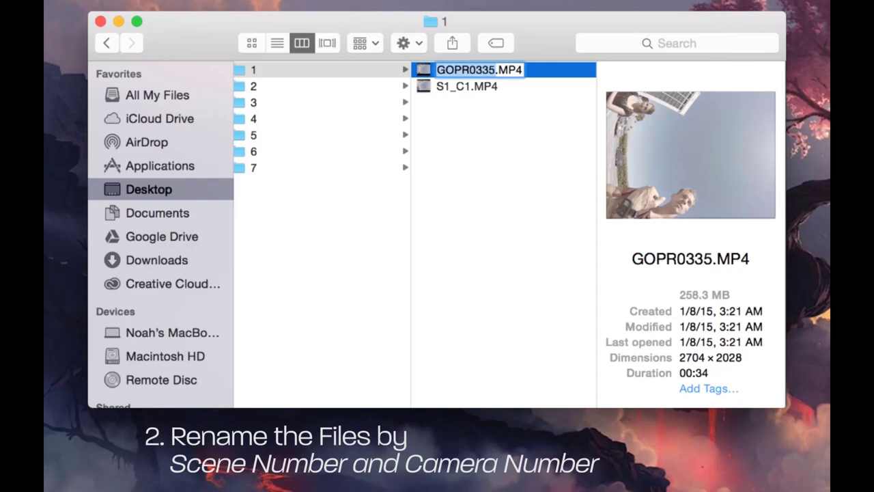
{"action": "type", "text": "S2_"}
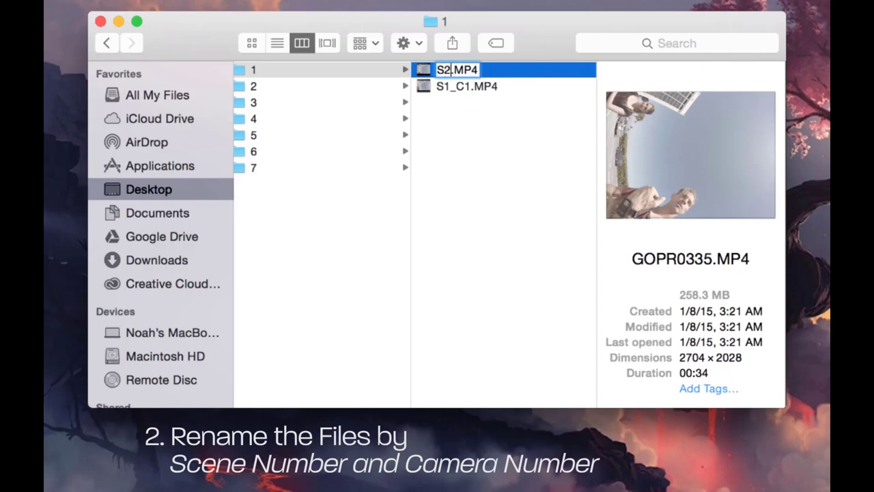
{"action": "type", "text": "C1"}
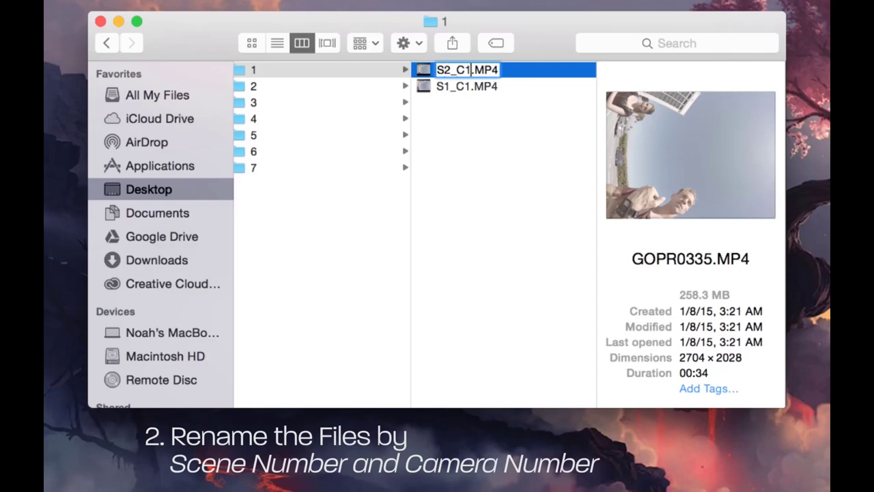
{"action": "key", "text": "Return"}
- Rename GOPR0330.MP4 in folder 2 as S1_C2, keeping the MP4 extension
{"action": "left_click", "coordinate": [260, 69]}
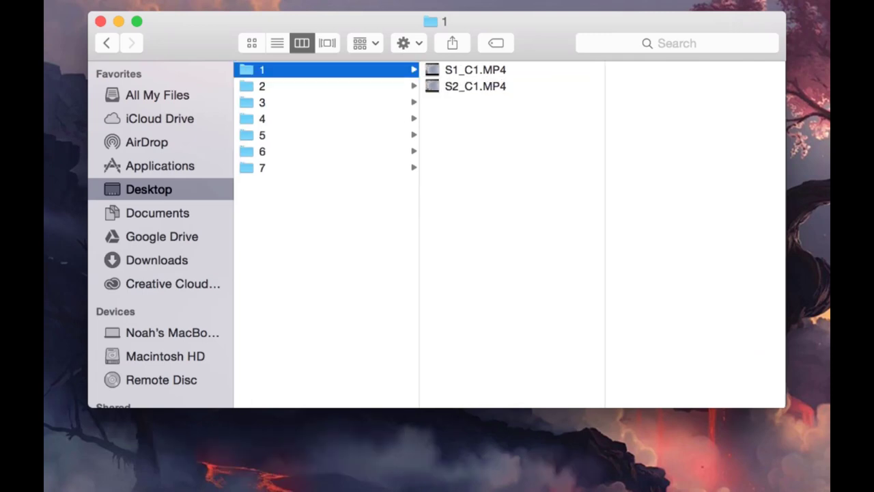
{"action": "left_click", "coordinate": [262, 86]}
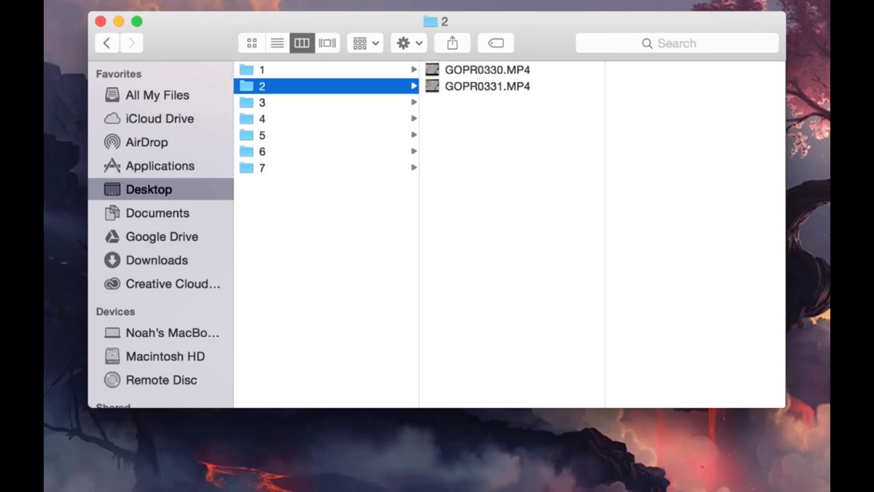
{"action": "left_click", "coordinate": [480, 69]}
{"action": "key", "text": "Return"}
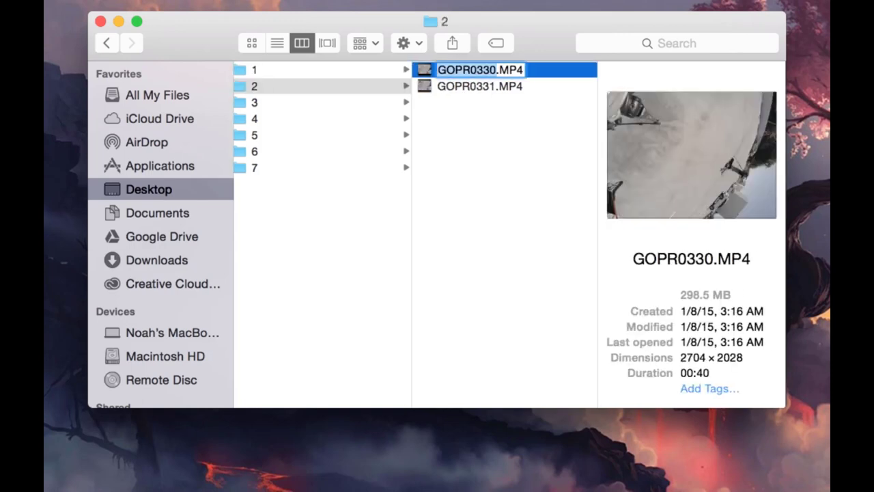
{"action": "type", "text": "S"}
{"action": "type", "text": "1_"}
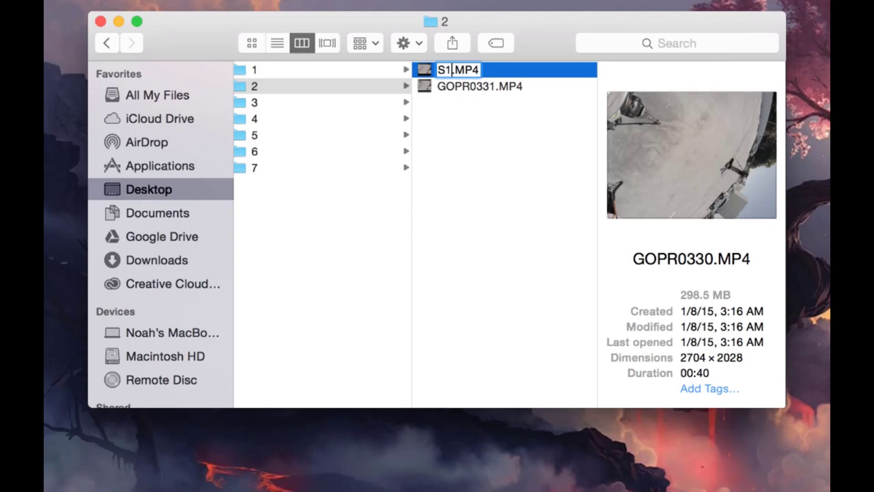
{"action": "type", "text": "C2"}
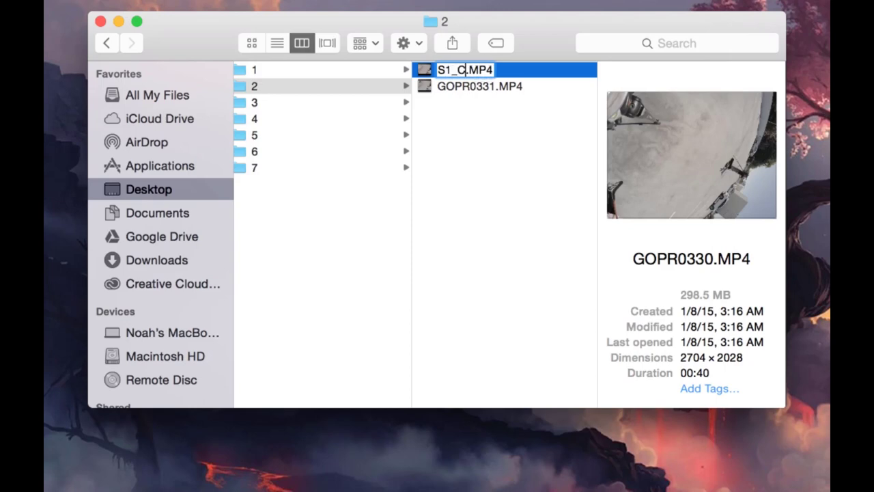
{"action": "key", "text": "Tab"}
- Rename GOPR0331.MP4 in folder 2 as S2_C2, keeping the MP4 extension
{"action": "type", "text": "S2_"}
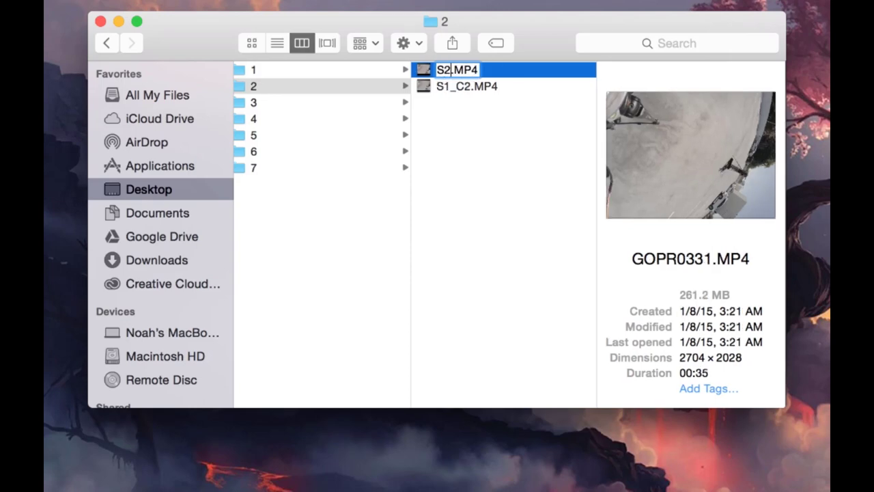
{"action": "type", "text": "C3"}
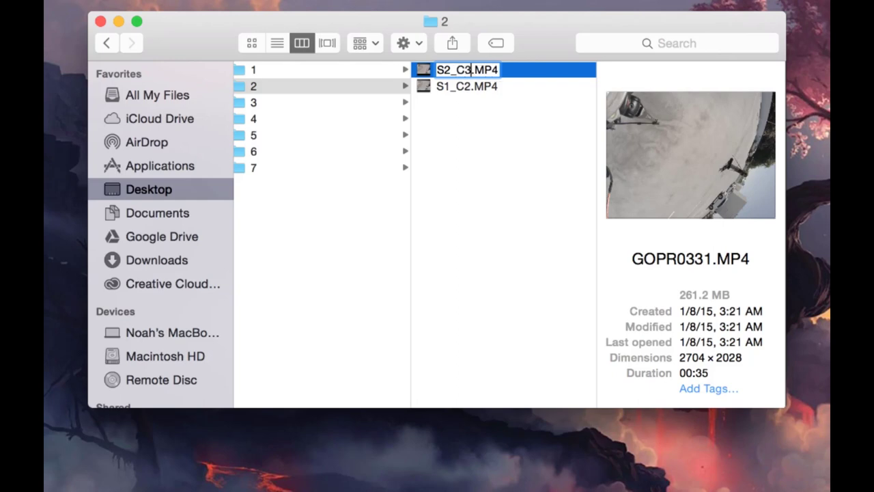
{"action": "key", "text": "BackSpace"}
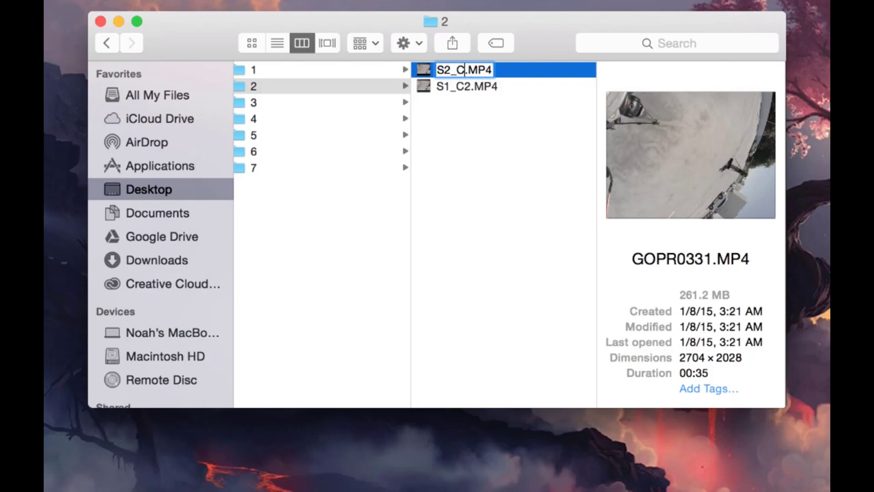
{"action": "type", "text": "2"}
{"action": "key", "text": "Return"}
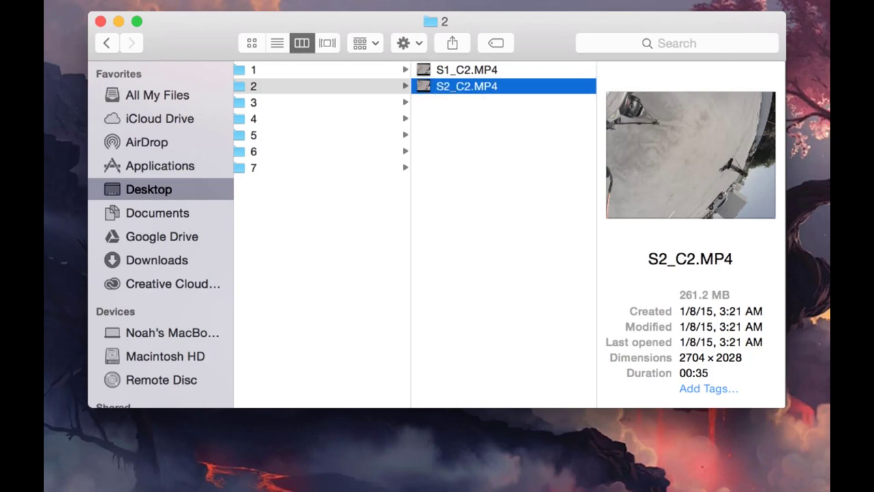
- Rename GOPR0327.MP4 in folder 3 as S1_C3, keeping the MP4 extension
{"action": "key", "text": "Left"}
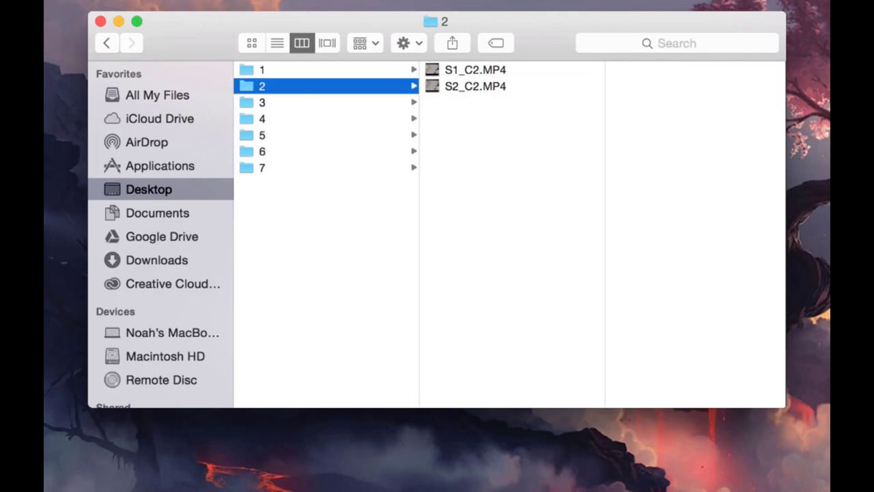
{"action": "key", "text": "Down"}
{"action": "key", "text": "Right"}
{"action": "key", "text": "Return"}
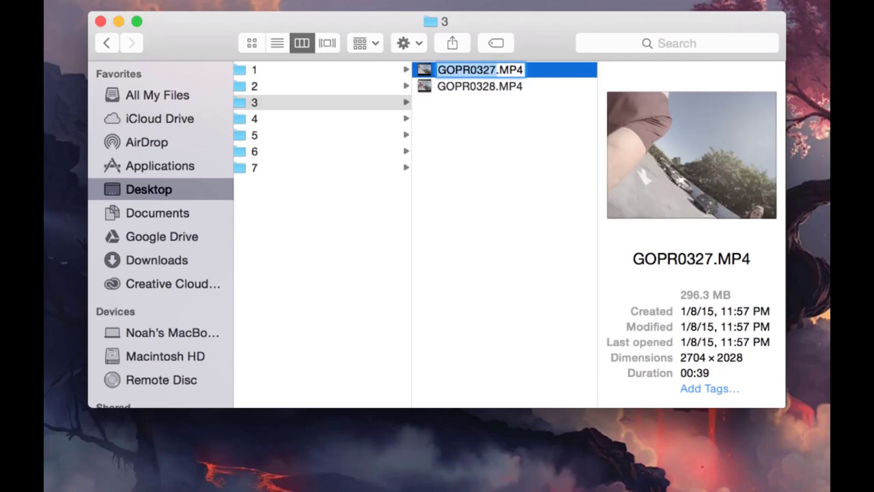
{"action": "type", "text": "S1_C3"}
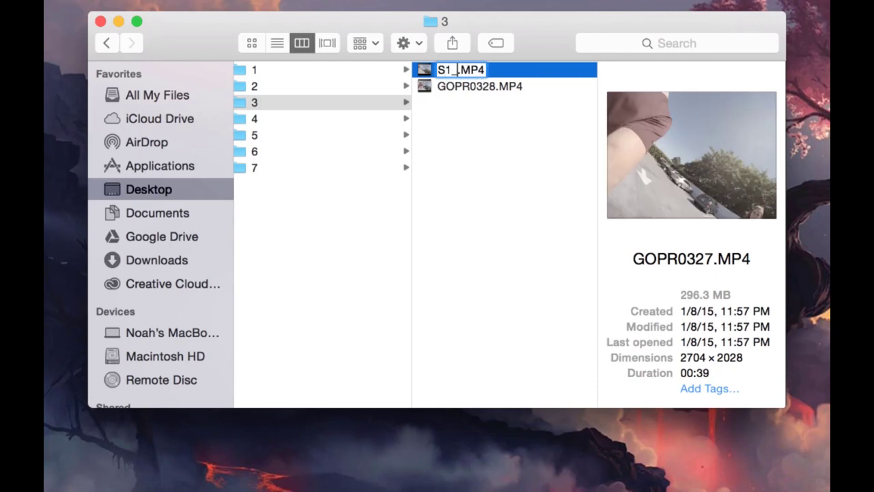
{"action": "key", "text": "Return"}
- Rename GOPR0328.MP4 in folder 3 as S2_C3, keeping the MP4 extension
{"action": "key", "text": "Down"}
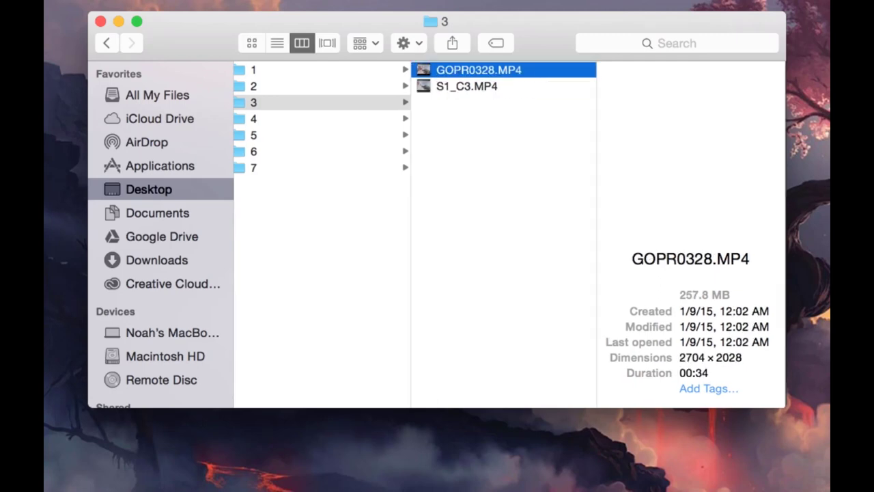
{"action": "key", "text": "Return"}
{"action": "type", "text": "S2"}
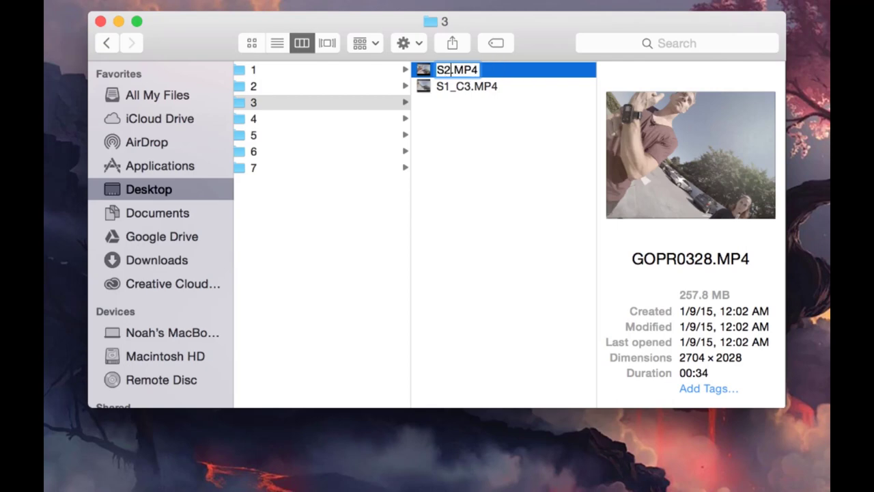
{"action": "type", "text": "_C"}
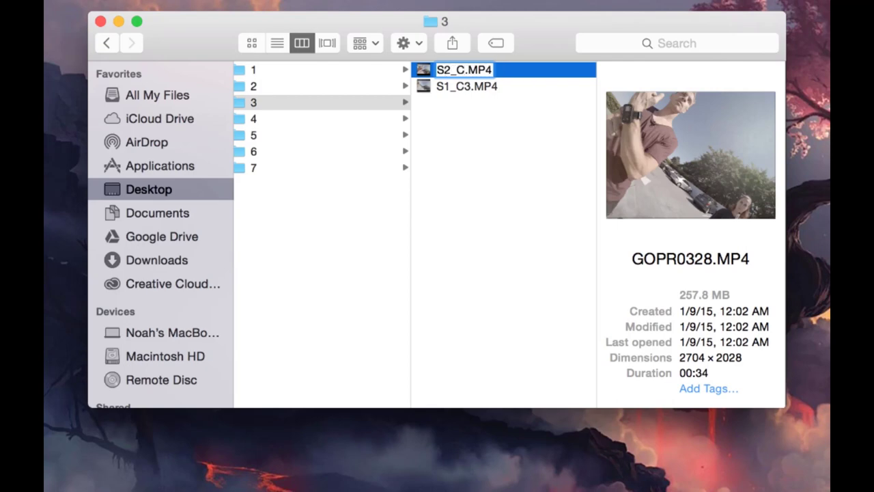
{"action": "type", "text": "3"}
{"action": "key", "text": "Return"}
- Rename GOPR0326.MP4 in folder 4 as S1_C4, keeping the MP4 extension
{"action": "key", "text": "Left"}
{"action": "key", "text": "Down"}
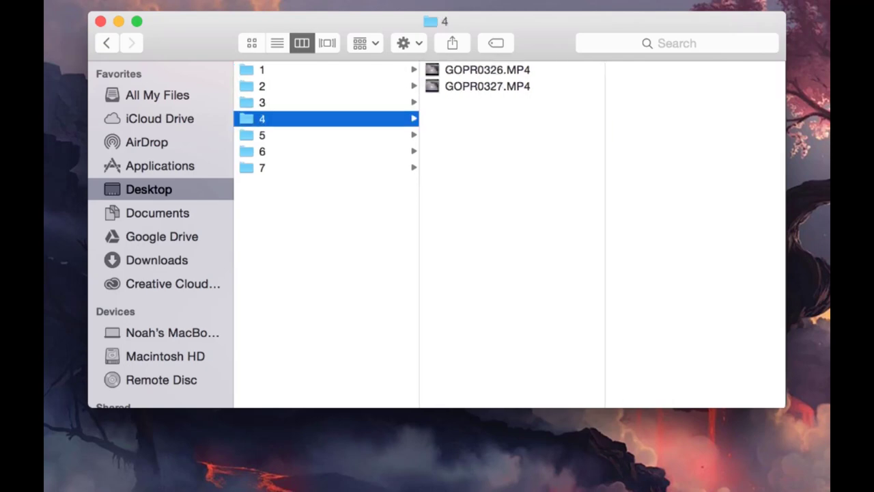
{"action": "key", "text": "Right"}
{"action": "key", "text": "Return"}
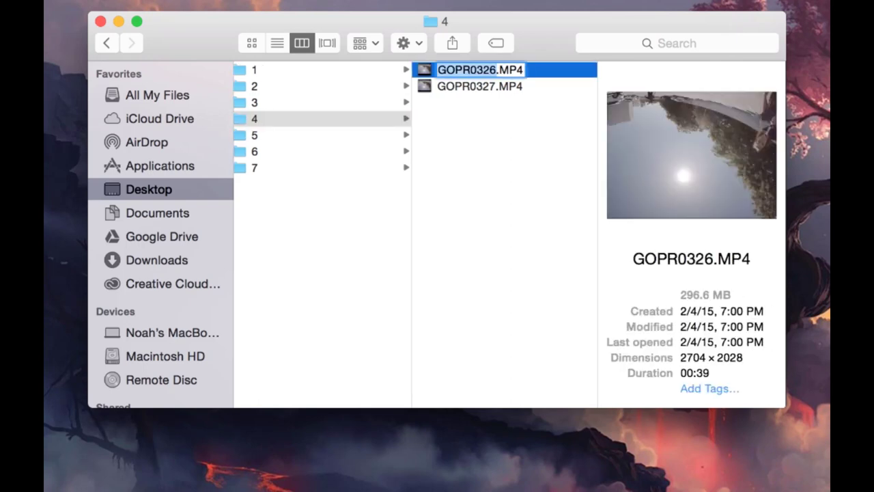
{"action": "type", "text": "S1_"}
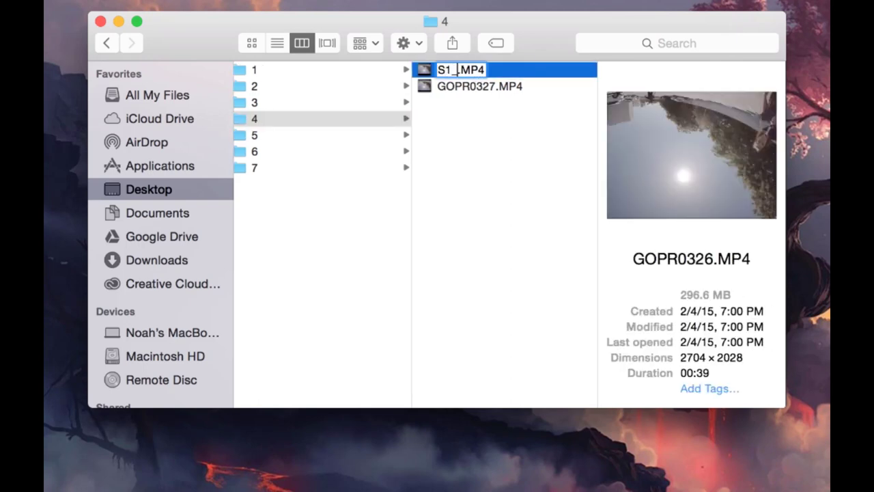
{"action": "type", "text": "C"}
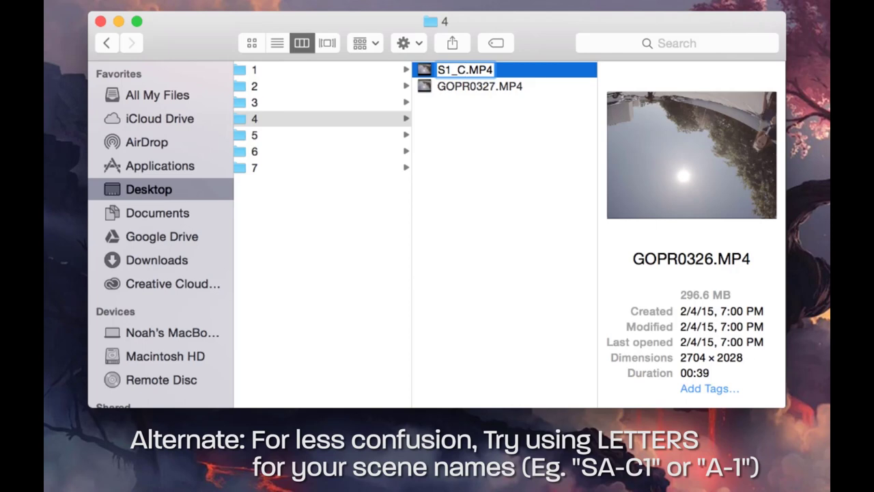
{"action": "type", "text": "4"}
{"action": "key", "text": "Return"}
- Rename GOPR0327.MP4 in folder 4 as S2_C4, keeping the MP4 extension
{"action": "key", "text": "Up"}
{"action": "key", "text": "Return"}
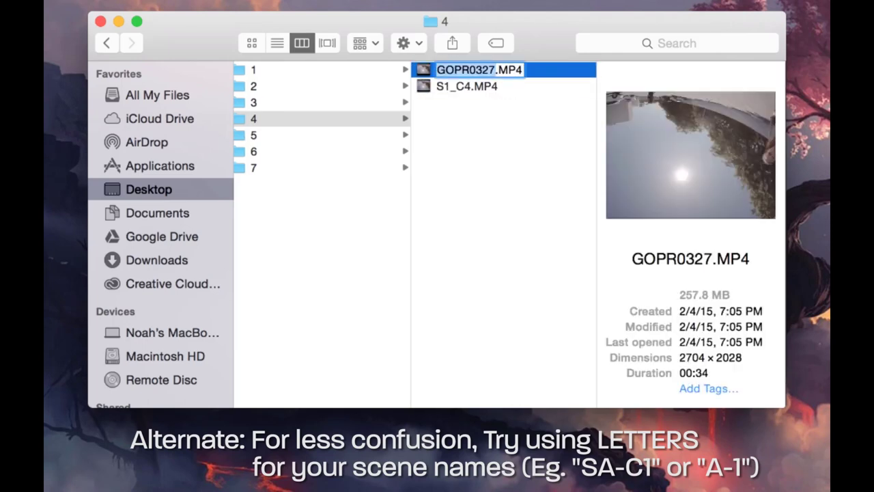
{"action": "type", "text": "S4"}
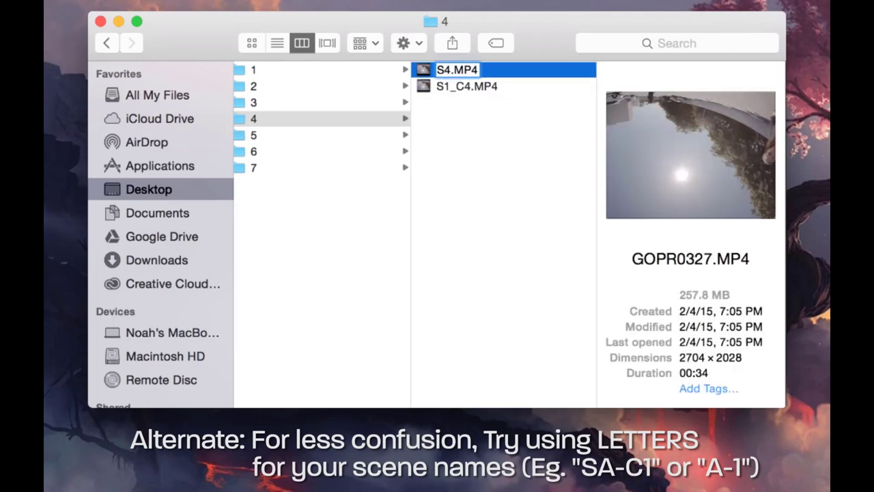
{"action": "type", "text": "_C4"}
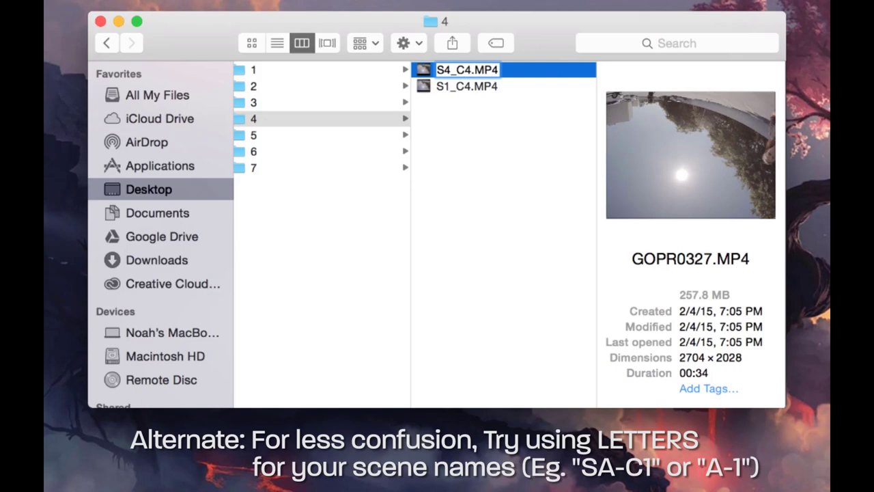
{"action": "key", "text": "Left"}
{"action": "key", "text": "Left"}
{"action": "key", "text": "Left"}
{"action": "key", "text": "BackSpace"}
{"action": "type", "text": "2"}
{"action": "key", "text": "Return"}
- Rename GOPR0330.MP4 in folder 5 as S1_C5, keeping the MP4 extension
{"action": "key", "text": "Left"}
{"action": "key", "text": "Down"}
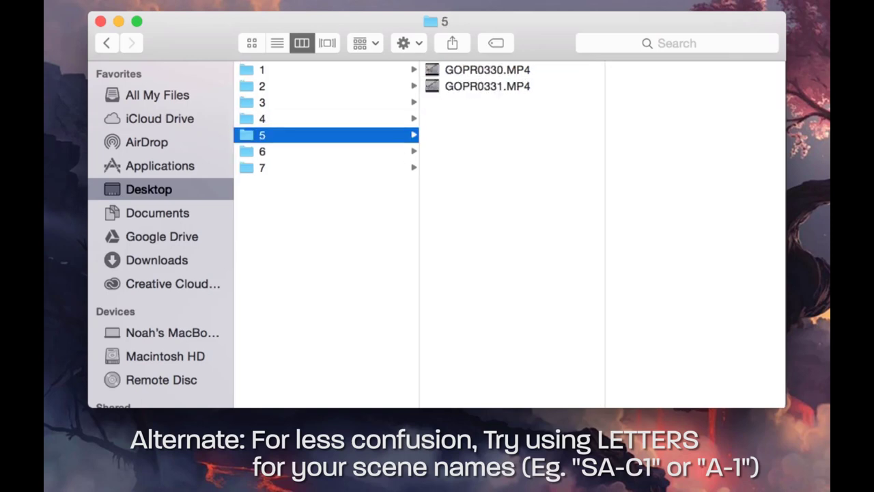
{"action": "key", "text": "Right"}
{"action": "key", "text": "Return"}
{"action": "type", "text": "S1"}
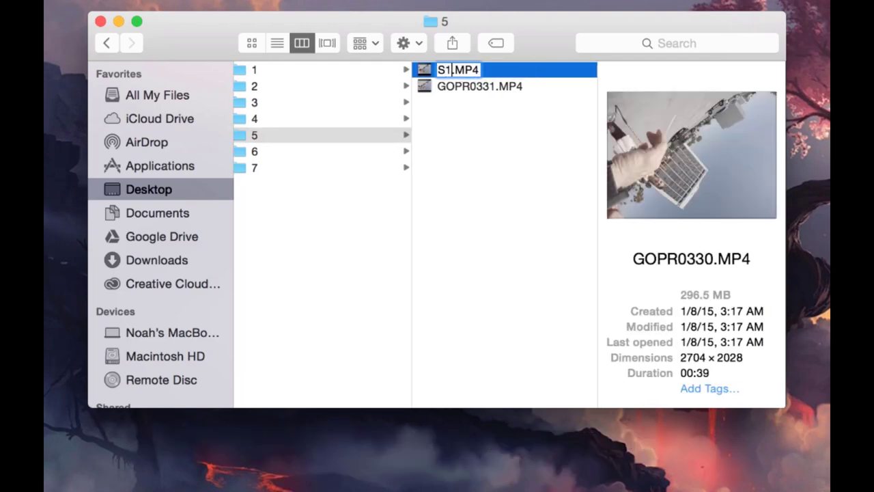
{"action": "type", "text": "_C"}
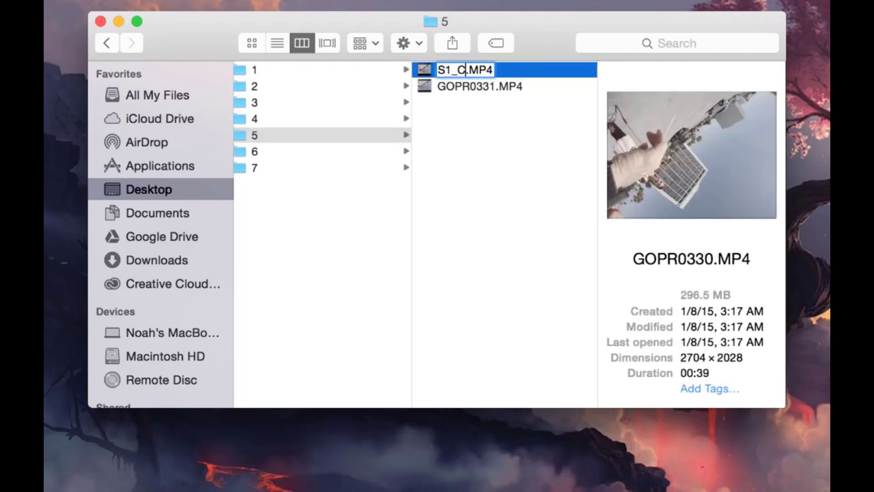
{"action": "type", "text": "5"}
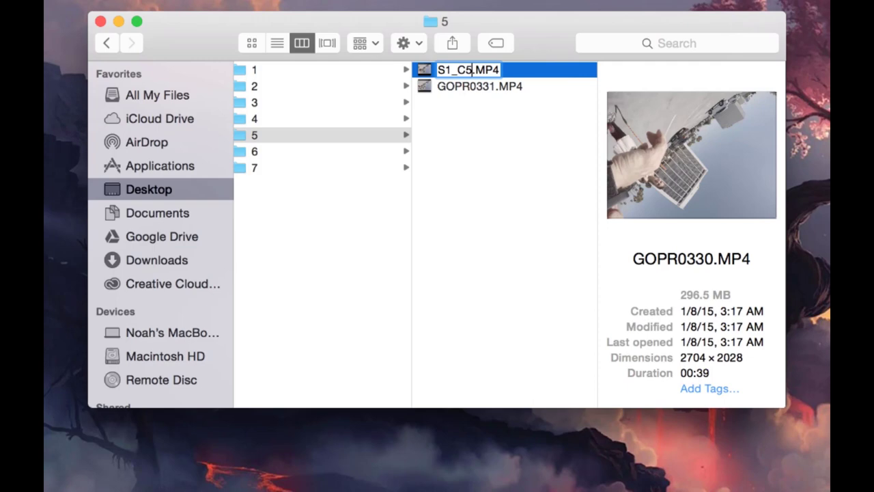
{"action": "key", "text": "Tab"}
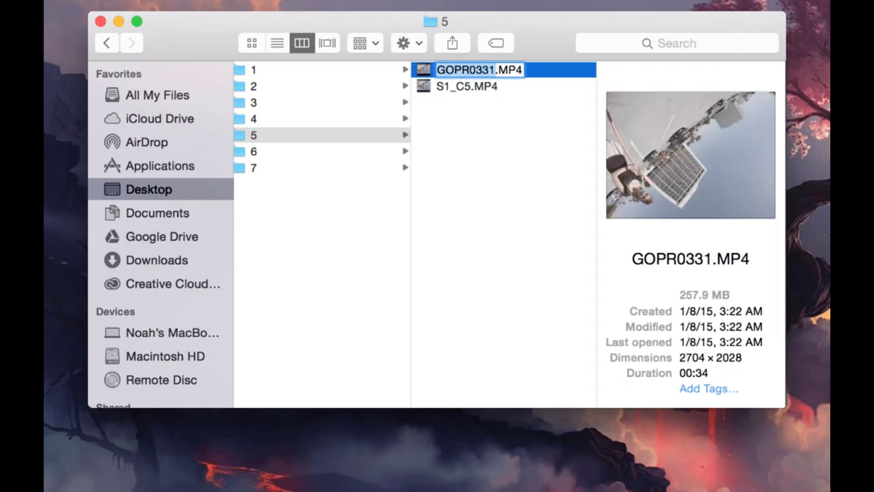
- Rename GOPR0331.MP4 in folder 5 as S2_C5, keeping the MP4 extension
{"action": "type", "text": "S2_C6"}
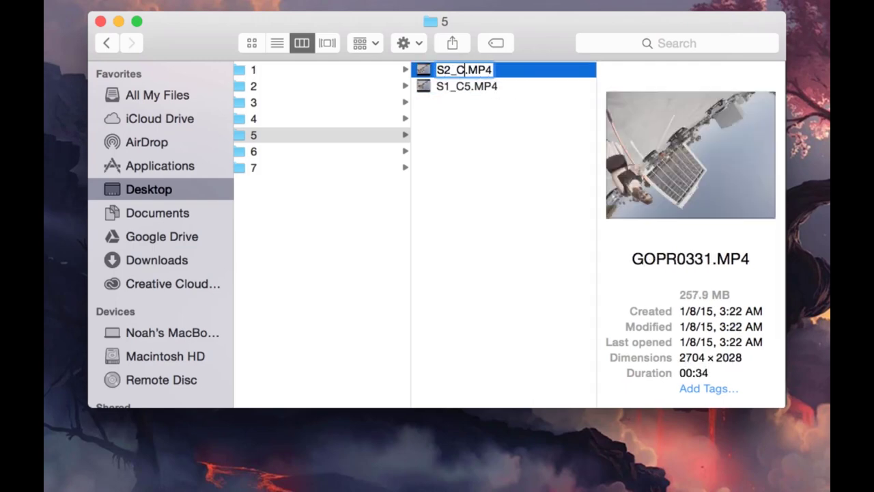
{"action": "key", "text": "BackSpace"}
{"action": "type", "text": "5"}
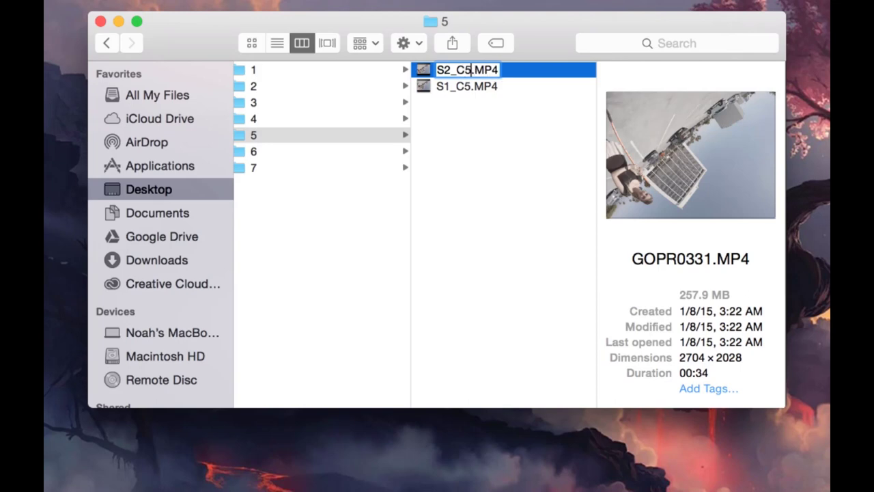
{"action": "key", "text": "Return"}
- Rename GOPR0329.MP4 in folder 6 as S1_C6, keeping the MP4 extension
{"action": "key", "text": "Left"}
{"action": "key", "text": "Down"}
{"action": "key", "text": "Right"}
{"action": "key", "text": "Return"}
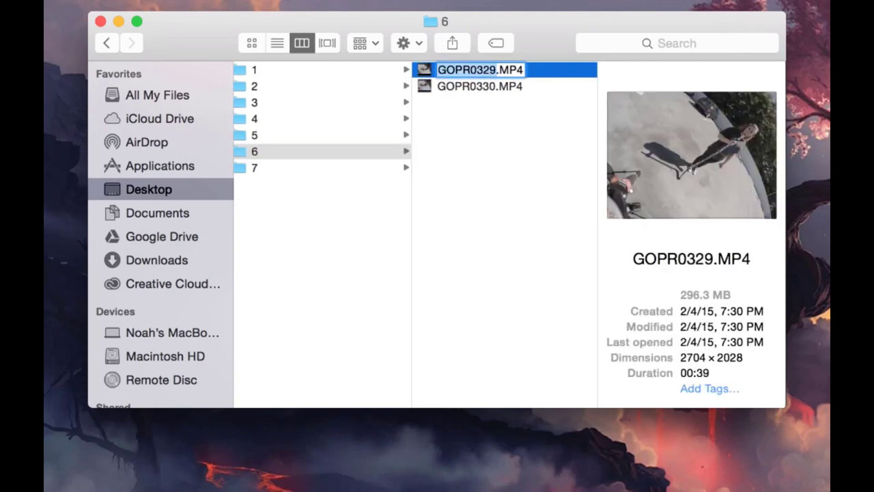
{"action": "type", "text": "S1_"}
{"action": "type", "text": "C6"}
{"action": "key", "text": "Return"}
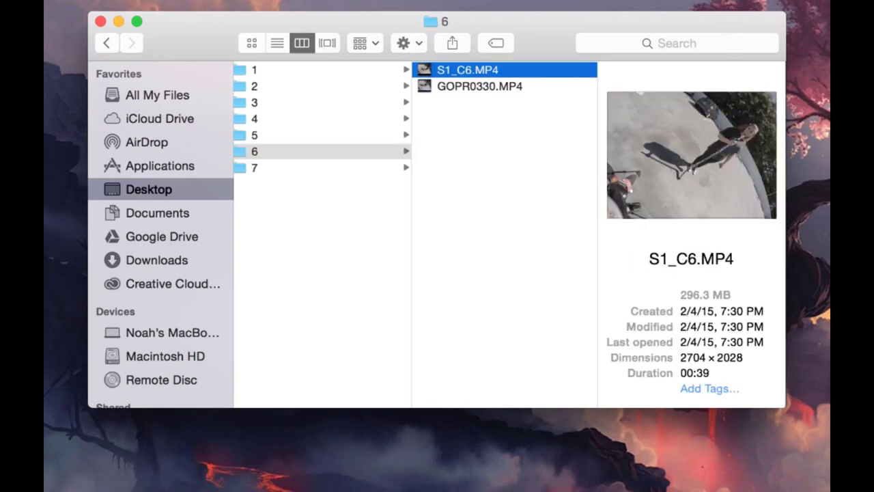
- Rename GOPR0330.MP4 in folder 6 as S2_C6, keeping the MP4 extension
{"action": "key", "text": "Down"}
{"action": "key", "text": "Return"}
{"action": "type", "text": "S2_"}
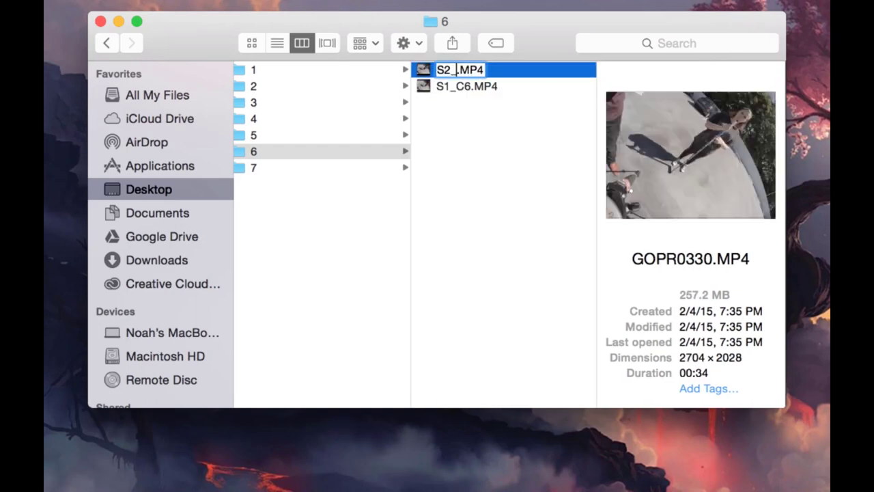
{"action": "type", "text": "C6"}
{"action": "key", "text": "Return"}
- Rename GOPR0352.MP4 in folder 7 as S1_C7, keeping the MP4 extension
{"action": "key", "text": "Left"}
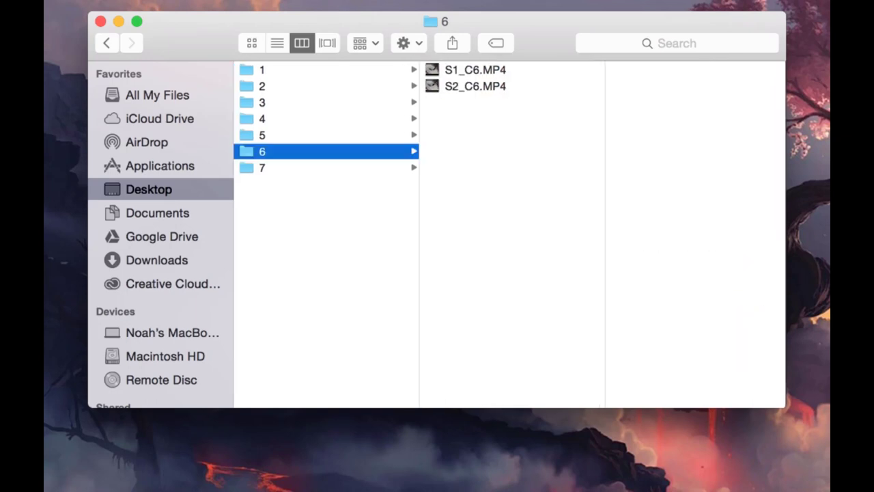
{"action": "key", "text": "Down"}
{"action": "key", "text": "Right"}
{"action": "key", "text": "Return"}
{"action": "type", "text": "S1"}
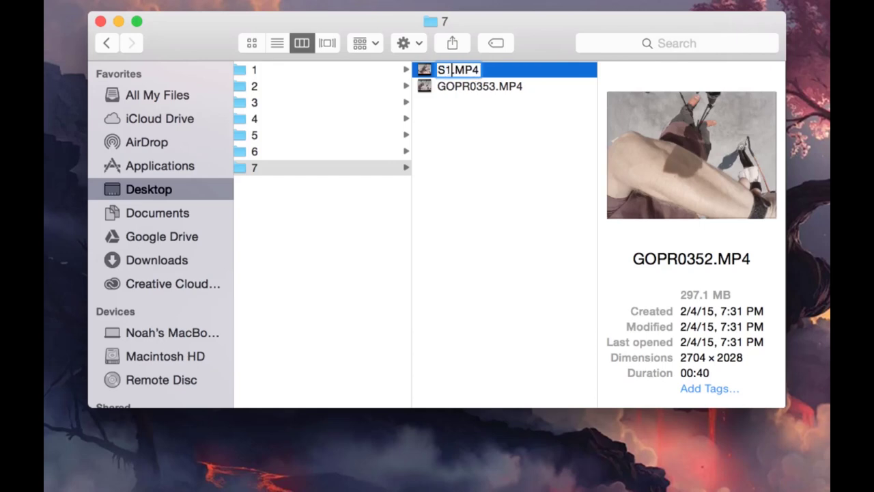
{"action": "type", "text": "_C7"}
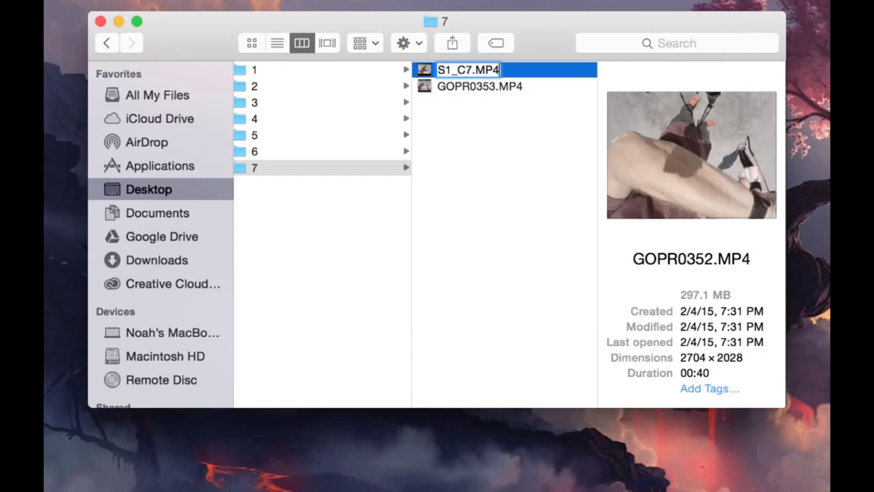
{"action": "key", "text": "Return"}
- Rename GOPR0353.MP4 in folder 7 as S2_C7, keeping the MP4 extension
{"action": "key", "text": "Down"}
{"action": "key", "text": "Return"}
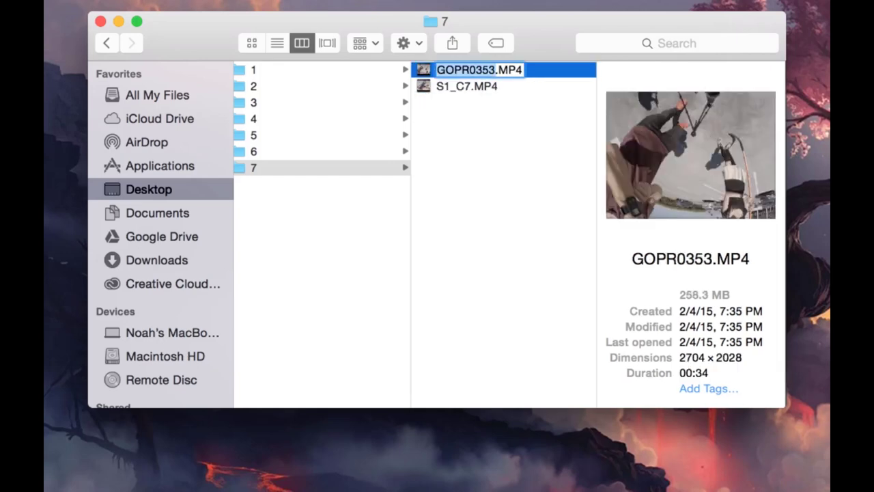
{"action": "type", "text": "S2_"}
{"action": "type", "text": "C7"}
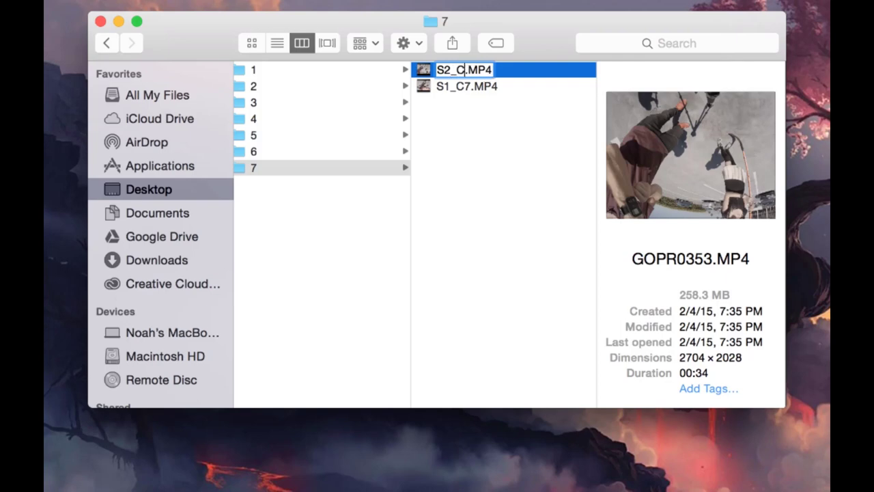
{"action": "key", "text": "Return"}
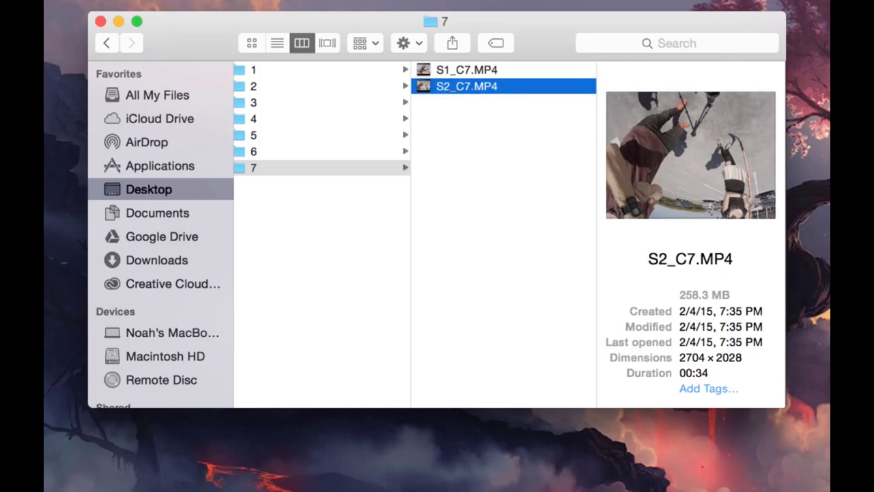
- Review the clip names in camera folders 1 through 7 against their scene and camera numbers
{"action": "key", "text": "Left"}
{"action": "key", "text": "Up"}
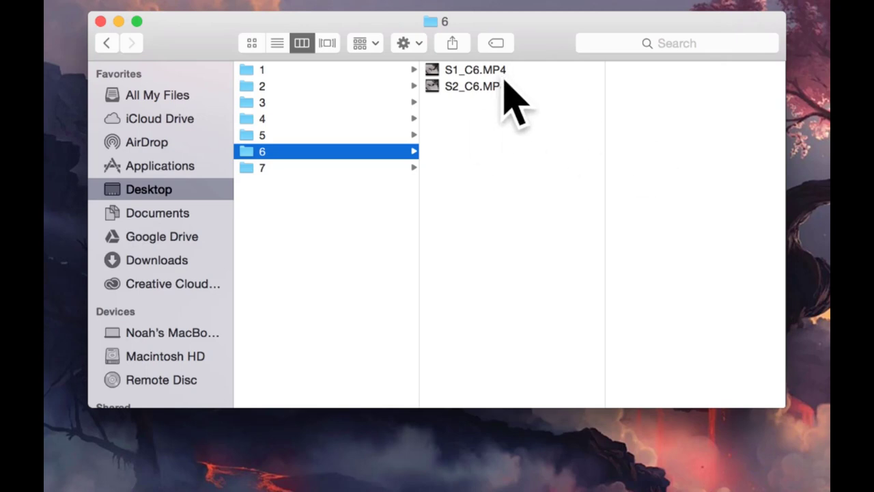
{"action": "key", "text": "Up"}
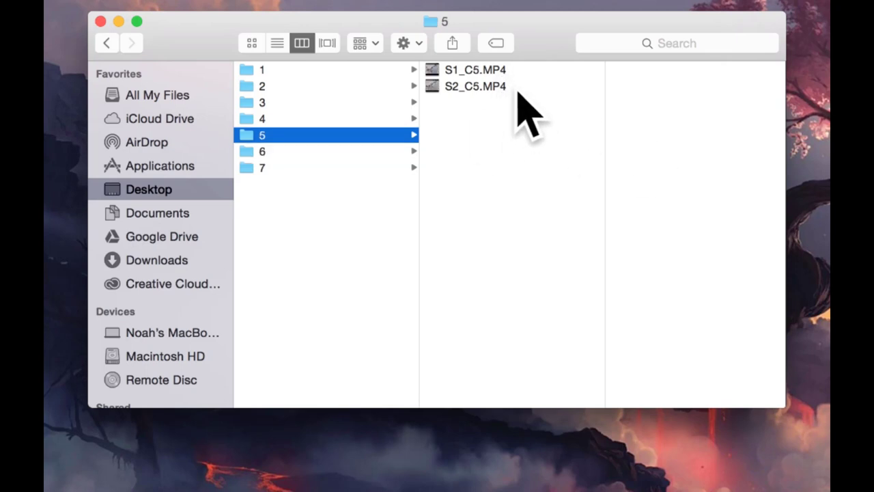
{"action": "key", "text": "Up"}
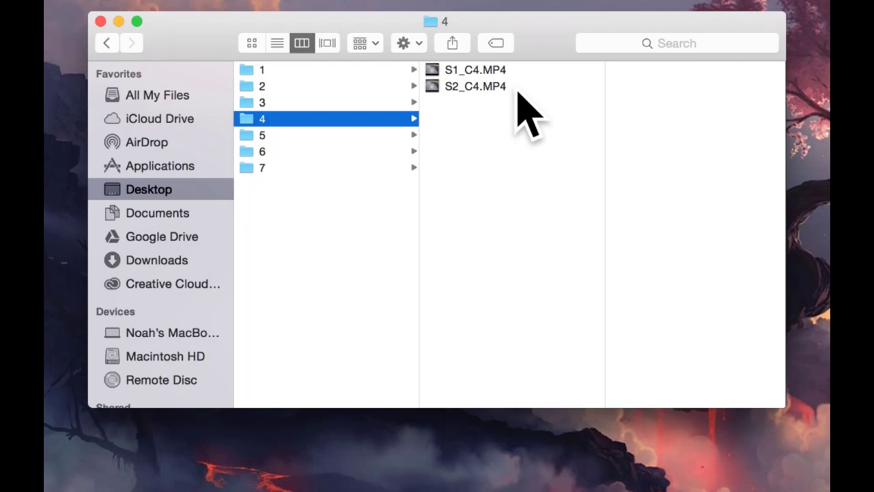
{"action": "key", "text": "Up"}
{"action": "key", "text": "Up"}
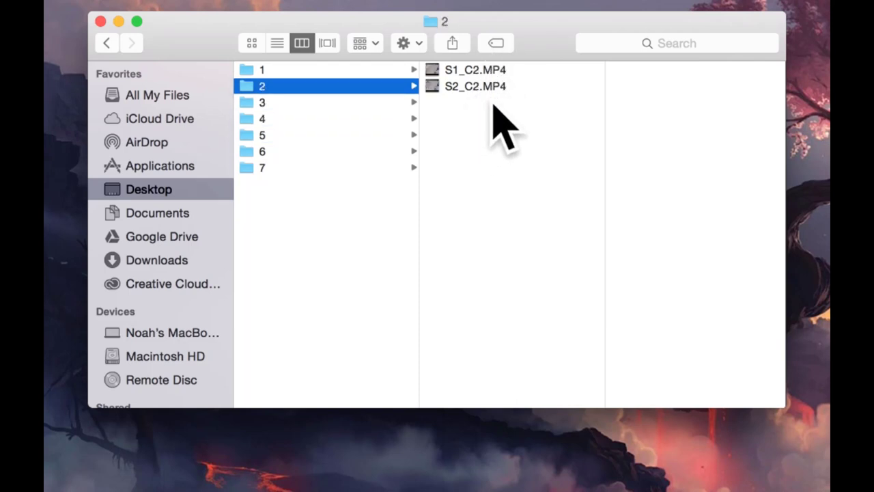
{"action": "key", "text": "Up"}
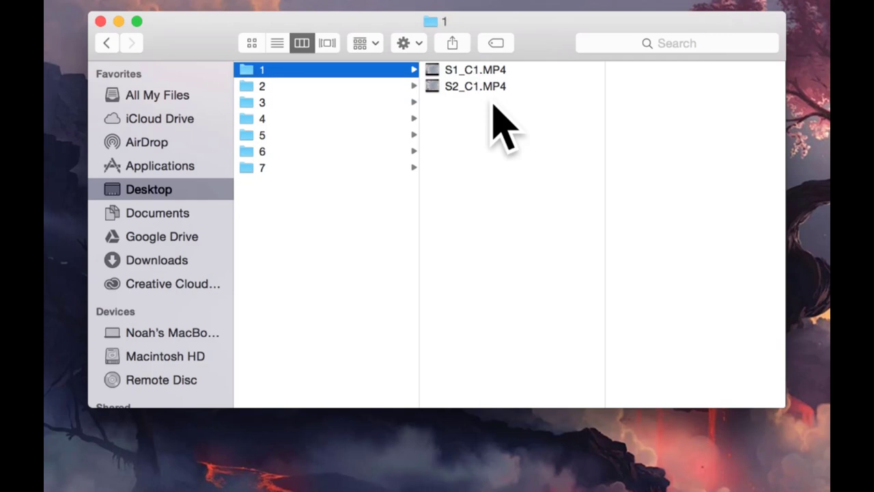
{"action": "key", "text": "Down"}
{"action": "key", "text": "Down"}
{"action": "key", "text": "Down"}
{"action": "key", "text": "Down"}
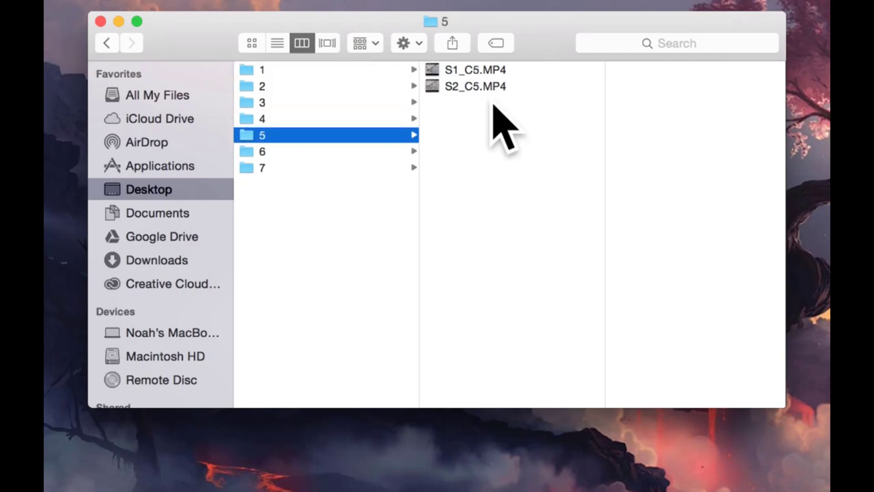
{"action": "key", "text": "Down"}
{"action": "key", "text": "Down"}
{"action": "key", "text": "Up"}
{"action": "key", "text": "Up"}
{"action": "key", "text": "Up"}
{"action": "key", "text": "Up"}
{"action": "key", "text": "Up"}
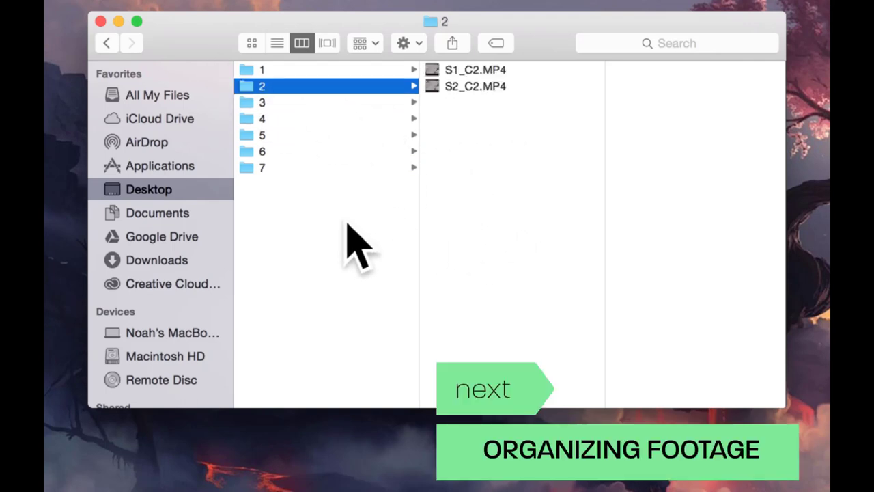
{"action": "key", "text": "Left"}
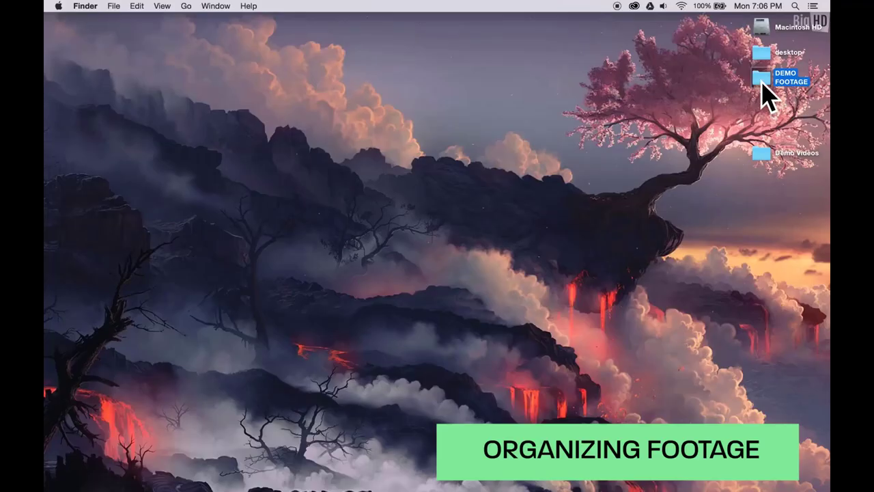
- Open the DEMO FOOTAGE folder from the desktop and look through the clips in its numbered camera folders
{"action": "double_click", "coordinate": [762, 83]}
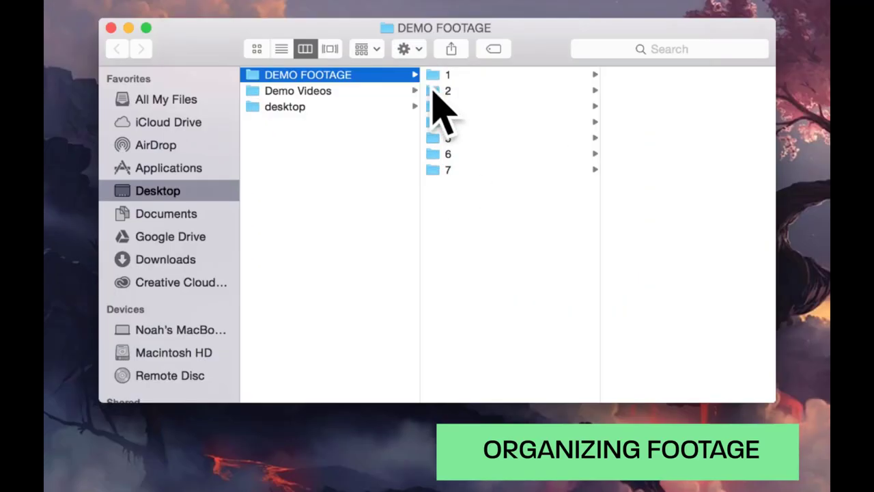
{"action": "left_click", "coordinate": [441, 77]}
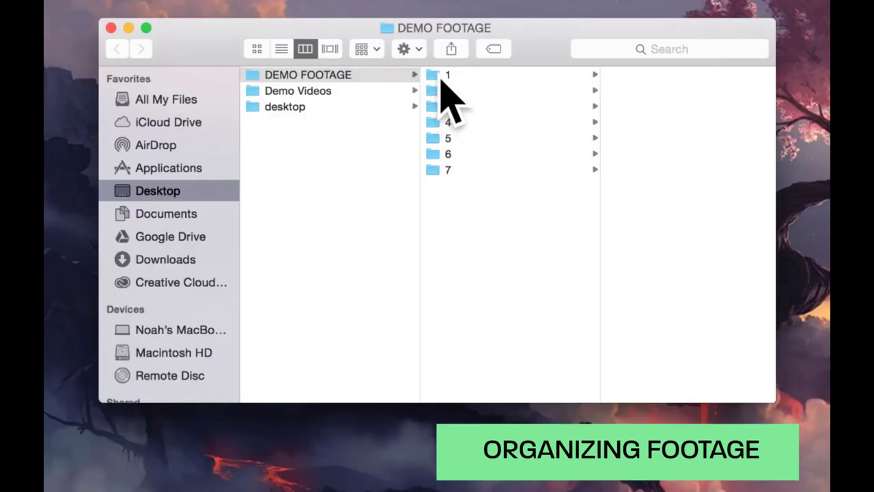
{"action": "left_click", "coordinate": [451, 96]}
{"action": "key", "text": "Down"}
{"action": "key", "text": "Down"}
{"action": "key", "text": "Down"}
{"action": "key", "text": "Down"}
{"action": "key", "text": "Down"}
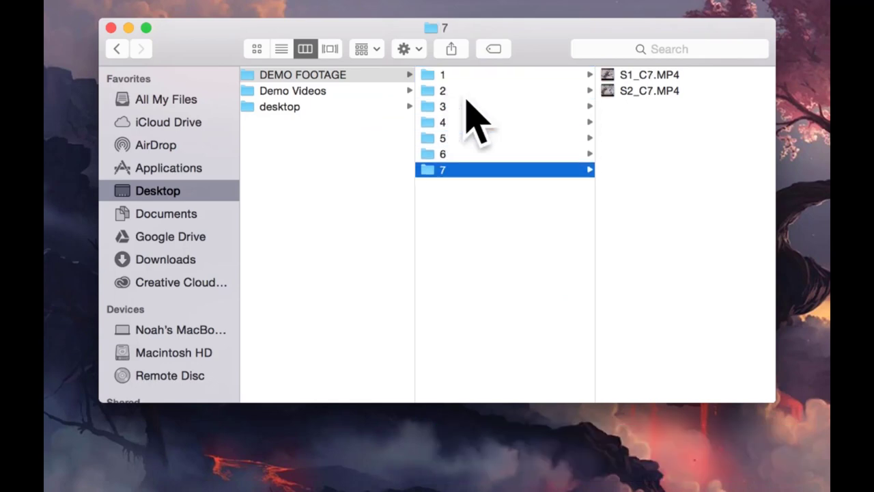
{"action": "left_click_drag", "start_coordinate": [654, 147], "coordinate": [647, 75]}
{"action": "left_click", "coordinate": [649, 107]}
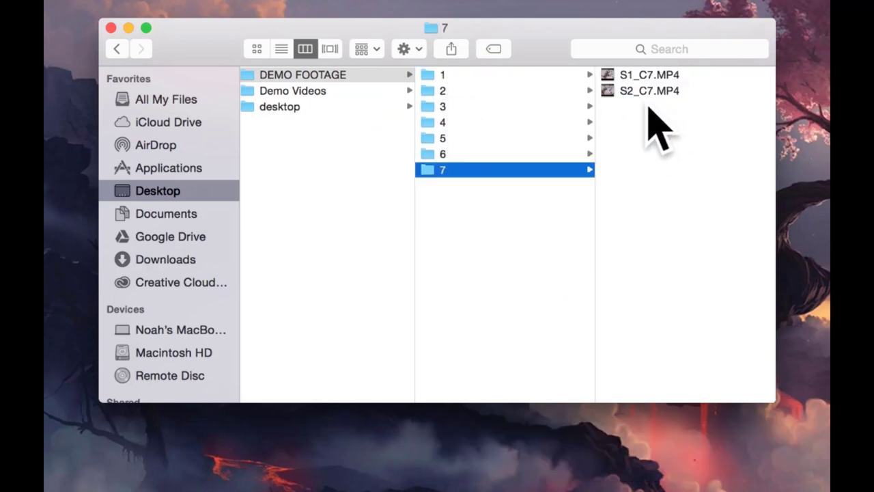
- Create a new folder named SCENE 1 inside DEMO FOOTAGE
{"action": "left_click", "coordinate": [476, 292]}
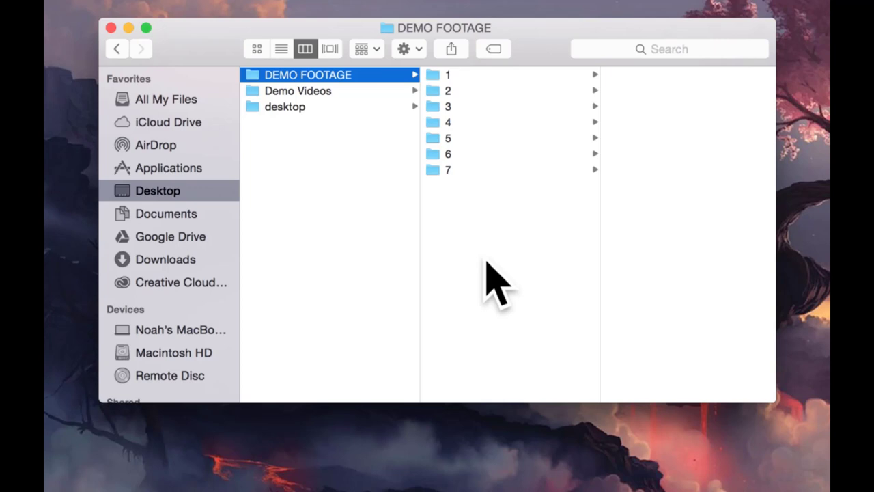
{"action": "right_click", "coordinate": [486, 262]}
{"action": "left_click", "coordinate": [497, 271]}
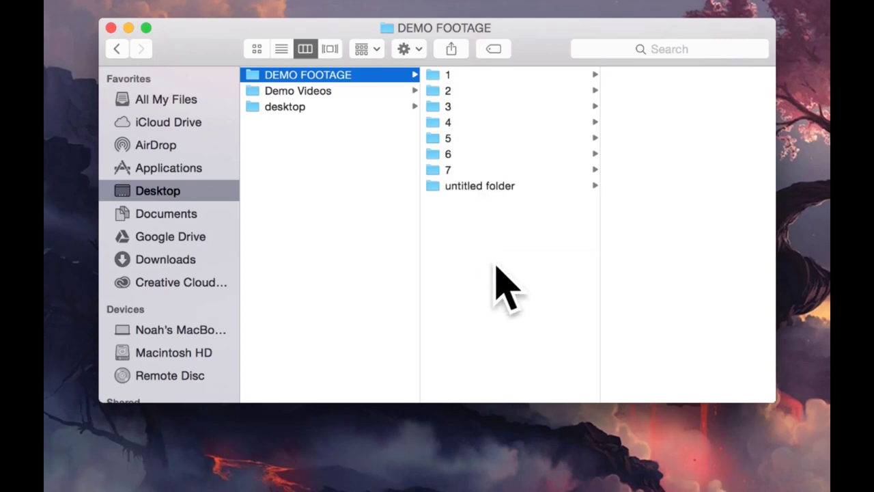
{"action": "type", "text": "SC"}
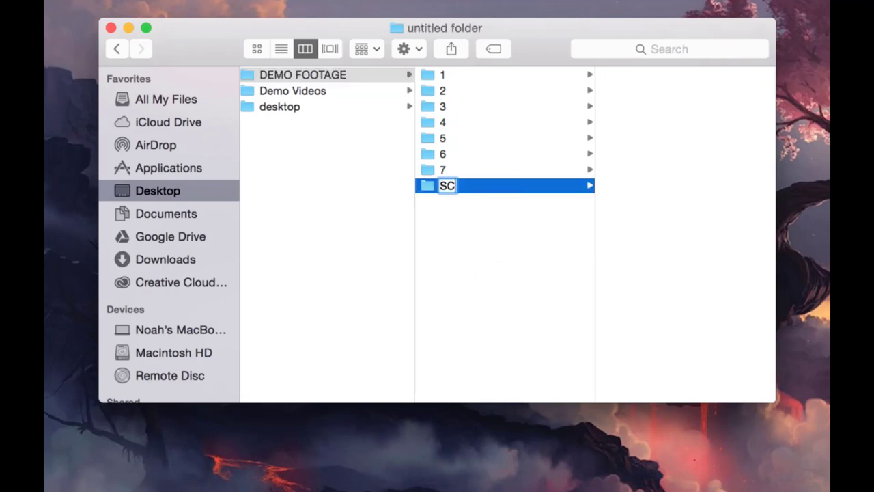
{"action": "type", "text": "ENE 1"}
{"action": "key", "text": "Return"}
- Add a second new folder named SCENE 2 inside DEMO FOOTAGE
{"action": "key", "text": "Left"}
{"action": "right_click", "coordinate": [497, 297]}
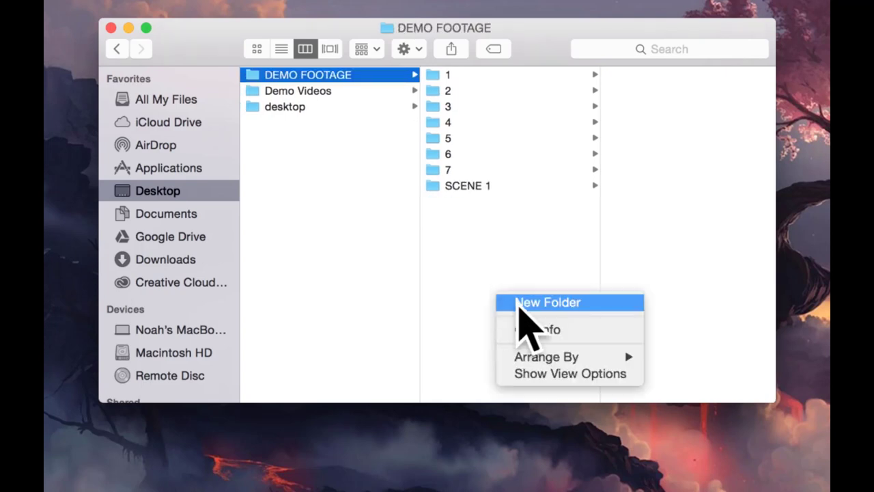
{"action": "left_click", "coordinate": [518, 302]}
{"action": "type", "text": "SCENE 2"}
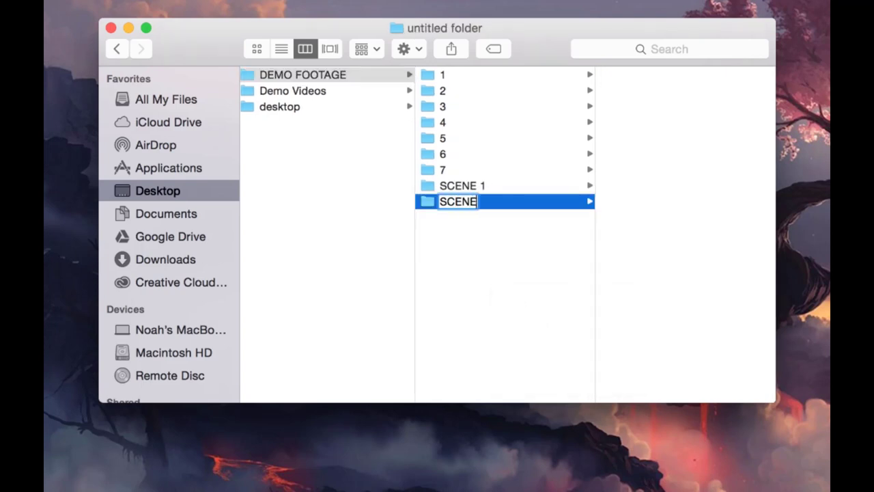
{"action": "key", "text": "Return"}
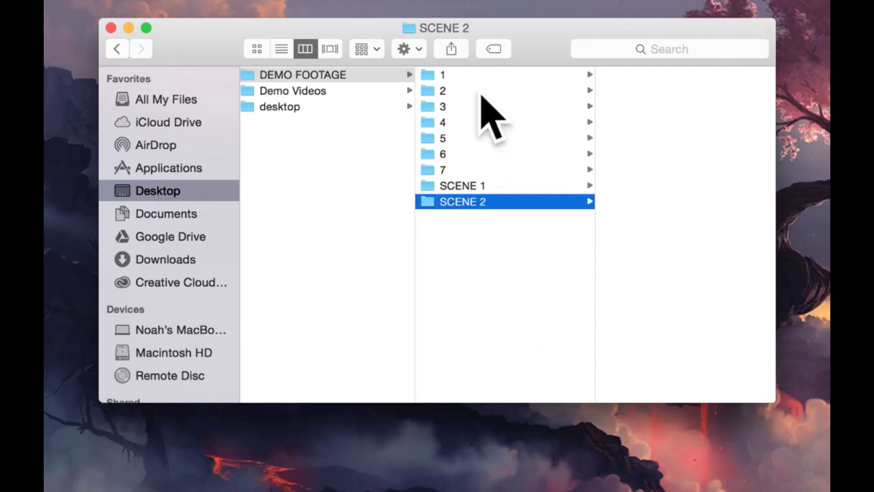
- Move both clips out of folder 1 and both out of folder 2 into the parent DEMO FOOTAGE folder
{"action": "left_click", "coordinate": [488, 75]}
{"action": "left_click_drag", "start_coordinate": [629, 126], "coordinate": [482, 314]}
{"action": "left_click", "coordinate": [468, 91]}
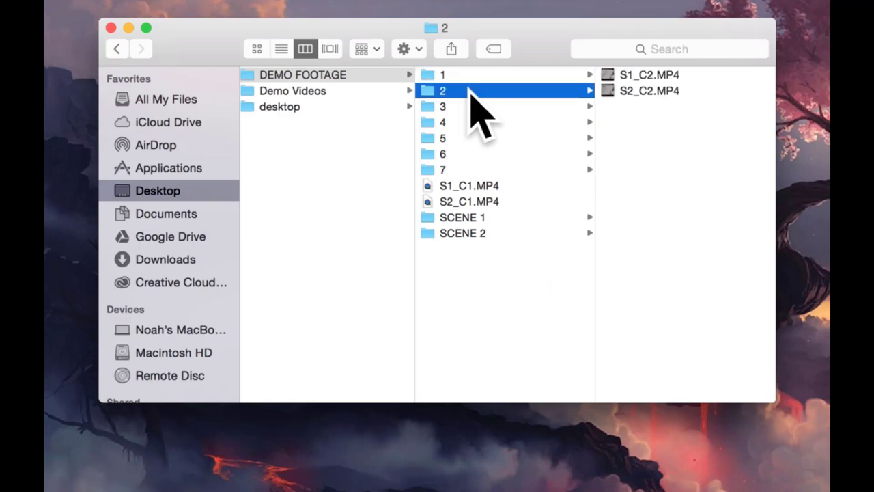
{"action": "left_click", "coordinate": [628, 151]}
{"action": "left_click_drag", "start_coordinate": [628, 151], "coordinate": [474, 195]}
- Move the scene 1 and scene 2 clips of folders 3 and 4 up into DEMO FOOTAGE
{"action": "left_click", "coordinate": [451, 108]}
{"action": "left_click_drag", "start_coordinate": [636, 140], "coordinate": [509, 219]}
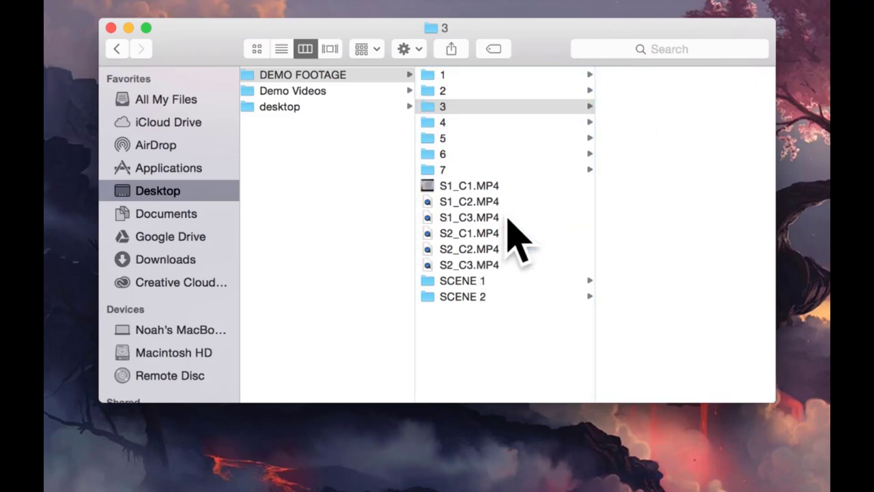
{"action": "left_click", "coordinate": [444, 123]}
{"action": "left_click_drag", "start_coordinate": [655, 140], "coordinate": [487, 230]}
- Move S1_C5, S2_C5, S1_C6 and S2_C6 out of folders 5 and 6 into DEMO FOOTAGE
{"action": "left_click", "coordinate": [451, 139]}
{"action": "left_click", "coordinate": [624, 75]}
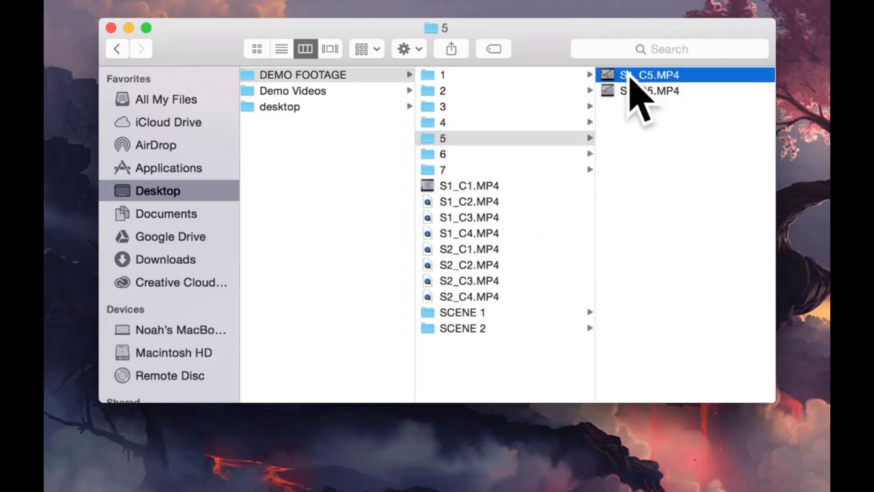
{"action": "left_click_drag", "start_coordinate": [513, 195], "coordinate": [321, 229]}
{"action": "left_click", "coordinate": [262, 154]}
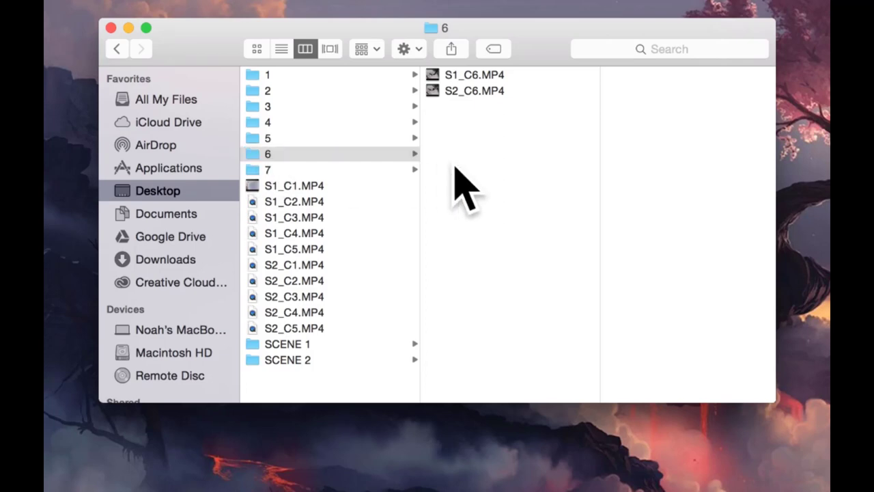
{"action": "left_click_drag", "start_coordinate": [455, 189], "coordinate": [320, 266]}
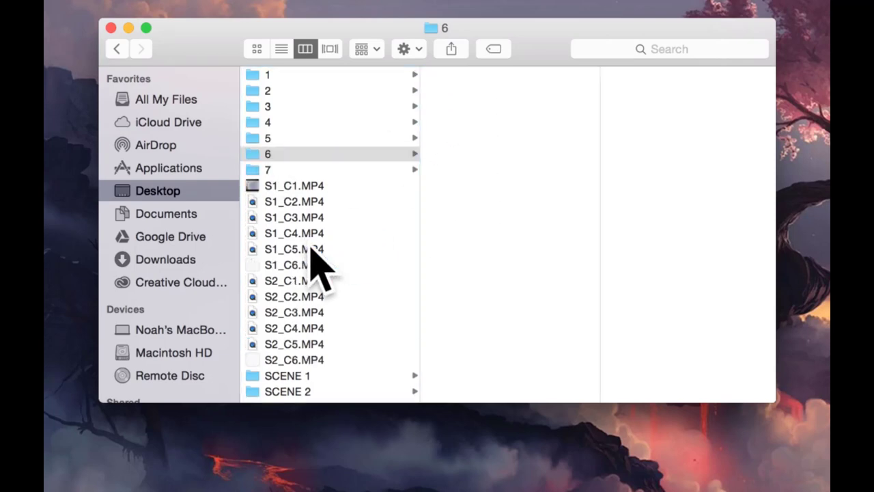
- Move S1_C7.MP4 and S2_C7.MP4 from folder 7 into DEMO FOOTAGE and select S1_C1.MP4 there
{"action": "left_click", "coordinate": [282, 170]}
{"action": "left_click_drag", "start_coordinate": [519, 201], "coordinate": [312, 288]}
{"action": "key", "text": "Down"}
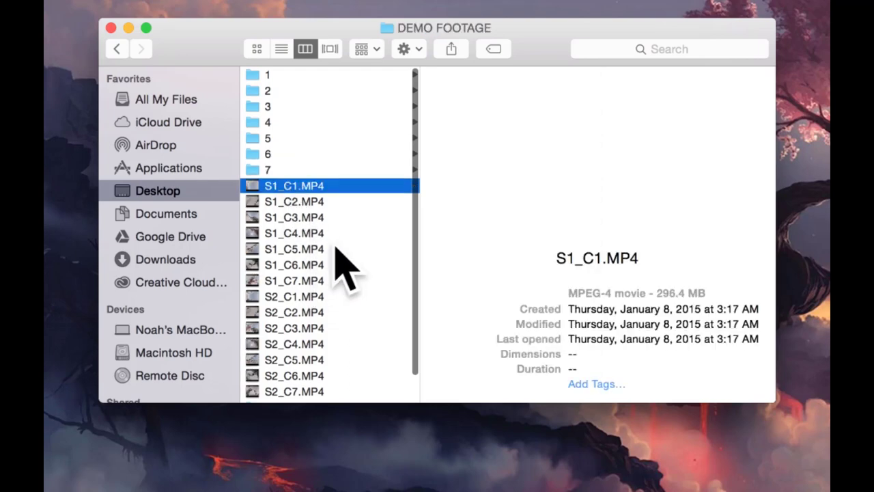
- Move the clips S1_C1 to S1_C7 into the SCENE 1 folder and S2_C1 to S2_C7 into SCENE 2
{"action": "scroll", "coordinate": [351, 293], "scroll_direction": "down", "scroll_amount": 2}
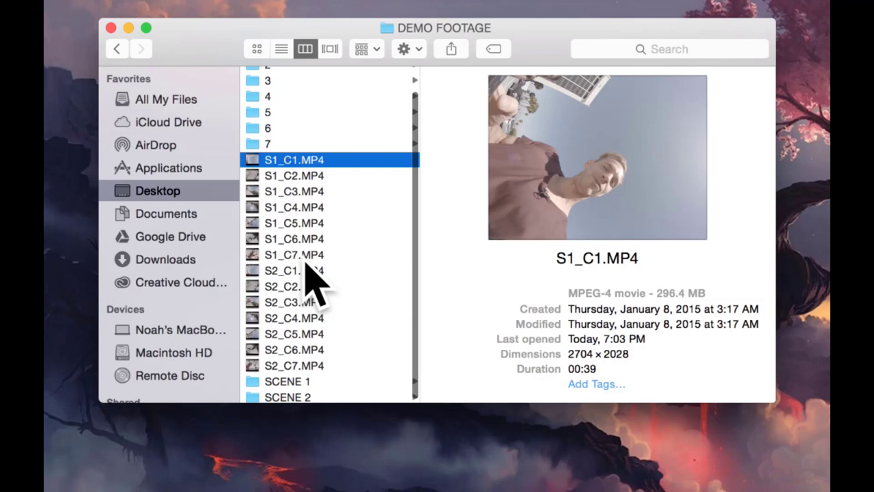
{"action": "left_click", "coordinate": [307, 257], "text": "shift"}
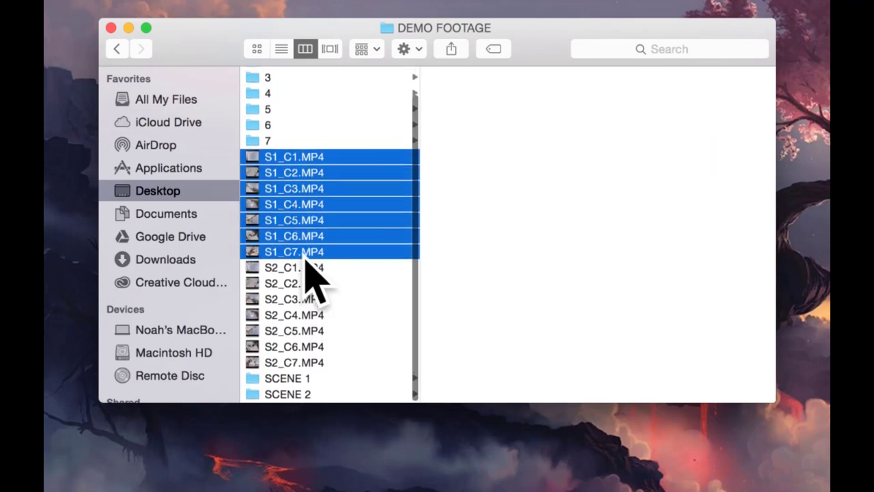
{"action": "left_click_drag", "start_coordinate": [251, 258], "coordinate": [289, 390]}
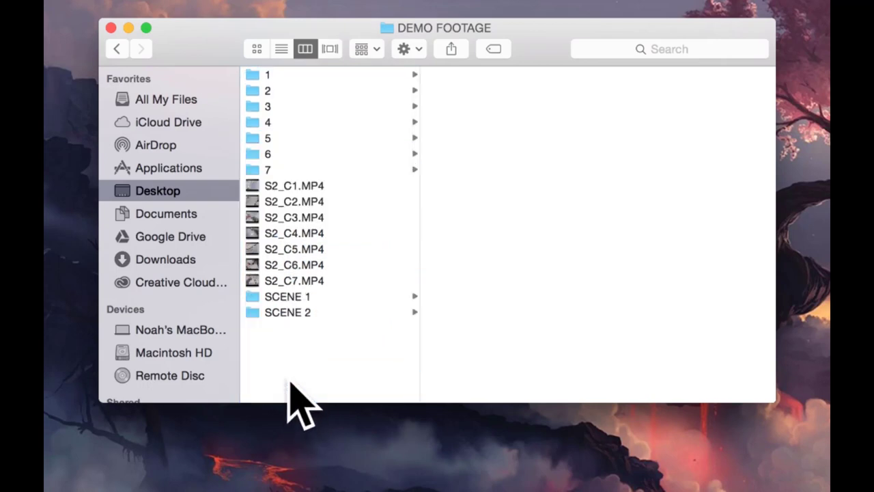
{"action": "left_click", "coordinate": [298, 186], "text": "shift"}
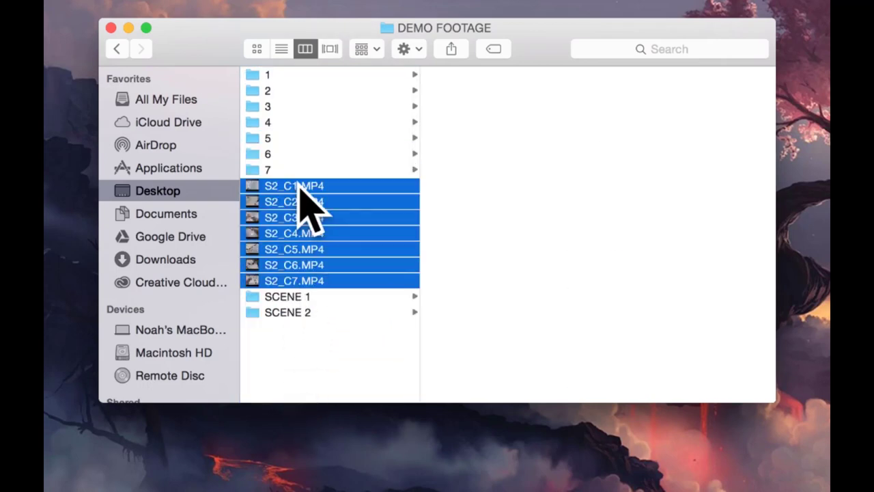
{"action": "left_click_drag", "start_coordinate": [252, 287], "coordinate": [292, 312]}
- Create a new folder named _vault inside DEMO FOOTAGE
{"action": "right_click", "coordinate": [292, 276]}
{"action": "left_click", "coordinate": [342, 283]}
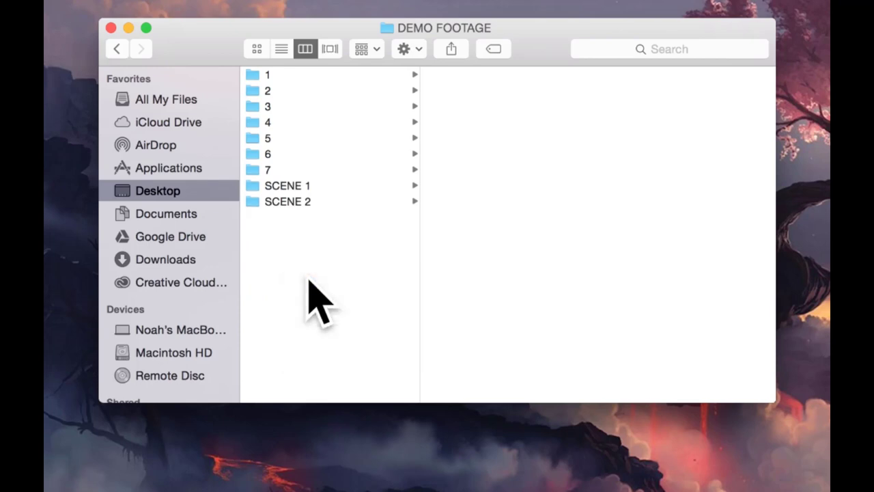
{"action": "key", "text": "BackSpace"}
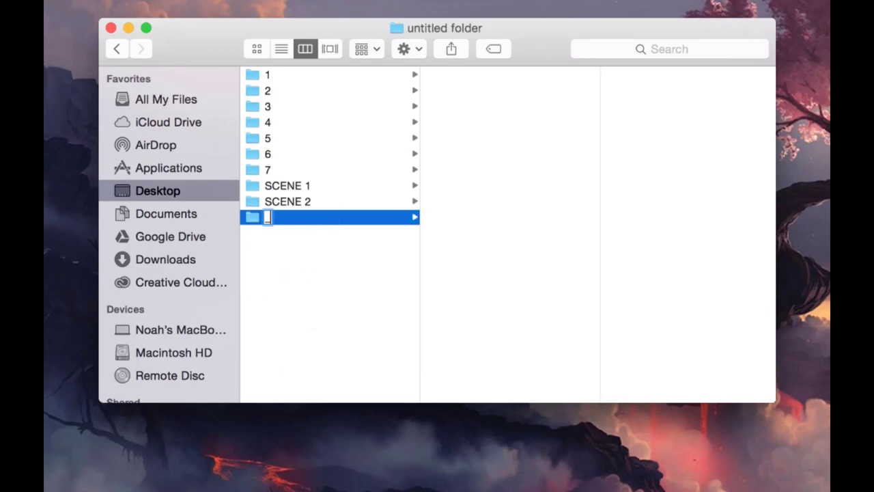
{"action": "type", "text": "_vault"}
{"action": "key", "text": "Return"}
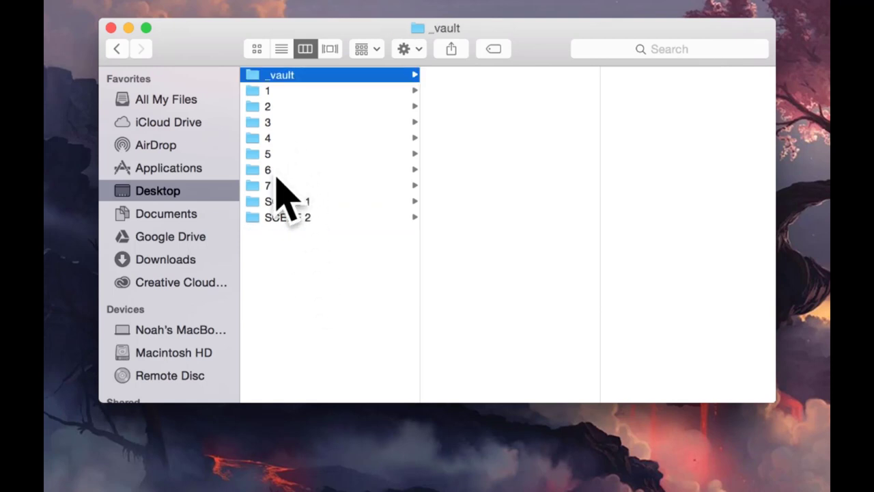
- Move the camera folders 1 through 7 into the _vault folder
{"action": "left_click", "coordinate": [277, 182]}
{"action": "left_click", "coordinate": [272, 93], "text": "shift"}
{"action": "left_click_drag", "start_coordinate": [272, 93], "coordinate": [290, 78]}
{"action": "scroll", "coordinate": [300, 130], "scroll_direction": "left", "scroll_amount": 3}
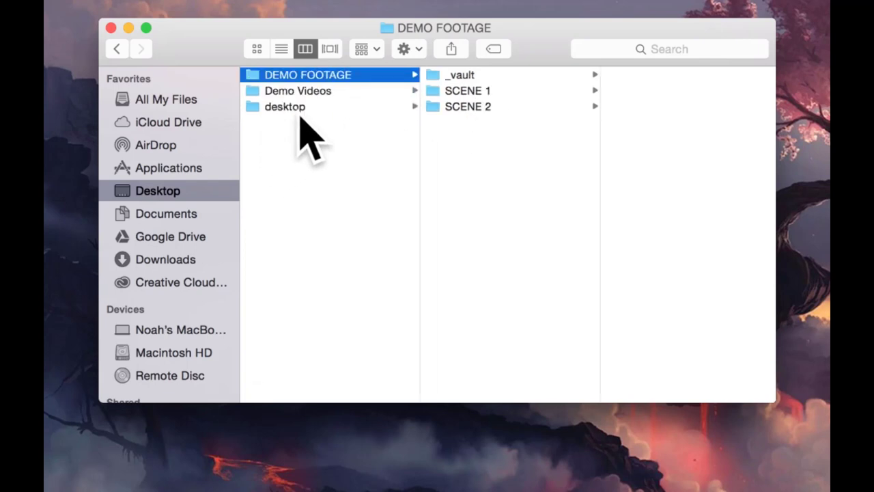
- Rename the _vault folder as vault
{"action": "left_click", "coordinate": [459, 75]}
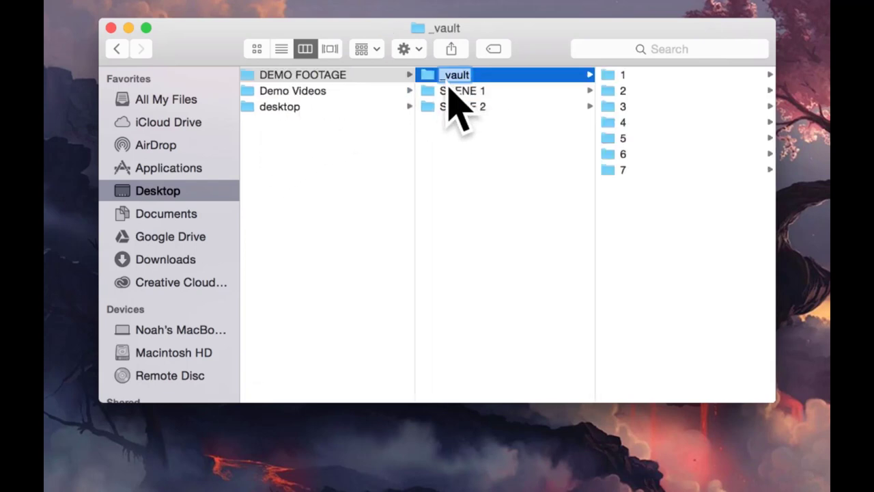
{"action": "key", "text": "Left"}
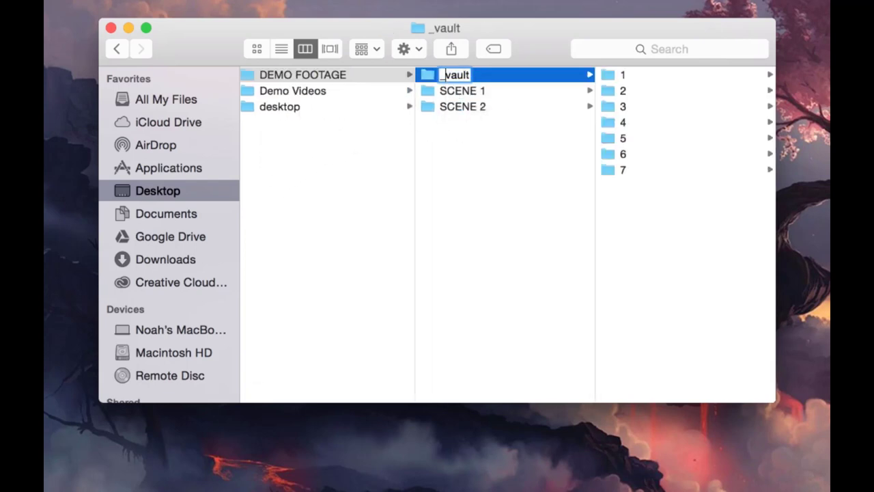
{"action": "left_click", "coordinate": [462, 140]}
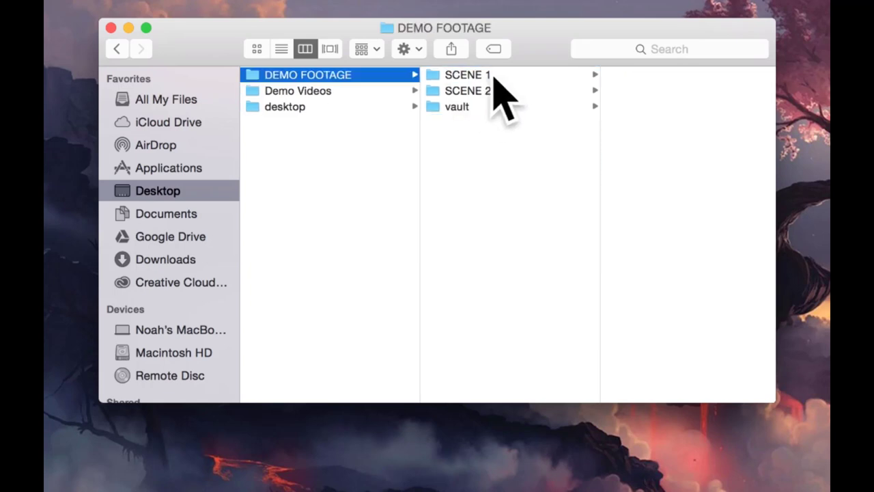
- Check the clips inside the SCENE 1 and SCENE 2 folders and return to DEMO FOOTAGE
{"action": "left_click", "coordinate": [492, 75]}
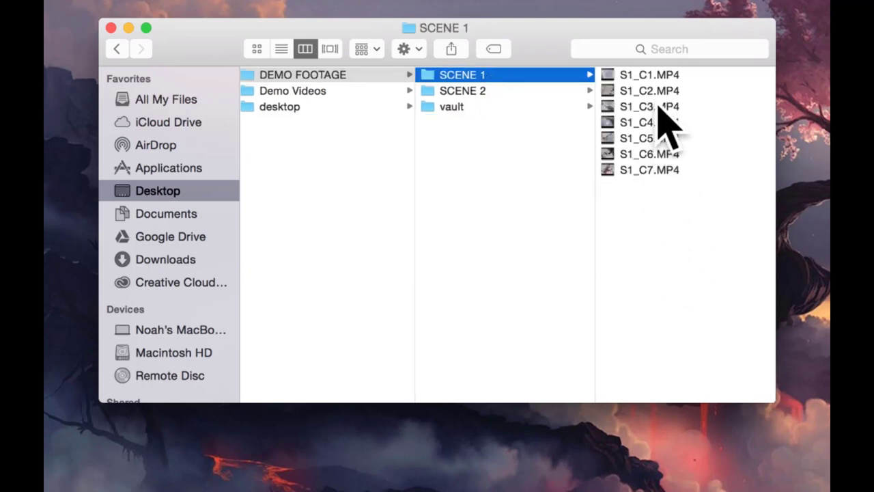
{"action": "left_click", "coordinate": [488, 91]}
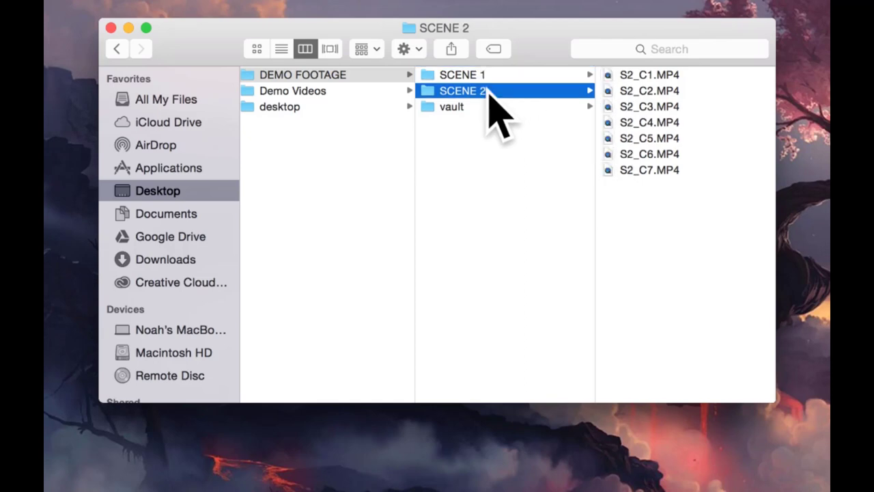
{"action": "left_click_drag", "start_coordinate": [678, 224], "coordinate": [669, 240]}
{"action": "left_click", "coordinate": [504, 75]}
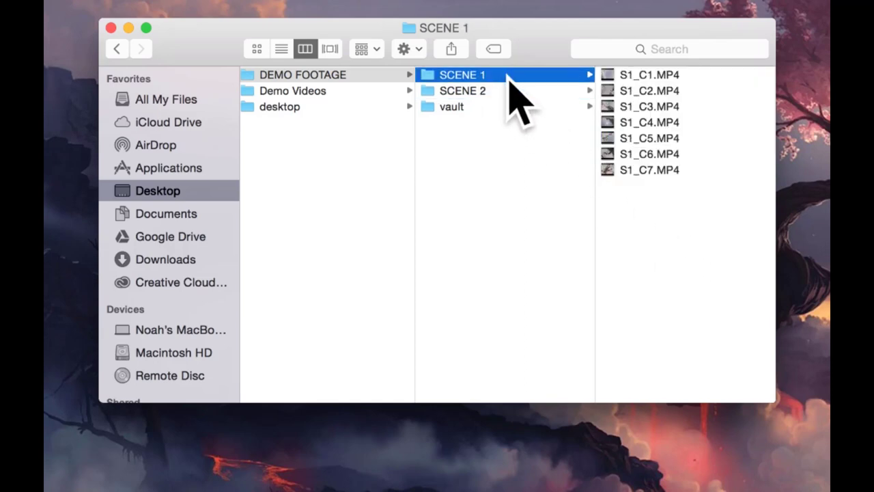
{"action": "key", "text": "Left"}
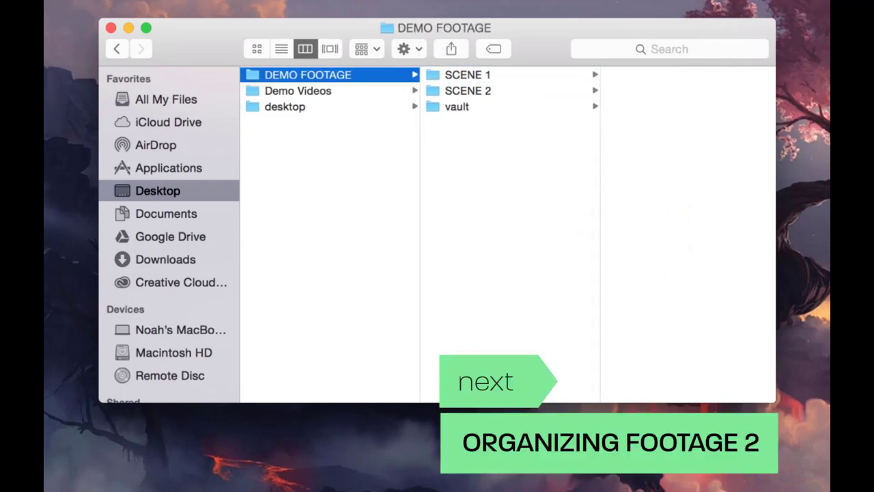
- Open DEMO FOOTAGE from the desktop and create a folder named 360_RAW in it
{"action": "double_click", "coordinate": [768, 82]}
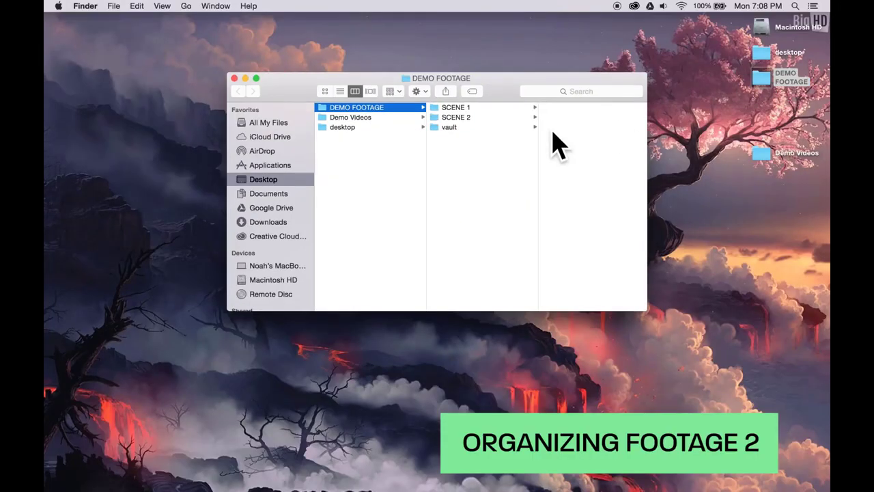
{"action": "right_click", "coordinate": [463, 163]}
{"action": "left_click", "coordinate": [471, 168]}
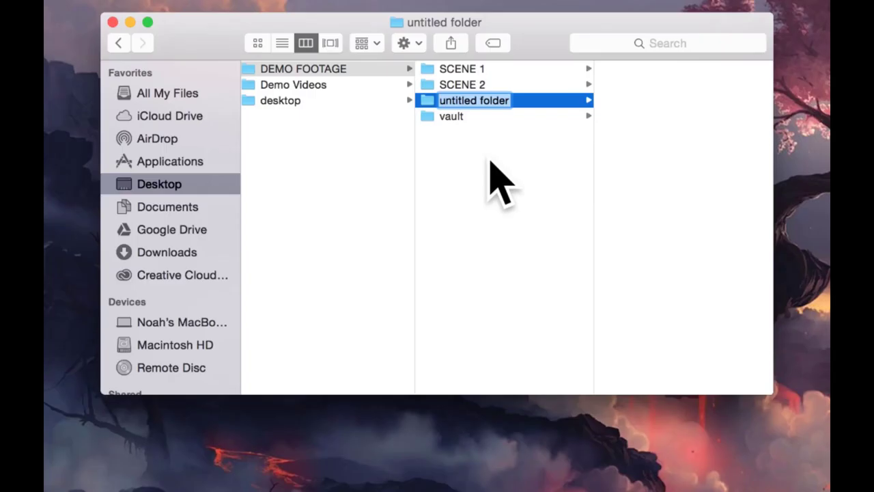
{"action": "type", "text": "360_"}
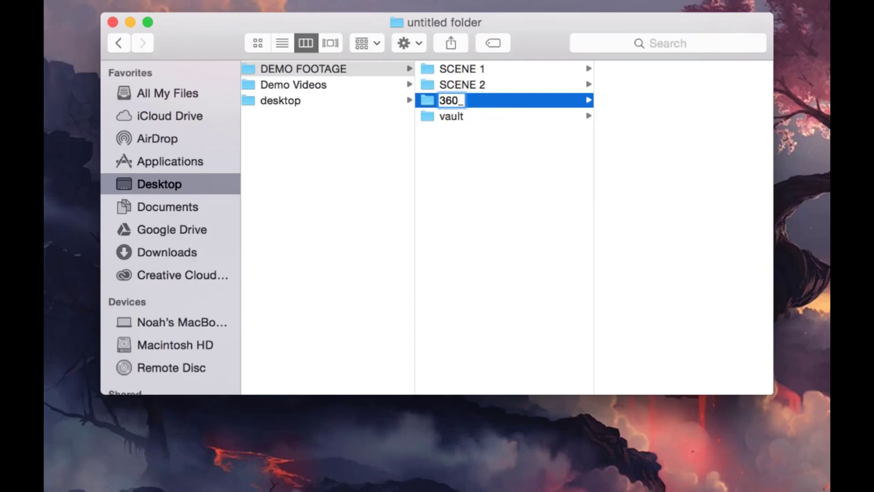
{"action": "type", "text": "RAW"}
{"action": "key", "text": "Return"}
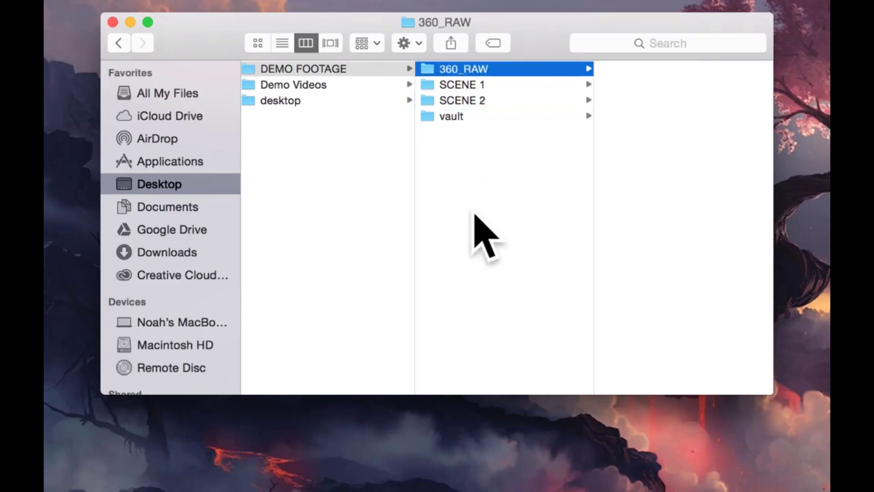
- Create another folder in DEMO FOOTAGE named 360_SYNC
{"action": "right_click", "coordinate": [474, 191]}
{"action": "left_click", "coordinate": [478, 198]}
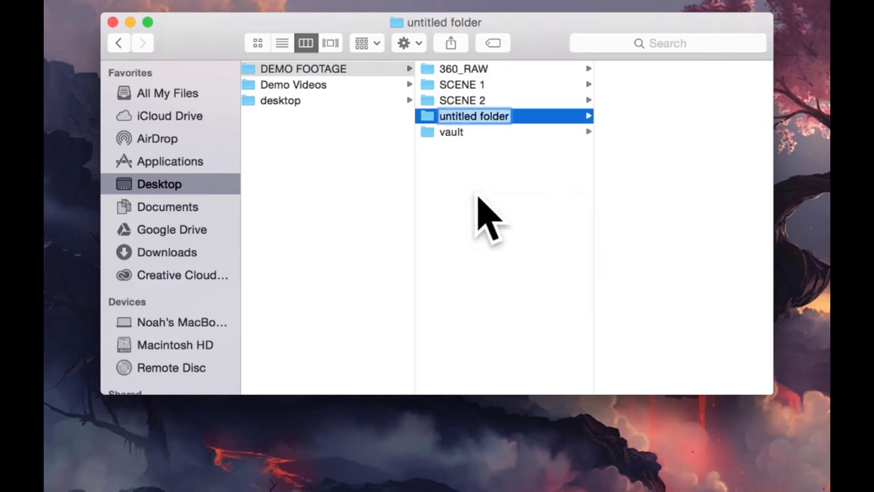
{"action": "type", "text": "360_"}
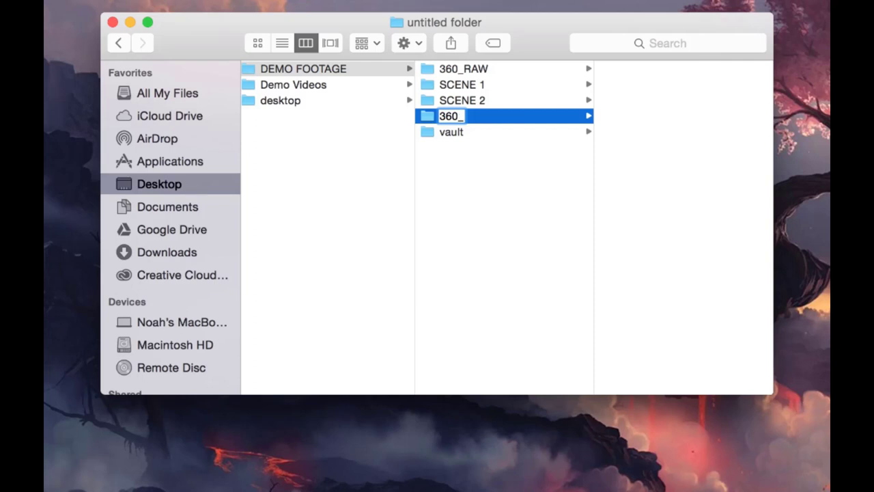
{"action": "type", "text": "SYNC"}
{"action": "key", "text": "Return"}
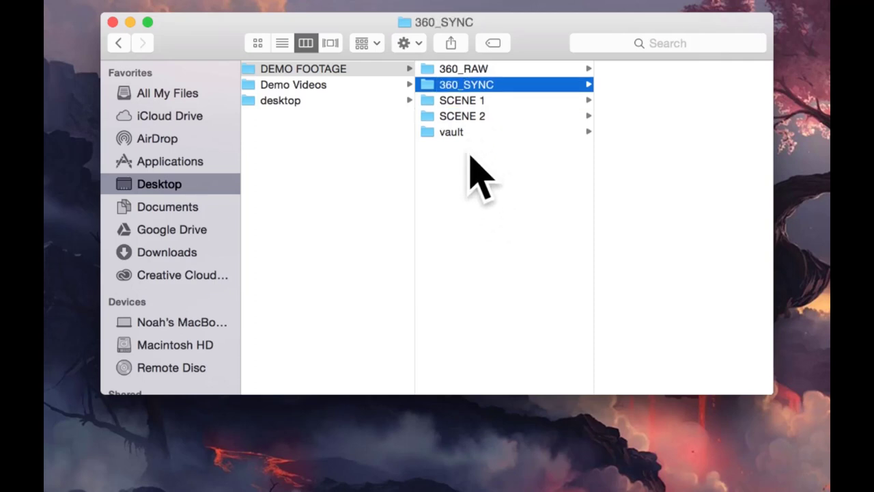
- Move the SCENE 1, SCENE 2 and vault folders into 360_RAW
{"action": "left_click_drag", "start_coordinate": [471, 152], "coordinate": [464, 84]}
{"action": "left_click", "coordinate": [469, 69]}
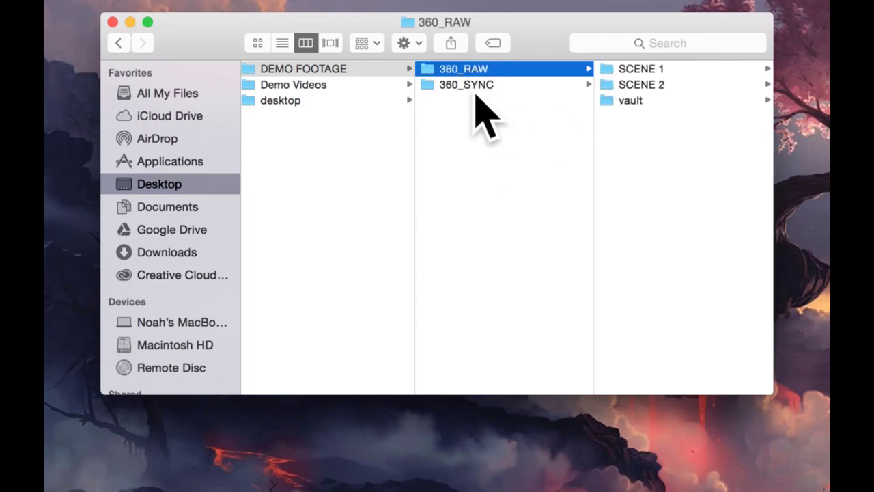
{"action": "left_click", "coordinate": [464, 164]}
- Create a folder in DEMO FOOTAGE and name it PROJECT FILES
{"action": "right_click", "coordinate": [458, 143]}
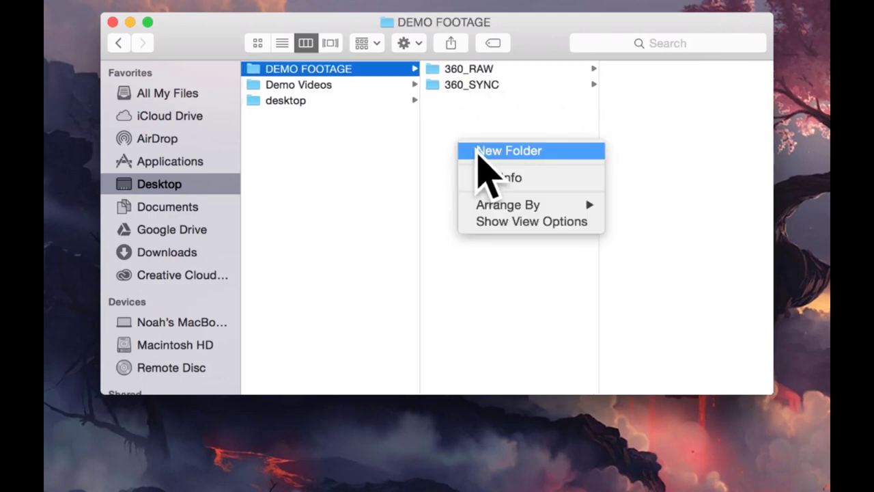
{"action": "left_click", "coordinate": [476, 149]}
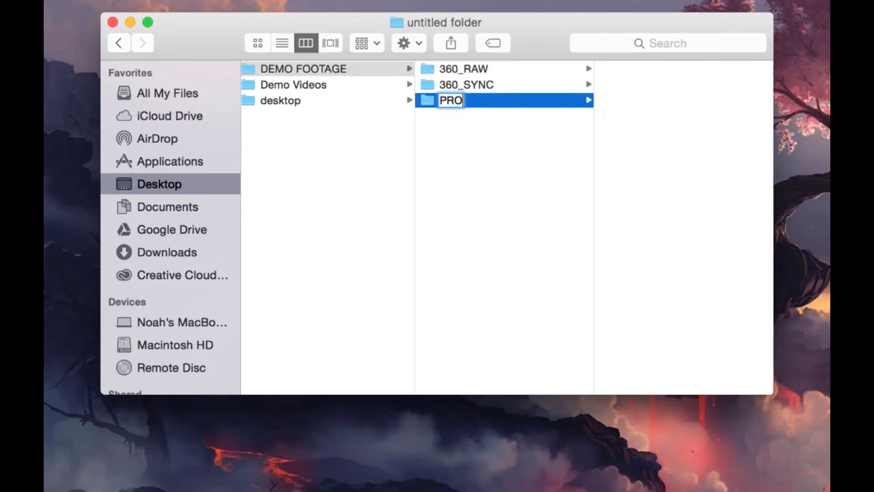
{"action": "type", "text": "PROJECT"}
{"action": "key", "text": "Return"}
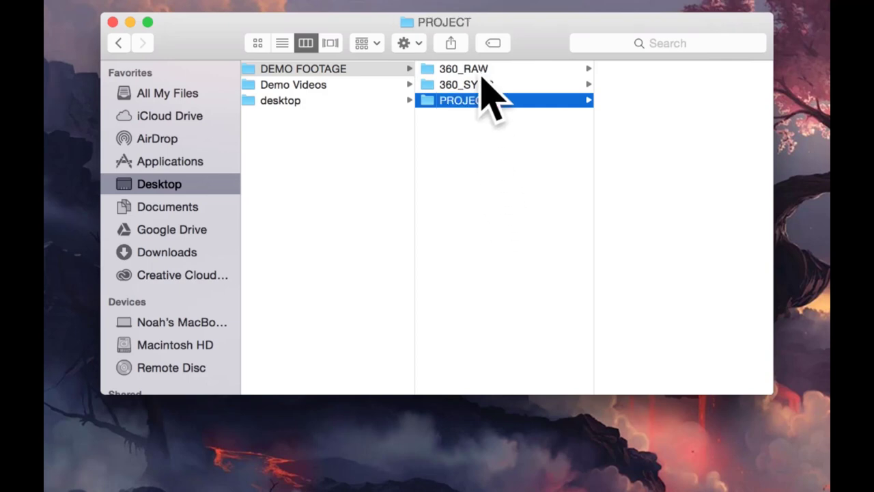
{"action": "key", "text": "Return"}
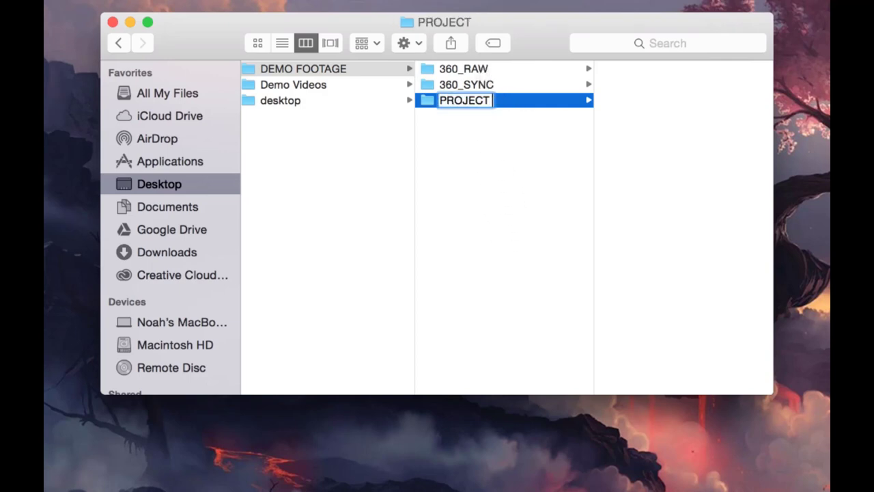
{"action": "type", "text": "FILES"}
{"action": "key", "text": "Return"}
- Create a folder named FOOTAGE in DEMO FOOTAGE, alongside PROJECT FILES
{"action": "left_click", "coordinate": [507, 69]}
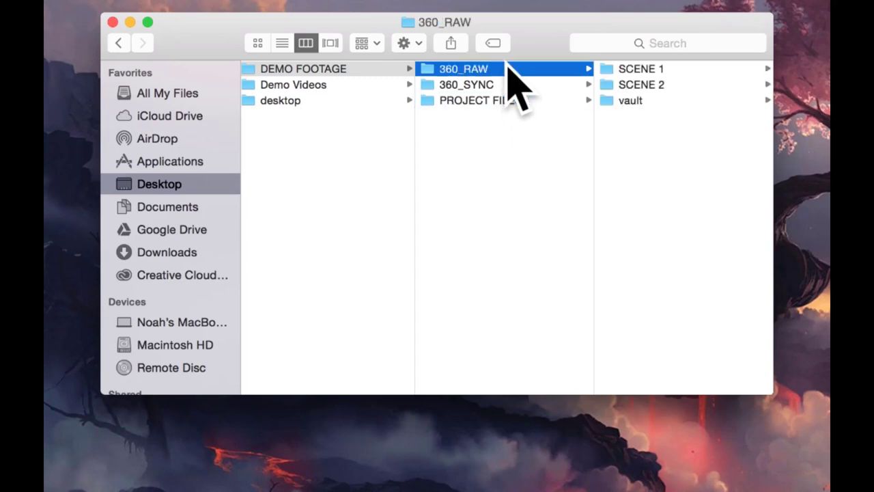
{"action": "right_click", "coordinate": [472, 162]}
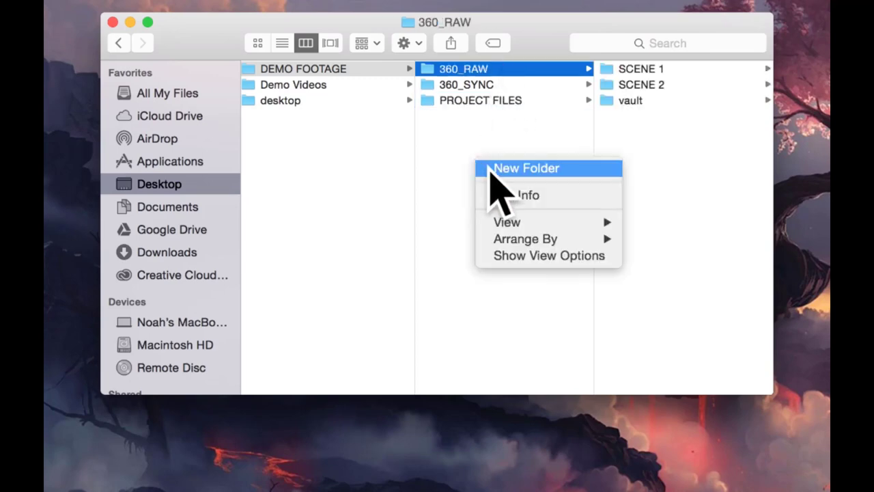
{"action": "left_click", "coordinate": [490, 168]}
{"action": "type", "text": "FOOTAGE"}
{"action": "key", "text": "Return"}
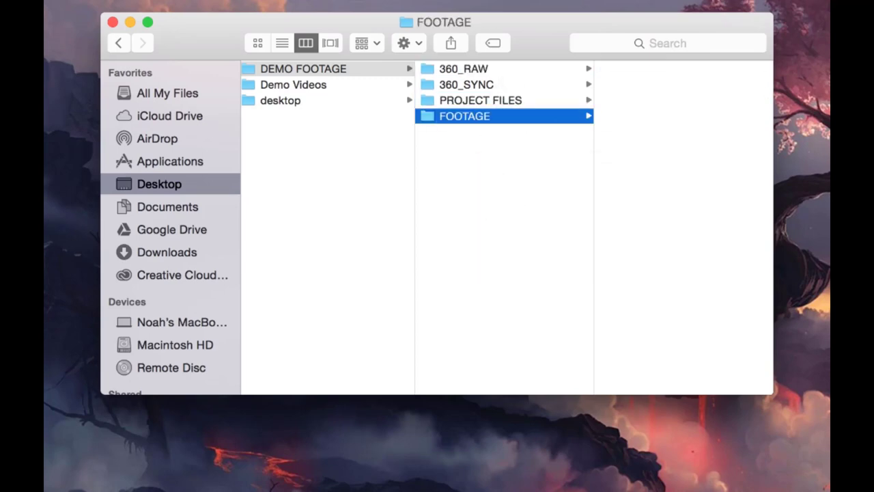
- Move 360_RAW and 360_SYNC into the FOOTAGE folder and open FOOTAGE
{"action": "left_click", "coordinate": [481, 87]}
{"action": "left_click", "coordinate": [476, 71], "text": "shift"}
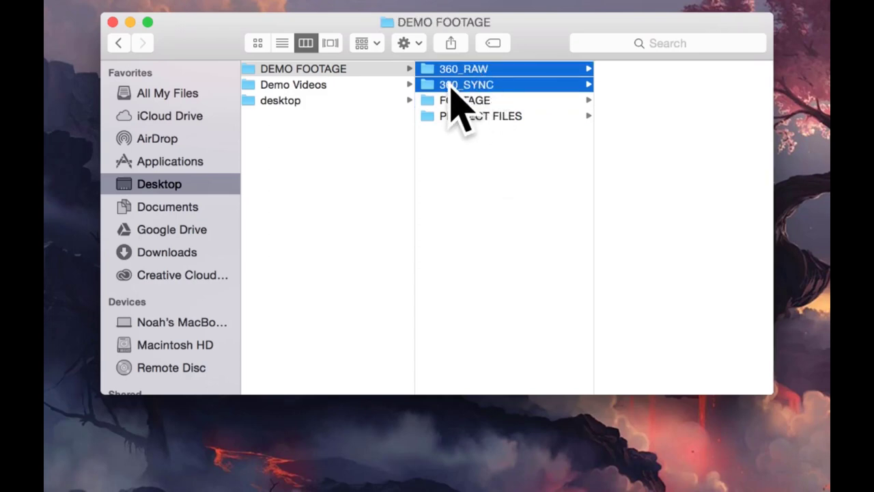
{"action": "left_click_drag", "start_coordinate": [451, 84], "coordinate": [469, 101]}
{"action": "left_click", "coordinate": [469, 68]}
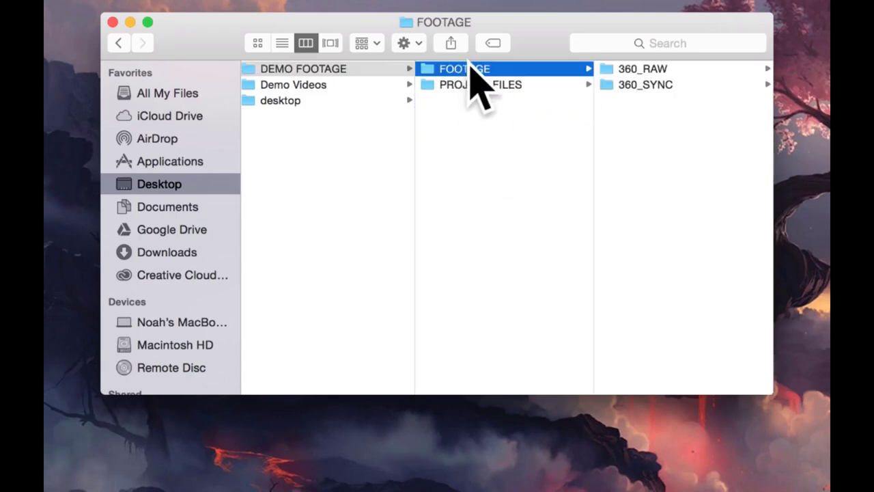
- Browse through FOOTAGE, 360_RAW and SCENE 1 to view the preview and details of S1_C1.MP4
{"action": "left_click", "coordinate": [685, 71]}
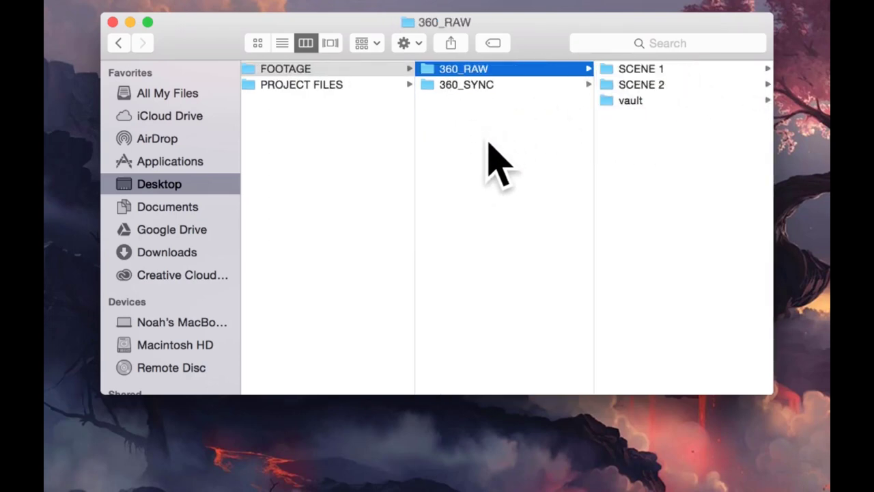
{"action": "left_click", "coordinate": [348, 161]}
{"action": "left_click", "coordinate": [483, 69]}
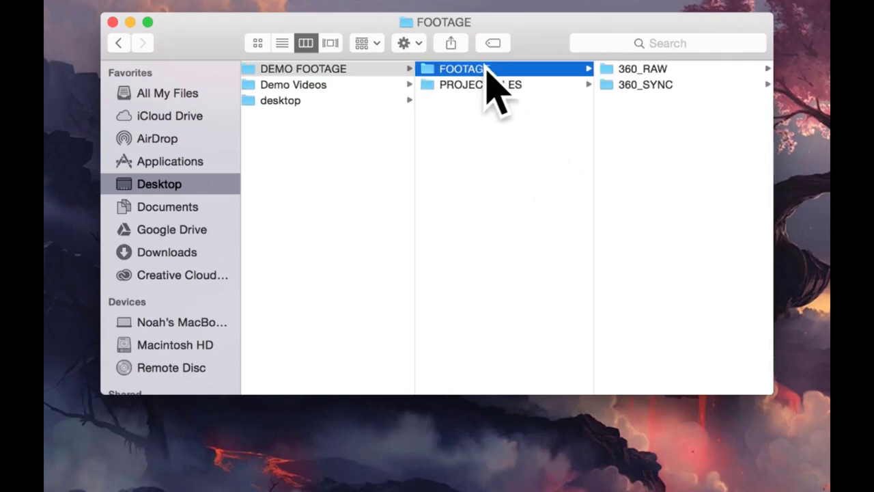
{"action": "left_click", "coordinate": [619, 70]}
{"action": "left_click", "coordinate": [653, 70]}
{"action": "left_click", "coordinate": [638, 71]}
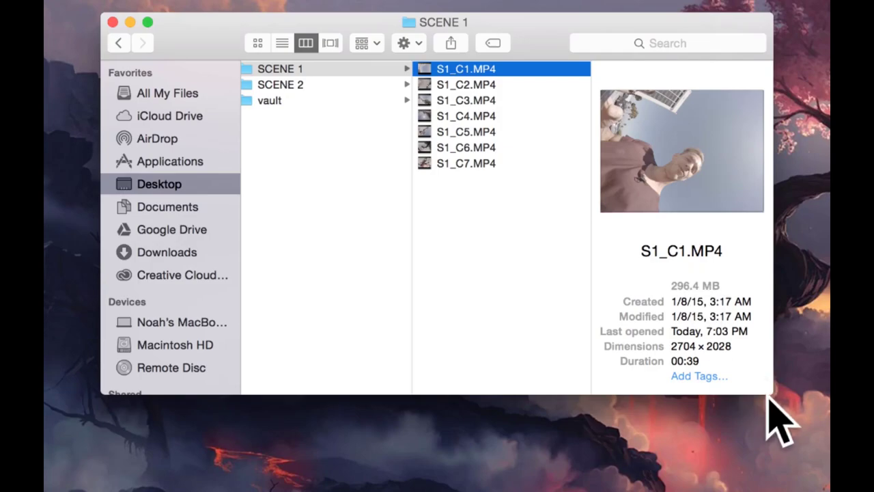
- Enlarge the SCENE 1 window, narrow the clip column, and preview S1_C1.MP4 at about 20 seconds
{"action": "left_click_drag", "start_coordinate": [778, 399], "coordinate": [839, 491]}
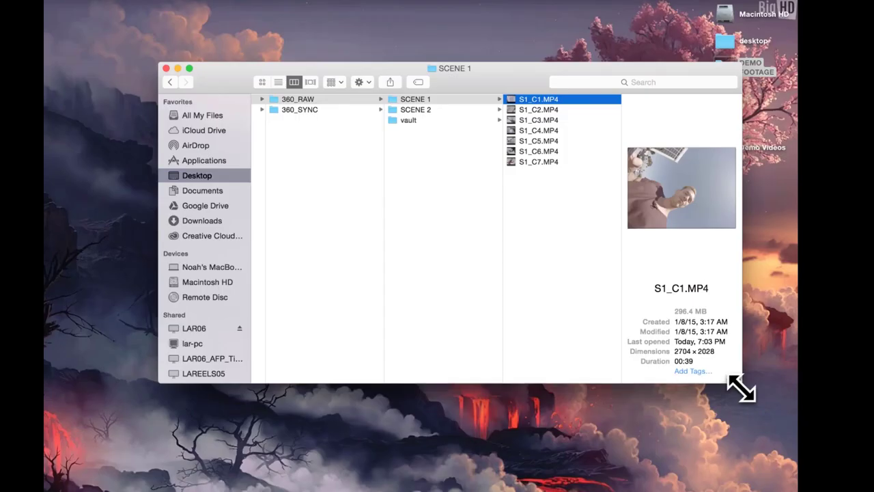
{"action": "left_click_drag", "start_coordinate": [621, 365], "coordinate": [571, 365]}
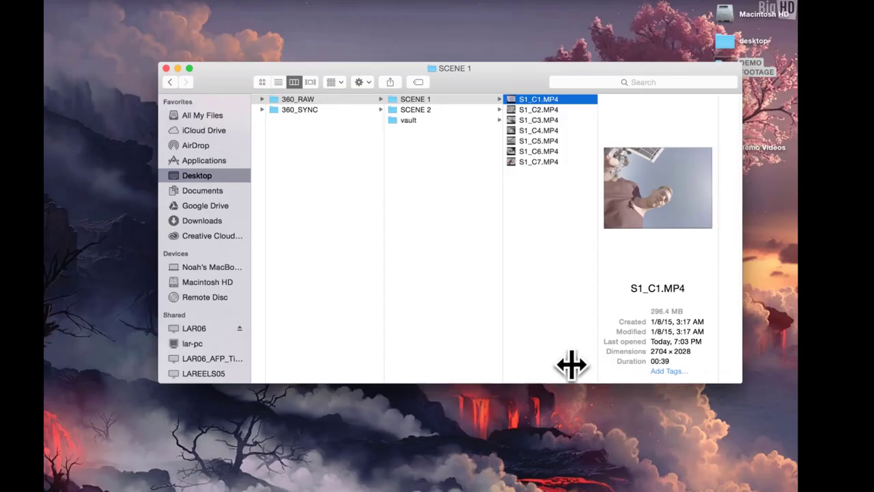
{"action": "key", "text": "space"}
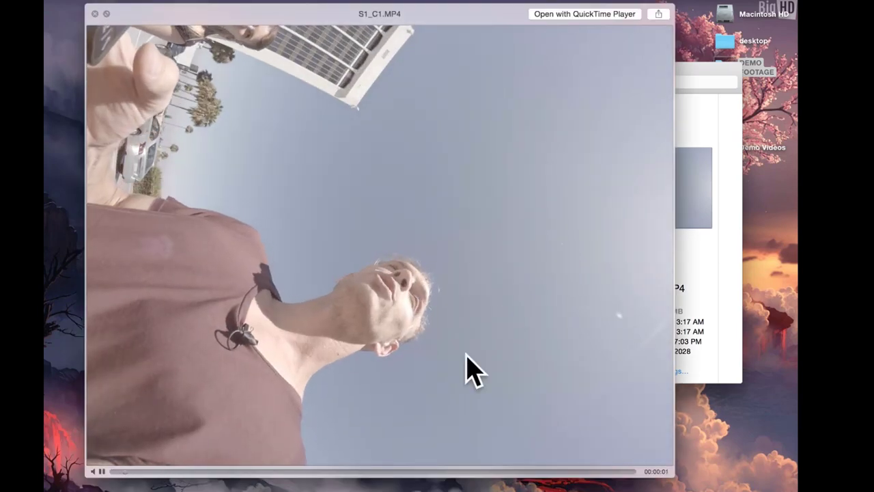
{"action": "left_click", "coordinate": [384, 470]}
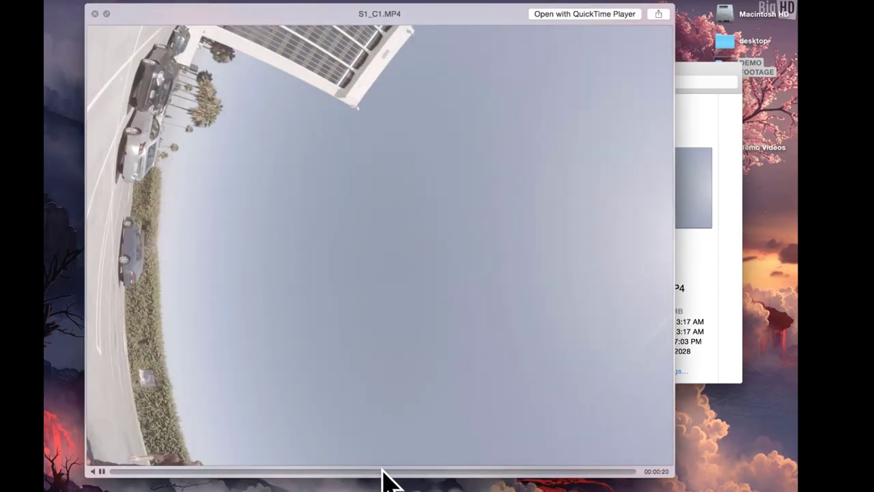
- Preview the remaining SCENE 1 clips from S1_C2.MP4 to S1_C7.MP4, skip partway through S1_C7.MP4, and close the preview
{"action": "key", "text": "Down"}
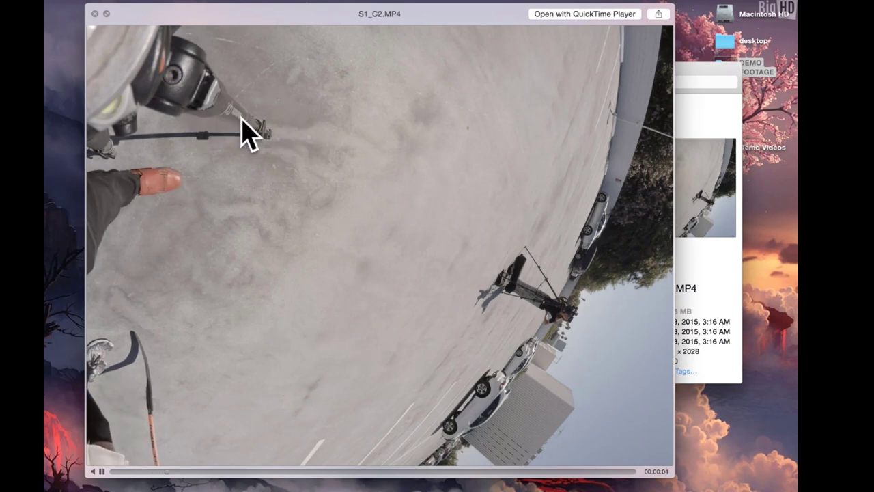
{"action": "key", "text": "Down"}
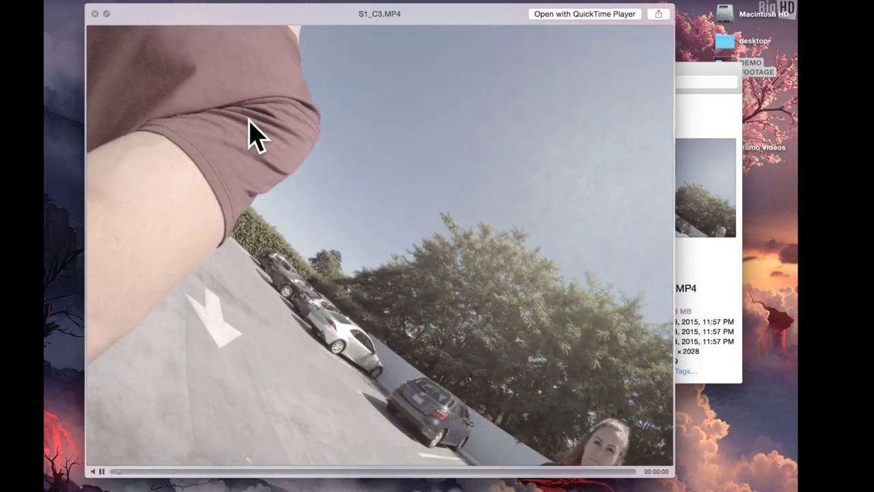
{"action": "key", "text": "Down"}
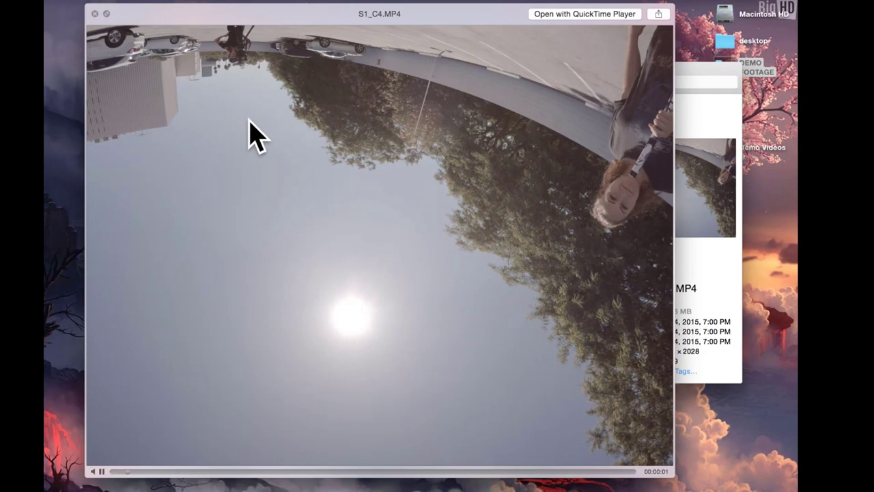
{"action": "key", "text": "Down"}
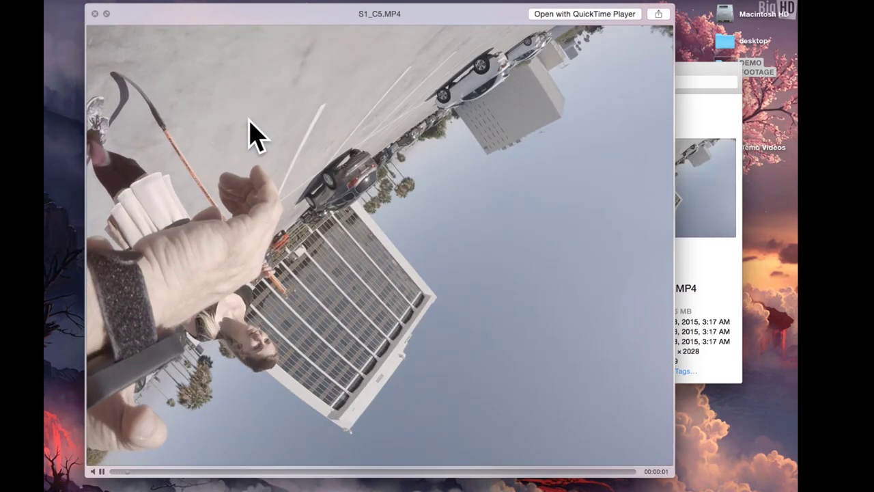
{"action": "key", "text": "Down"}
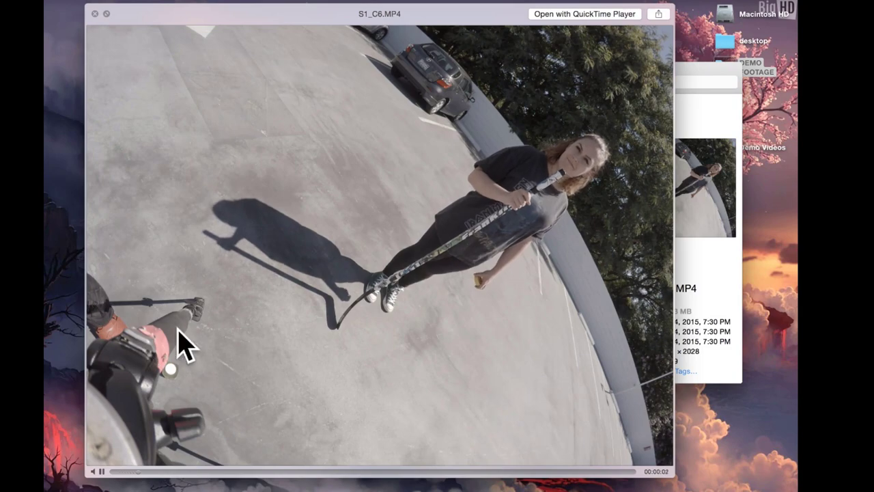
{"action": "key", "text": "Down"}
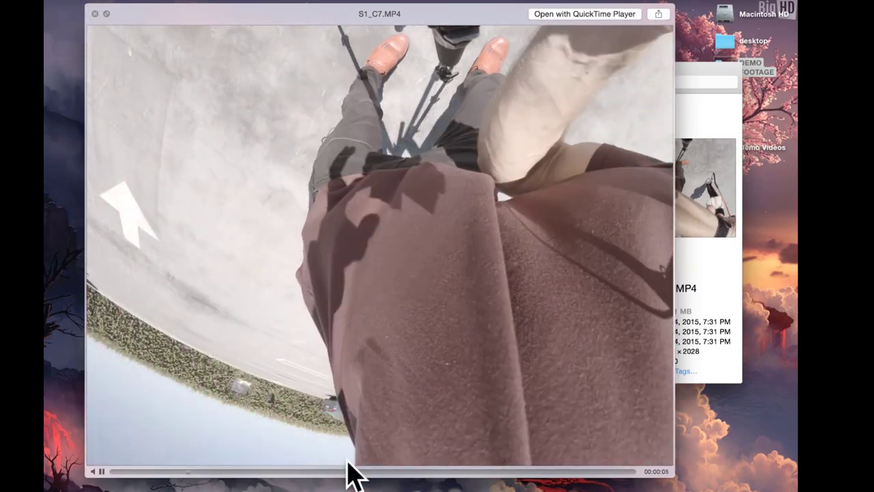
{"action": "left_click", "coordinate": [347, 471]}
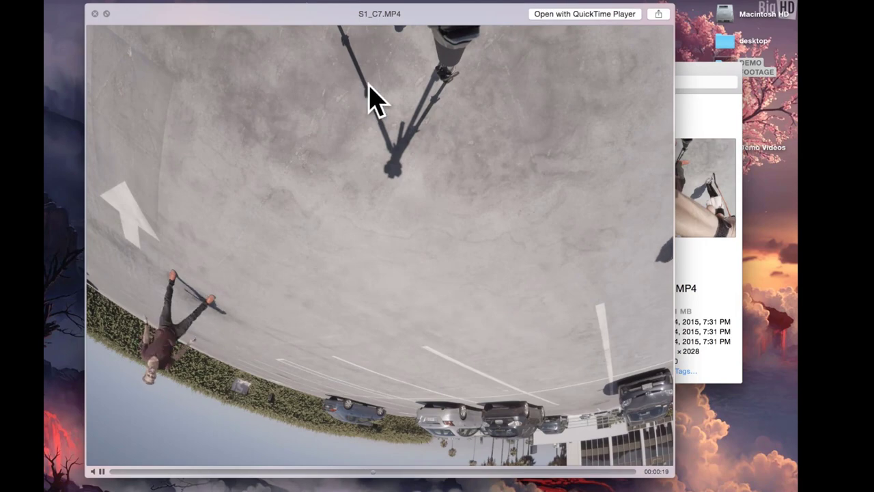
{"action": "left_click", "coordinate": [95, 13]}
{"action": "left_click", "coordinate": [523, 211]}
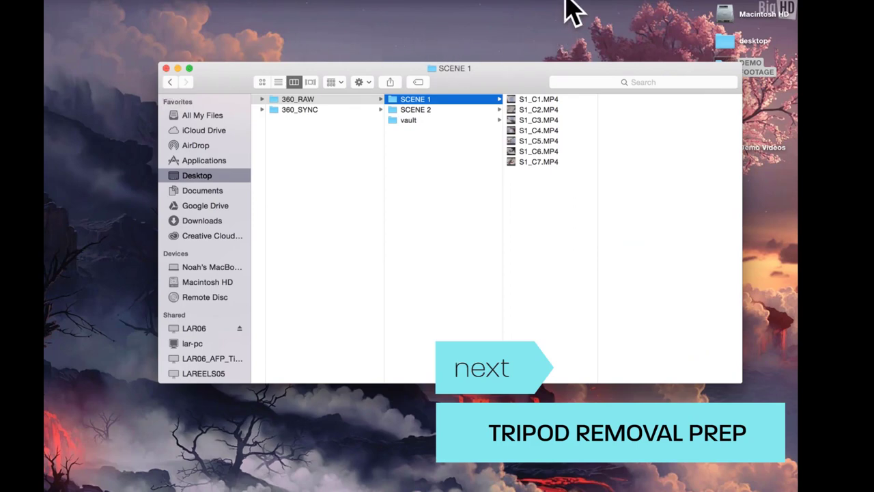
- Open DEMO FOOTAGE and browse through FOOTAGE and 360_RAW to the clips in SCENE 1
{"action": "double_click", "coordinate": [759, 81]}
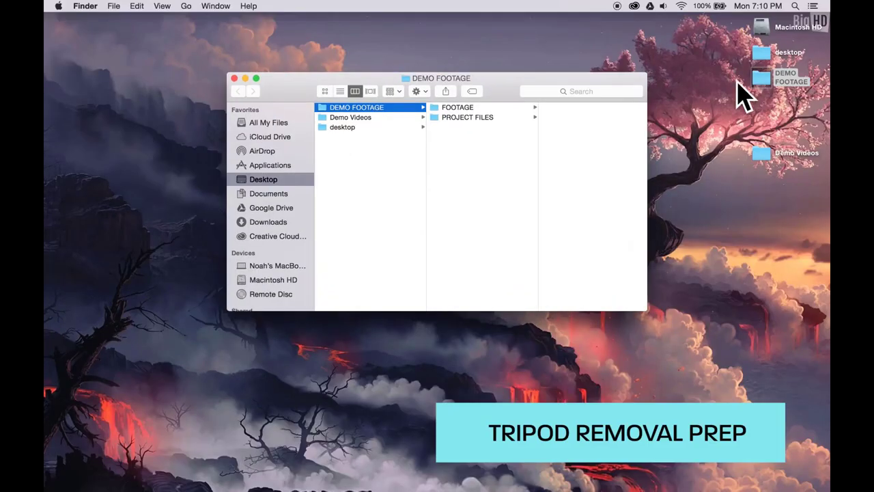
{"action": "left_click", "coordinate": [468, 109]}
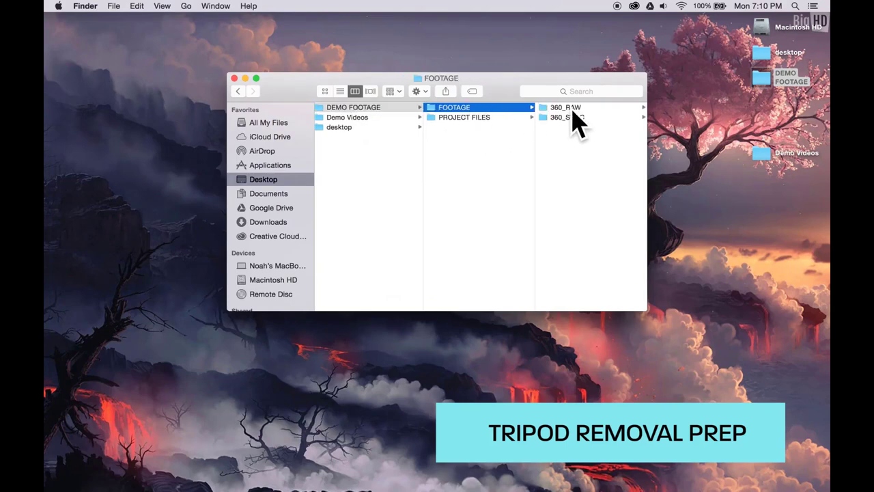
{"action": "left_click", "coordinate": [571, 107]}
{"action": "left_click", "coordinate": [573, 108]}
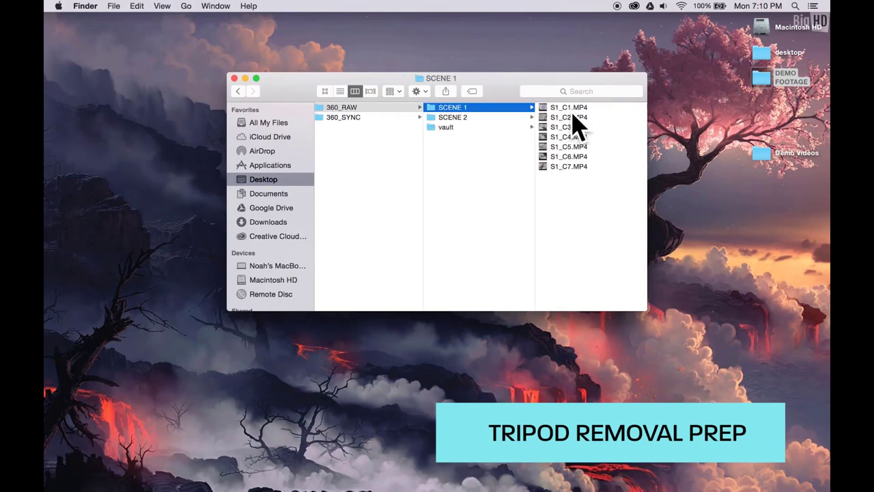
{"action": "left_click", "coordinate": [572, 127]}
{"action": "left_click", "coordinate": [447, 116]}
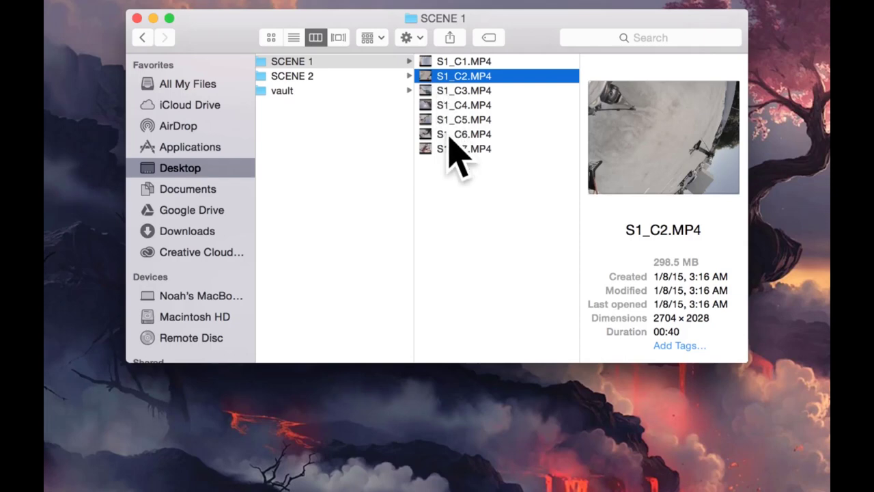
- Create a new folder inside SCENE 1 and name it CLONE IMAGES
{"action": "right_click", "coordinate": [462, 240]}
{"action": "left_click", "coordinate": [508, 246]}
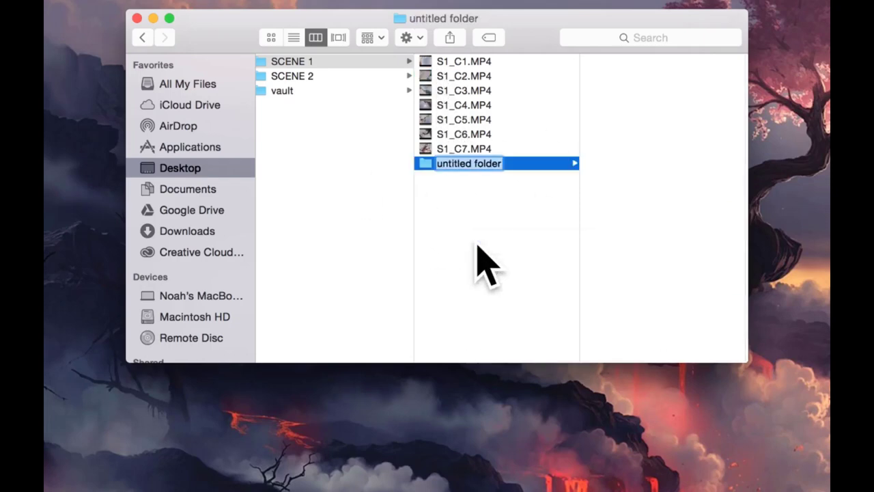
{"action": "type", "text": "CLONE"}
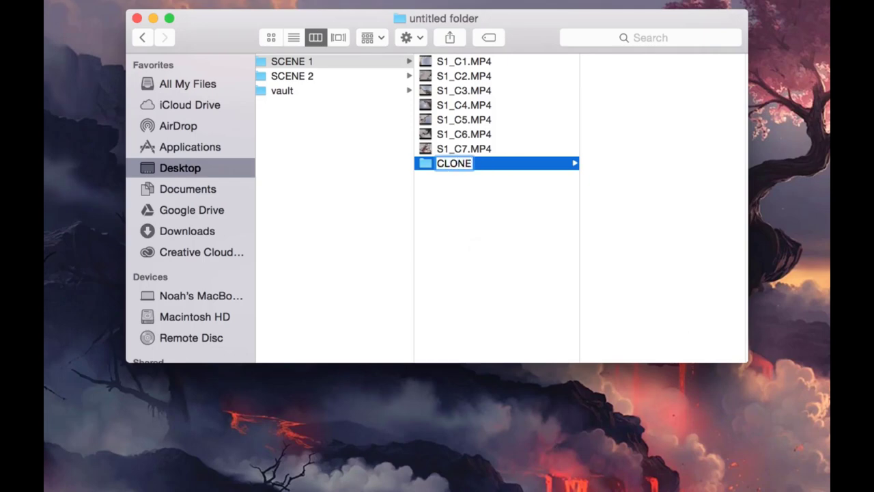
{"action": "type", "text": "AGES"}
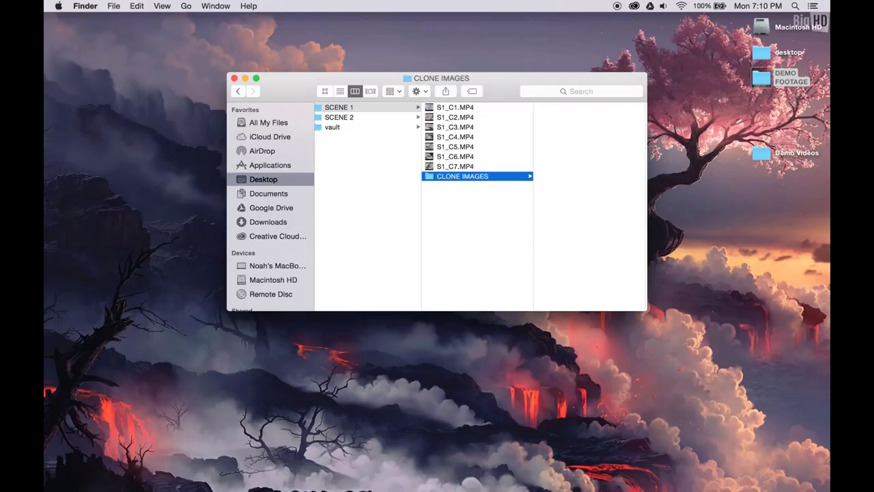
- Open S1_C2.MP4 full screen in QuickTime Player, capture a screenshot of the unobstructed tripod at 00:20, and close the clip
{"action": "left_click", "coordinate": [459, 118]}
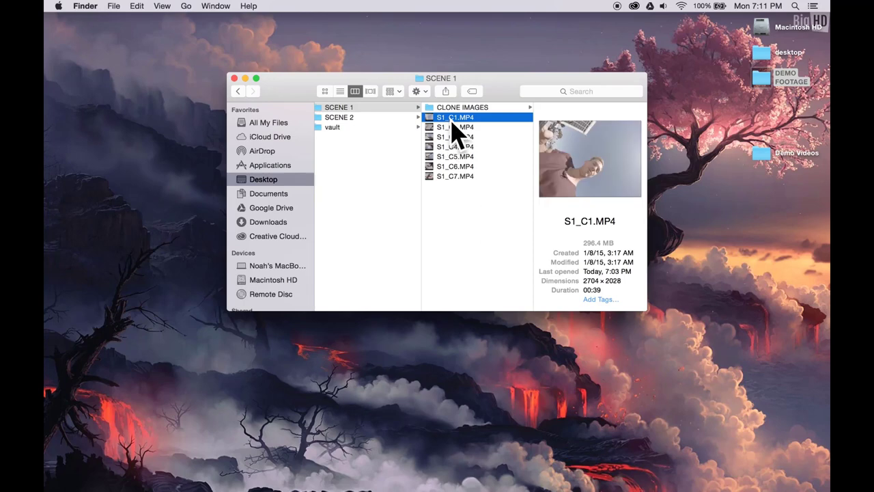
{"action": "left_click", "coordinate": [459, 127]}
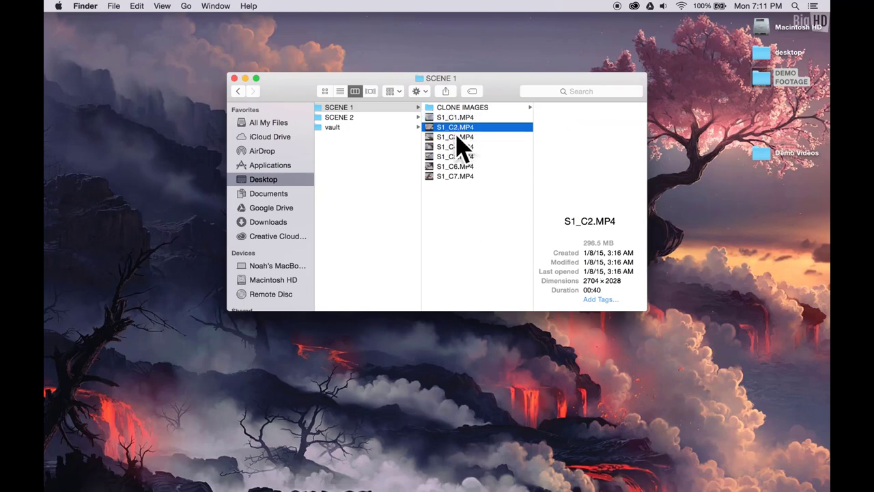
{"action": "double_click", "coordinate": [433, 127]}
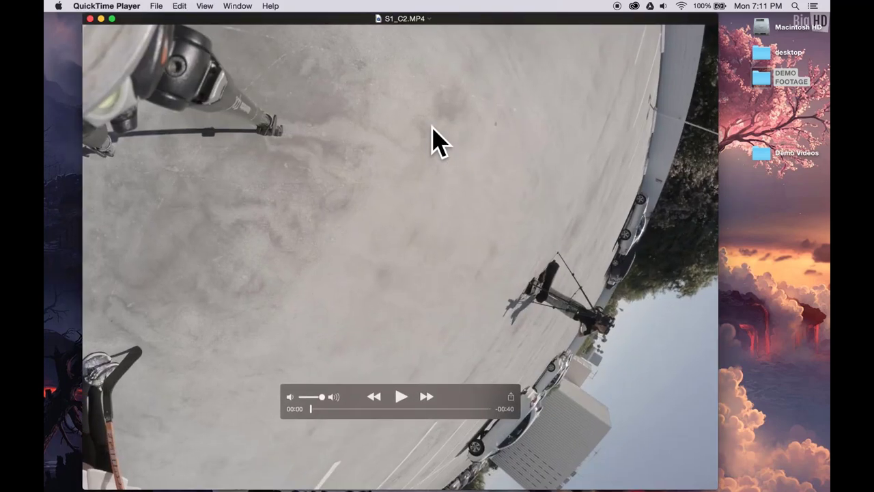
{"action": "key", "text": "ctrl+super+f"}
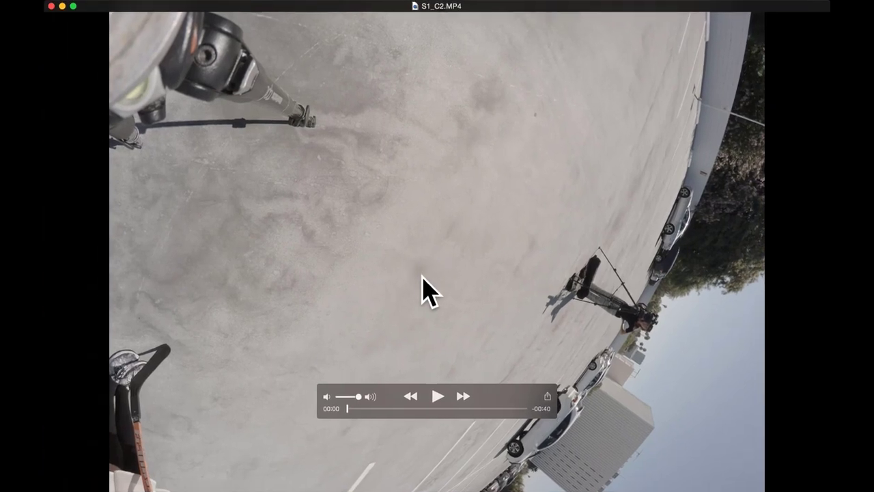
{"action": "left_click", "coordinate": [410, 408]}
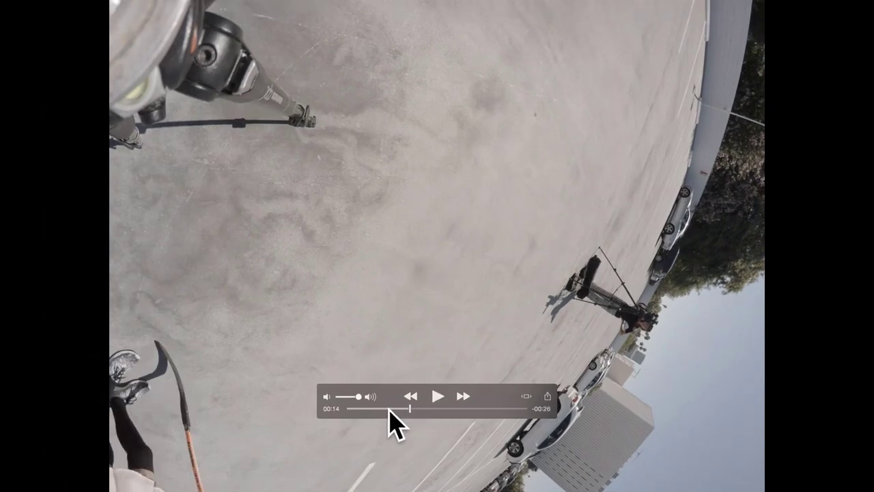
{"action": "left_click", "coordinate": [439, 408]}
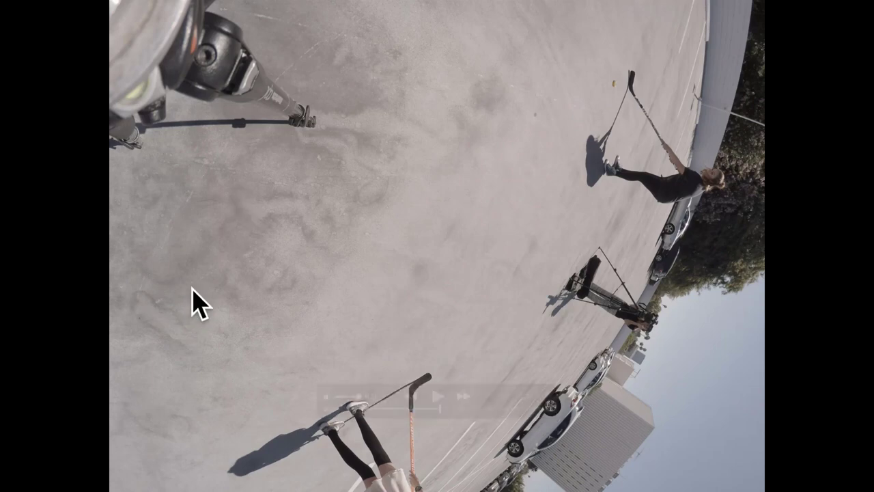
{"action": "key", "text": "Escape"}
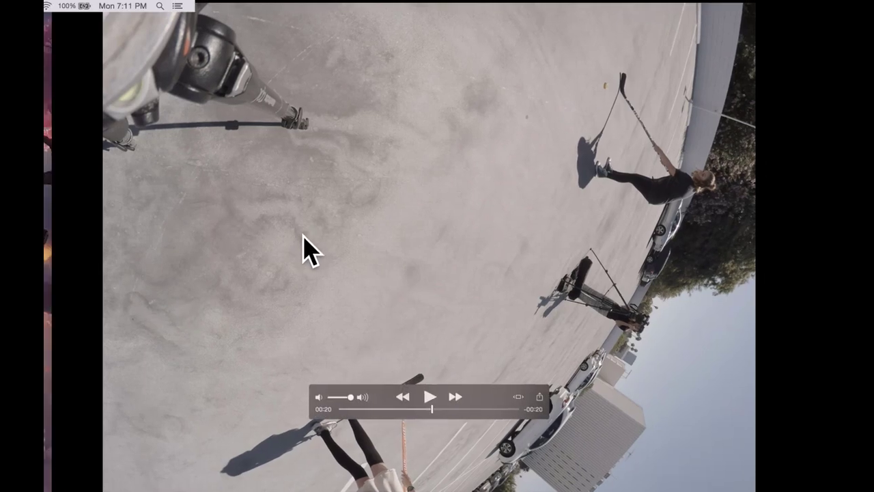
{"action": "left_click", "coordinate": [85, 19]}
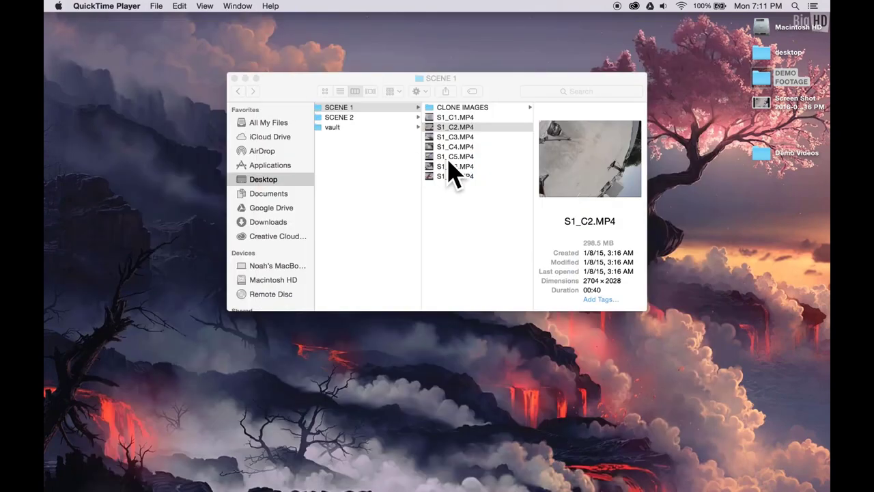
- Move the new screenshot slightly down on the desktop and rename it S1_C2_TRIPOD
{"action": "left_click", "coordinate": [766, 108]}
{"action": "left_click_drag", "start_coordinate": [763, 116], "coordinate": [729, 122]}
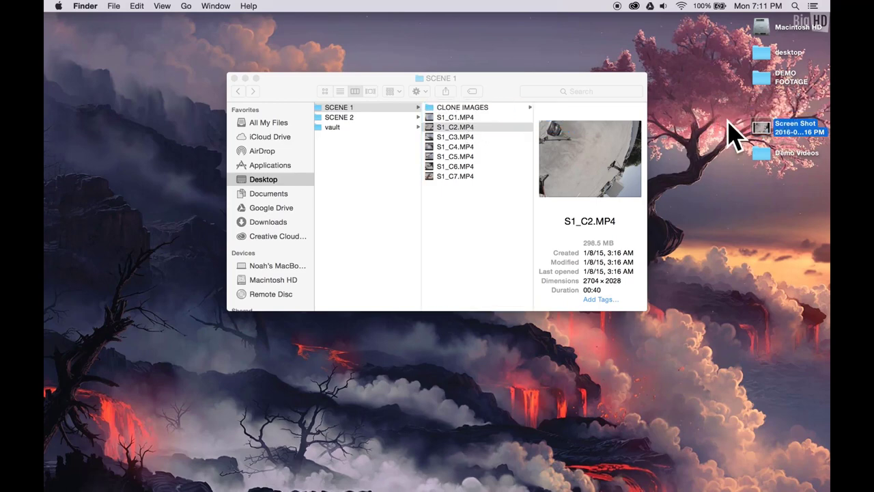
{"action": "key", "text": "Return"}
{"action": "type", "text": "S"}
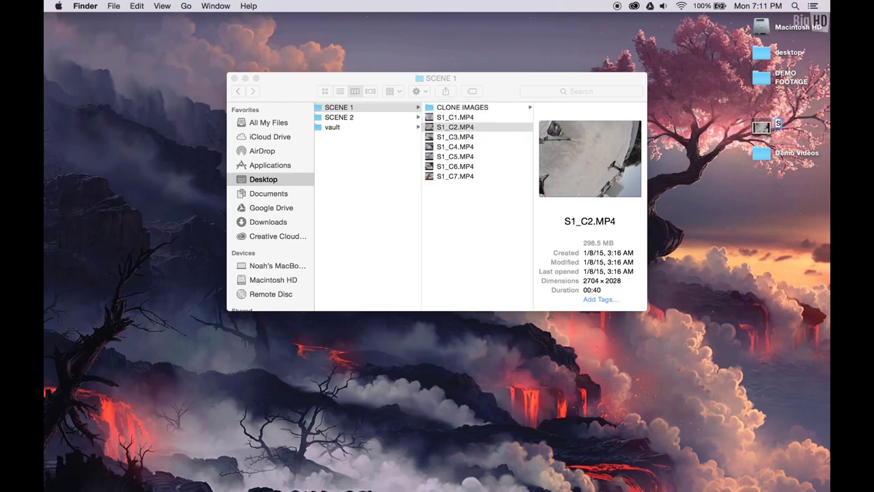
{"action": "type", "text": "_C2_TRIPOD"}
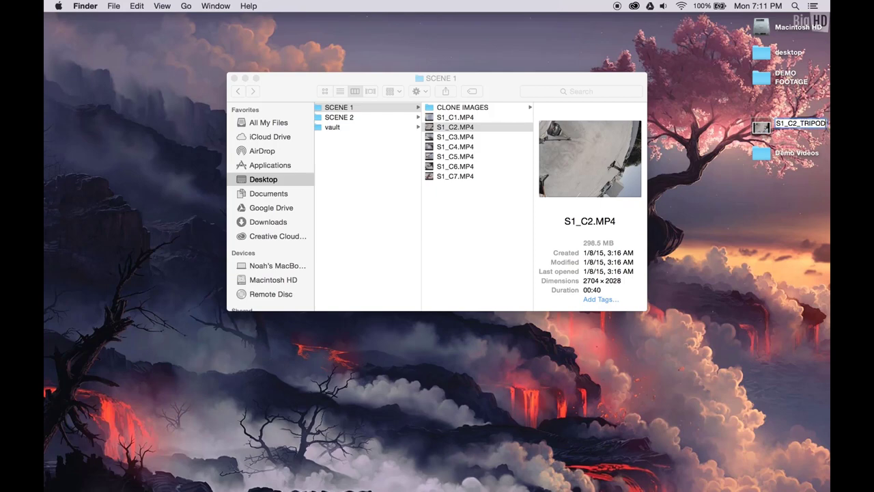
{"action": "key", "text": "Return"}
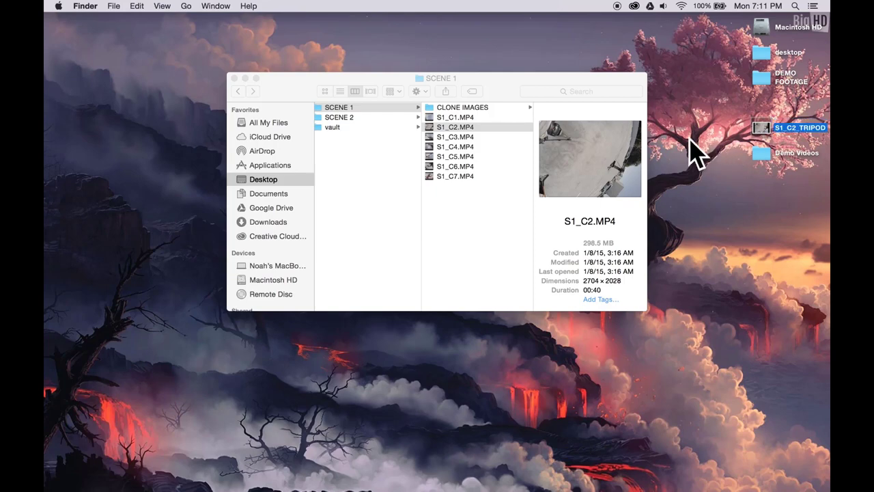
- Open S1_C6.MP4 full screen in QuickTime Player, capture a screenshot of the unobstructed tripod at 00:20, and close the clip
{"action": "left_click", "coordinate": [455, 166]}
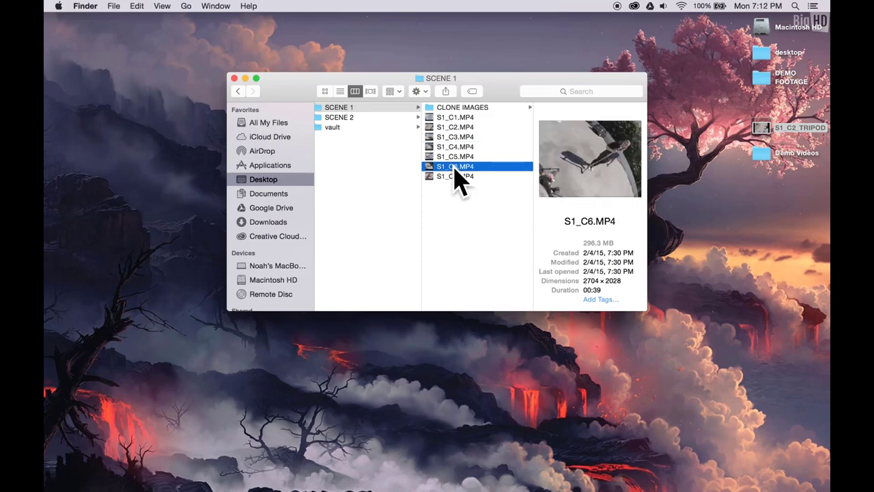
{"action": "double_click", "coordinate": [455, 167]}
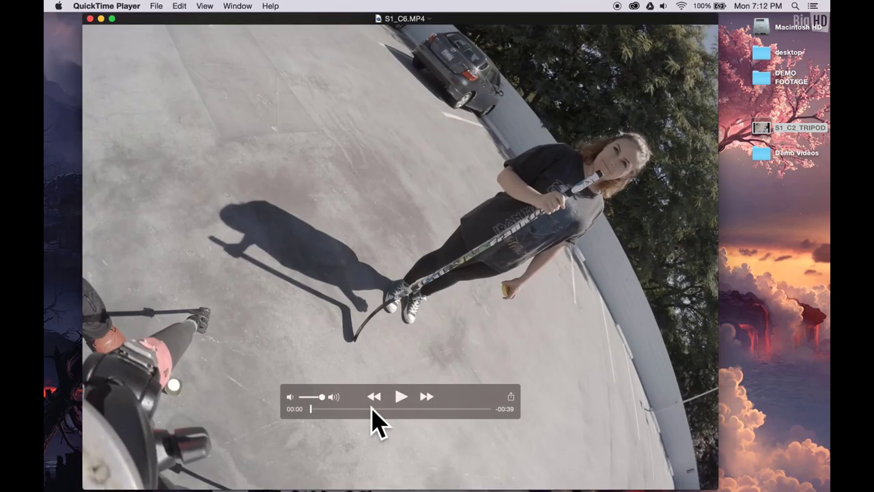
{"action": "left_click", "coordinate": [375, 409]}
{"action": "double_click", "coordinate": [314, 301]}
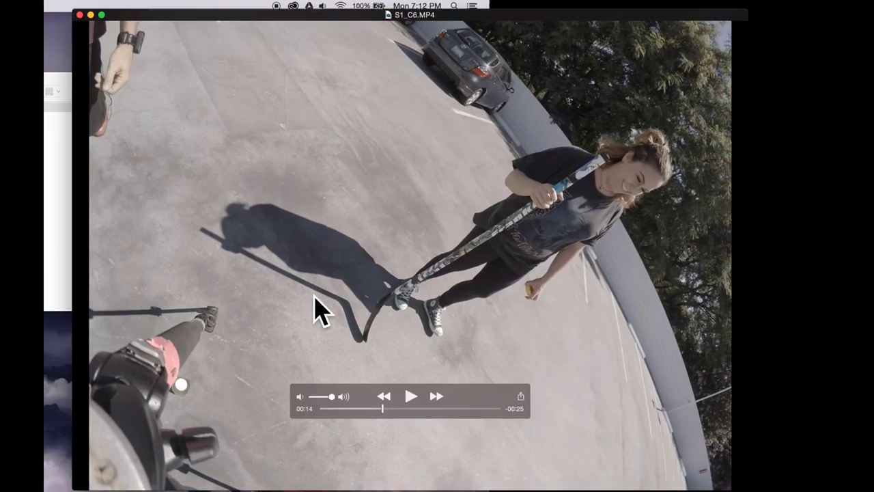
{"action": "left_click", "coordinate": [438, 410]}
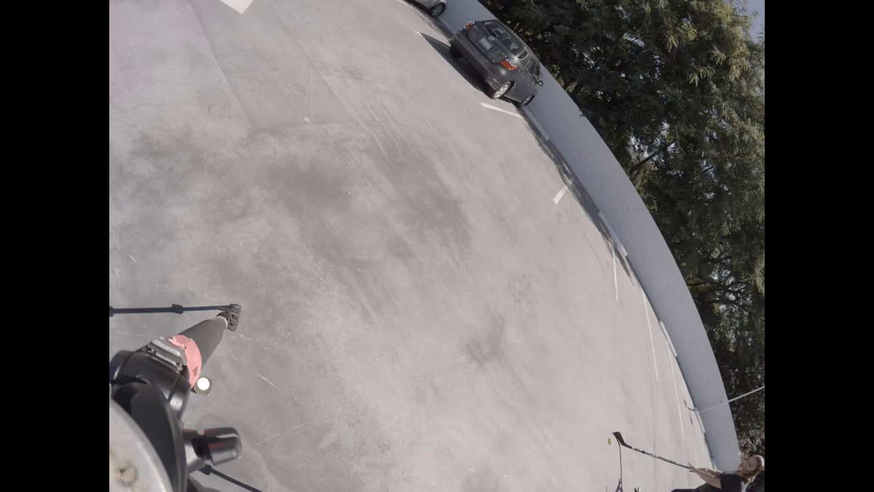
{"action": "key", "text": "Escape"}
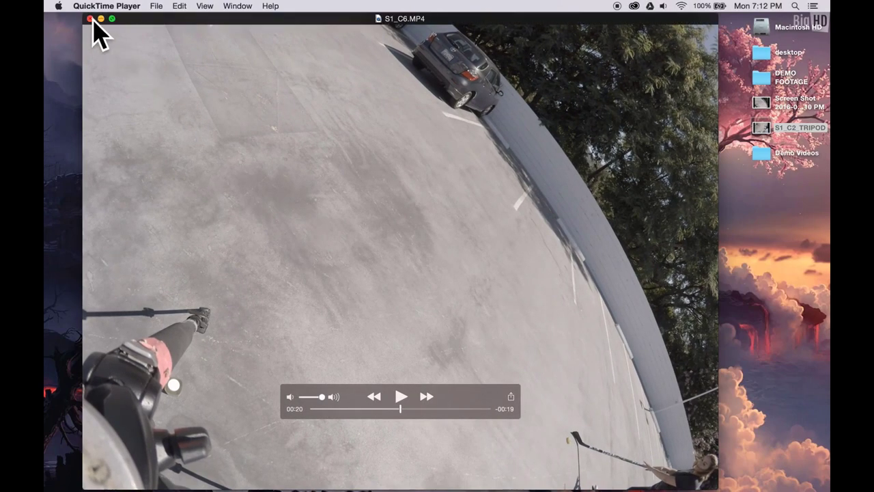
{"action": "left_click", "coordinate": [90, 19]}
- Rename the new desktop screenshot S1_C6_TRIPOD
{"action": "left_click", "coordinate": [764, 130]}
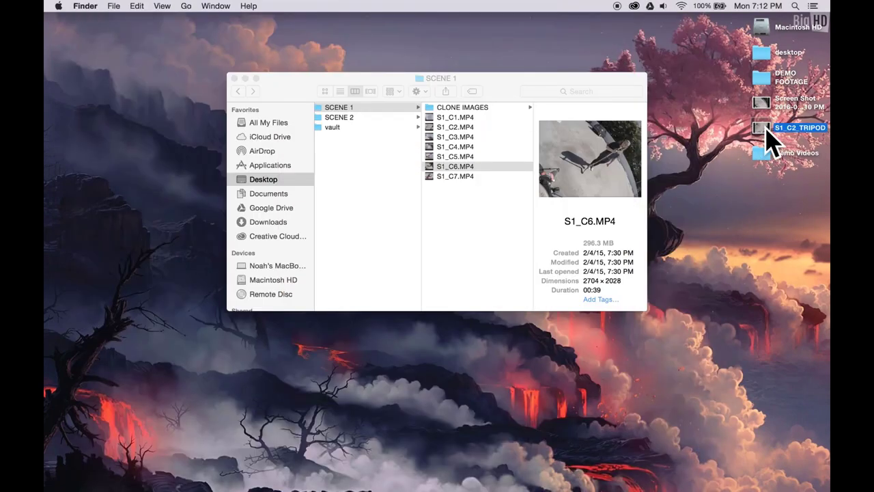
{"action": "left_click", "coordinate": [768, 102]}
{"action": "right_click", "coordinate": [766, 104]}
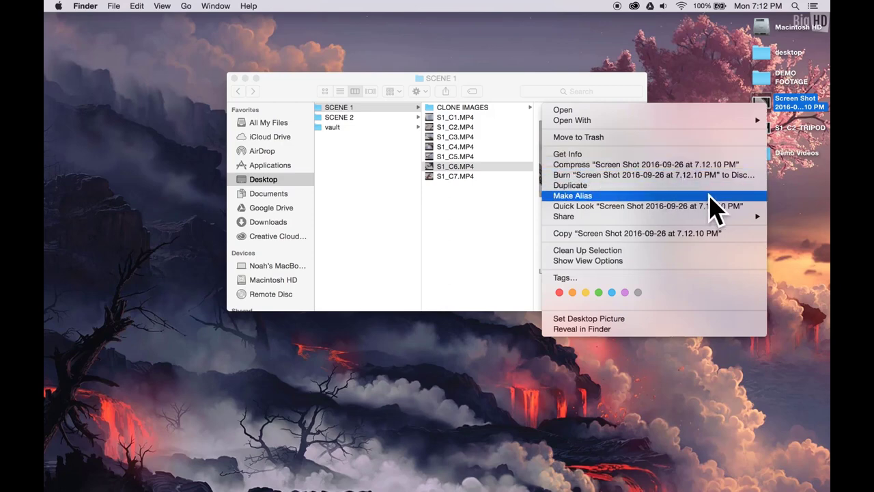
{"action": "left_click", "coordinate": [782, 113]}
{"action": "left_click", "coordinate": [783, 109]}
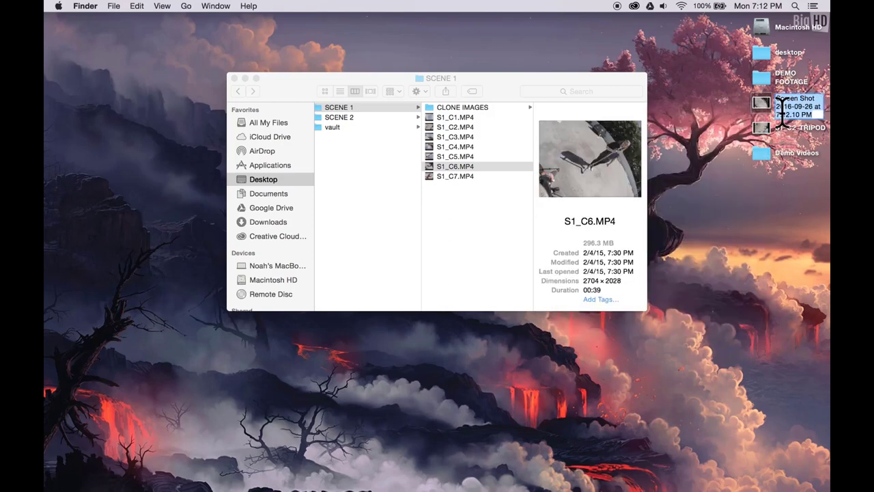
{"action": "type", "text": "S"}
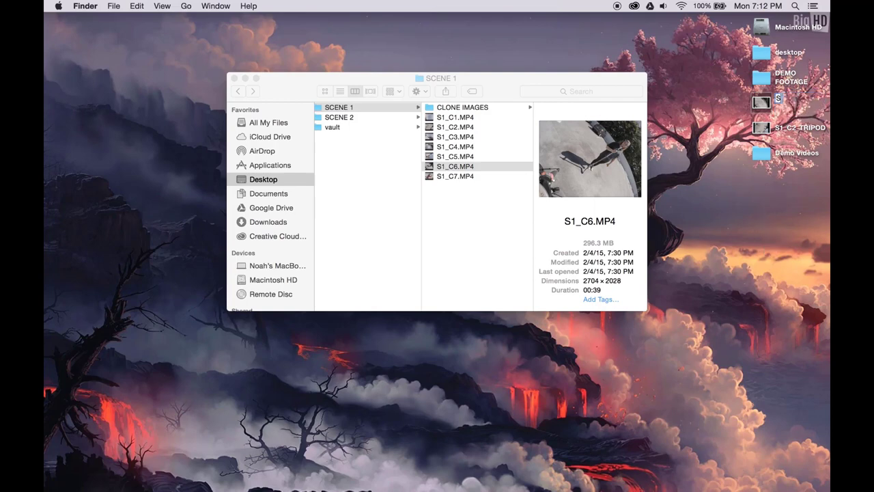
{"action": "type", "text": "1_C6_TRIPOD"}
{"action": "key", "text": "Return"}
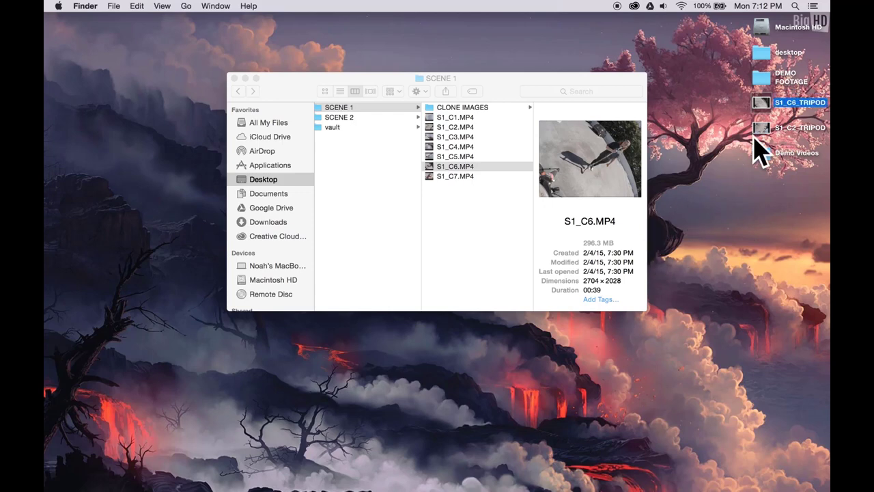
- Open S1_C7.MP4 full screen in QuickTime Player, capture a screenshot of the unobstructed tripod at 00:21, and close the clip
{"action": "left_click", "coordinate": [454, 181]}
{"action": "left_click", "coordinate": [435, 177]}
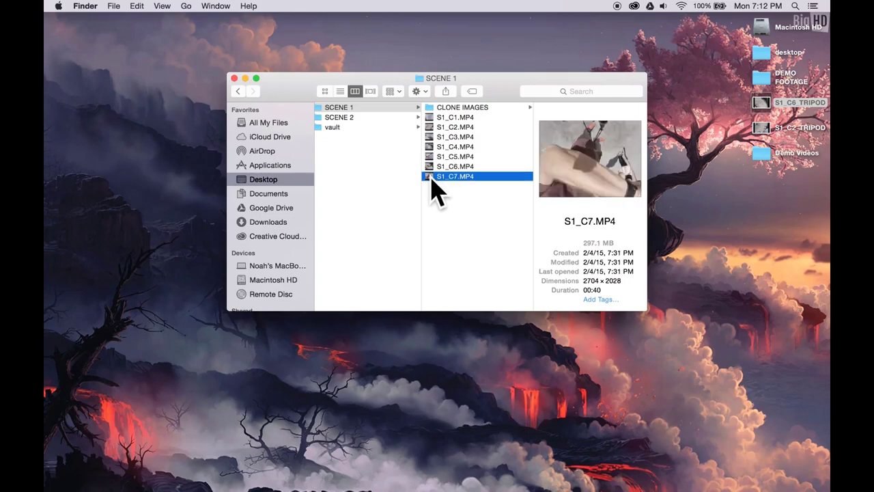
{"action": "double_click", "coordinate": [430, 178]}
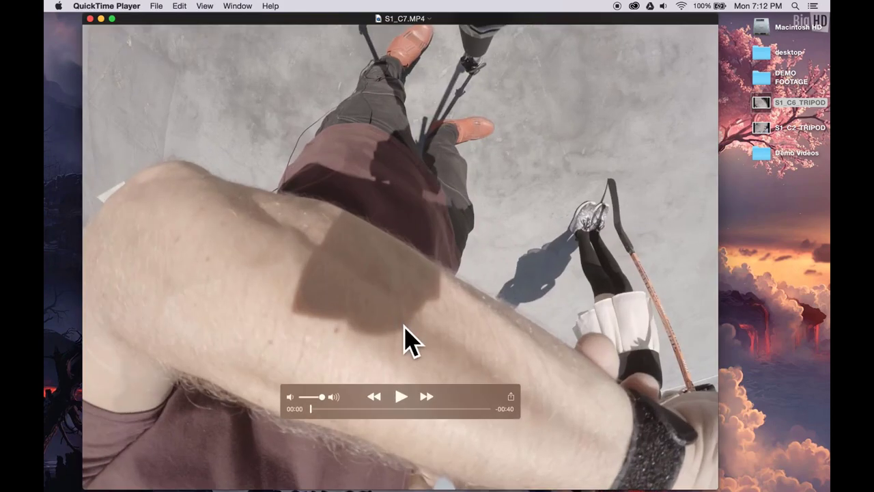
{"action": "left_click", "coordinate": [352, 408]}
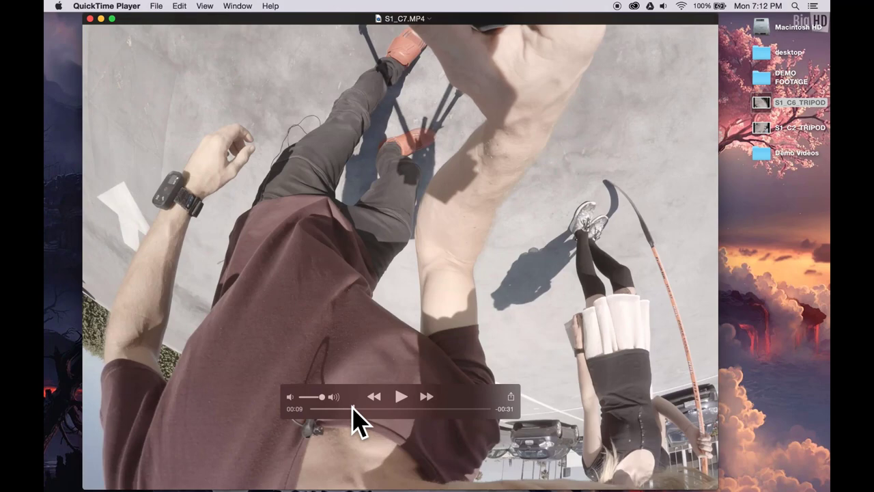
{"action": "left_click", "coordinate": [408, 409]}
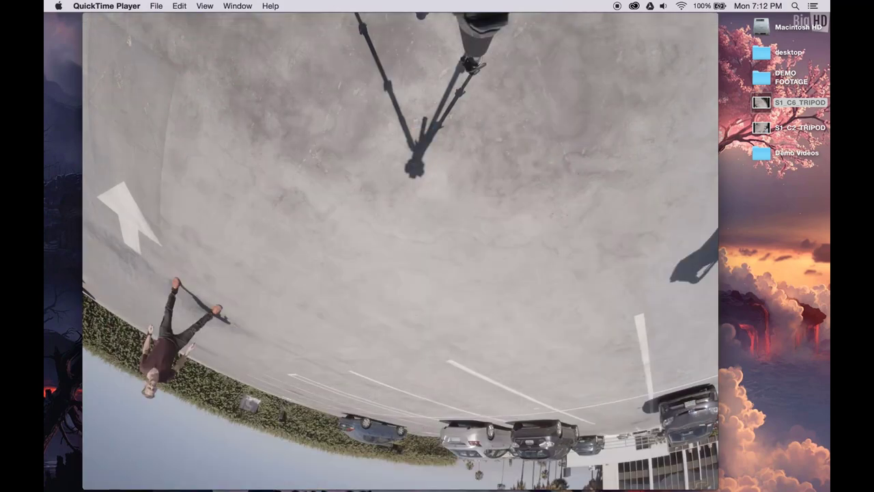
{"action": "key", "text": "ctrl+super+f"}
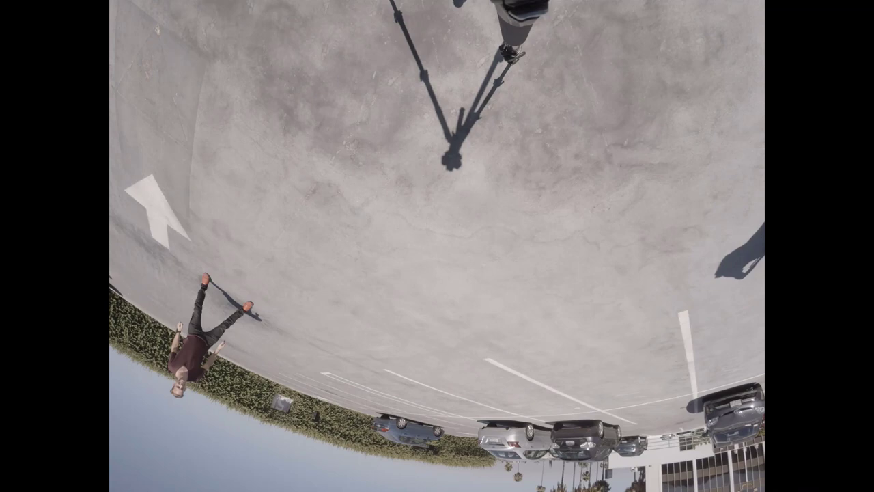
{"action": "key", "text": "Escape"}
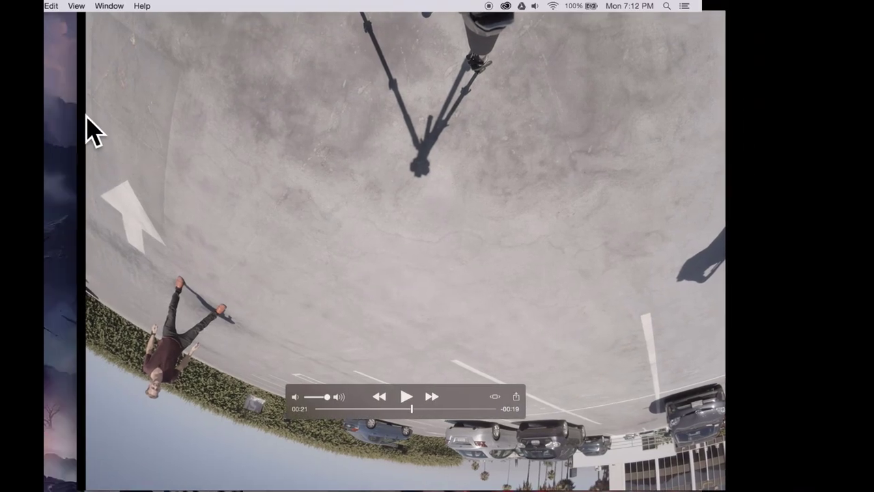
{"action": "left_click", "coordinate": [89, 19]}
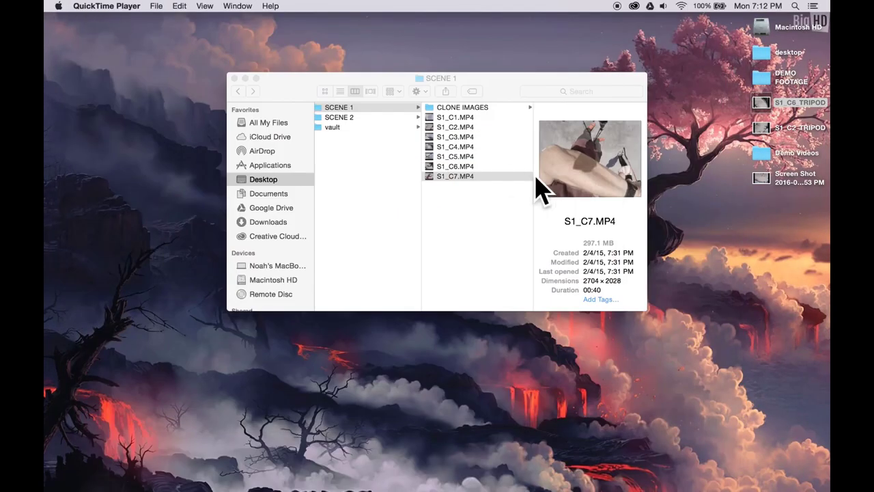
- Rename the newest desktop screenshot S1_C7_TRIPOD
{"action": "left_click", "coordinate": [792, 179]}
{"action": "key", "text": "Return"}
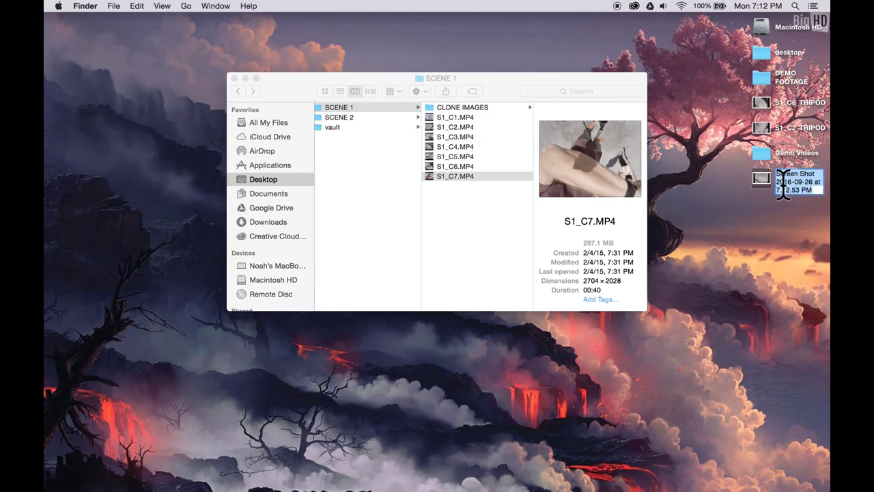
{"action": "type", "text": "S1"}
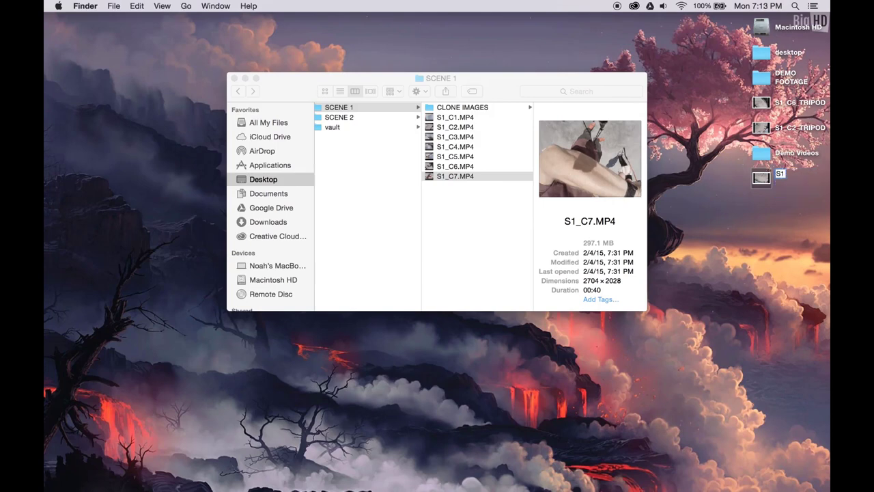
{"action": "type", "text": "_C7_TRIPOD"}
{"action": "key", "text": "Return"}
{"action": "left_click", "coordinate": [696, 125]}
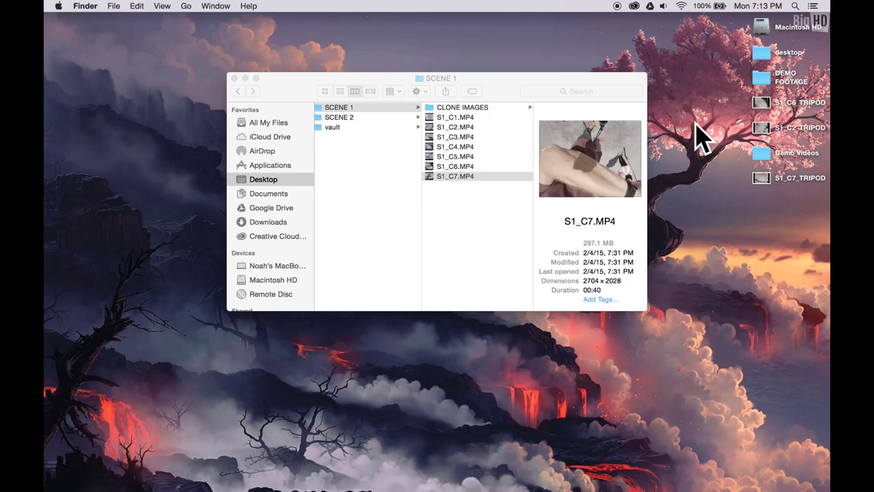
- Move the S1_C2, S1_C6 and S1_C7 tripod screenshots from the desktop into CLONE IMAGES inside the SCENE 1 folder of 360_RAW
{"action": "mouse_move", "coordinate": [736, 95]}
{"action": "left_mouse_down"}
{"action": "mouse_move", "coordinate": [759, 140]}
{"action": "mouse_move", "coordinate": [523, 187]}
{"action": "mouse_move", "coordinate": [479, 121]}
{"action": "left_mouse_up"}
{"action": "left_click", "coordinate": [763, 180], "text": "super"}
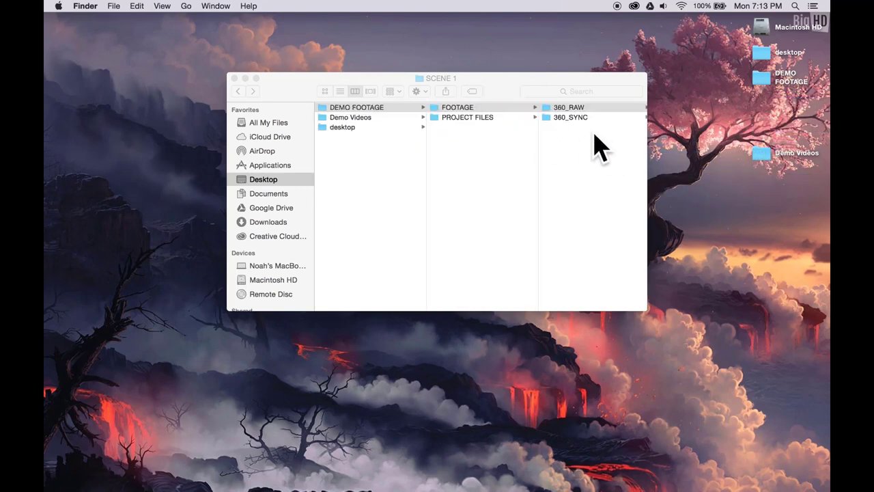
{"action": "left_click", "coordinate": [568, 109]}
{"action": "left_click", "coordinate": [562, 118]}
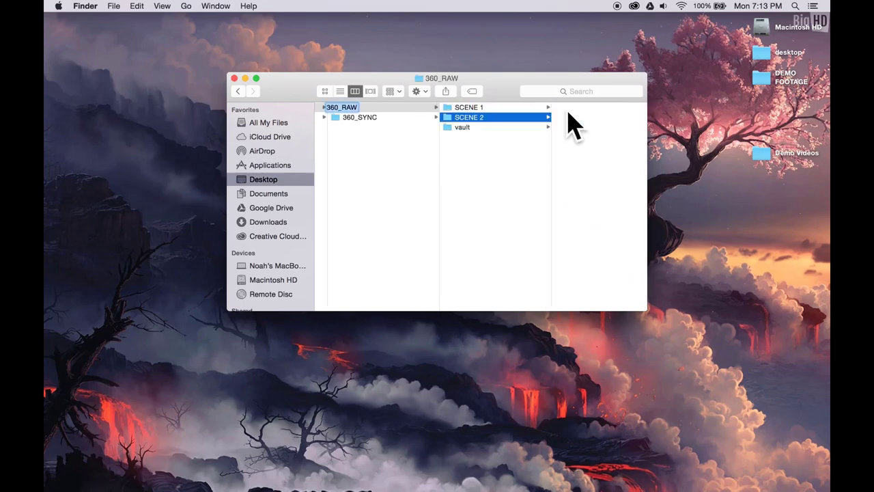
{"action": "left_click", "coordinate": [445, 108]}
{"action": "left_click", "coordinate": [564, 109]}
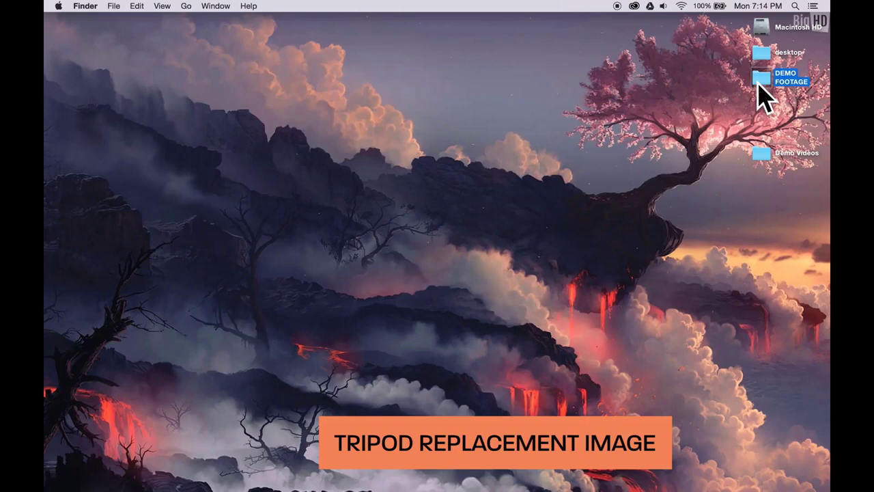
- Browse DEMO FOOTAGE through FOOTAGE, 360_RAW and SCENE 1 to CLONE IMAGES and open all three tripod screenshots in Photoshop
{"action": "double_click", "coordinate": [761, 88]}
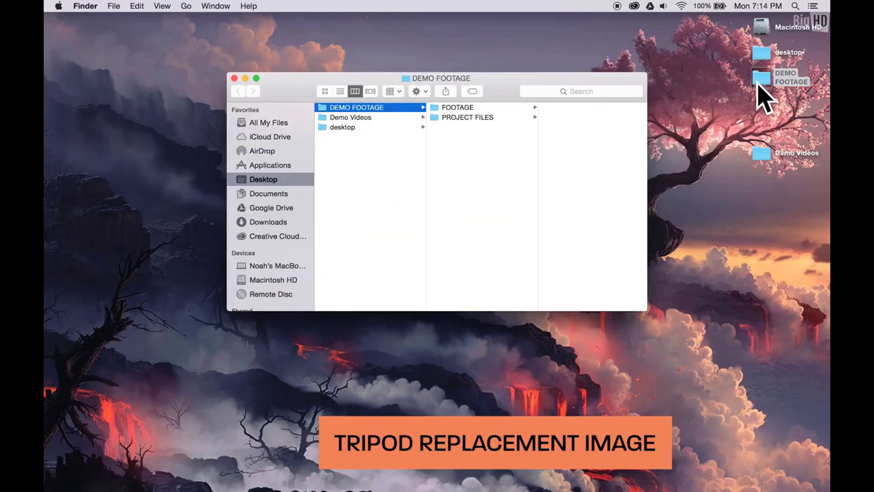
{"action": "left_click", "coordinate": [471, 109]}
{"action": "left_click", "coordinate": [565, 107]}
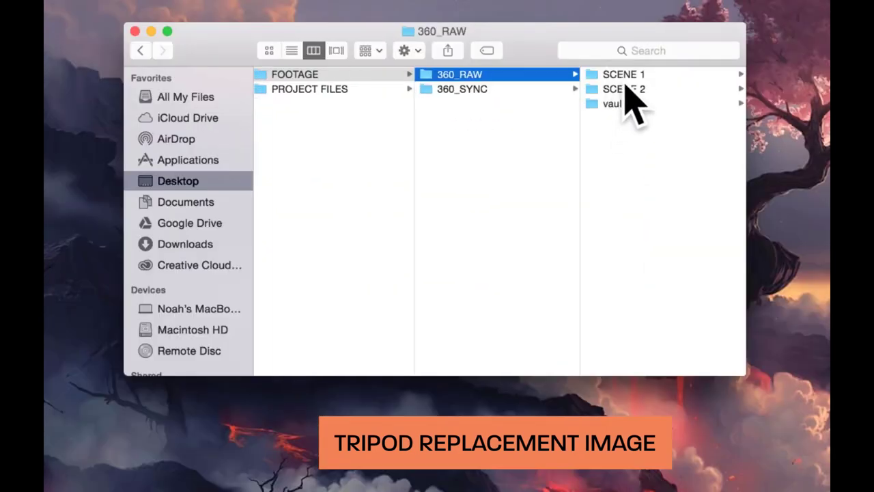
{"action": "left_click", "coordinate": [626, 75]}
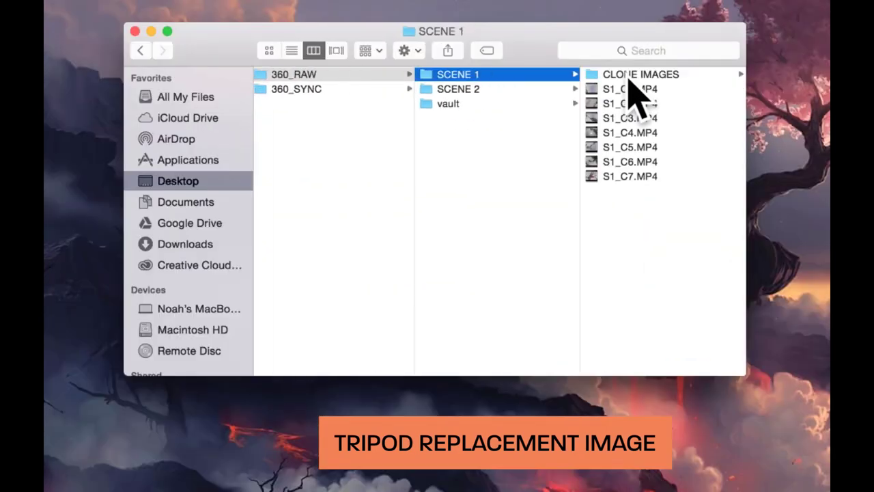
{"action": "left_click", "coordinate": [629, 77]}
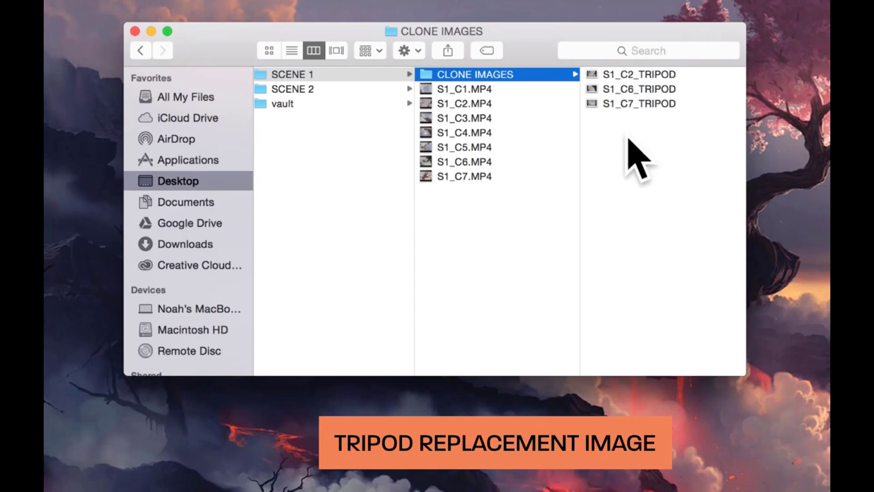
{"action": "left_click_drag", "start_coordinate": [625, 135], "coordinate": [616, 76]}
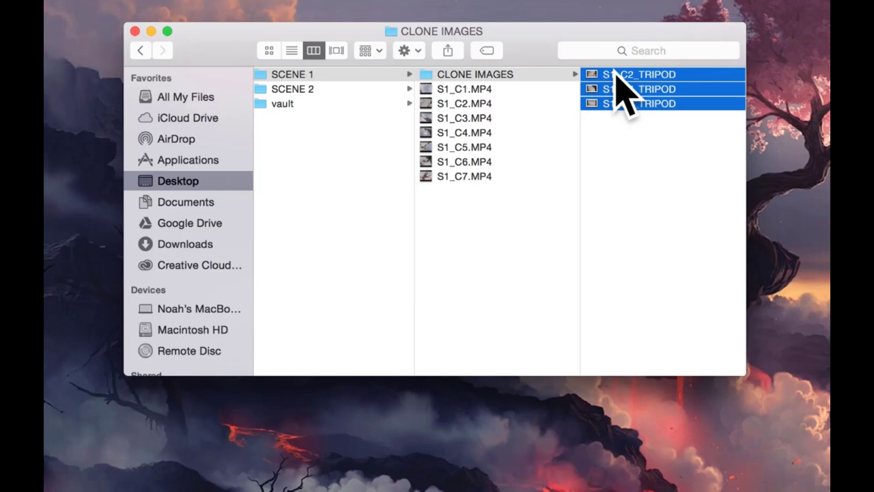
{"action": "left_click_drag", "start_coordinate": [618, 75], "coordinate": [625, 485]}
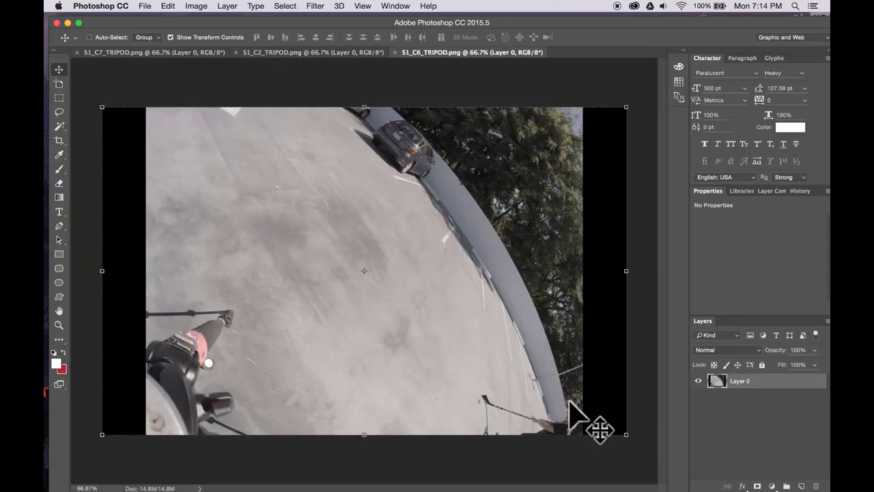
- With the Clone Stamp Tool, sample clean pavement in S1_C6_TRIPOD.png and paint over the outer end of the tripod leg
{"action": "left_click", "coordinate": [59, 340]}
{"action": "left_click", "coordinate": [60, 343]}
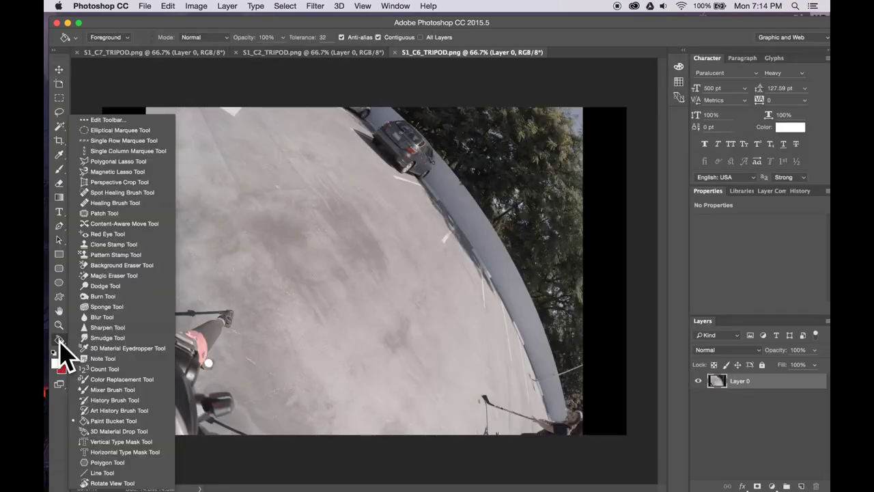
{"action": "left_click", "coordinate": [113, 245]}
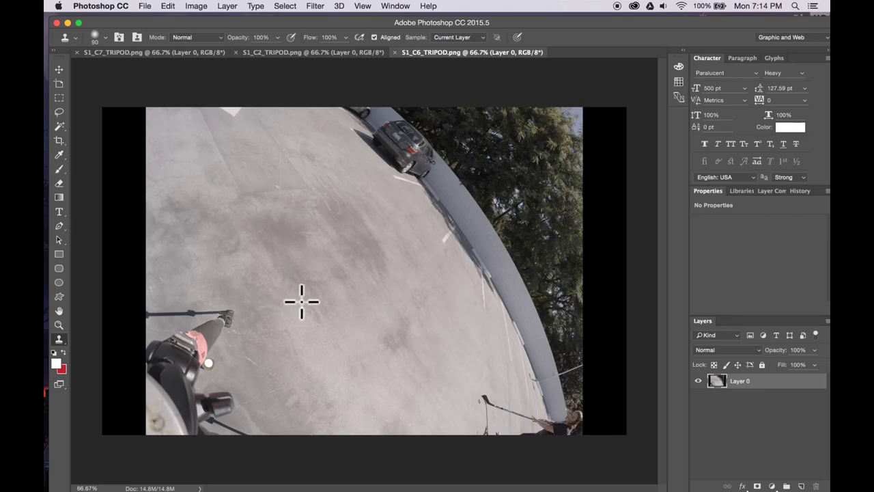
{"action": "left_click", "coordinate": [335, 294], "text": "alt"}
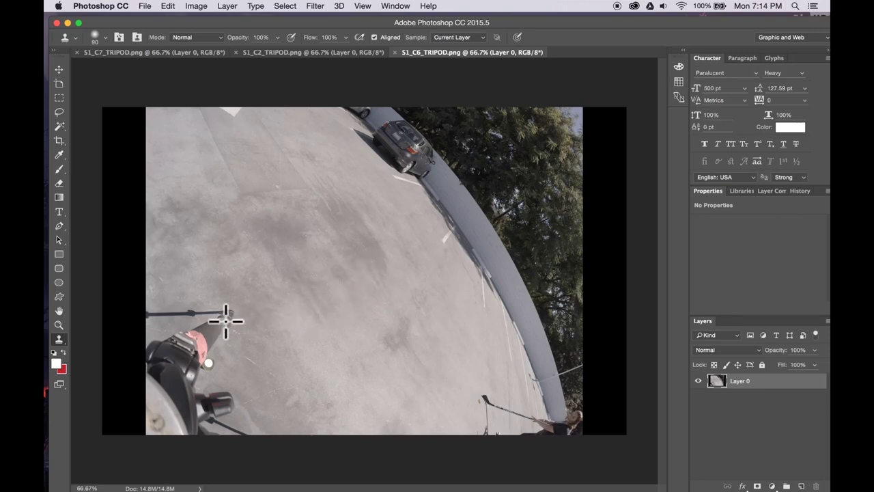
{"action": "mouse_move", "coordinate": [225, 312]}
{"action": "left_mouse_down"}
{"action": "mouse_move", "coordinate": [203, 338]}
{"action": "mouse_move", "coordinate": [232, 307]}
{"action": "mouse_move", "coordinate": [222, 328]}
{"action": "left_mouse_up"}
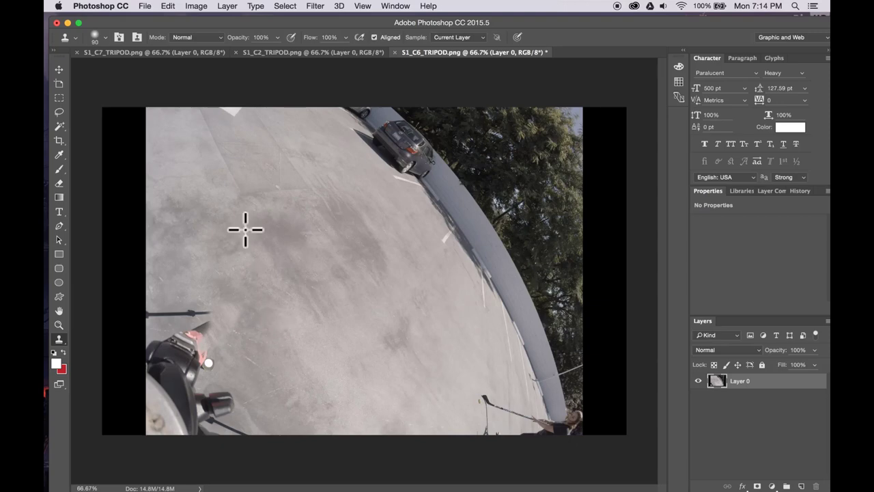
- Enlarge the Clone Stamp brush to 162 px and paint sampled pavement over the whole tripod in S1_C6_TRIPOD.png
{"action": "left_click", "coordinate": [104, 38]}
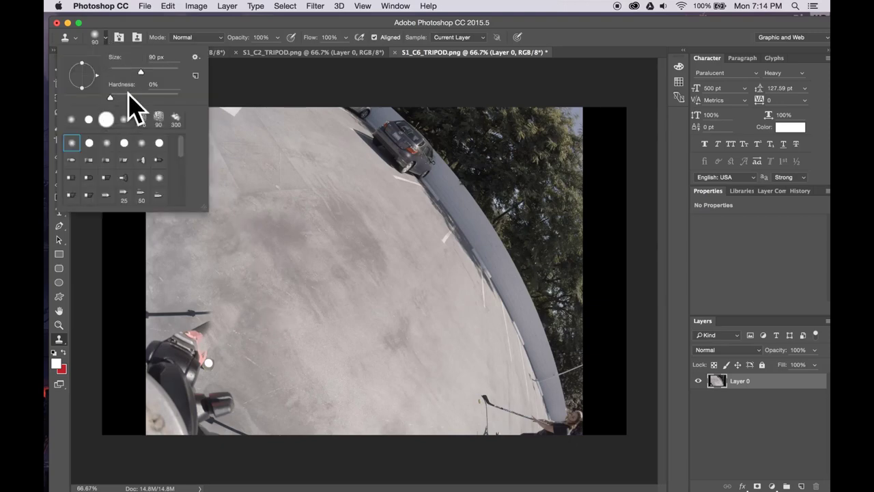
{"action": "left_click_drag", "start_coordinate": [141, 72], "coordinate": [154, 72]}
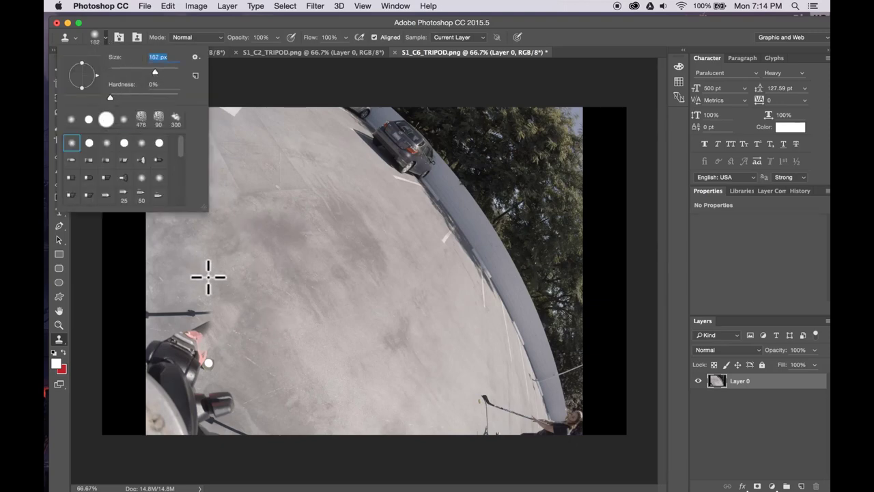
{"action": "left_click", "coordinate": [308, 293]}
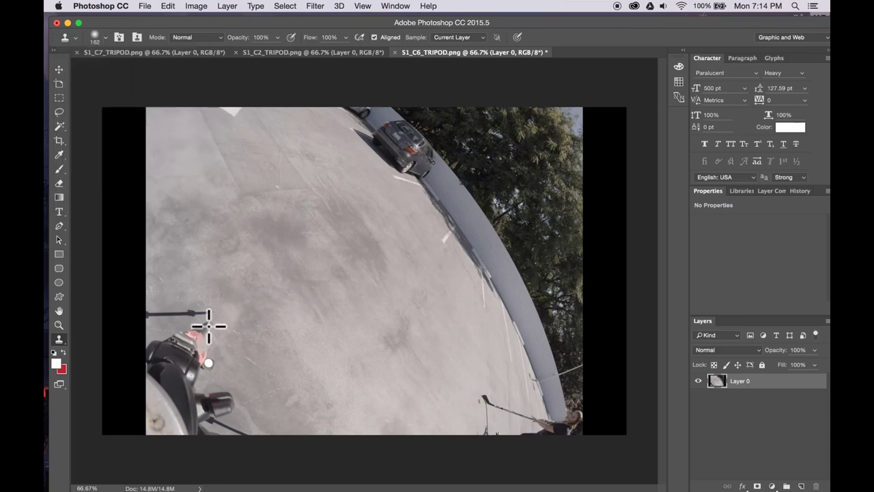
{"action": "left_click_drag", "start_coordinate": [203, 313], "coordinate": [208, 327]}
{"action": "mouse_move", "coordinate": [190, 343]}
{"action": "left_mouse_down"}
{"action": "mouse_move", "coordinate": [164, 308]}
{"action": "mouse_move", "coordinate": [164, 336]}
{"action": "mouse_move", "coordinate": [148, 321]}
{"action": "mouse_move", "coordinate": [153, 335]}
{"action": "mouse_move", "coordinate": [153, 317]}
{"action": "mouse_move", "coordinate": [157, 326]}
{"action": "mouse_move", "coordinate": [146, 355]}
{"action": "mouse_move", "coordinate": [179, 363]}
{"action": "mouse_move", "coordinate": [194, 380]}
{"action": "mouse_move", "coordinate": [194, 357]}
{"action": "mouse_move", "coordinate": [203, 384]}
{"action": "mouse_move", "coordinate": [224, 404]}
{"action": "mouse_move", "coordinate": [222, 376]}
{"action": "mouse_move", "coordinate": [239, 426]}
{"action": "mouse_move", "coordinate": [211, 433]}
{"action": "mouse_move", "coordinate": [240, 424]}
{"action": "mouse_move", "coordinate": [213, 428]}
{"action": "mouse_move", "coordinate": [203, 408]}
{"action": "mouse_move", "coordinate": [192, 423]}
{"action": "mouse_move", "coordinate": [181, 413]}
{"action": "mouse_move", "coordinate": [184, 397]}
{"action": "mouse_move", "coordinate": [185, 413]}
{"action": "mouse_move", "coordinate": [140, 426]}
{"action": "mouse_move", "coordinate": [157, 407]}
{"action": "mouse_move", "coordinate": [153, 398]}
{"action": "mouse_move", "coordinate": [150, 420]}
{"action": "mouse_move", "coordinate": [148, 392]}
{"action": "mouse_move", "coordinate": [160, 430]}
{"action": "mouse_move", "coordinate": [191, 432]}
{"action": "mouse_move", "coordinate": [177, 418]}
{"action": "mouse_move", "coordinate": [185, 426]}
{"action": "mouse_move", "coordinate": [191, 412]}
{"action": "mouse_move", "coordinate": [156, 388]}
{"action": "left_mouse_up"}
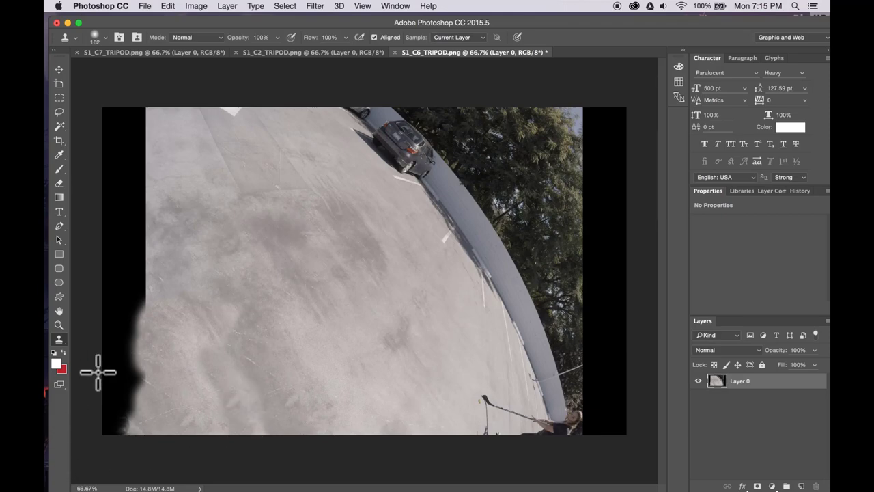
- Export the cleaned S1_C6 image as a PNG named S1_C6_CLEAN into the CLONE IMAGES folder
{"action": "left_click", "coordinate": [145, 7]}
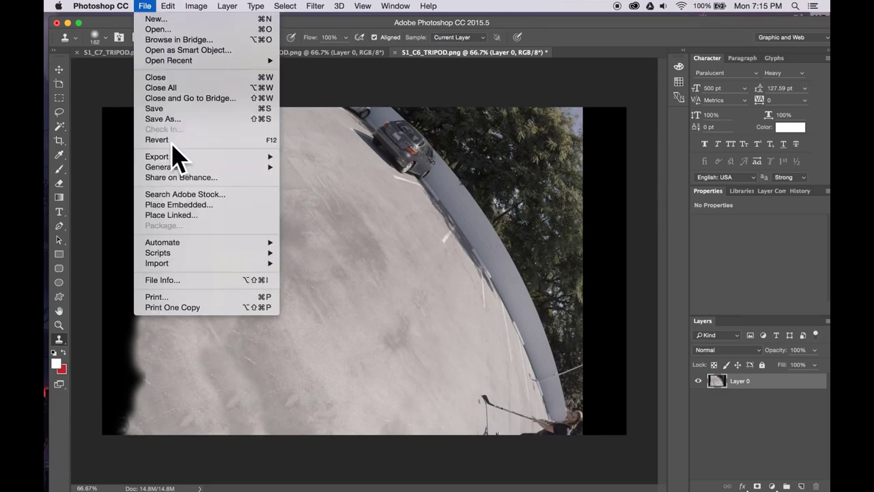
{"action": "mouse_move", "coordinate": [266, 159]}
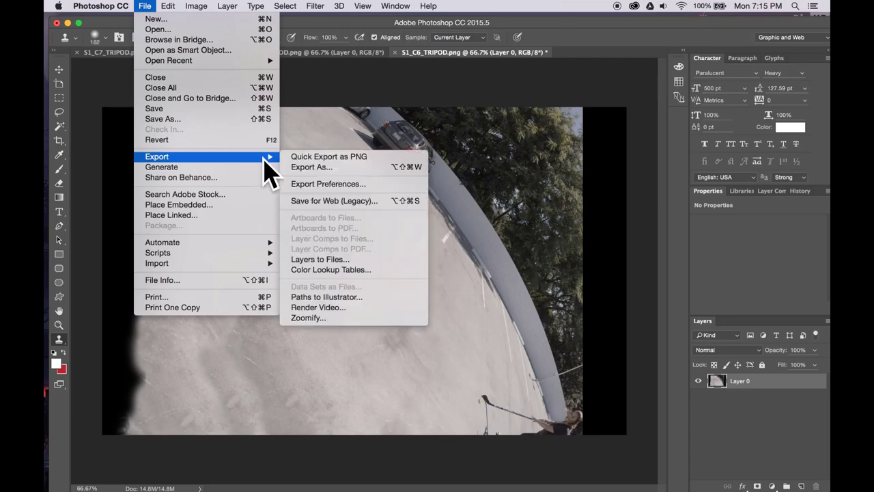
{"action": "left_click", "coordinate": [296, 161]}
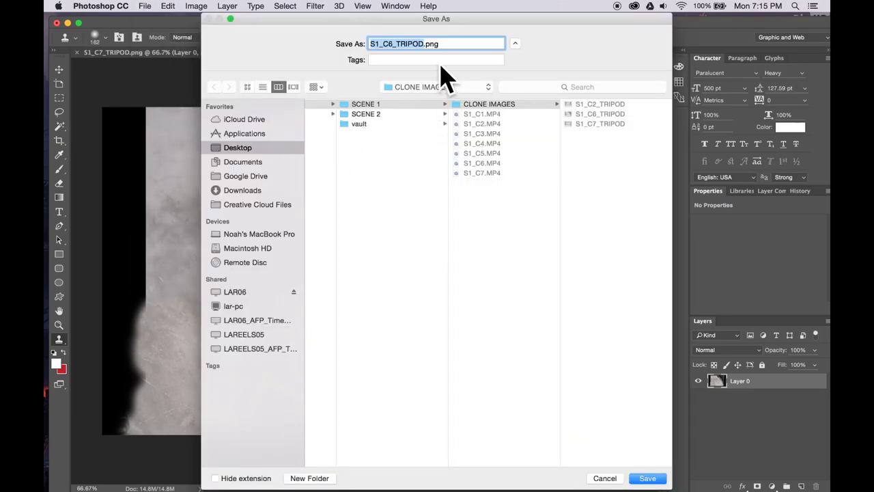
{"action": "key", "text": "Right"}
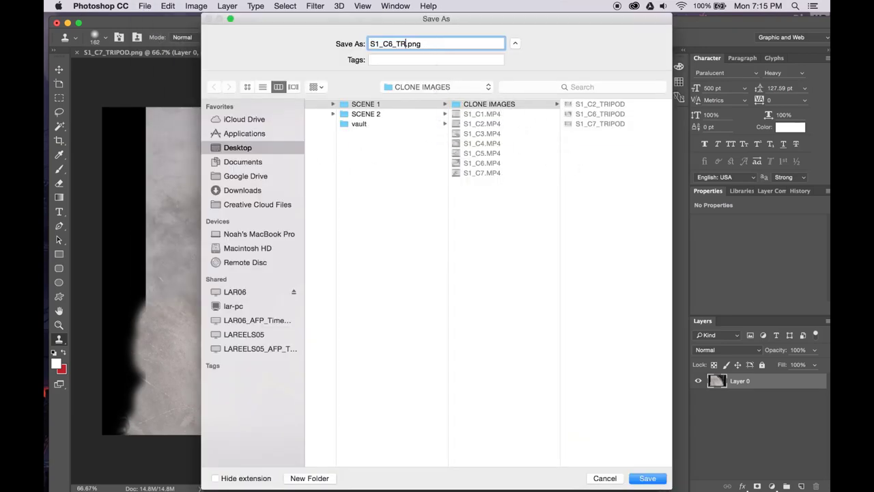
{"action": "key", "text": "Return"}
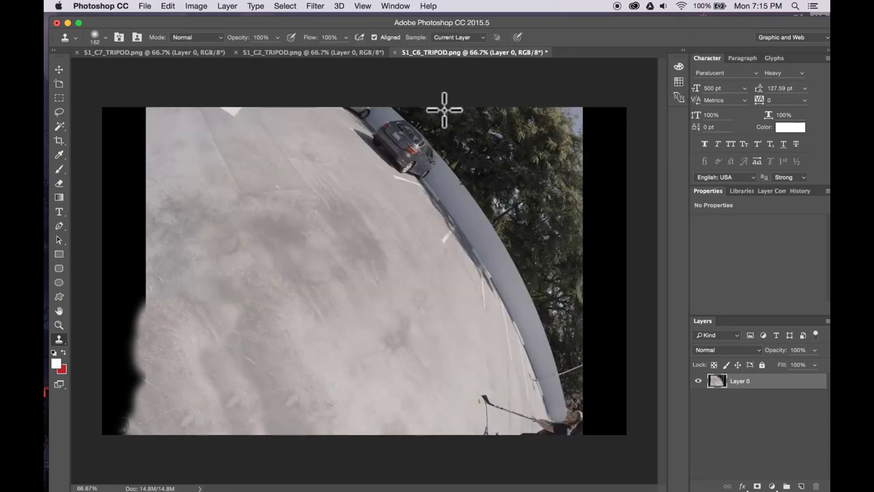
- Check the CLONE IMAGES folder in Finder, return to Photoshop and close S1_C6_TRIPOD.png without saving its changes
{"action": "key", "text": "super+Tab"}
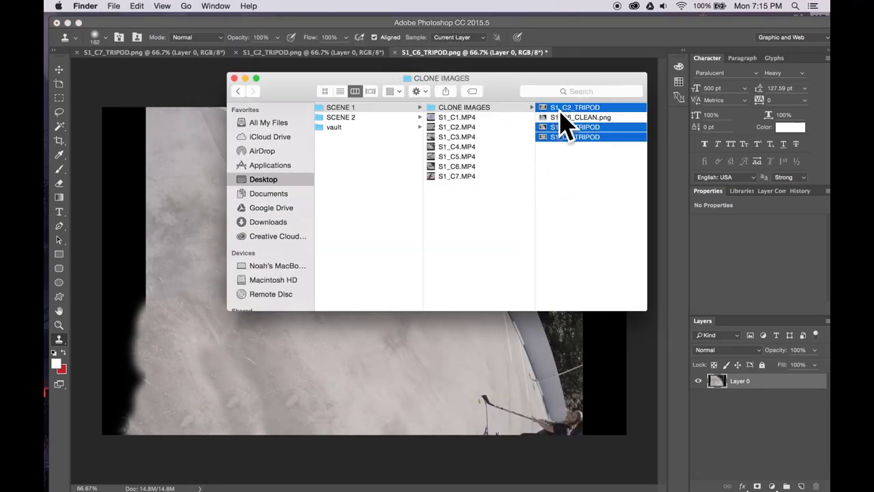
{"action": "left_click", "coordinate": [456, 386]}
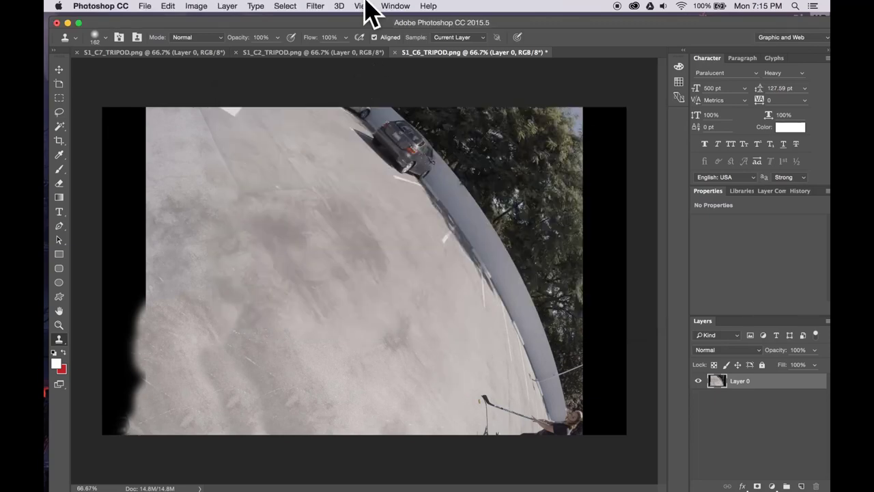
{"action": "left_click", "coordinate": [394, 53]}
{"action": "left_click", "coordinate": [401, 176]}
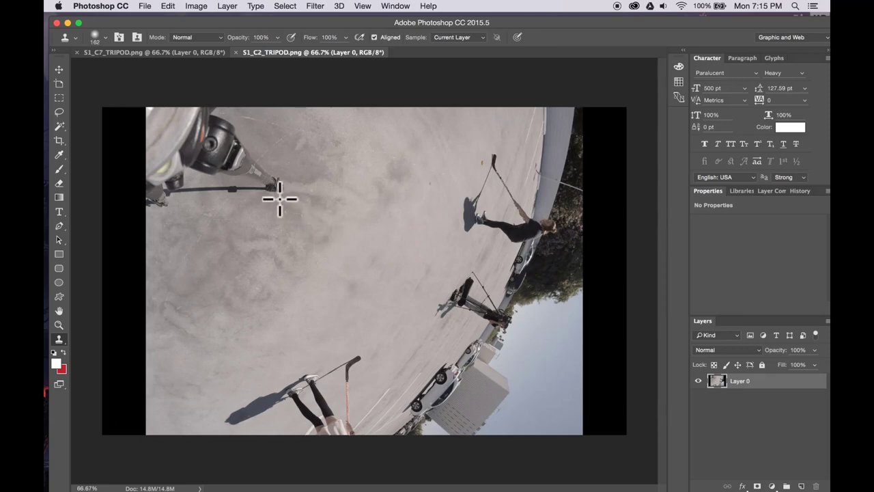
- Clone clean pavement over the tripod and its legs in S1_C2_TRIPOD.png, resampling nearby ground between strokes
{"action": "mouse_move", "coordinate": [280, 195]}
{"action": "left_mouse_down"}
{"action": "mouse_move", "coordinate": [279, 172]}
{"action": "mouse_move", "coordinate": [276, 180]}
{"action": "mouse_move", "coordinate": [264, 164]}
{"action": "mouse_move", "coordinate": [247, 177]}
{"action": "mouse_move", "coordinate": [291, 196]}
{"action": "mouse_move", "coordinate": [267, 193]}
{"action": "left_mouse_up"}
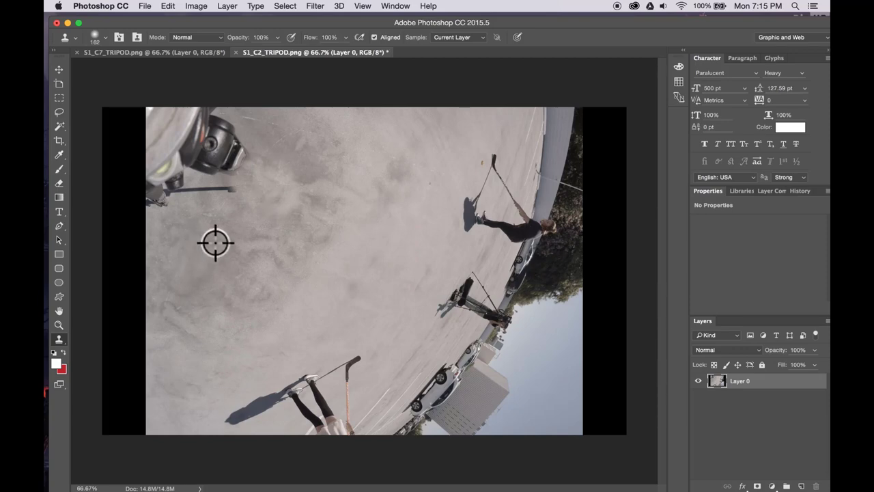
{"action": "mouse_move", "coordinate": [182, 197]}
{"action": "left_mouse_down"}
{"action": "mouse_move", "coordinate": [157, 202]}
{"action": "mouse_move", "coordinate": [148, 192]}
{"action": "mouse_move", "coordinate": [239, 181]}
{"action": "mouse_move", "coordinate": [161, 200]}
{"action": "mouse_move", "coordinate": [159, 172]}
{"action": "mouse_move", "coordinate": [154, 197]}
{"action": "mouse_move", "coordinate": [162, 165]}
{"action": "mouse_move", "coordinate": [209, 164]}
{"action": "mouse_move", "coordinate": [171, 177]}
{"action": "mouse_move", "coordinate": [237, 139]}
{"action": "mouse_move", "coordinate": [214, 172]}
{"action": "mouse_move", "coordinate": [257, 147]}
{"action": "mouse_move", "coordinate": [246, 169]}
{"action": "mouse_move", "coordinate": [233, 157]}
{"action": "mouse_move", "coordinate": [240, 138]}
{"action": "mouse_move", "coordinate": [176, 165]}
{"action": "mouse_move", "coordinate": [183, 143]}
{"action": "mouse_move", "coordinate": [156, 157]}
{"action": "left_mouse_up"}
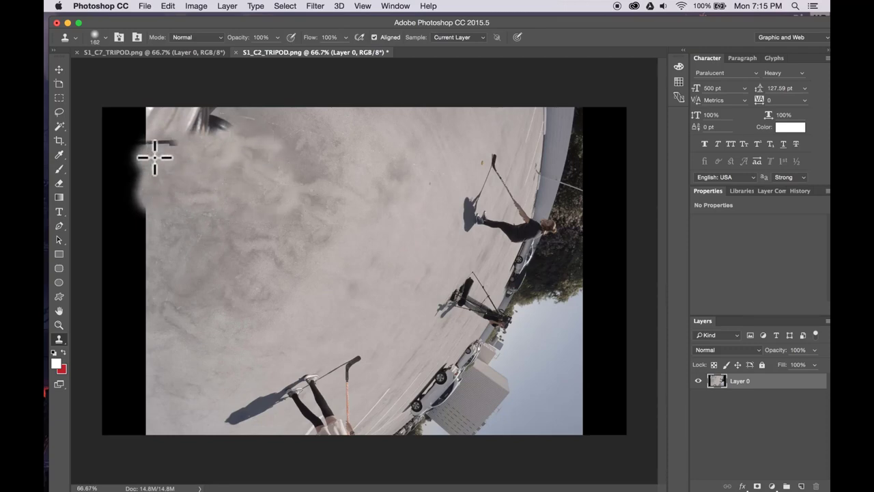
{"action": "left_click", "coordinate": [308, 162], "text": "alt"}
{"action": "mouse_move", "coordinate": [226, 124]}
{"action": "left_mouse_down"}
{"action": "mouse_move", "coordinate": [178, 118]}
{"action": "mouse_move", "coordinate": [200, 117]}
{"action": "mouse_move", "coordinate": [197, 110]}
{"action": "mouse_move", "coordinate": [219, 119]}
{"action": "mouse_move", "coordinate": [143, 143]}
{"action": "mouse_move", "coordinate": [176, 127]}
{"action": "mouse_move", "coordinate": [146, 110]}
{"action": "mouse_move", "coordinate": [216, 145]}
{"action": "mouse_move", "coordinate": [178, 134]}
{"action": "mouse_move", "coordinate": [151, 174]}
{"action": "mouse_move", "coordinate": [168, 144]}
{"action": "left_mouse_up"}
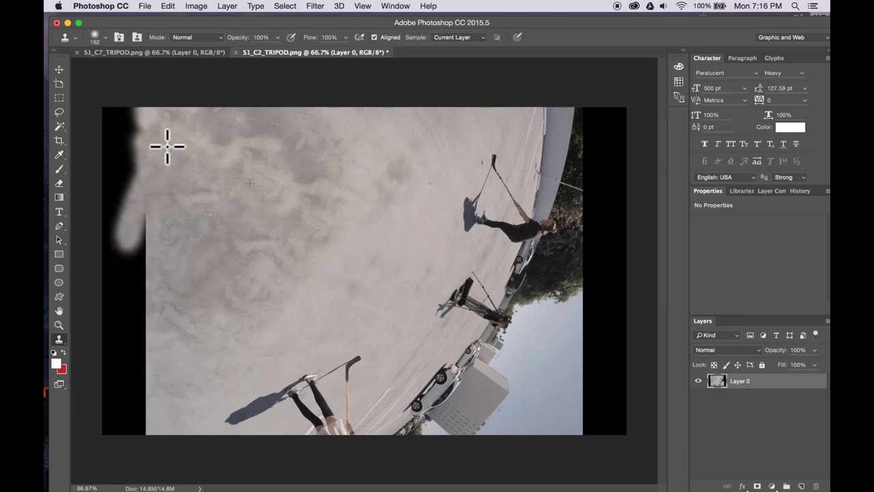
{"action": "left_click", "coordinate": [257, 232], "text": "alt"}
{"action": "mouse_move", "coordinate": [133, 213]}
{"action": "left_mouse_down"}
{"action": "mouse_move", "coordinate": [156, 179]}
{"action": "mouse_move", "coordinate": [159, 130]}
{"action": "left_mouse_up"}
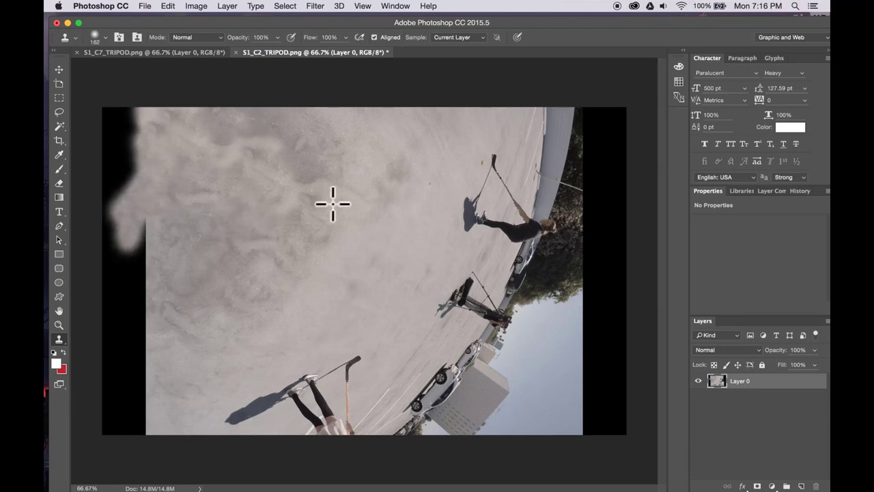
- Export the cleaned S1_C2 image as S1_C2_CLEAN.png into CLONE IMAGES and close S1_C2_TRIPOD.png without saving its changes
{"action": "left_click", "coordinate": [147, 7]}
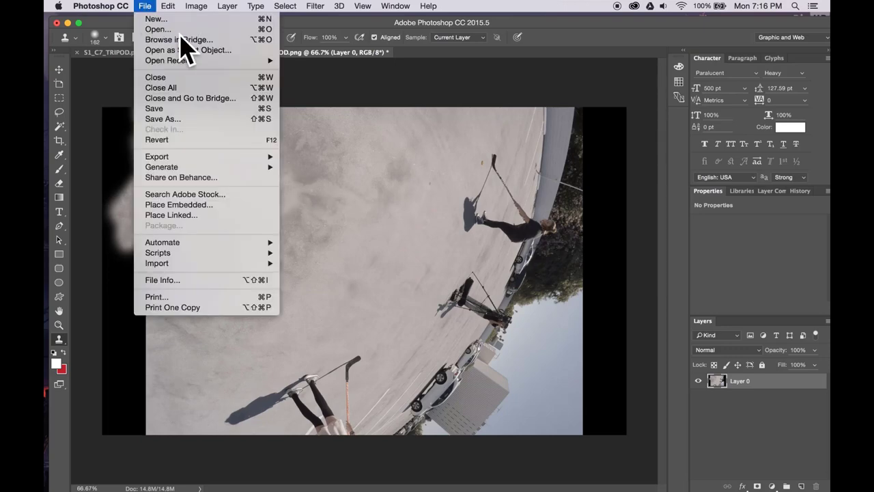
{"action": "mouse_move", "coordinate": [201, 157]}
{"action": "left_click", "coordinate": [336, 156]}
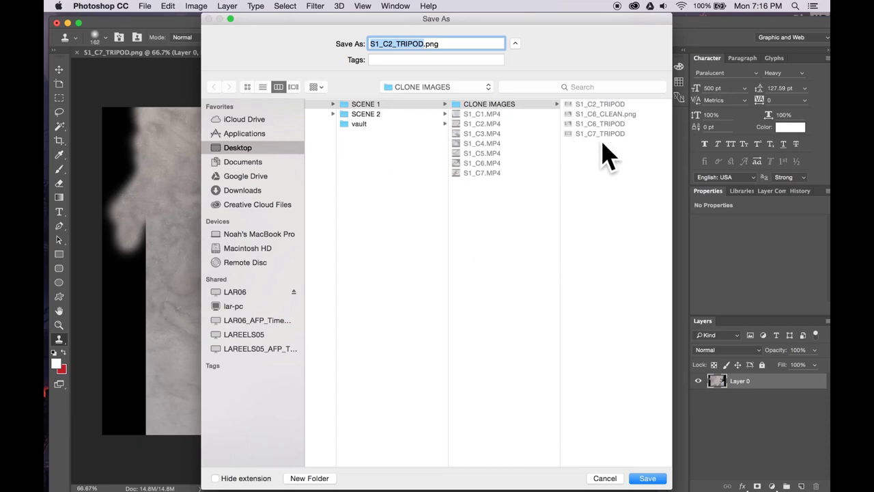
{"action": "key", "text": "Right"}
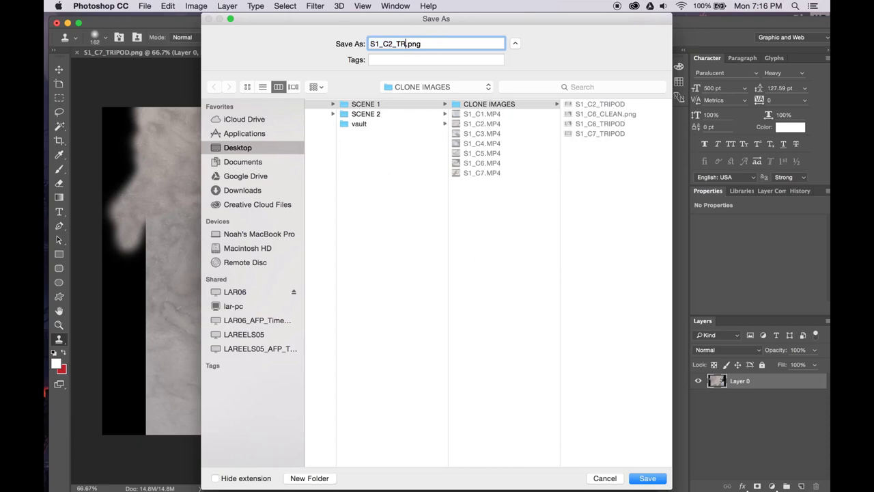
{"action": "key", "text": "Return"}
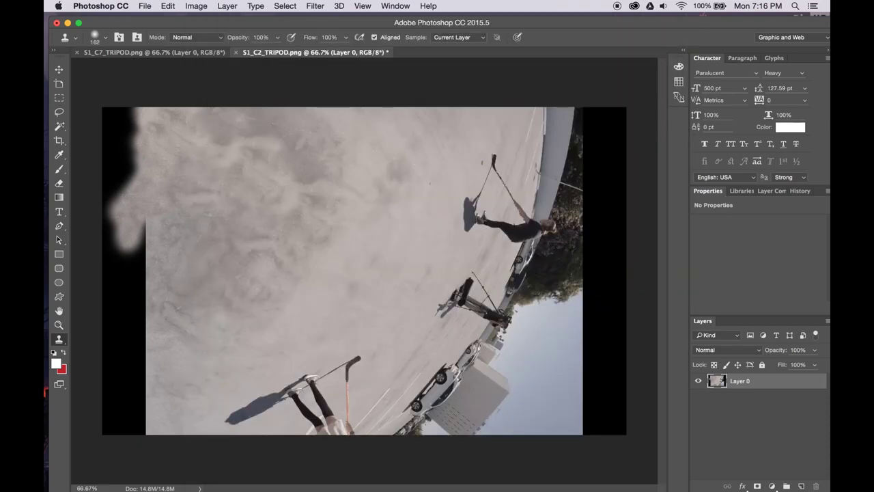
{"action": "left_click", "coordinate": [236, 53]}
{"action": "left_click", "coordinate": [400, 178]}
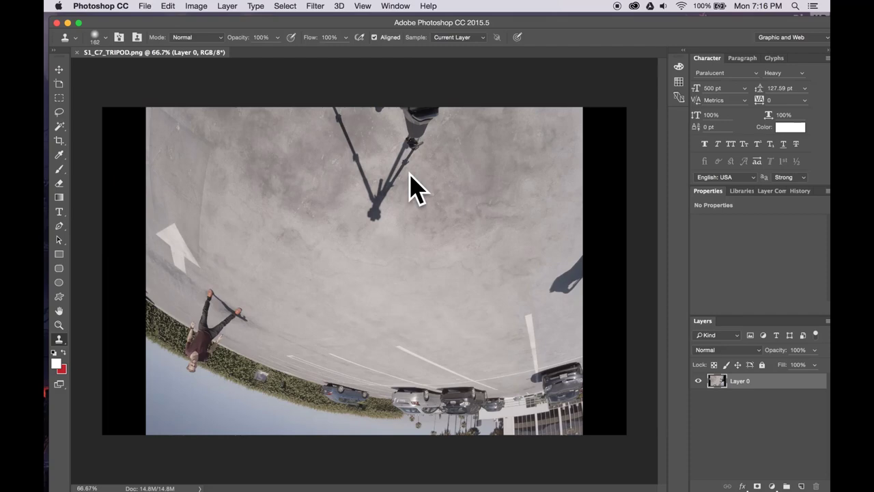
- Clone sampled pavement over the tripod legs and their shadow at the upper edge of the S1_C7_TRIPOD.png image
{"action": "left_click", "coordinate": [465, 137], "text": "alt"}
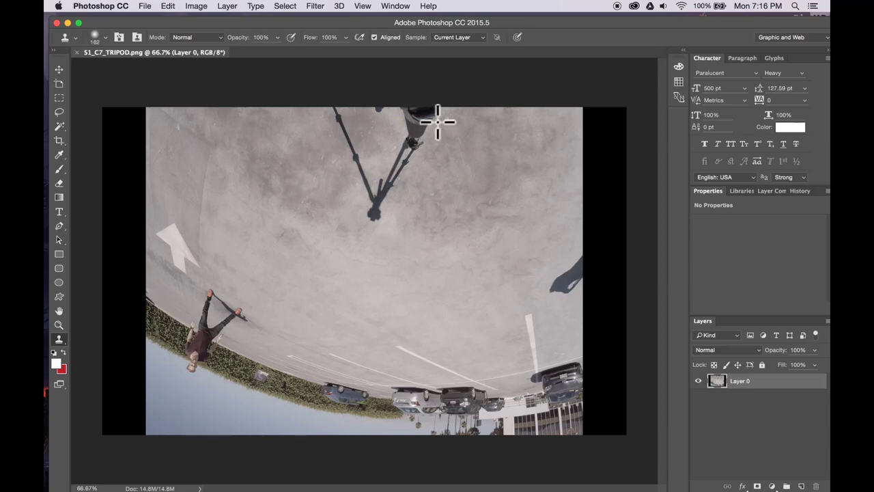
{"action": "mouse_move", "coordinate": [438, 121]}
{"action": "left_mouse_down"}
{"action": "mouse_move", "coordinate": [419, 132]}
{"action": "mouse_move", "coordinate": [381, 211]}
{"action": "left_mouse_up"}
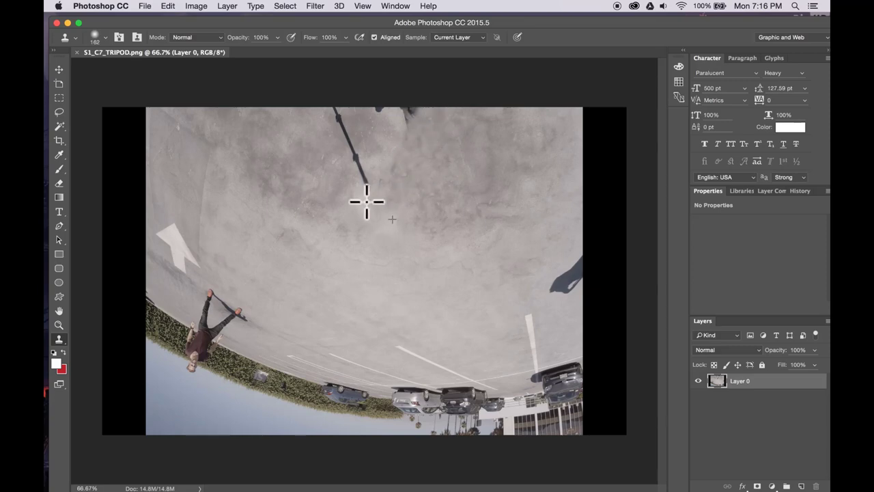
{"action": "left_click", "coordinate": [412, 116]}
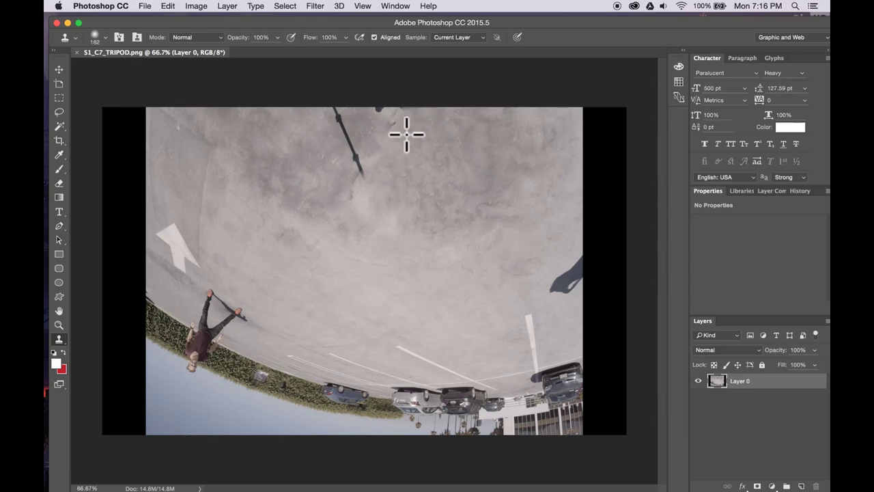
{"action": "left_click", "coordinate": [437, 192], "text": "alt"}
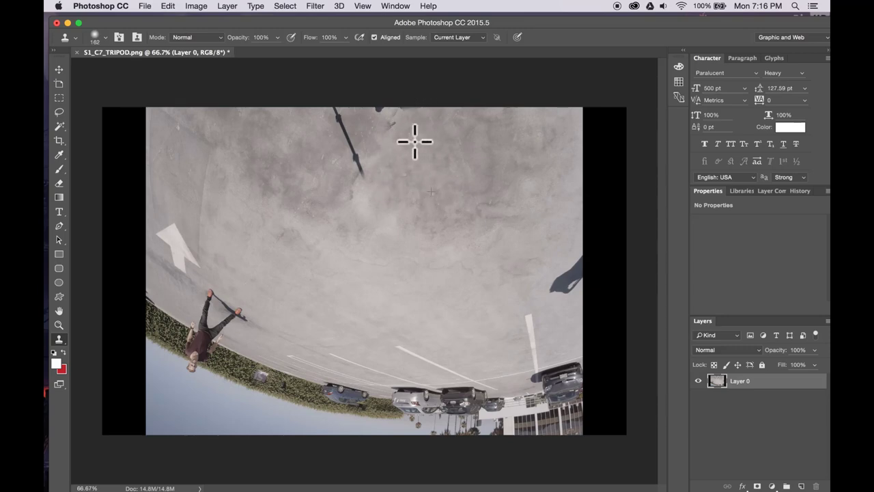
{"action": "mouse_move", "coordinate": [321, 191]}
{"action": "left_mouse_down"}
{"action": "mouse_move", "coordinate": [348, 196]}
{"action": "mouse_move", "coordinate": [357, 181]}
{"action": "mouse_move", "coordinate": [348, 158]}
{"action": "mouse_move", "coordinate": [312, 143]}
{"action": "mouse_move", "coordinate": [333, 121]}
{"action": "left_mouse_up"}
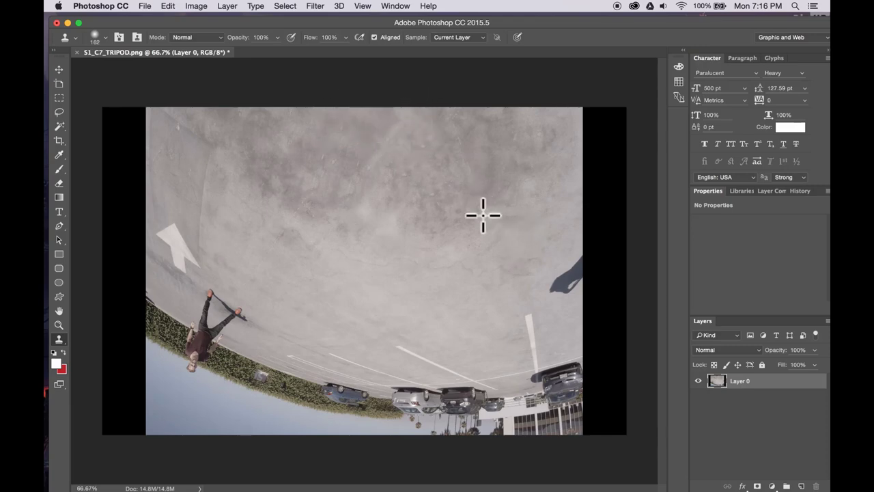
- Export the cleaned S1_C7 image as S1_C7_CLEAN.png into CLONE IMAGES and close S1_C7_TRIPOD.png without saving its changes
{"action": "left_click", "coordinate": [147, 7]}
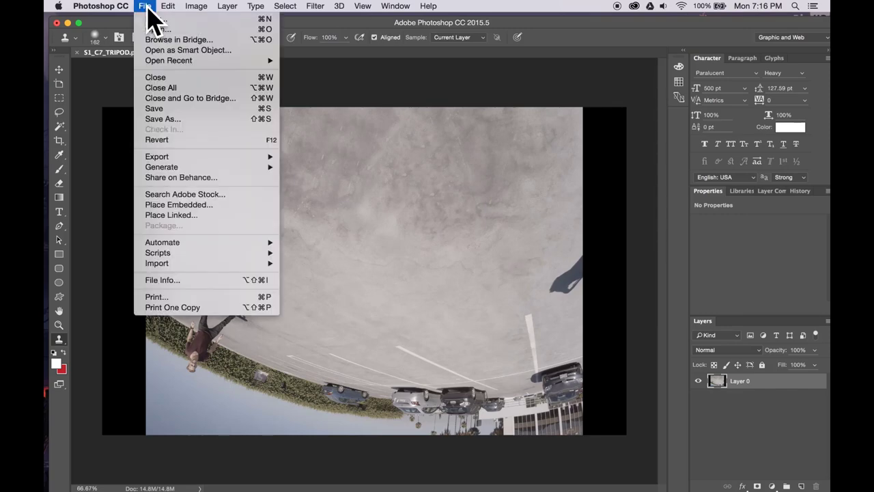
{"action": "mouse_move", "coordinate": [194, 159]}
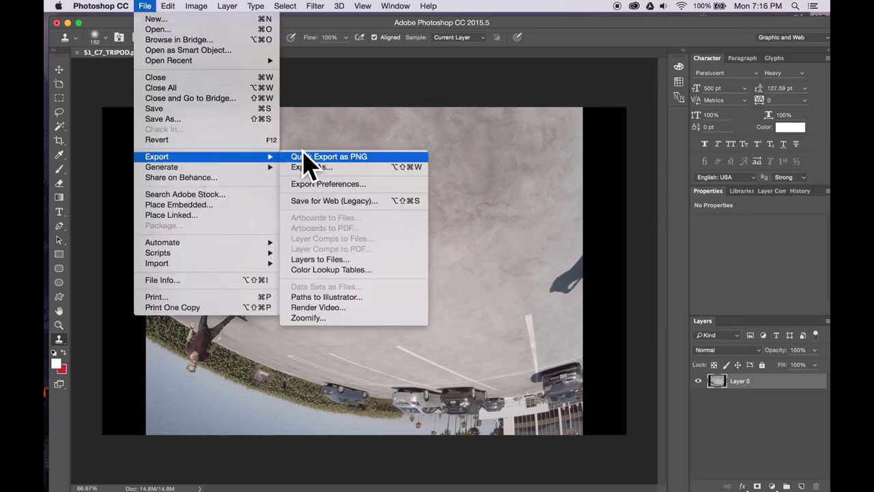
{"action": "left_click", "coordinate": [313, 156]}
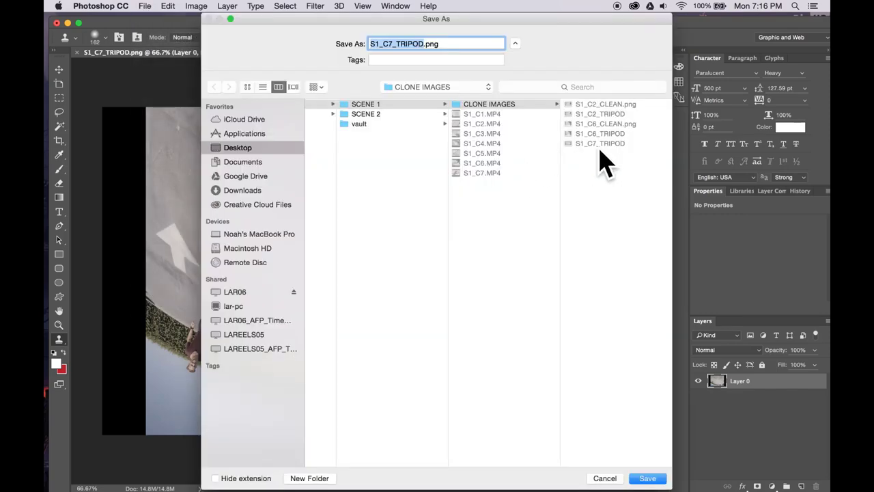
{"action": "left_click", "coordinate": [424, 44]}
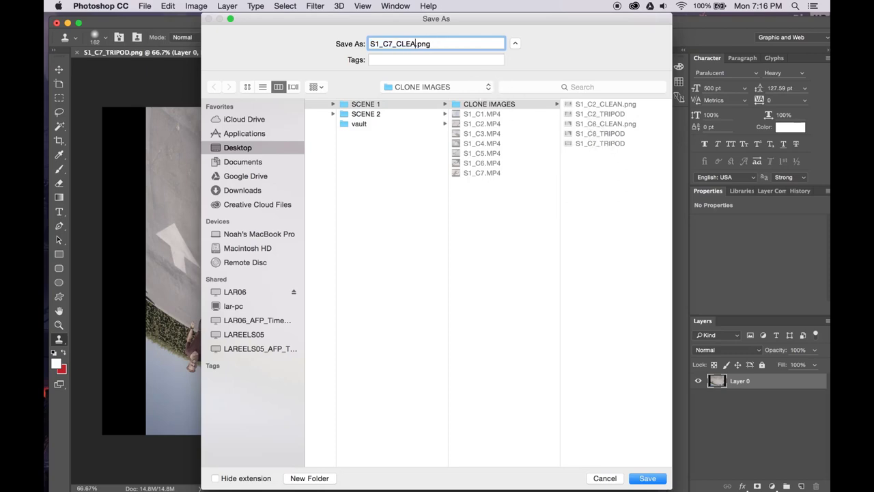
{"action": "key", "text": "Return"}
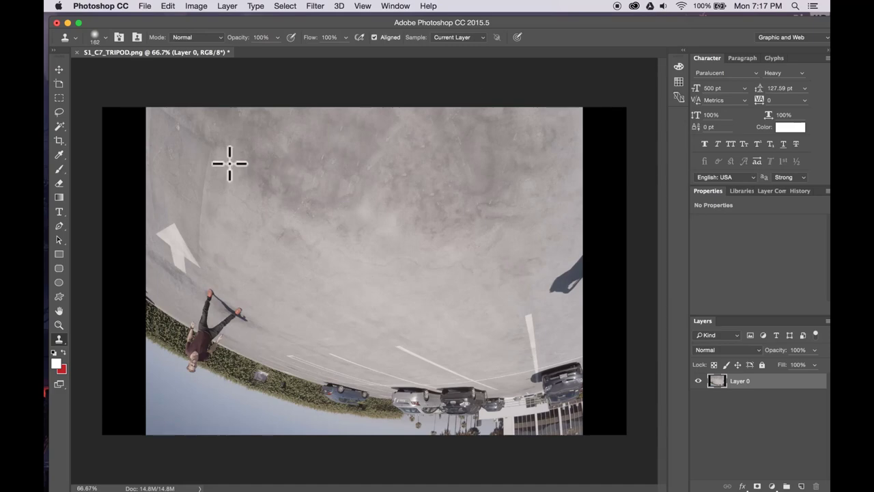
{"action": "left_click", "coordinate": [77, 52]}
{"action": "left_click", "coordinate": [411, 180]}
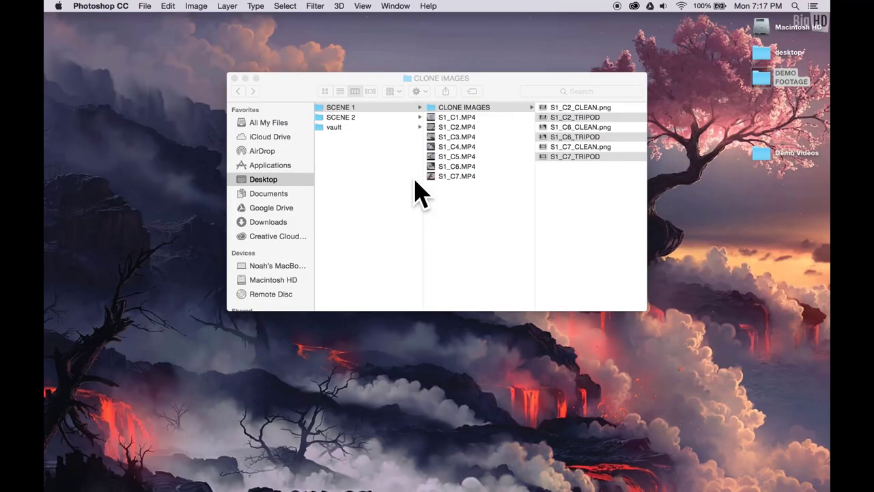
- Preview S1_C2_CLEAN.png in the CLONE IMAGES folder in Finder and compare it with the original S1_C2_TRIPOD image
{"action": "left_click", "coordinate": [638, 203]}
{"action": "left_click", "coordinate": [571, 218]}
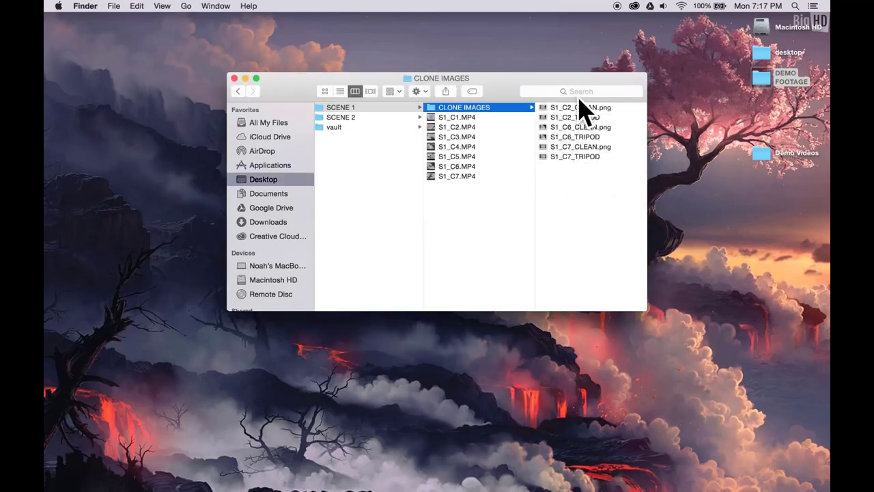
{"action": "left_click", "coordinate": [579, 106]}
{"action": "key", "text": "space"}
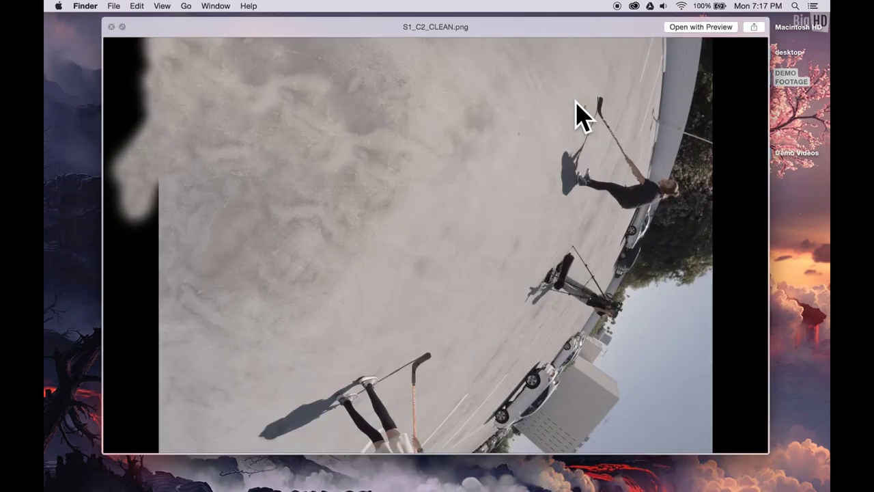
{"action": "key", "text": "Down"}
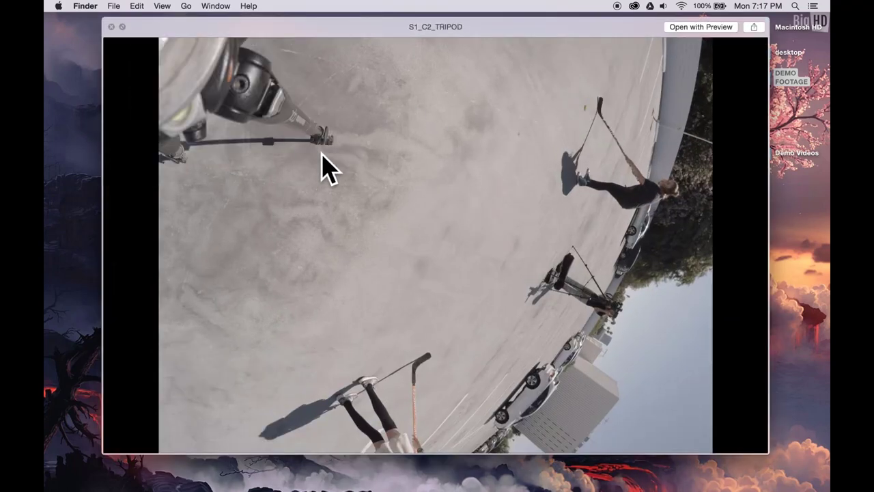
- Preview S1_C6_CLEAN.png and S1_C7_CLEAN.png to check the cloned pavement, and close the preview
{"action": "key", "text": "Down"}
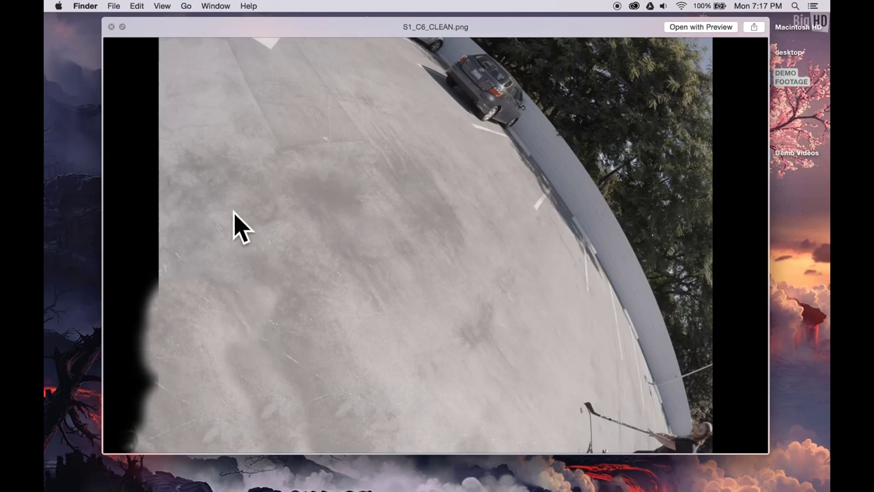
{"action": "key", "text": "Down"}
{"action": "key", "text": "Down"}
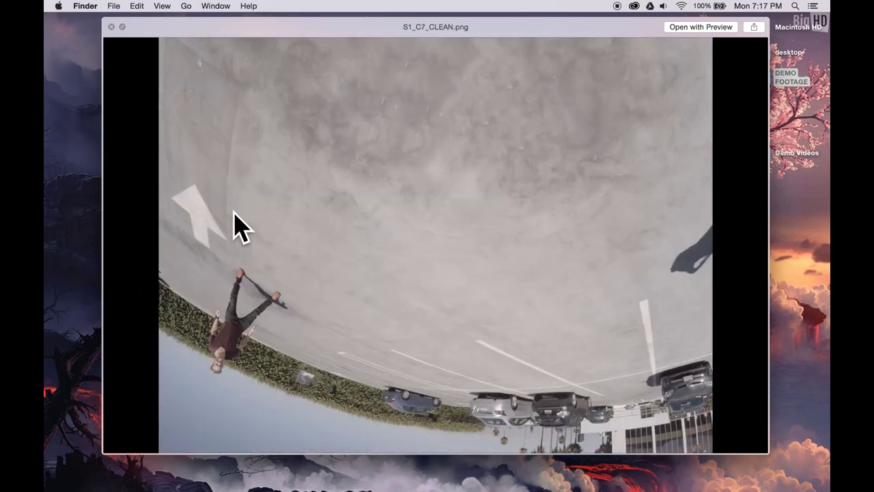
{"action": "left_click", "coordinate": [112, 27]}
{"action": "left_click", "coordinate": [477, 215]}
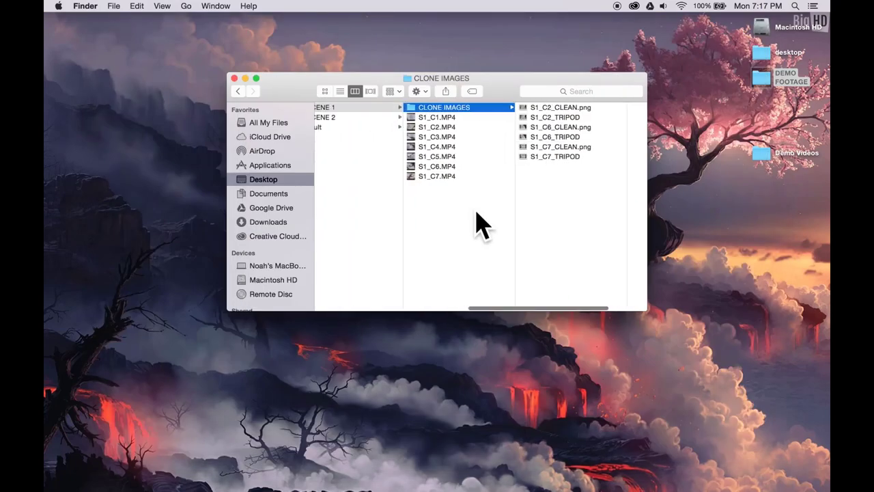
{"action": "scroll", "coordinate": [477, 215], "scroll_direction": "left", "scroll_amount": 3}
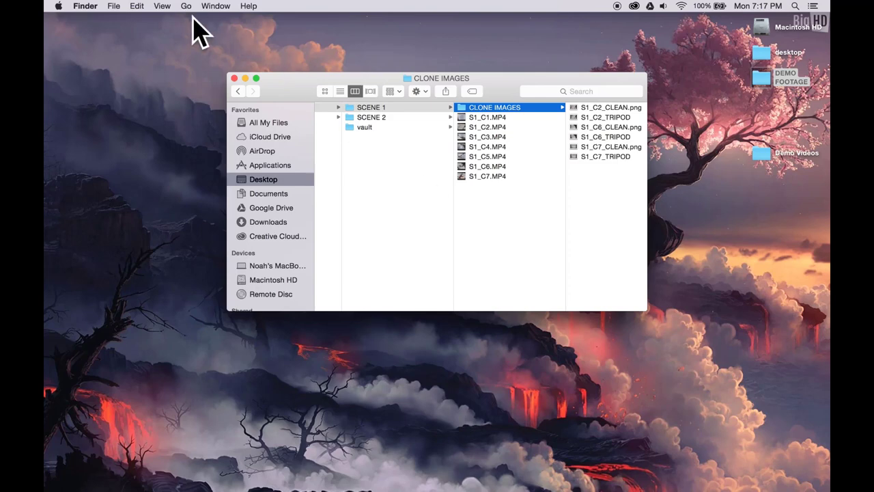
{"action": "left_click", "coordinate": [113, 7]}
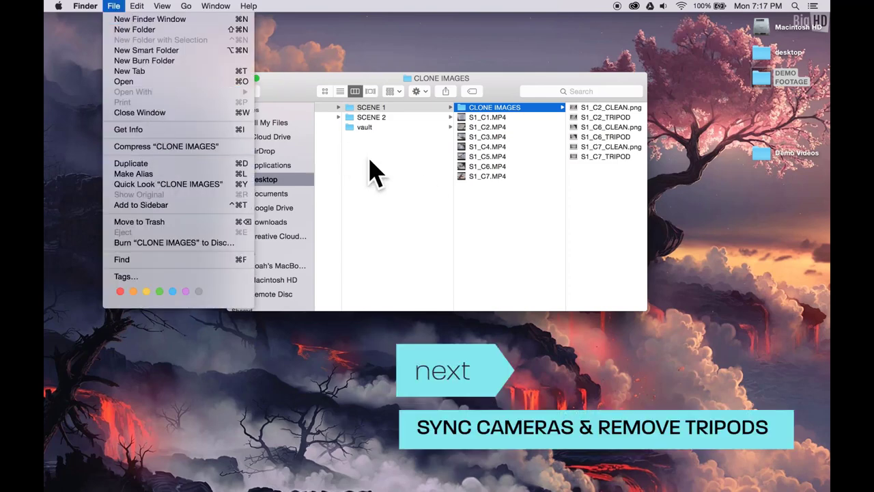
{"action": "left_click", "coordinate": [530, 230]}
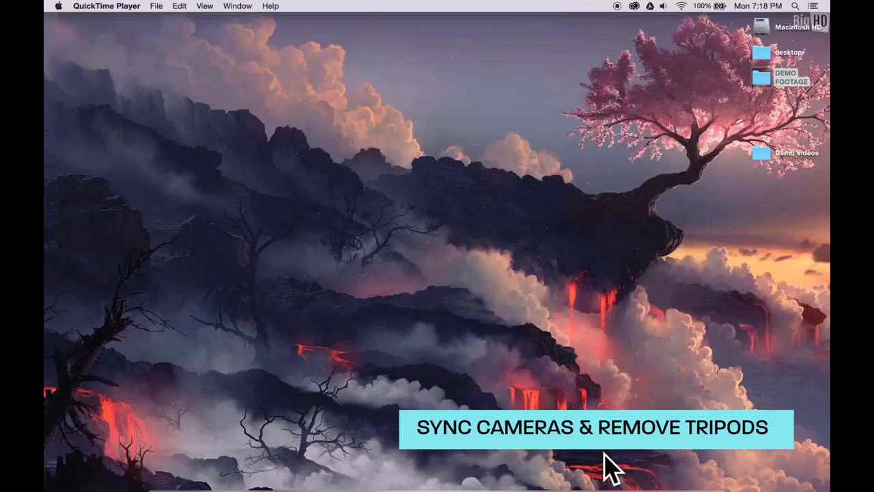
- Switch to Premiere Pro and start a new project named DEMO VIDEO
{"action": "mouse_move", "coordinate": [581, 486]}
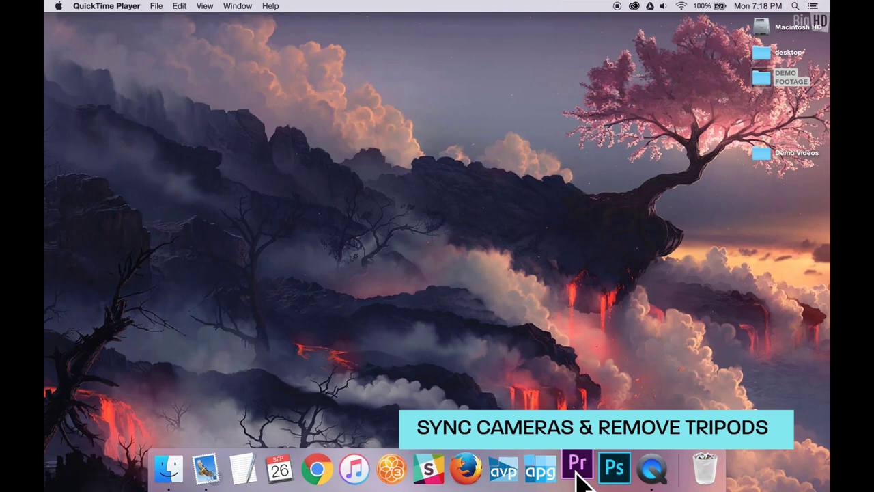
{"action": "left_click", "coordinate": [577, 472]}
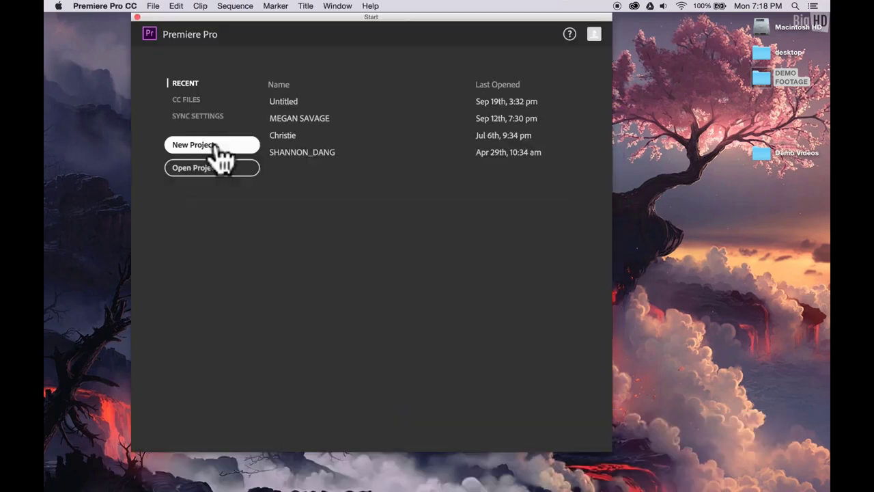
{"action": "left_click", "coordinate": [215, 144]}
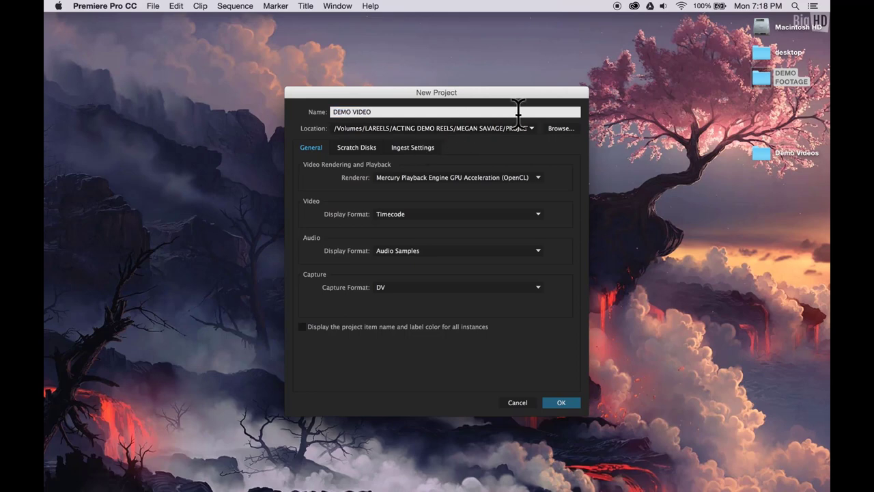
- Set the project location to the PROJECT FILES folder inside DEMO FOOTAGE on the Desktop and create the project
{"action": "left_click", "coordinate": [556, 128]}
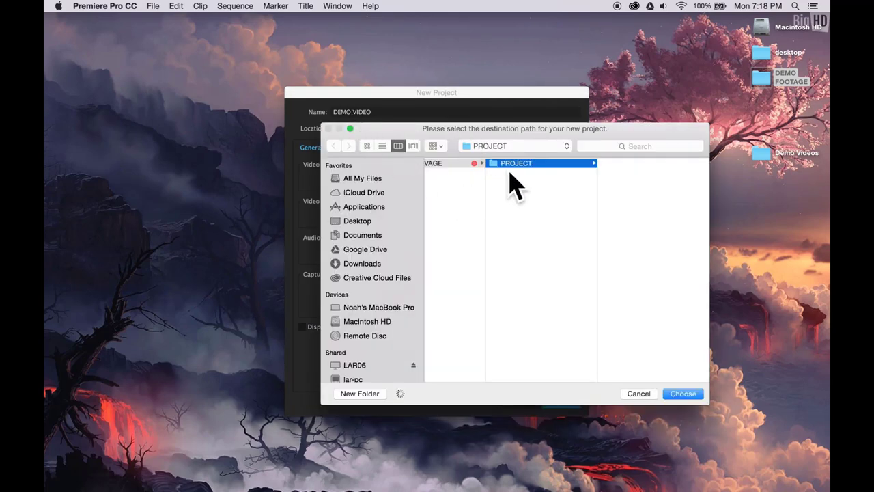
{"action": "scroll", "coordinate": [513, 192], "scroll_direction": "left", "scroll_amount": 5}
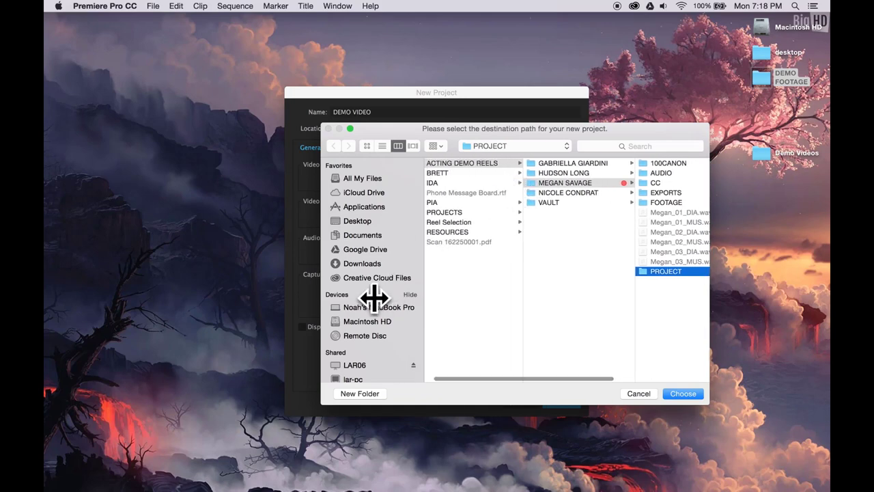
{"action": "scroll", "coordinate": [375, 304], "scroll_direction": "down", "scroll_amount": 2}
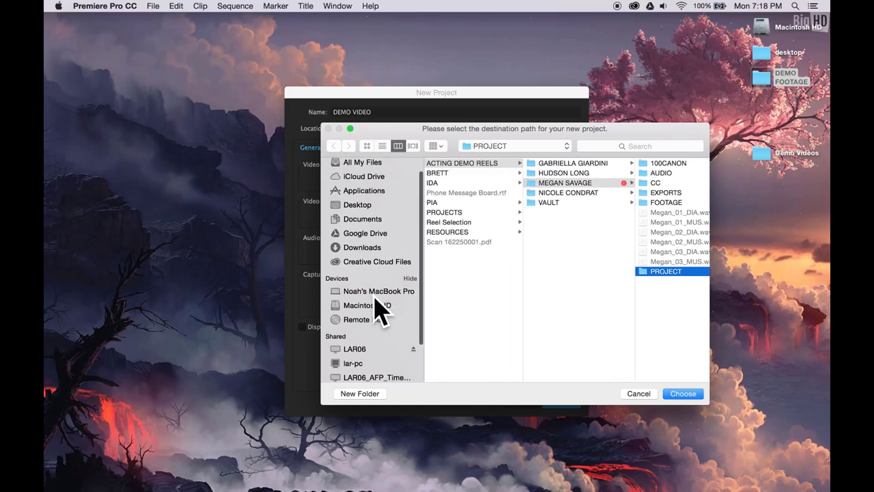
{"action": "left_click", "coordinate": [360, 215]}
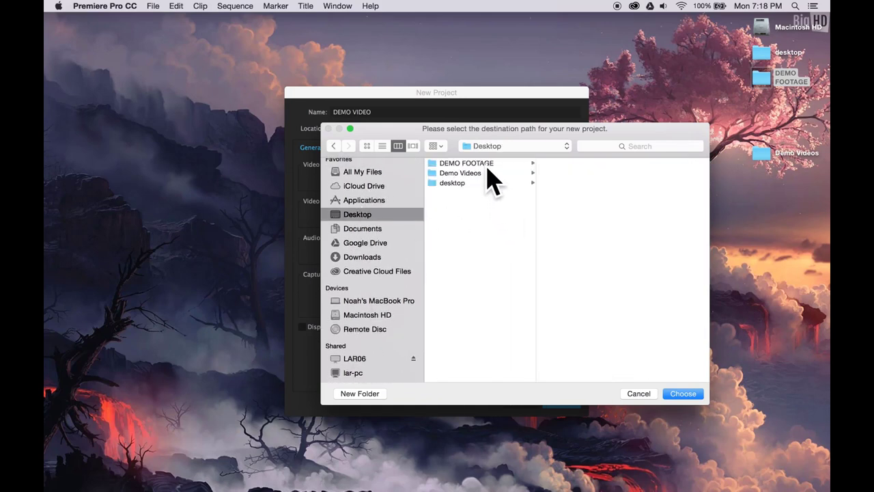
{"action": "left_click", "coordinate": [486, 166]}
{"action": "left_click", "coordinate": [584, 174]}
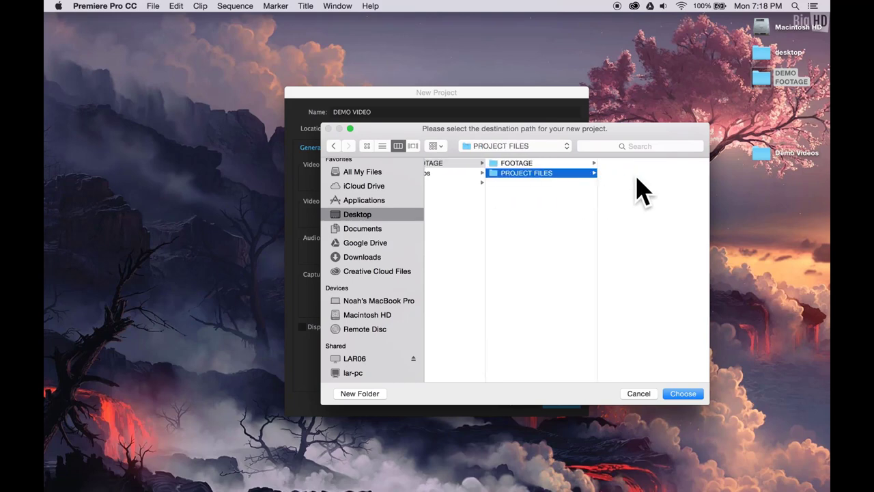
{"action": "left_click", "coordinate": [681, 393]}
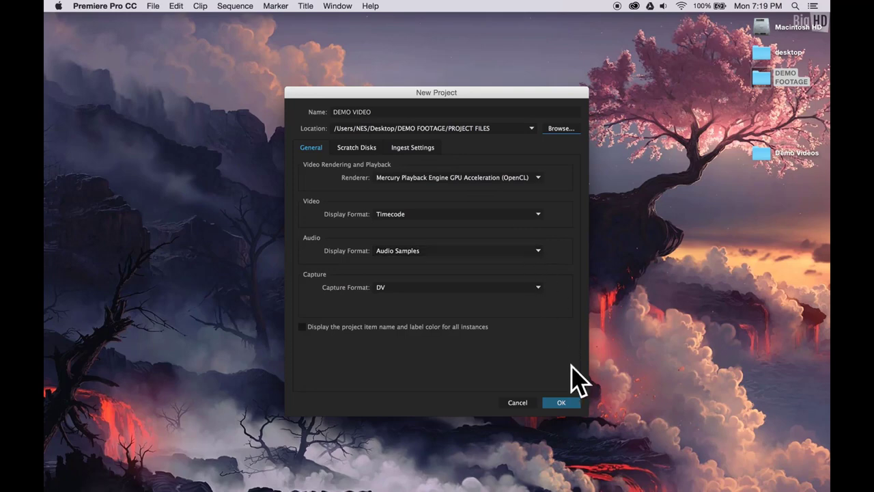
{"action": "left_click", "coordinate": [565, 402]}
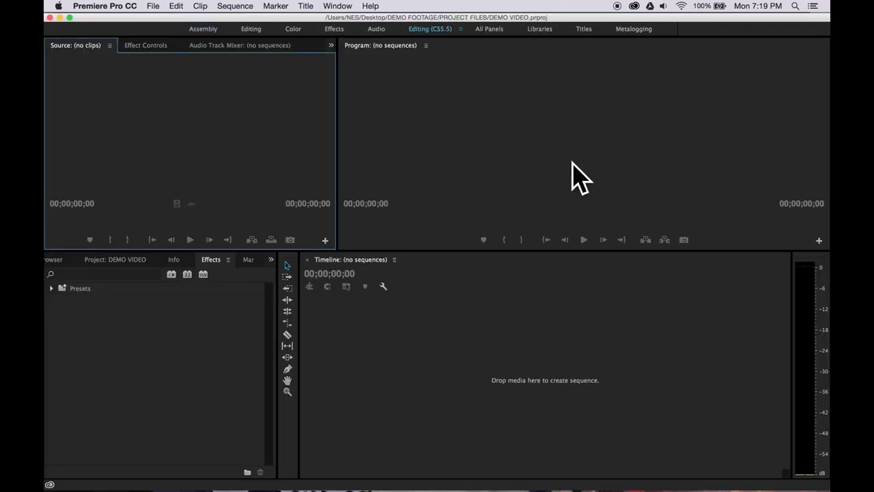
- Switch to Finder and open the SCENE 1 folder in DEMO FOOTAGE/FOOTAGE/360_RAW
{"action": "mouse_move", "coordinate": [191, 487]}
{"action": "left_click", "coordinate": [171, 471]}
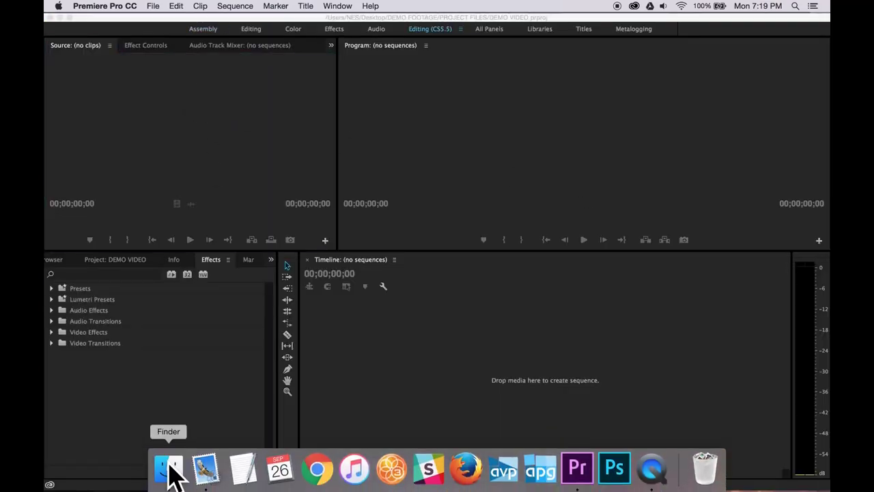
{"action": "left_click", "coordinate": [339, 49]}
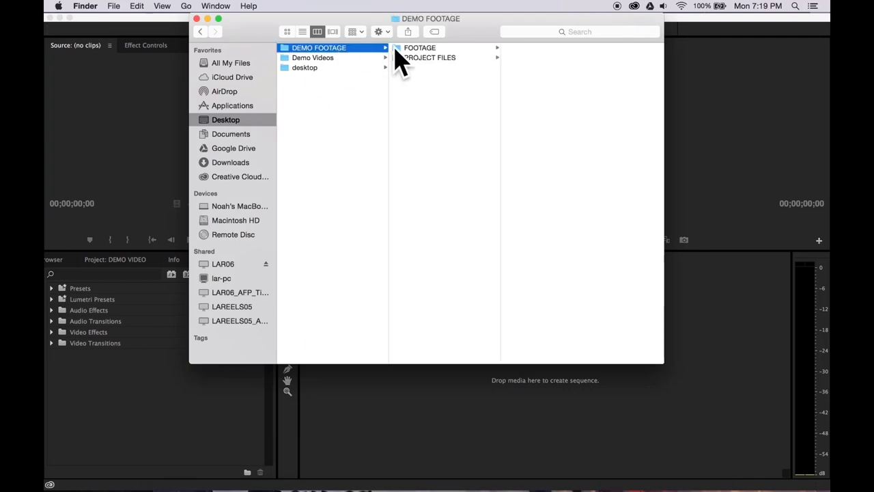
{"action": "left_click", "coordinate": [421, 49]}
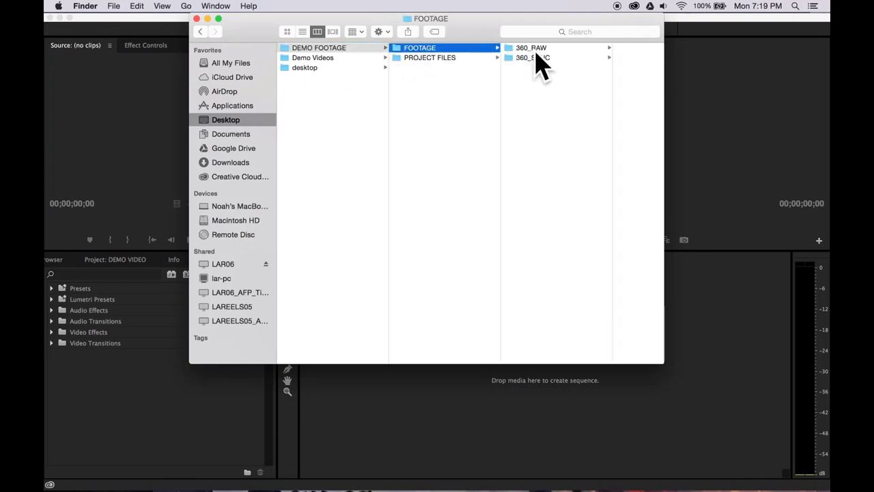
{"action": "left_click", "coordinate": [538, 50]}
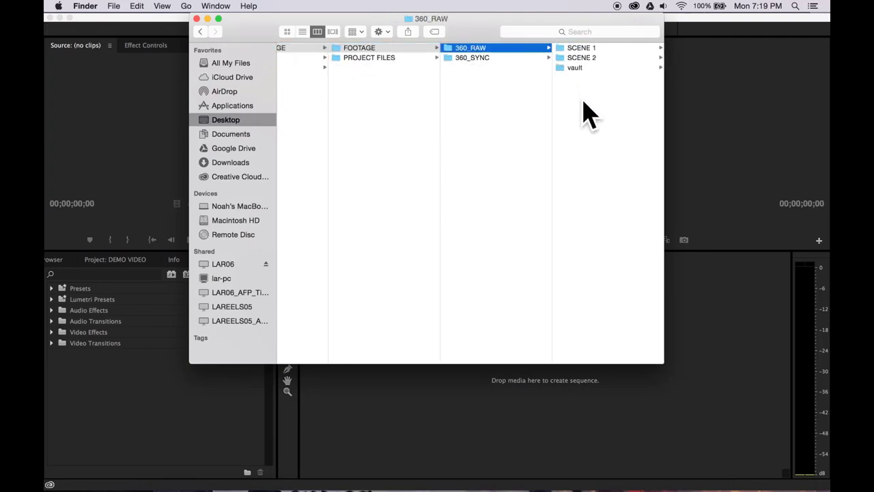
{"action": "left_click", "coordinate": [581, 49]}
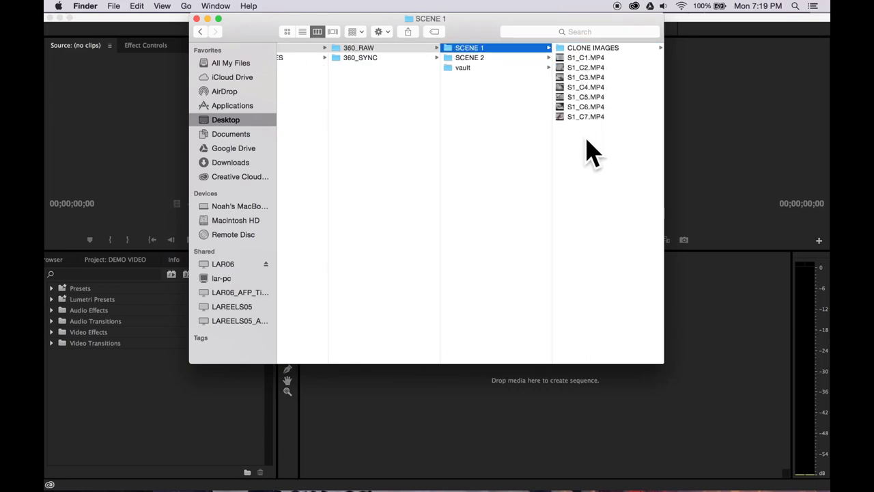
- Import the seven SCENE 1 clips, S1_C1.MP4 through S1_C7.MP4, into the DEMO VIDEO project in Premiere Pro
{"action": "left_click_drag", "start_coordinate": [587, 151], "coordinate": [580, 79]}
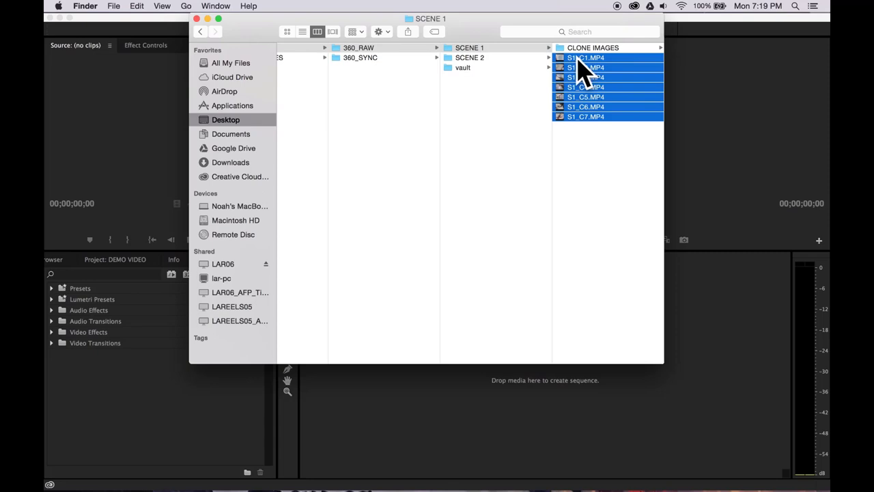
{"action": "left_click_drag", "start_coordinate": [570, 75], "coordinate": [566, 94]}
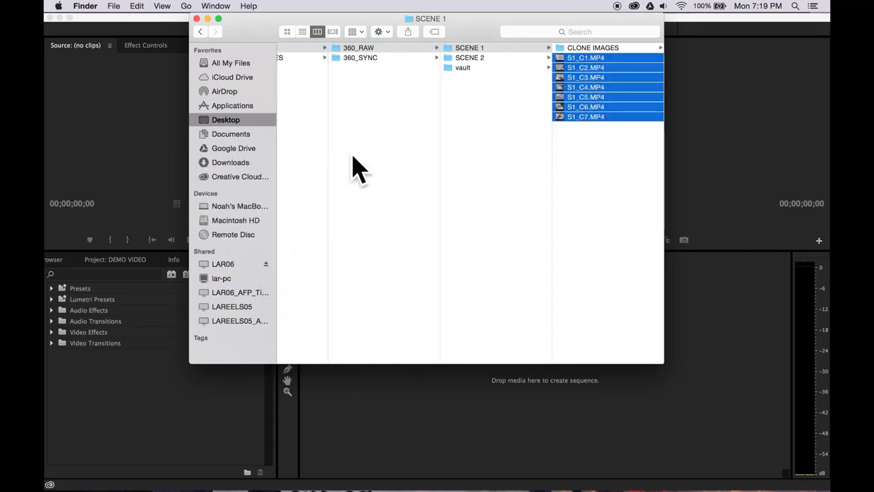
{"action": "left_click", "coordinate": [112, 357]}
{"action": "left_click", "coordinate": [109, 261]}
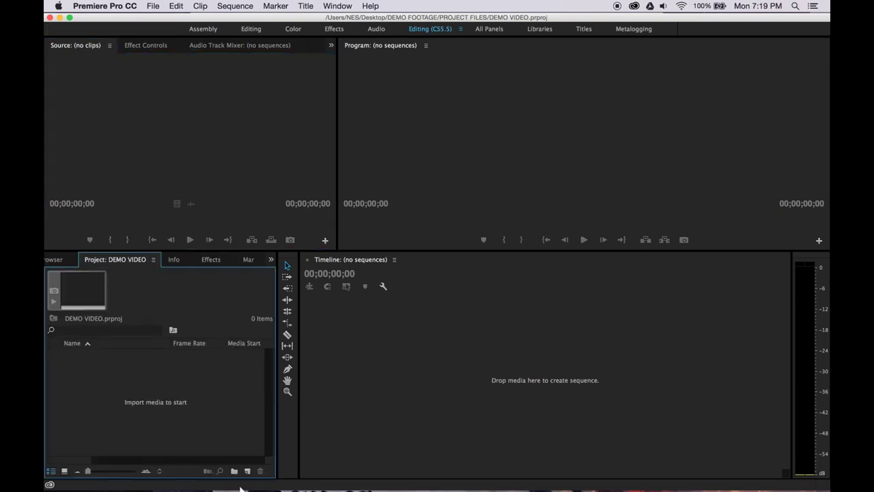
{"action": "mouse_move", "coordinate": [204, 464]}
{"action": "left_click", "coordinate": [172, 469]}
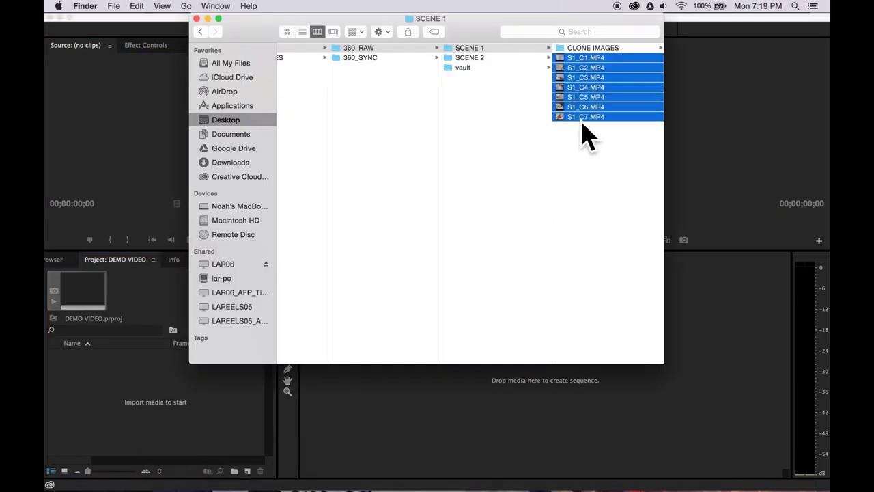
{"action": "left_click_drag", "start_coordinate": [583, 130], "coordinate": [140, 413]}
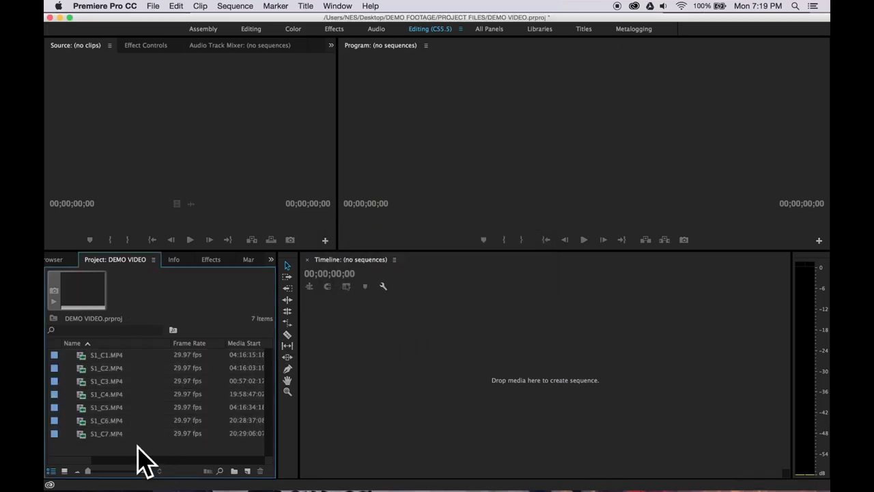
- Create a sequence from S1_C1.MP4 and rename the sequence S1sync_C
{"action": "left_click", "coordinate": [78, 356]}
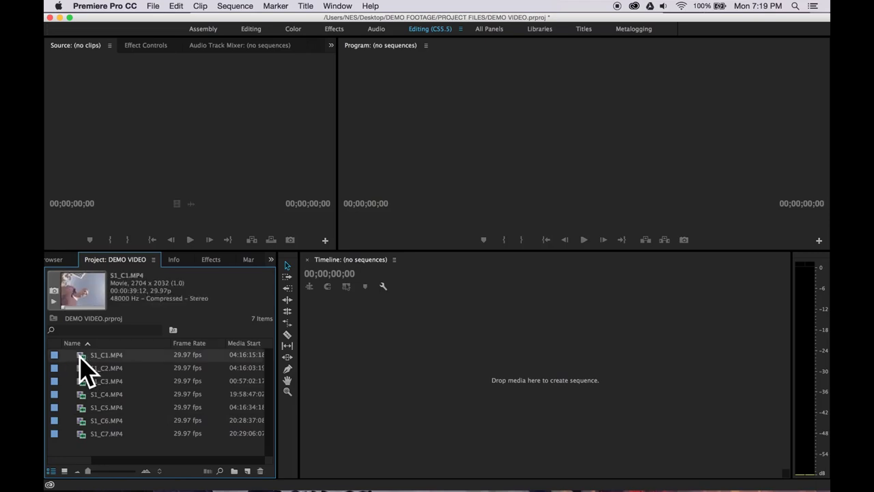
{"action": "left_click_drag", "start_coordinate": [79, 357], "coordinate": [360, 385]}
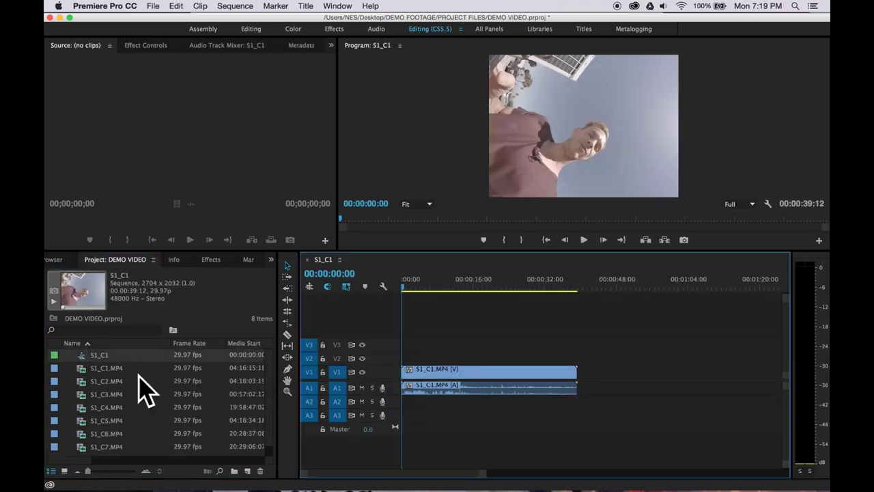
{"action": "left_click", "coordinate": [101, 355]}
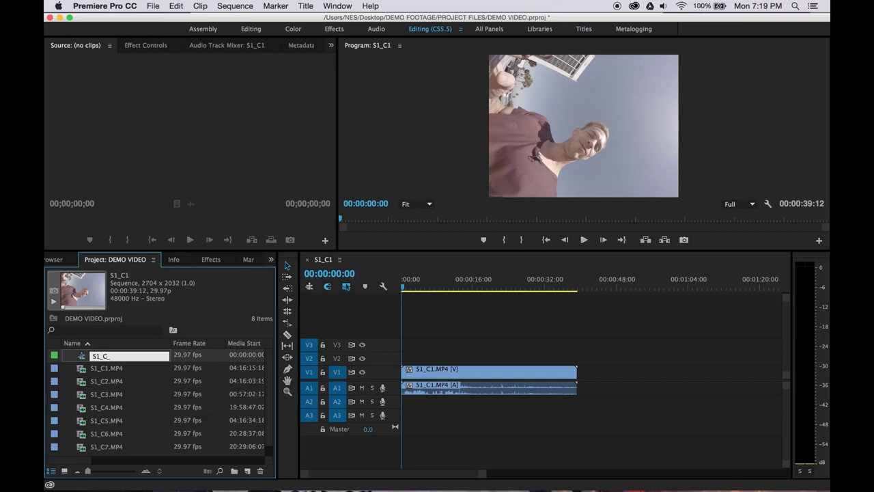
{"action": "key", "text": "Tab"}
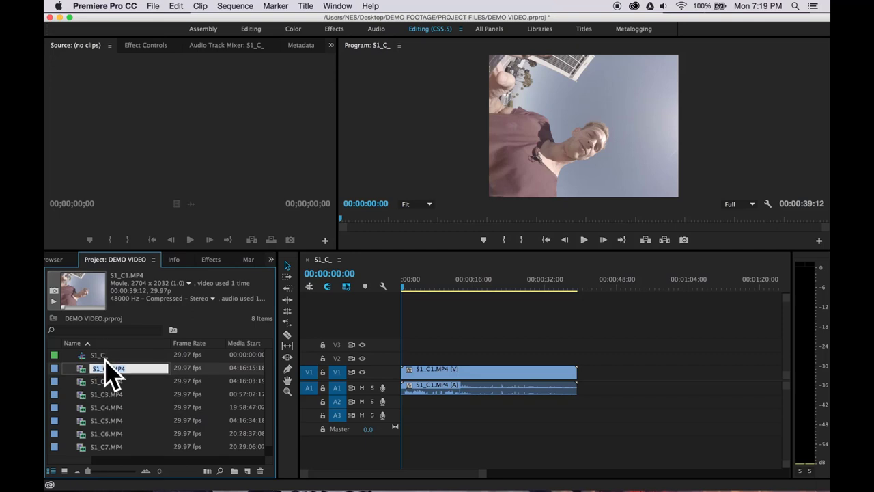
{"action": "left_click", "coordinate": [95, 356]}
{"action": "left_click", "coordinate": [97, 356]}
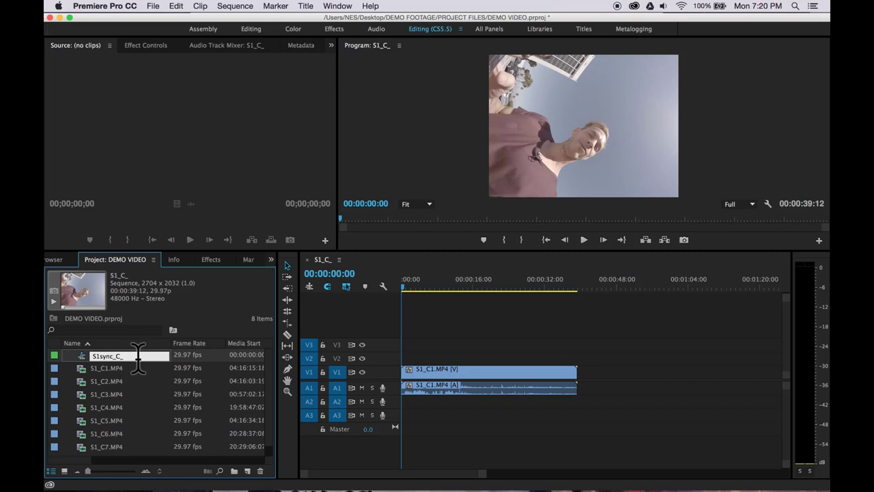
{"action": "key", "text": "Tab"}
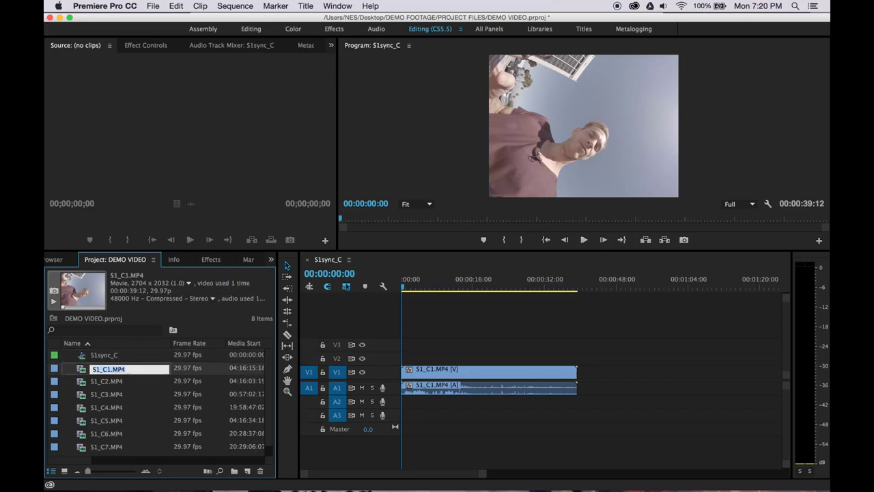
{"action": "left_click", "coordinate": [110, 356]}
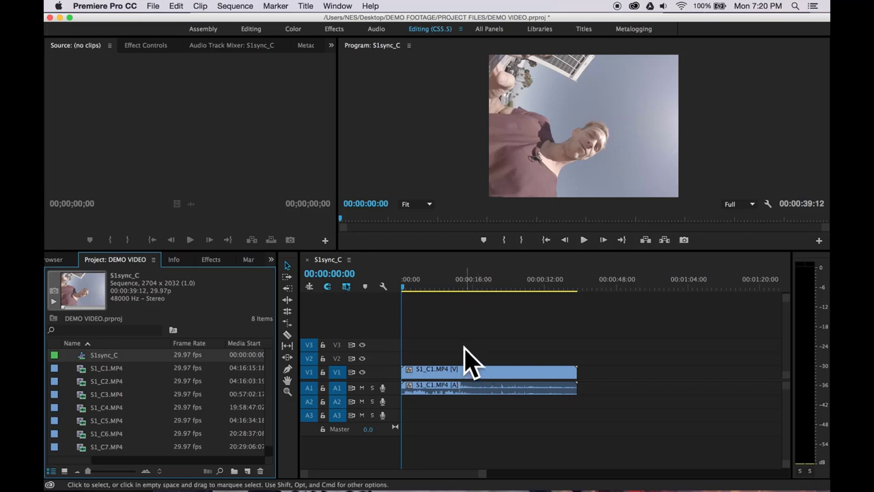
{"action": "left_click", "coordinate": [80, 381]}
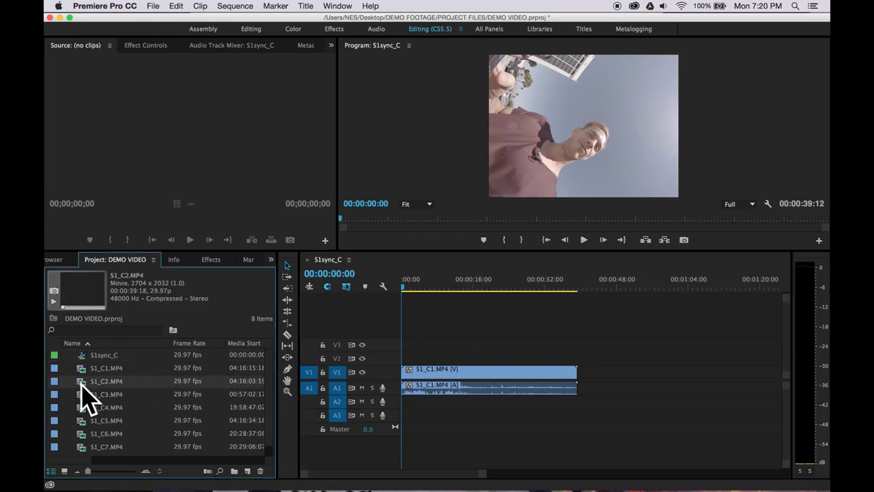
{"action": "left_click_drag", "start_coordinate": [82, 394], "coordinate": [391, 367]}
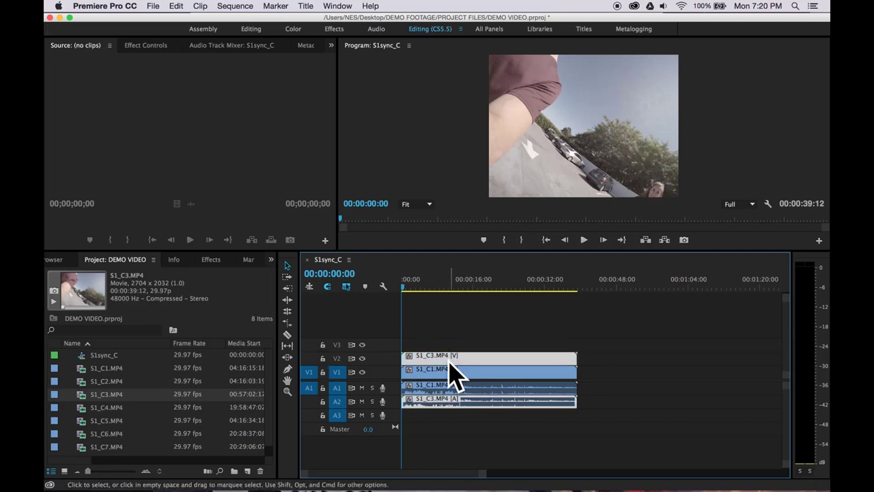
{"action": "key", "text": "super+z"}
{"action": "left_click", "coordinate": [90, 390]}
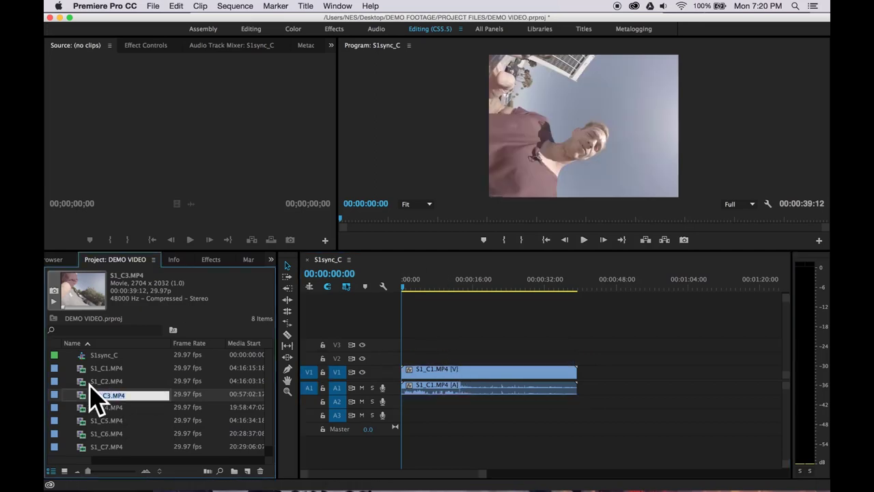
- Add S1_C2.MP4 on track V2 and S1_C3.MP4 on track V3, both starting at the beginning of the sequence
{"action": "left_click", "coordinate": [85, 380]}
{"action": "left_click_drag", "start_coordinate": [86, 380], "coordinate": [406, 357]}
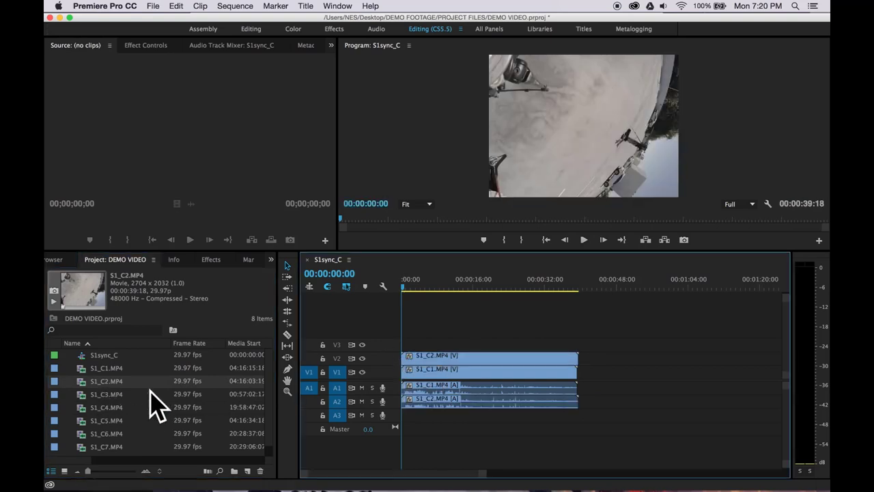
{"action": "left_click", "coordinate": [434, 356]}
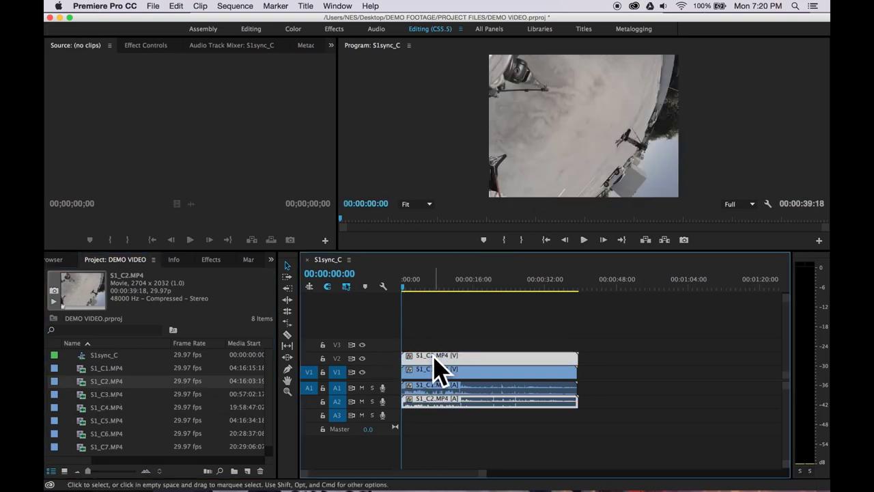
{"action": "left_click", "coordinate": [99, 396]}
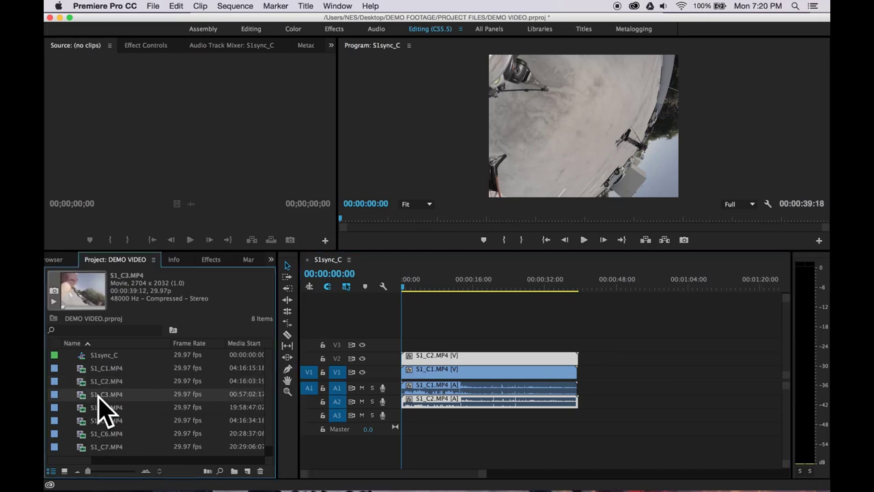
{"action": "left_click_drag", "start_coordinate": [75, 398], "coordinate": [402, 347]}
- Stack S1_C4.MP4, S1_C5.MP4 and S1_C6.MP4 on tracks V4, V5 and V6 at the start of the sequence
{"action": "left_click", "coordinate": [79, 407]}
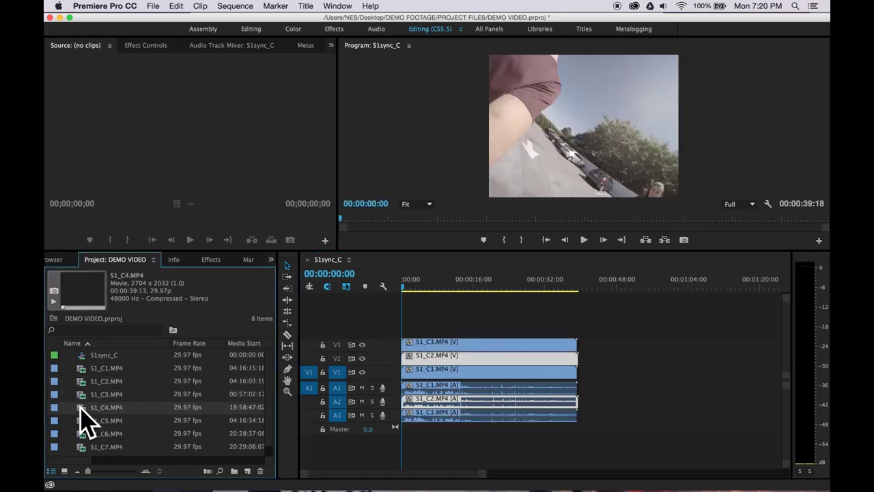
{"action": "left_click_drag", "start_coordinate": [77, 410], "coordinate": [392, 320]}
{"action": "left_click", "coordinate": [87, 420]}
{"action": "left_click_drag", "start_coordinate": [88, 420], "coordinate": [392, 315]}
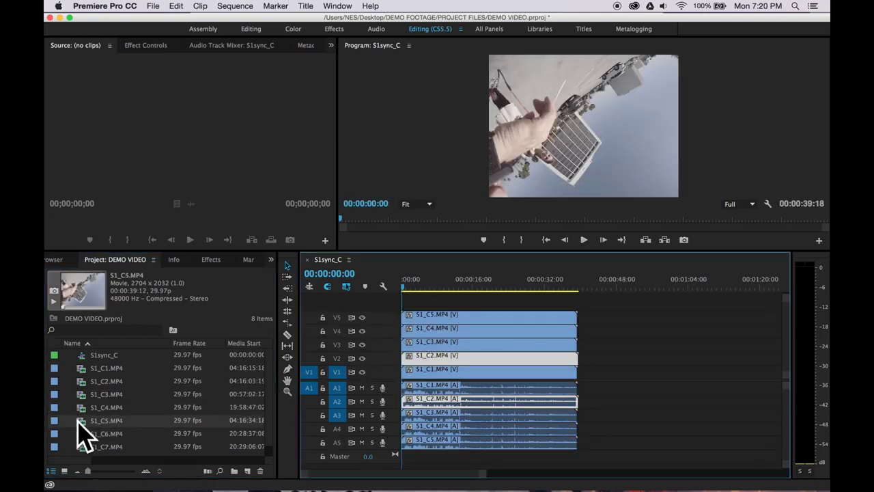
{"action": "left_click_drag", "start_coordinate": [76, 432], "coordinate": [393, 314]}
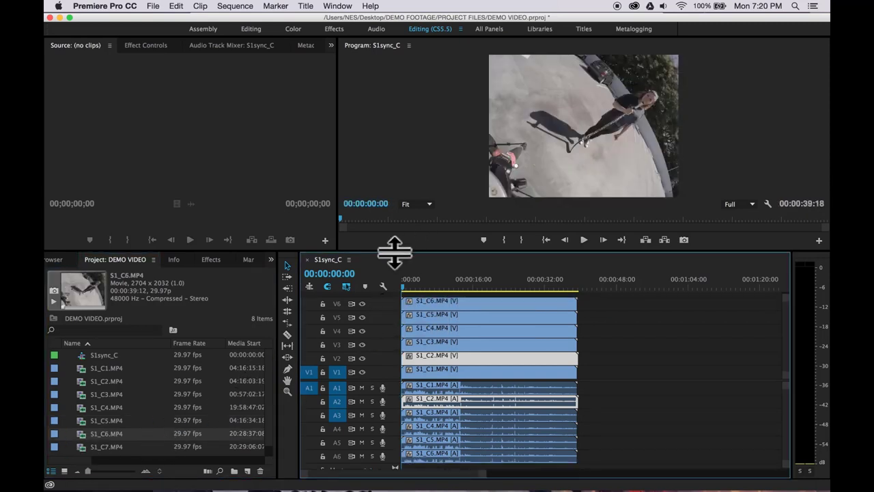
- Enlarge the timeline area and add S1_C7.MP4 on track V7 at the start of the sequence
{"action": "left_click_drag", "start_coordinate": [395, 250], "coordinate": [396, 189]}
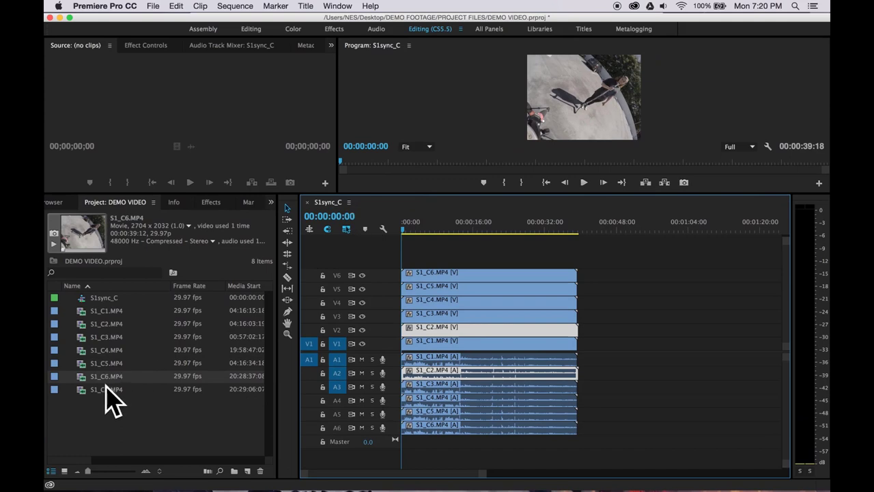
{"action": "left_click", "coordinate": [96, 389]}
{"action": "left_click_drag", "start_coordinate": [89, 394], "coordinate": [398, 261]}
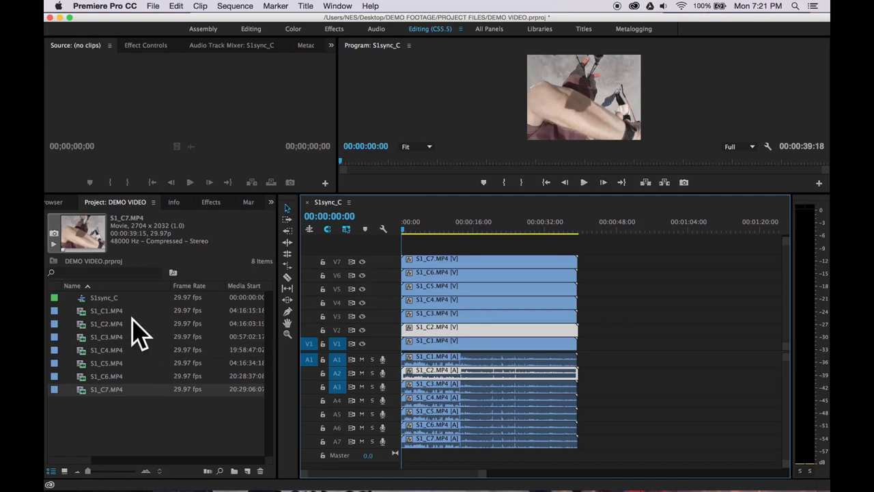
- Select all seven stacked clips in the timeline and synchronize them by audio using track channel 1
{"action": "left_click", "coordinate": [476, 258]}
{"action": "left_click", "coordinate": [475, 271], "text": "shift"}
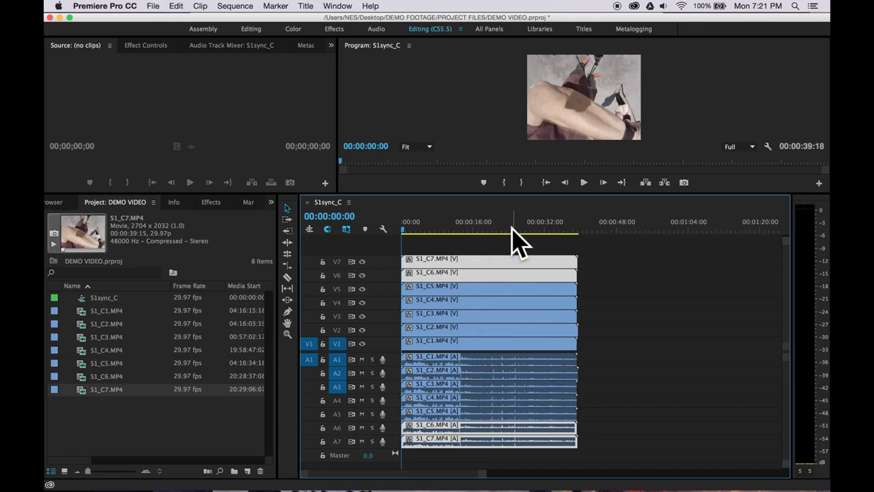
{"action": "left_click_drag", "start_coordinate": [511, 228], "coordinate": [485, 331]}
{"action": "left_click", "coordinate": [607, 252]}
{"action": "left_click_drag", "start_coordinate": [607, 254], "coordinate": [484, 409]}
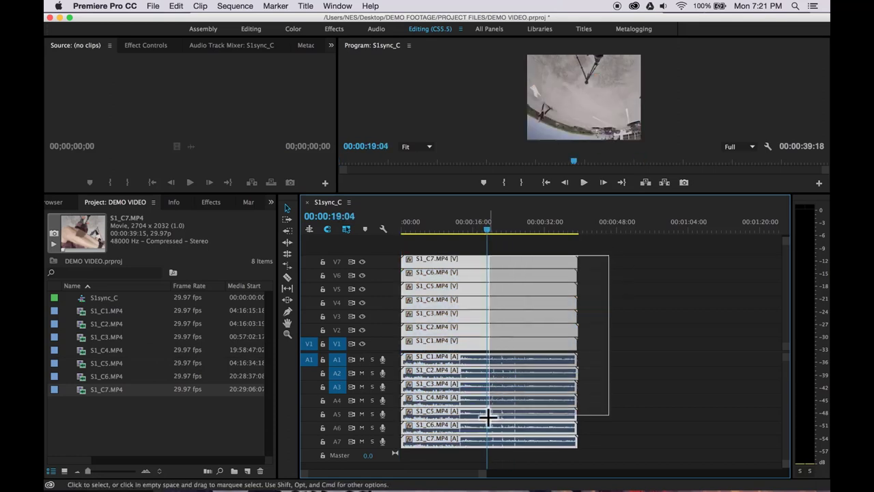
{"action": "right_click", "coordinate": [515, 348]}
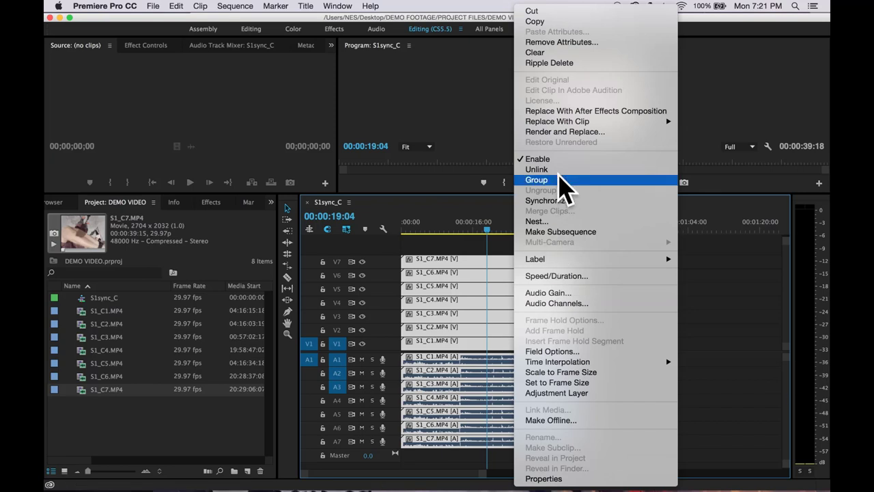
{"action": "left_click", "coordinate": [558, 200]}
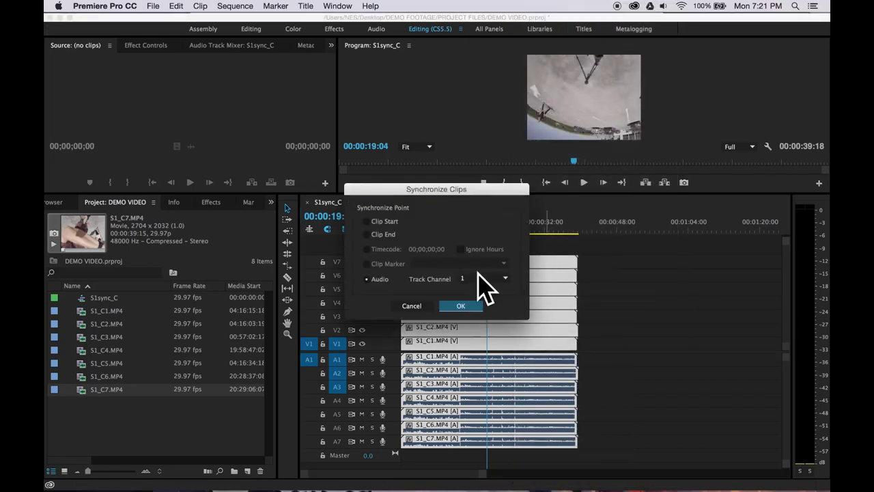
{"action": "left_click", "coordinate": [466, 304]}
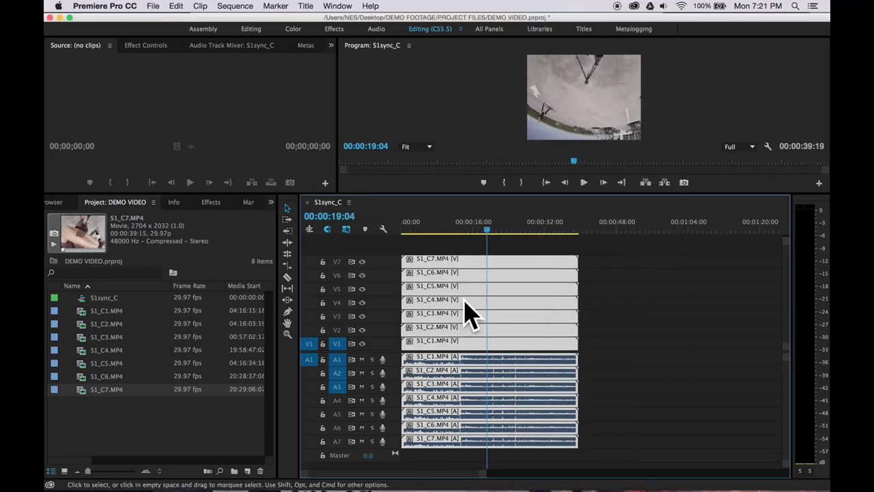
- Examine how the audio waveform peaks of the seven clips line up around 00:00:20:19
{"action": "left_click", "coordinate": [501, 229]}
{"action": "key", "text": "="}
{"action": "key", "text": "="}
{"action": "key", "text": "="}
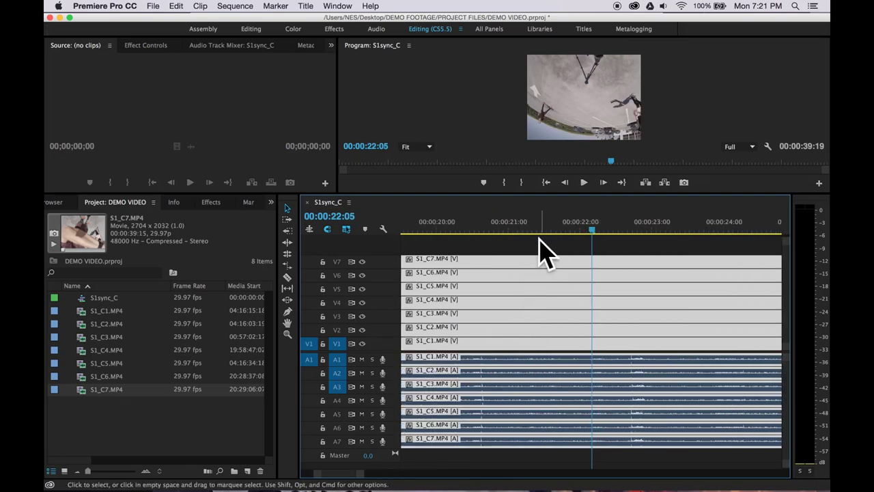
{"action": "key", "text": "super+a"}
{"action": "left_click", "coordinate": [486, 229]}
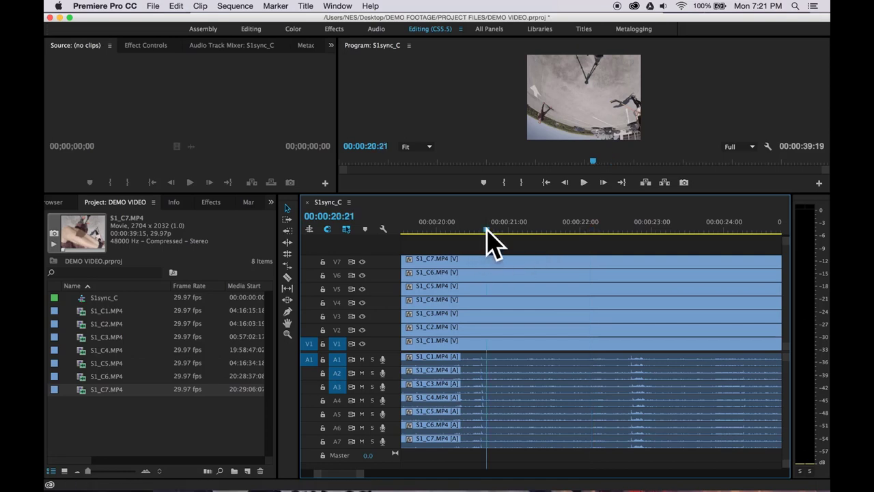
{"action": "key", "text": "equal"}
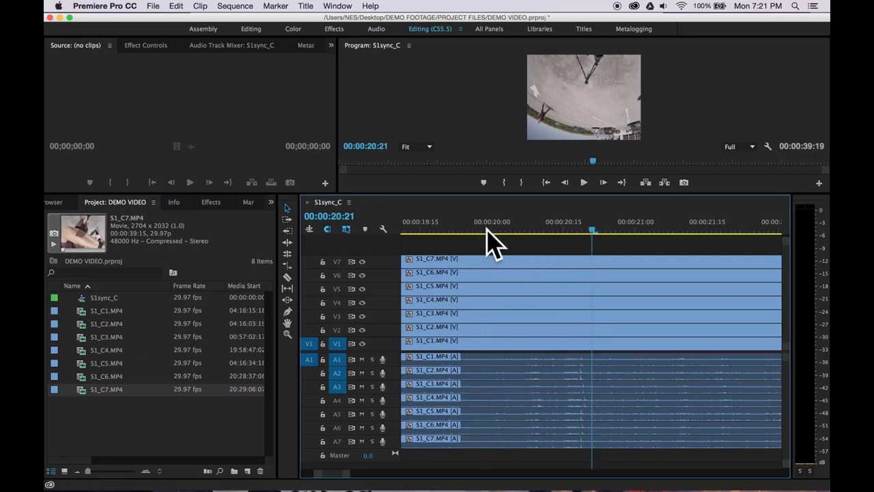
{"action": "left_click", "coordinate": [580, 231]}
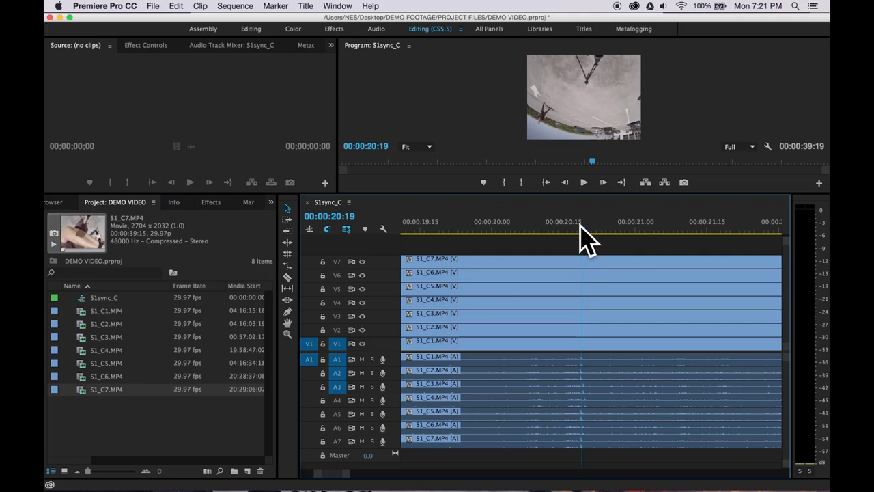
{"action": "key", "text": "="}
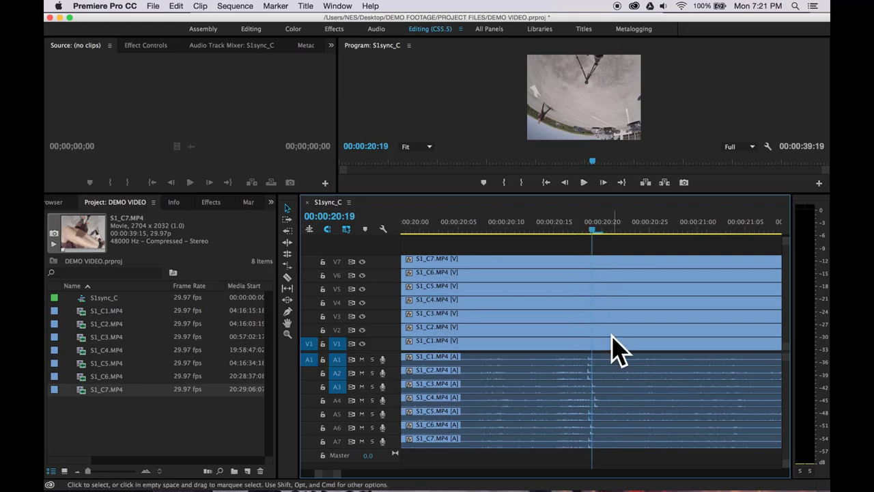
{"action": "left_click", "coordinate": [605, 396]}
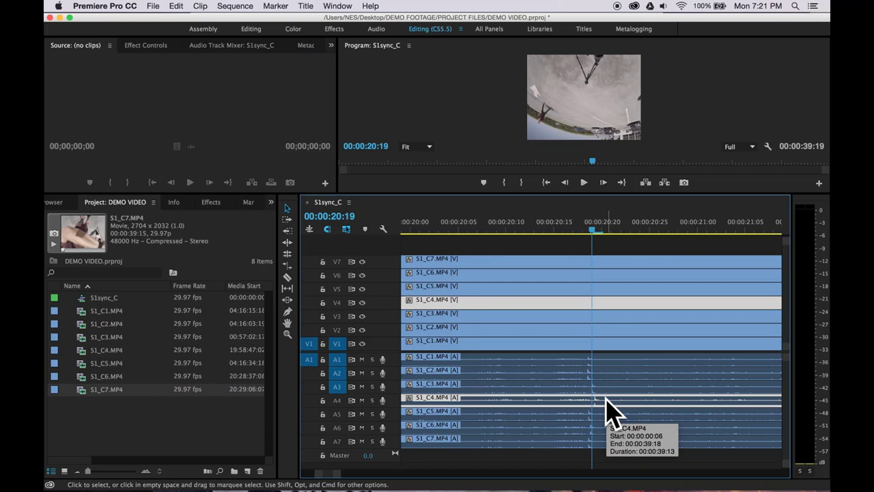
{"action": "left_click_drag", "start_coordinate": [606, 398], "coordinate": [619, 403]}
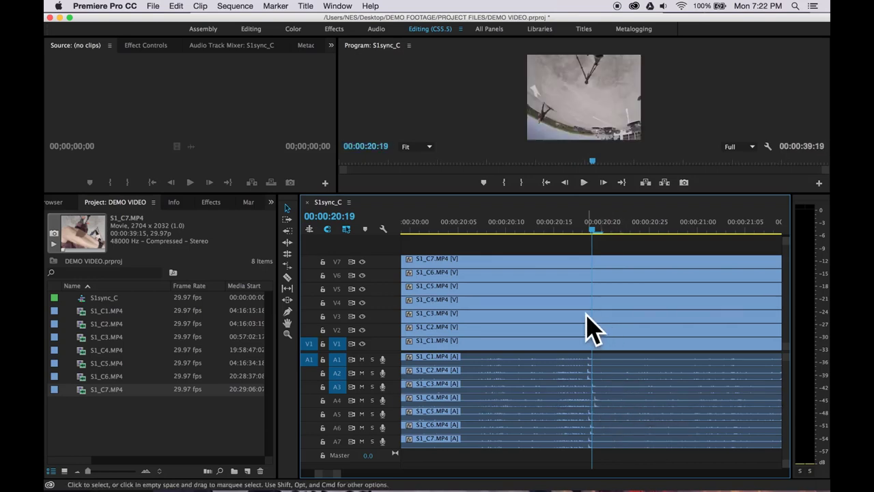
- Turn off linked selection and move the video of S1_C2.MP4 through S1_C7.MP4 up one track, leaving V2 empty
{"action": "left_click", "coordinate": [553, 259]}
{"action": "key", "text": "minus"}
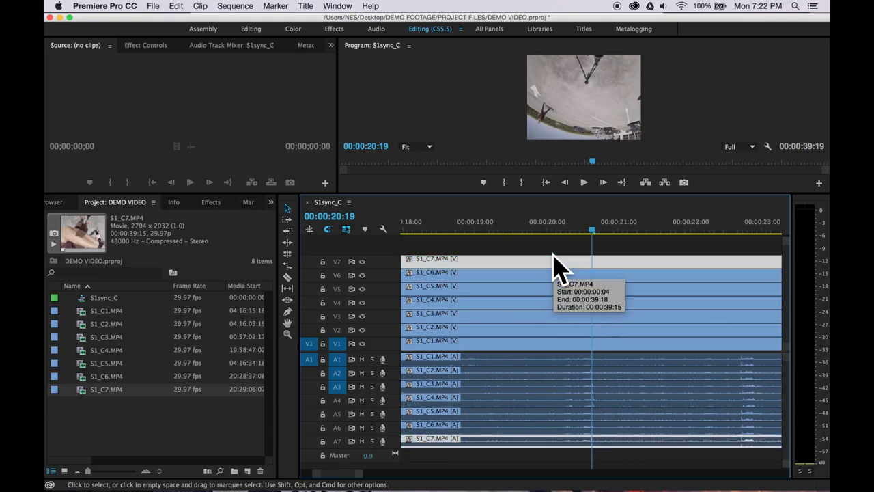
{"action": "key", "text": "minus"}
{"action": "key", "text": "minus"}
{"action": "key", "text": "super+shift+a"}
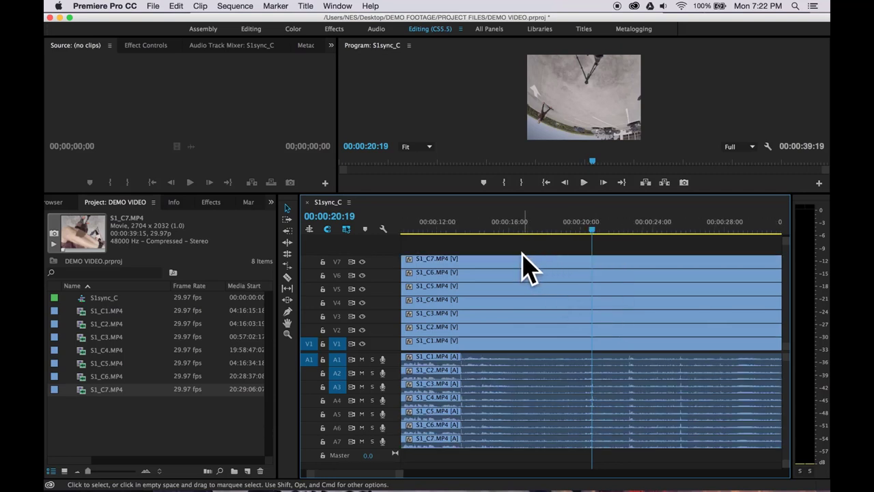
{"action": "key", "text": "minus"}
{"action": "key", "text": "minus"}
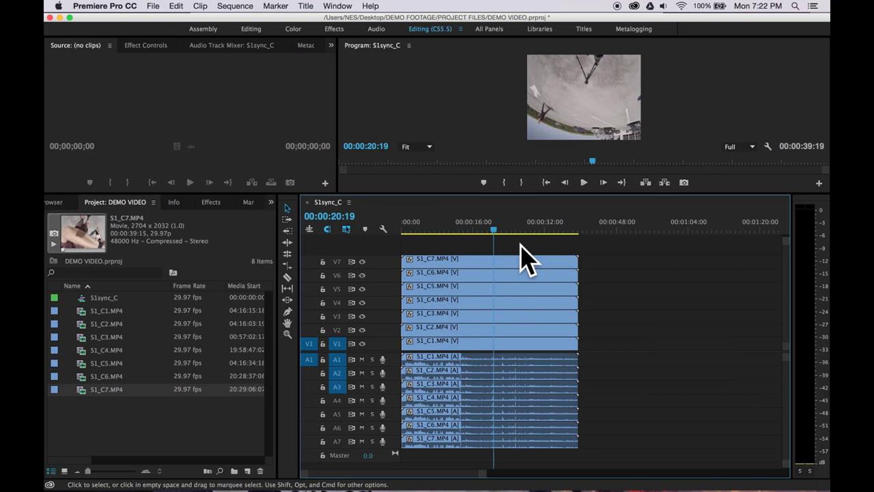
{"action": "mouse_move", "coordinate": [530, 245]}
{"action": "left_mouse_down"}
{"action": "mouse_move", "coordinate": [513, 326]}
{"action": "mouse_move", "coordinate": [527, 249]}
{"action": "mouse_move", "coordinate": [527, 259]}
{"action": "left_mouse_up"}
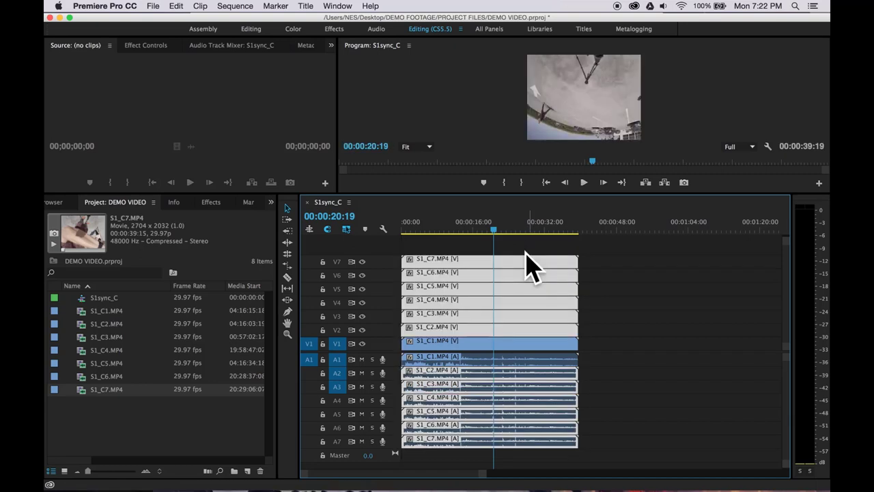
{"action": "left_click", "coordinate": [620, 330]}
{"action": "left_click_drag", "start_coordinate": [606, 256], "coordinate": [505, 408]}
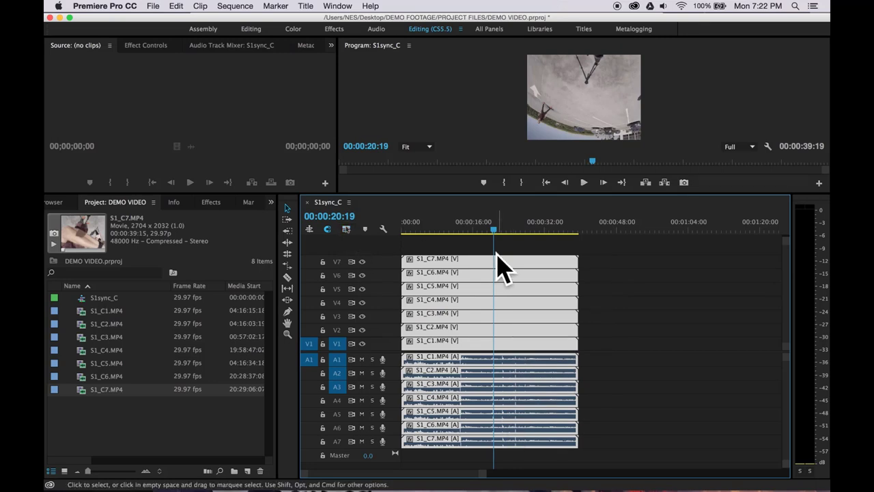
{"action": "left_click_drag", "start_coordinate": [564, 248], "coordinate": [503, 321]}
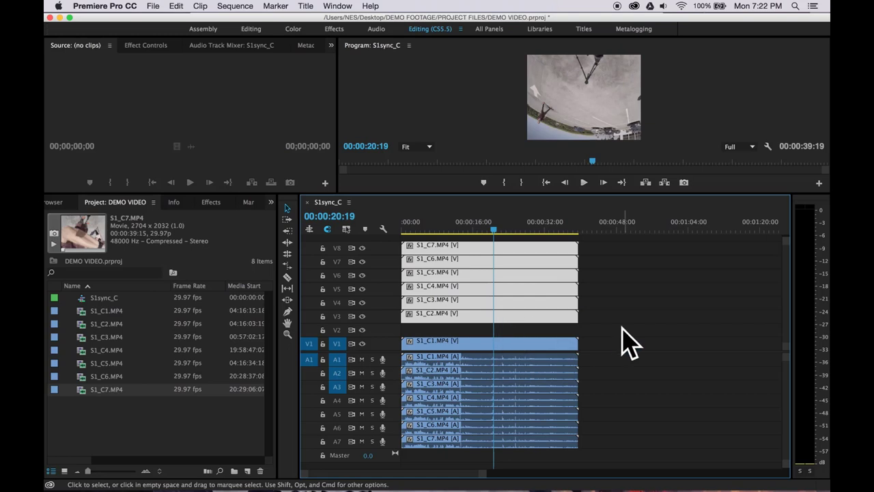
{"action": "left_click", "coordinate": [623, 327]}
- Maximize the timeline and move the video of S1_C6.MP4 to V8 and S1_C7.MP4 to V10, leaving V7 and V9 empty
{"action": "key", "text": "grave"}
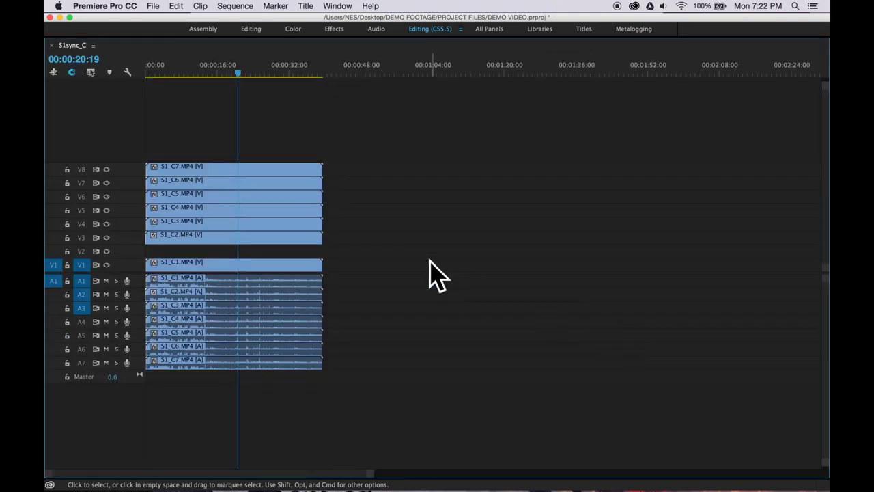
{"action": "left_click_drag", "start_coordinate": [296, 153], "coordinate": [279, 175]}
{"action": "left_click_drag", "start_coordinate": [289, 132], "coordinate": [277, 161]}
{"action": "key", "text": "alt+Up"}
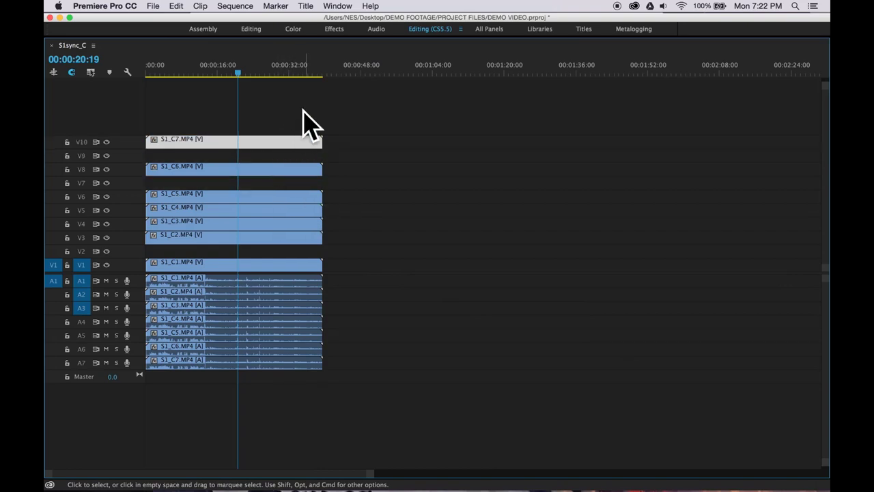
{"action": "left_click", "coordinate": [300, 123]}
- Set the label colour of the S1_C7.MP4 video clip on V10 to Lavender and restore the normal panel layout
{"action": "left_click", "coordinate": [282, 140]}
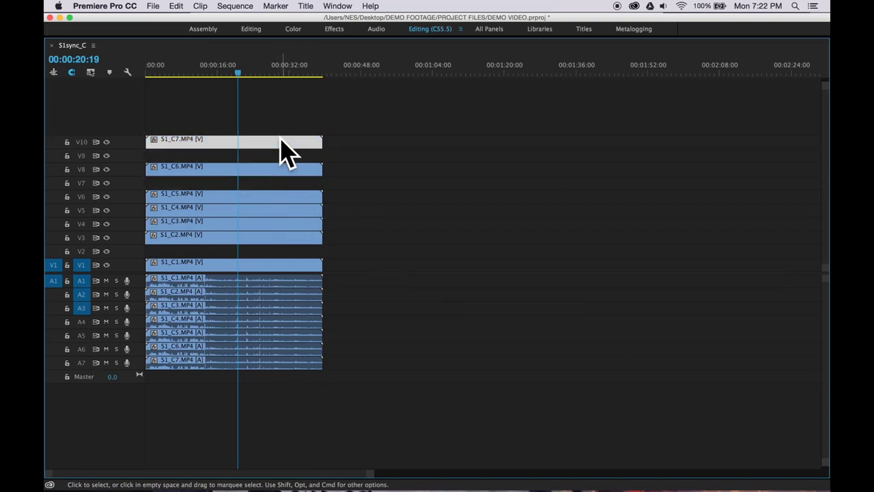
{"action": "right_click", "coordinate": [281, 140]}
{"action": "mouse_move", "coordinate": [327, 276]}
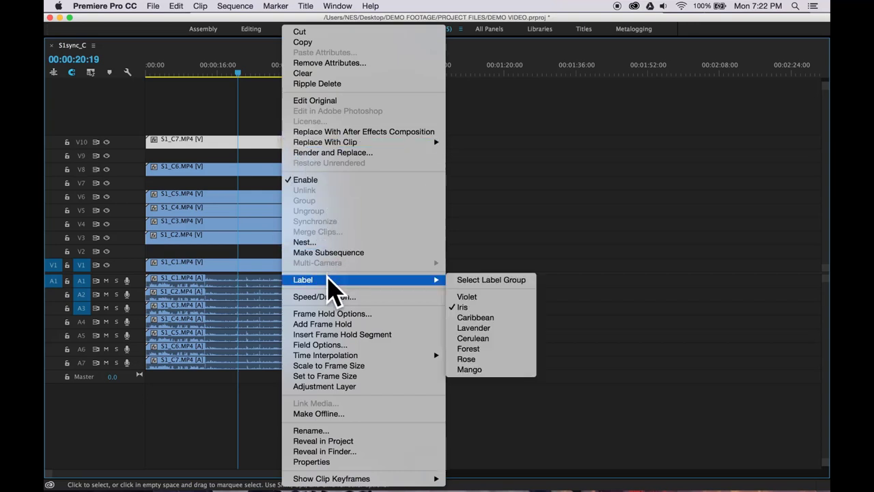
{"action": "left_click", "coordinate": [478, 328]}
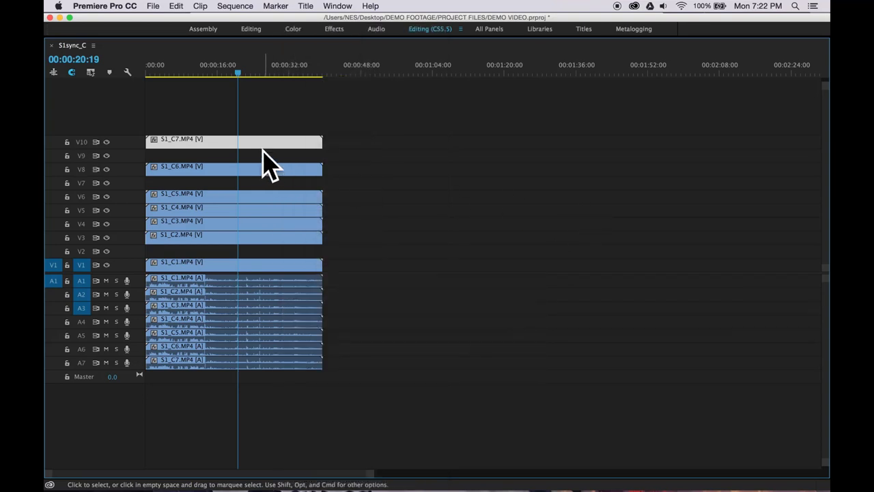
{"action": "left_click", "coordinate": [318, 141]}
{"action": "key", "text": "grave"}
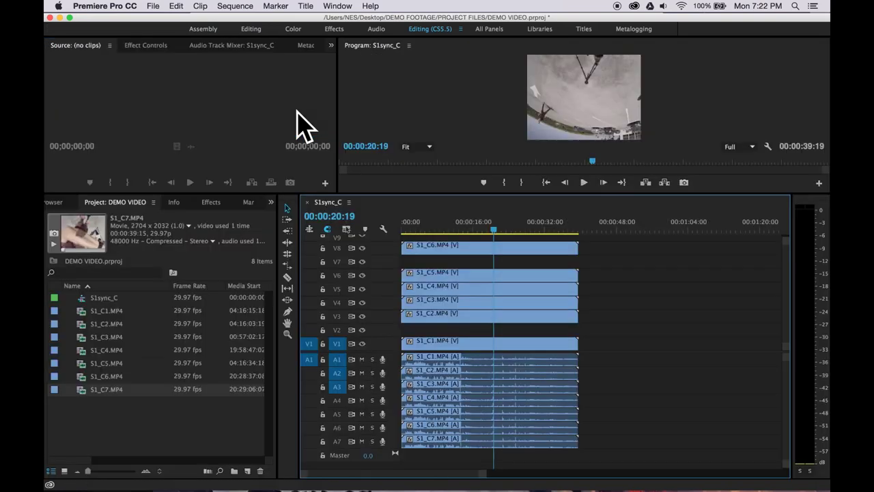
- Import S1_C2_CLEAN.png, S1_C6_CLEAN.png and S1_C7_CLEAN.png from the SCENE 1 CLONE IMAGES folder into the project
{"action": "mouse_move", "coordinate": [123, 471]}
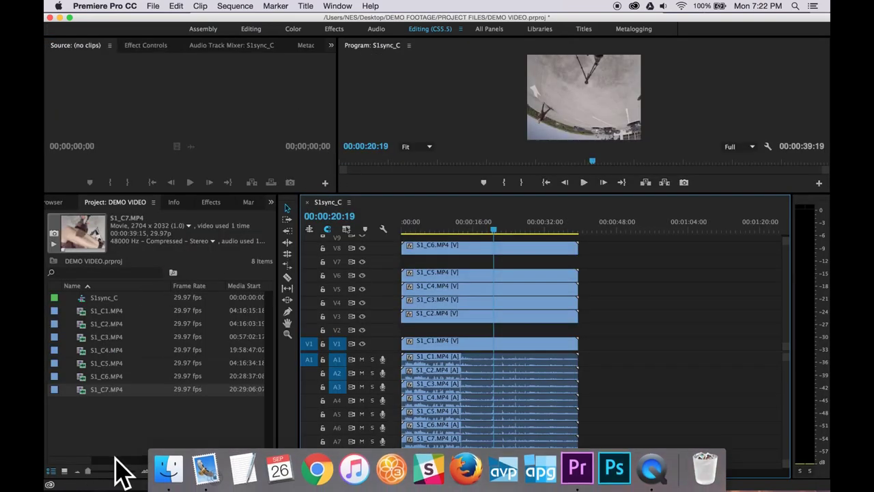
{"action": "left_click", "coordinate": [119, 444]}
{"action": "right_click", "coordinate": [129, 422]}
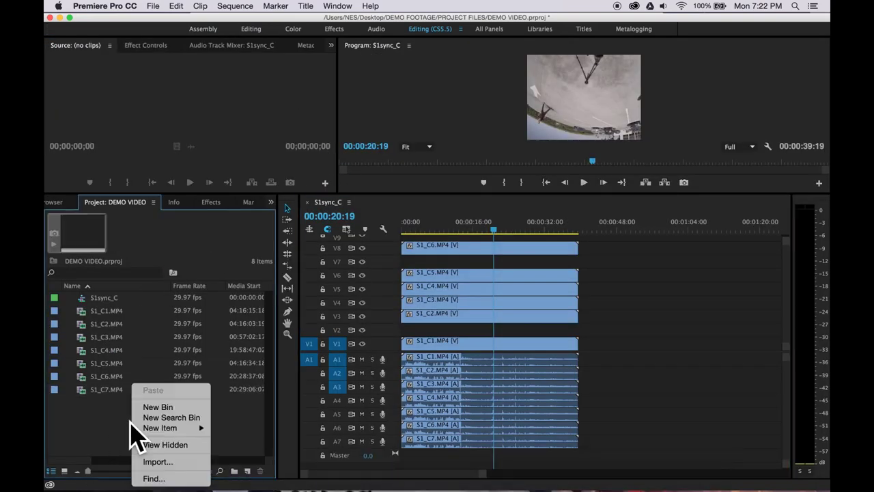
{"action": "left_click", "coordinate": [156, 461]}
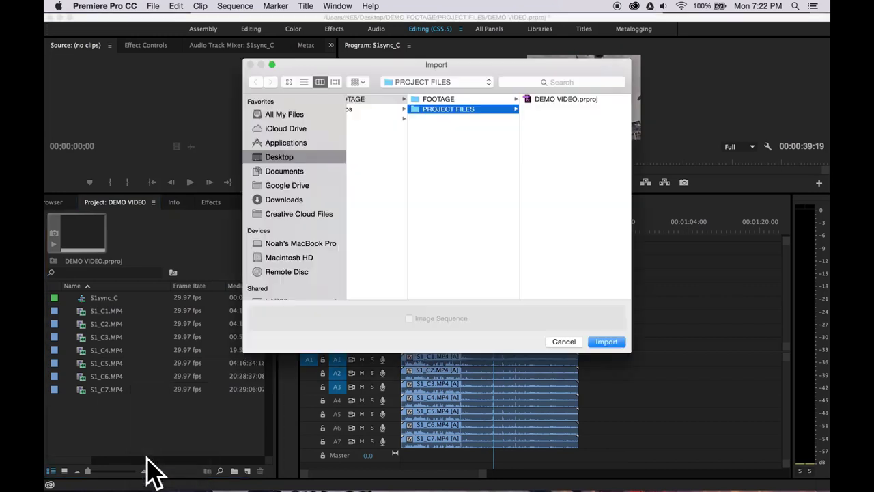
{"action": "left_click", "coordinate": [468, 100]}
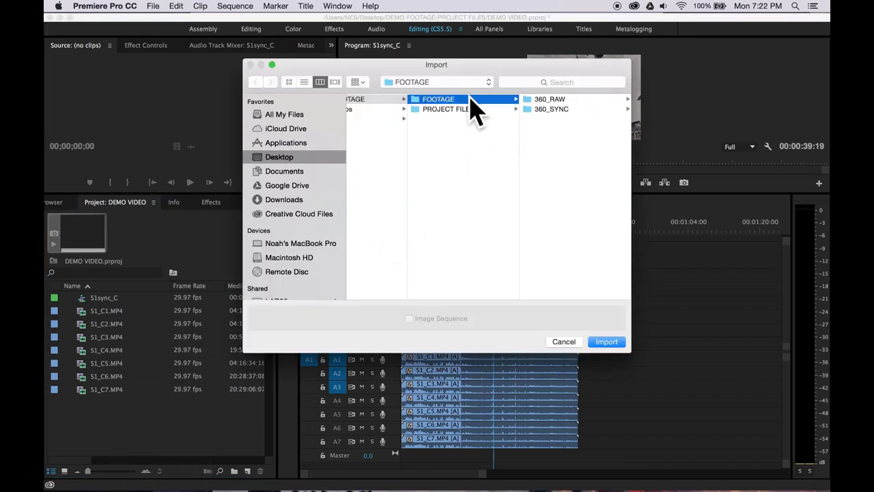
{"action": "left_click", "coordinate": [549, 100]}
{"action": "left_click", "coordinate": [567, 101]}
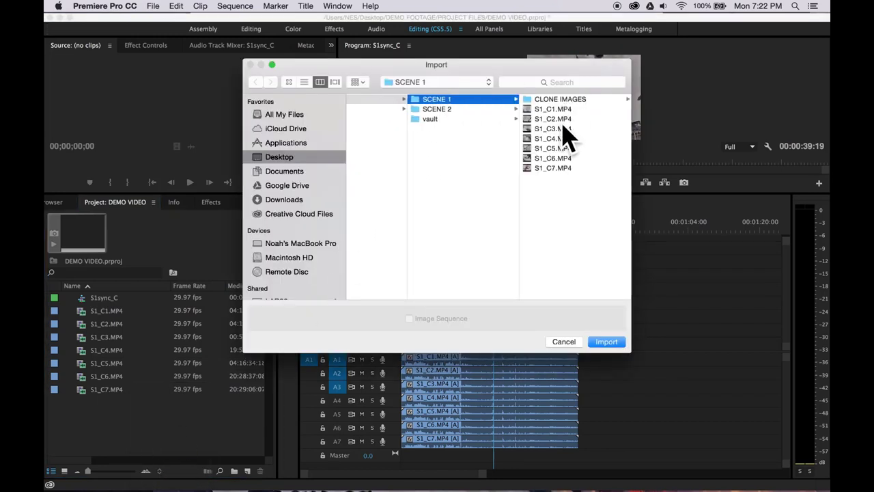
{"action": "left_click", "coordinate": [569, 101]}
{"action": "left_click", "coordinate": [570, 101]}
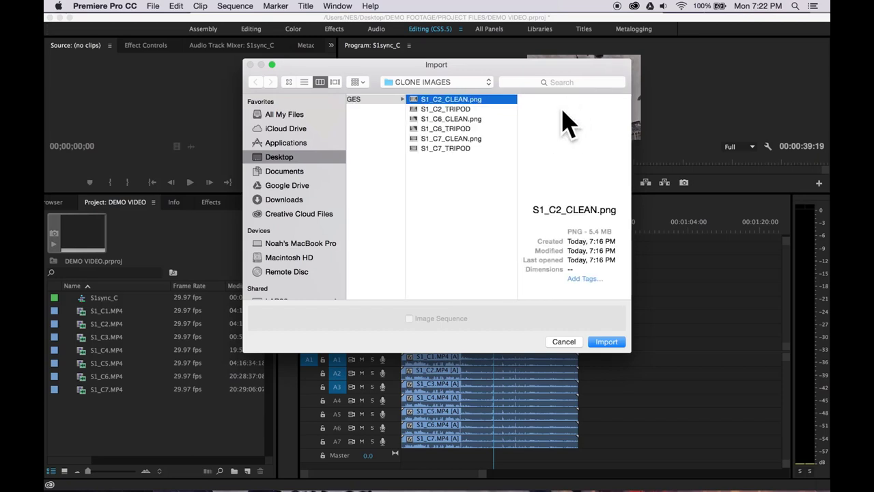
{"action": "left_click", "coordinate": [486, 118], "text": "super"}
{"action": "left_click", "coordinate": [468, 138], "text": "super"}
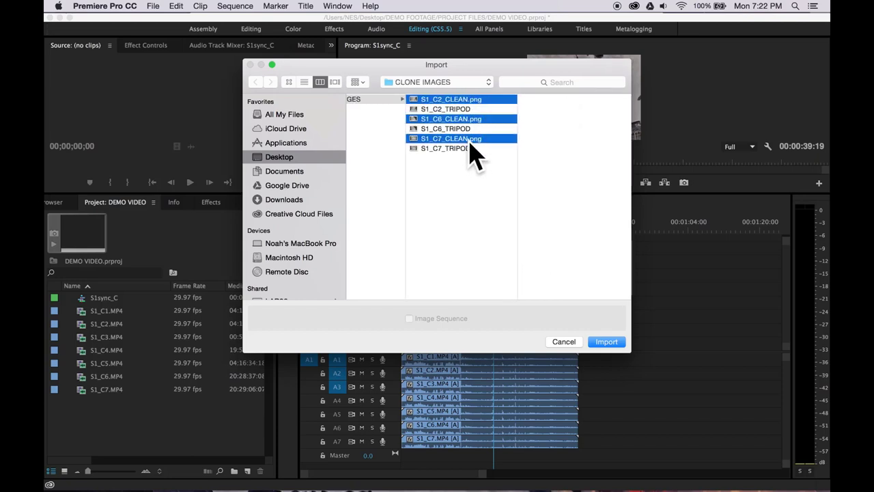
{"action": "left_click", "coordinate": [606, 341]}
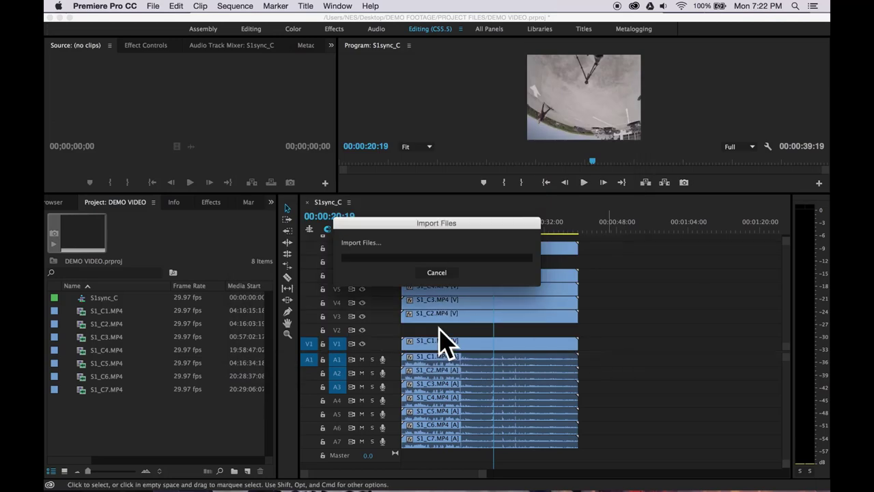
{"action": "left_click", "coordinate": [99, 437]}
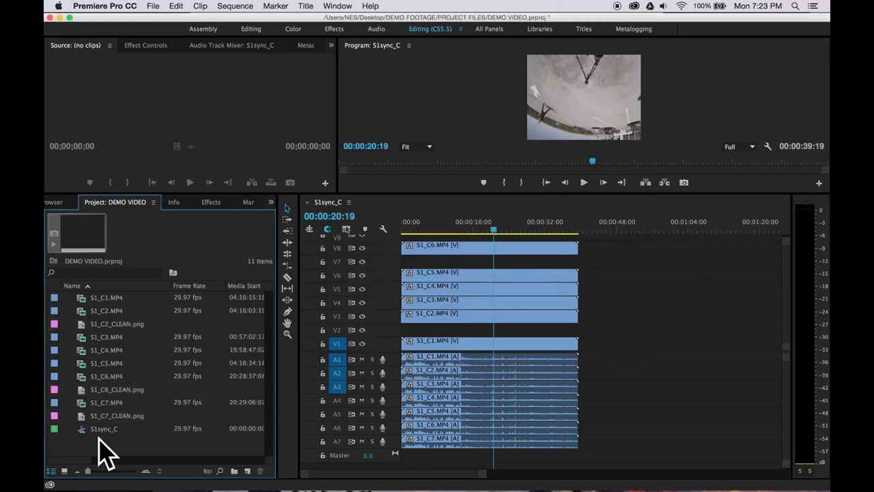
- Place S1_C7_CLEAN.png on V9 at the start of the sequence and extend it slightly past the end of the video clips
{"action": "left_click", "coordinate": [91, 417]}
{"action": "left_click_drag", "start_coordinate": [83, 419], "coordinate": [479, 266]}
{"action": "left_click_drag", "start_coordinate": [391, 272], "coordinate": [395, 271]}
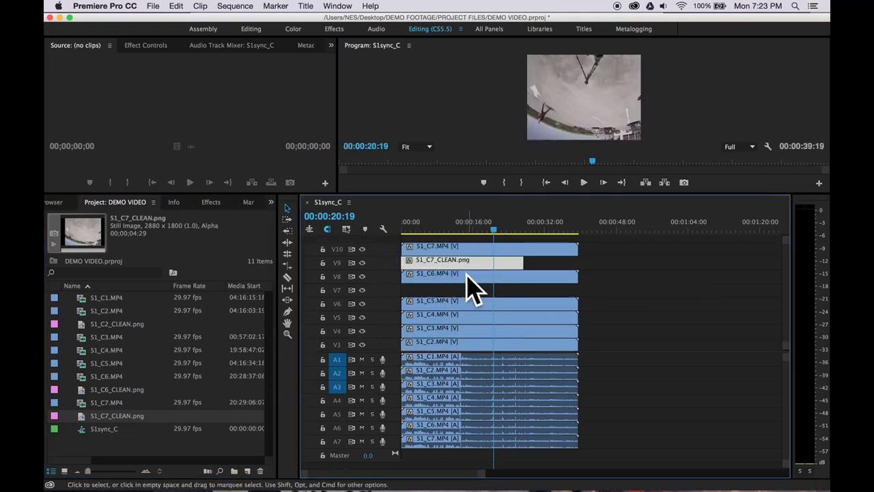
{"action": "left_click_drag", "start_coordinate": [524, 265], "coordinate": [583, 270]}
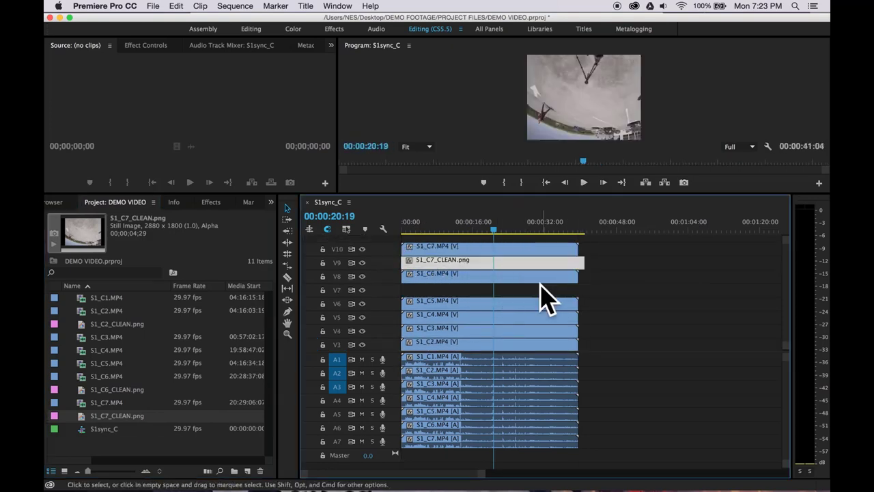
- Place S1_C6_CLEAN.png on V7 and S1_C2_CLEAN.png on V2 from the sequence start, extending both slightly past the end of the video clips
{"action": "left_click", "coordinate": [92, 389]}
{"action": "left_click_drag", "start_coordinate": [85, 392], "coordinate": [382, 289]}
{"action": "left_click_drag", "start_coordinate": [468, 290], "coordinate": [574, 290]}
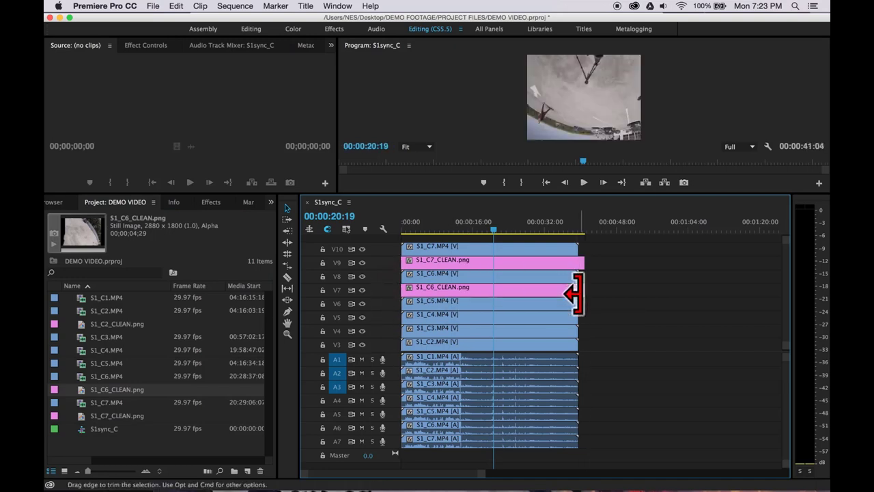
{"action": "scroll", "coordinate": [476, 339], "scroll_direction": "down", "scroll_amount": 2}
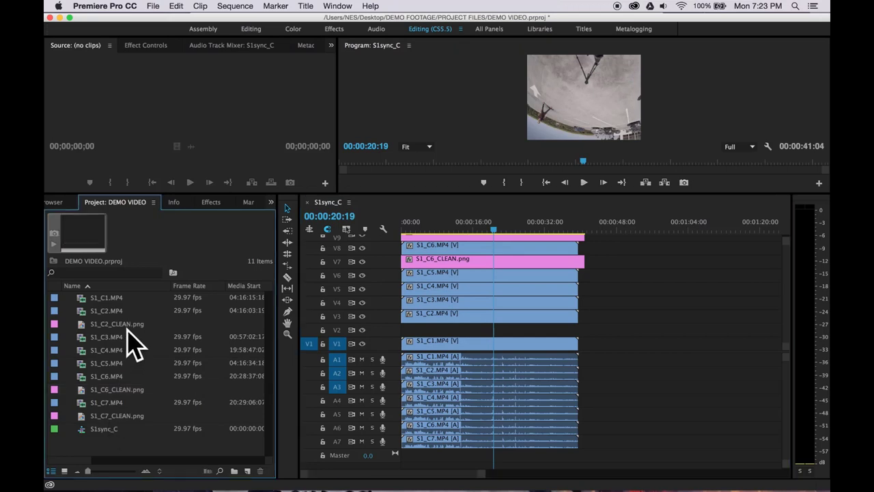
{"action": "left_click", "coordinate": [105, 323]}
{"action": "left_click_drag", "start_coordinate": [86, 324], "coordinate": [382, 333]}
{"action": "left_click_drag", "start_coordinate": [489, 327], "coordinate": [584, 328]}
- Set the label colour of S1_C7.MP4 on V10 and S1_C7_CLEAN.png on V9 to Caribbean
{"action": "scroll", "coordinate": [514, 341], "scroll_direction": "up", "scroll_amount": 2}
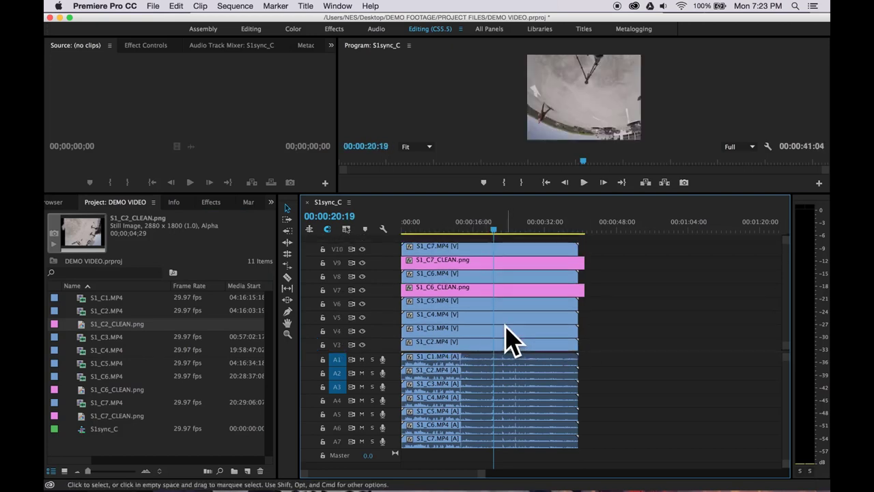
{"action": "left_click", "coordinate": [515, 247]}
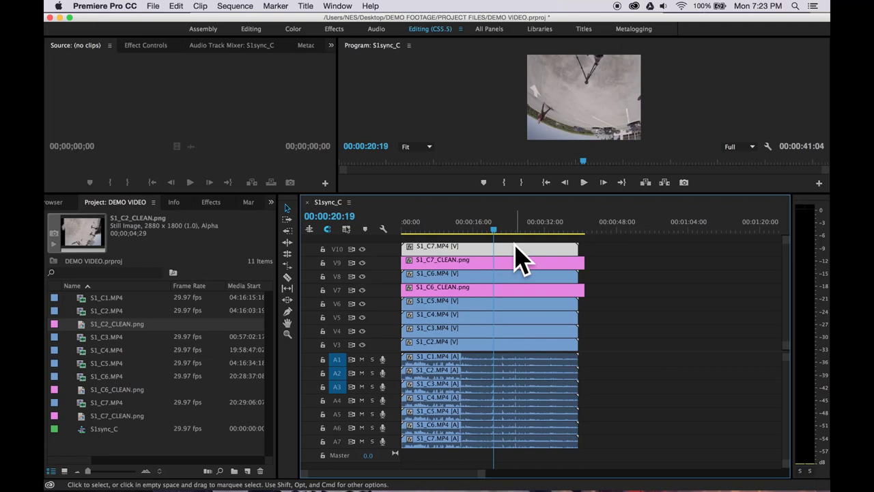
{"action": "left_click", "coordinate": [519, 260], "text": "shift"}
{"action": "right_click", "coordinate": [519, 260]}
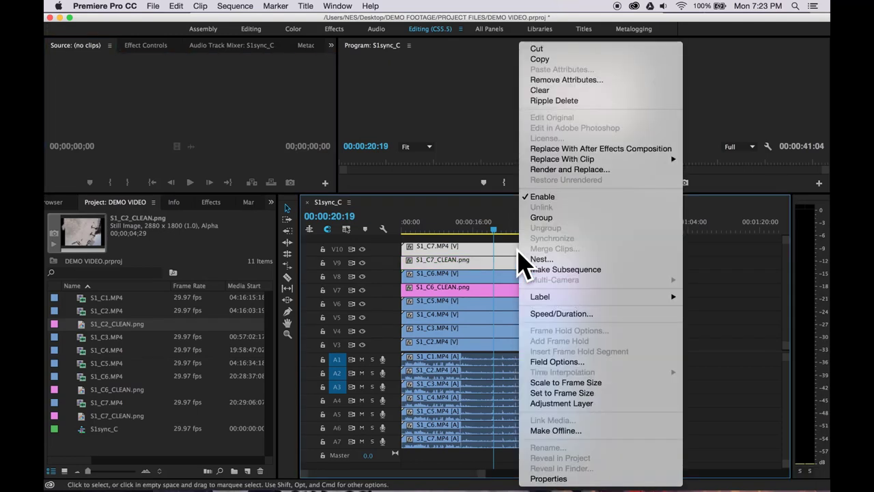
{"action": "mouse_move", "coordinate": [554, 299]}
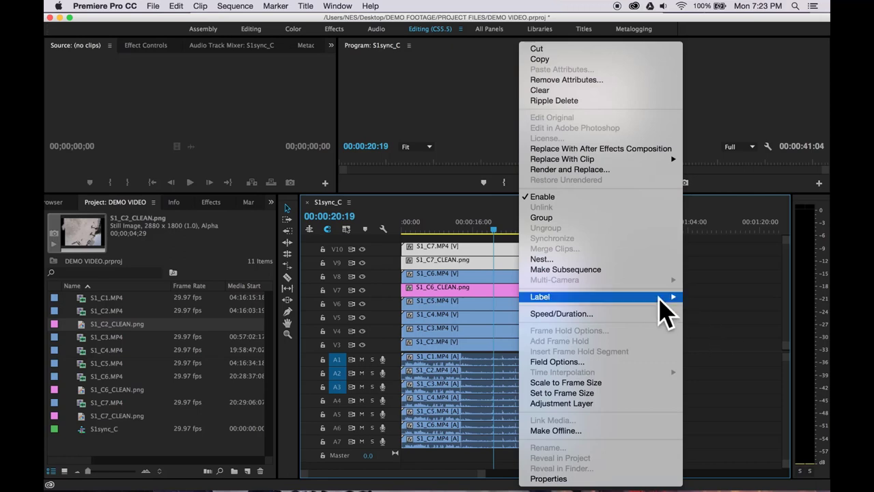
{"action": "mouse_move", "coordinate": [660, 298]}
{"action": "left_click", "coordinate": [747, 335]}
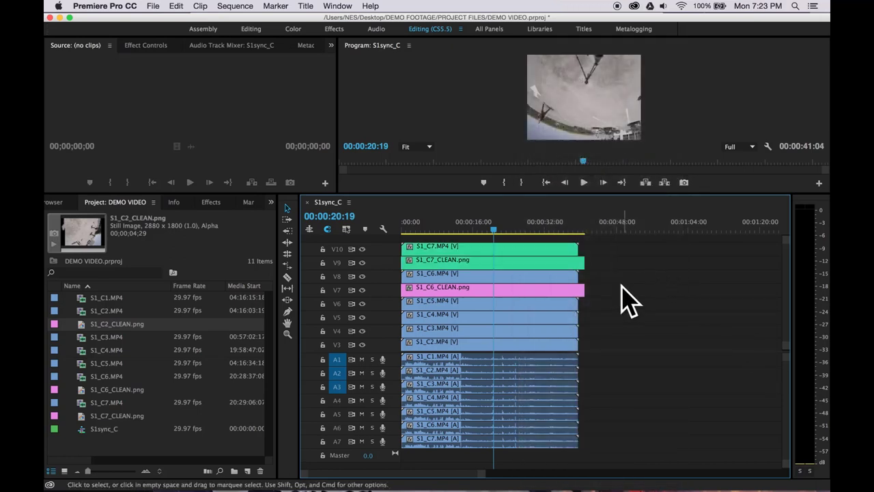
- Set the label colour of S1_C6.MP4 on V8 and S1_C6_CLEAN.png on V7 to Cerulean
{"action": "left_click", "coordinate": [560, 278]}
{"action": "left_click", "coordinate": [550, 291], "text": "shift"}
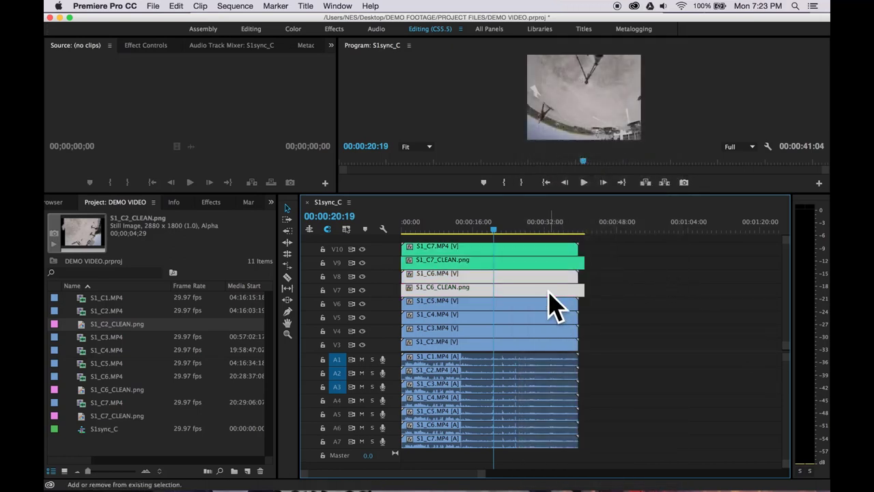
{"action": "right_click", "coordinate": [550, 292]}
{"action": "mouse_move", "coordinate": [649, 297]}
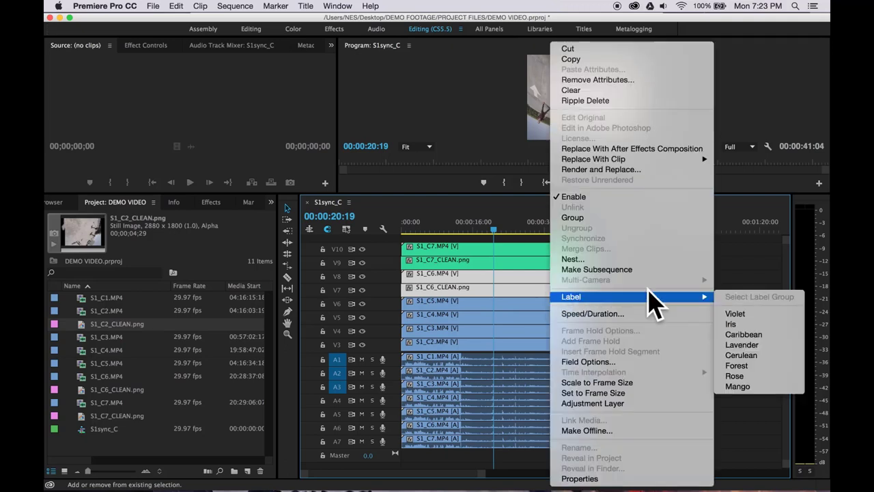
{"action": "left_click", "coordinate": [739, 355]}
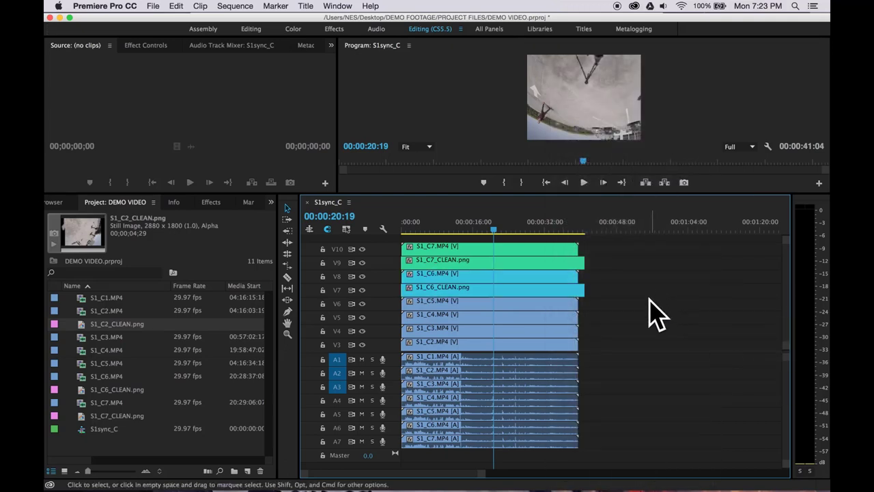
- Set the label colour of S1_C2.MP4 on V3 and S1_C2_CLEAN.png on V2 to Lavender, then clear the selection
{"action": "scroll", "coordinate": [615, 321], "scroll_direction": "down", "scroll_amount": 2}
{"action": "left_click", "coordinate": [543, 314]}
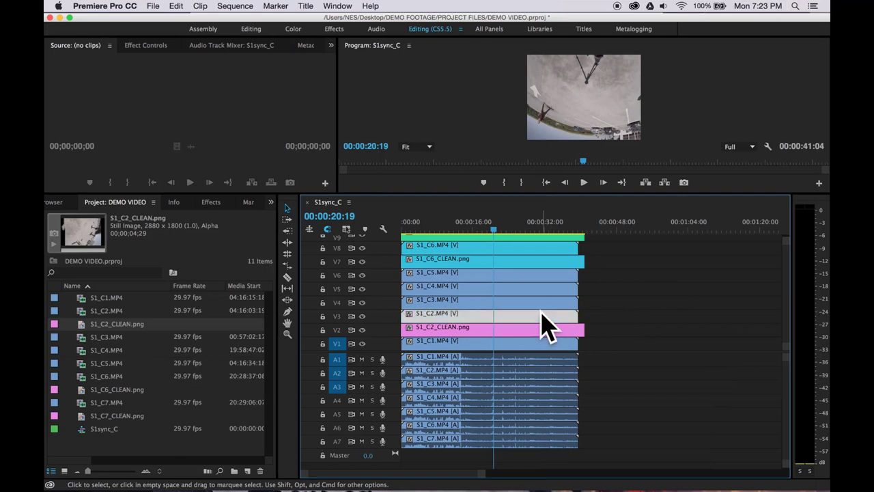
{"action": "left_click", "coordinate": [532, 331], "text": "shift"}
{"action": "right_click", "coordinate": [533, 332]}
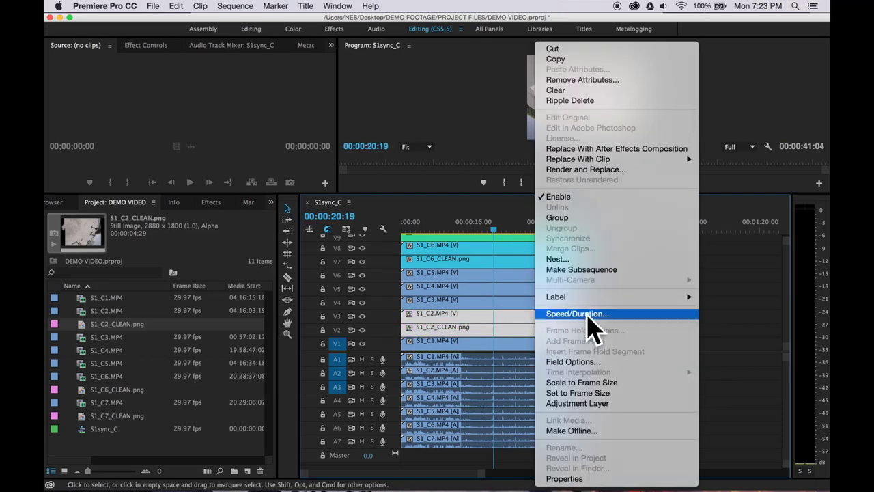
{"action": "mouse_move", "coordinate": [591, 298]}
{"action": "left_click", "coordinate": [754, 355]}
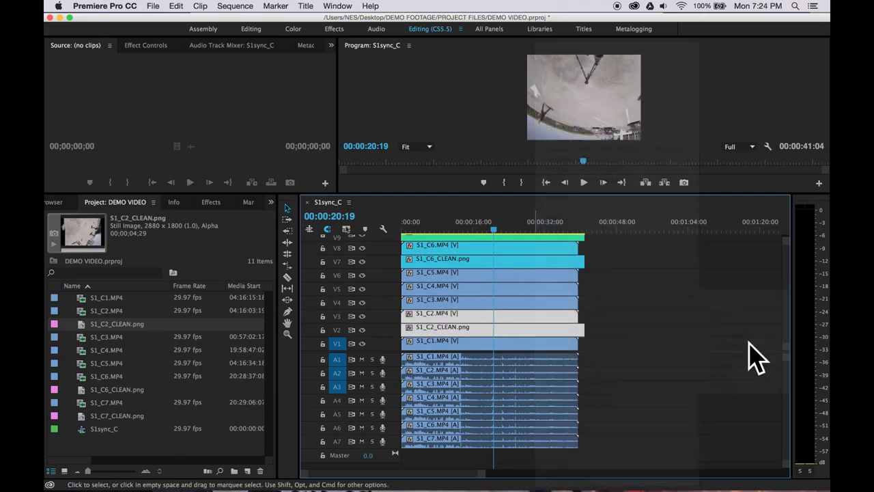
{"action": "left_click", "coordinate": [655, 348]}
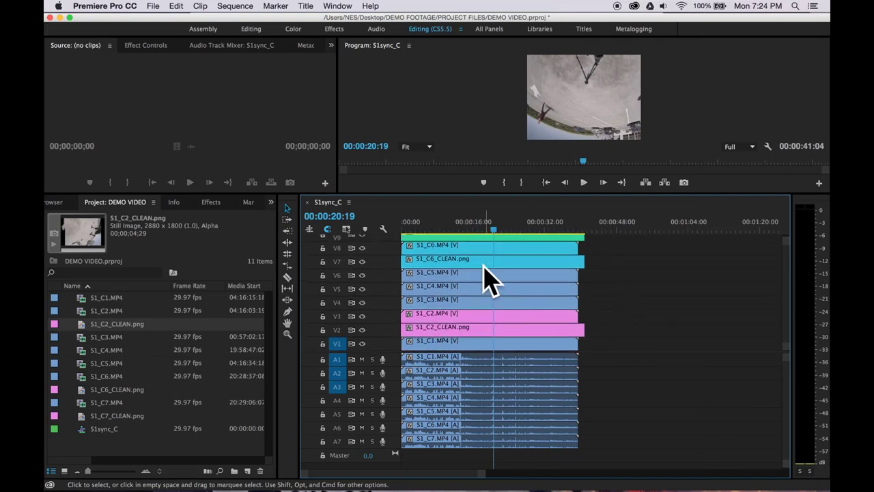
- Scrub through the start of the sequence to 00:00:12:24 and split the clips on all tracks there with the Razor tool
{"action": "left_click", "coordinate": [400, 223]}
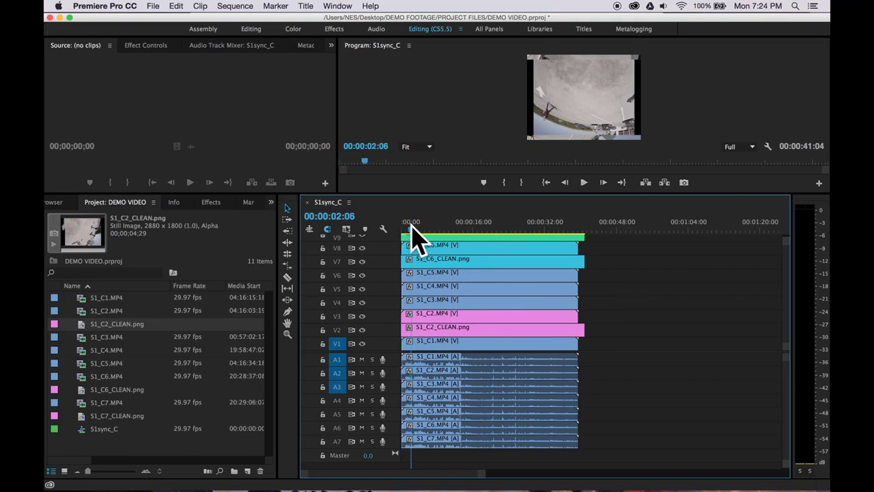
{"action": "left_click_drag", "start_coordinate": [412, 226], "coordinate": [406, 228]}
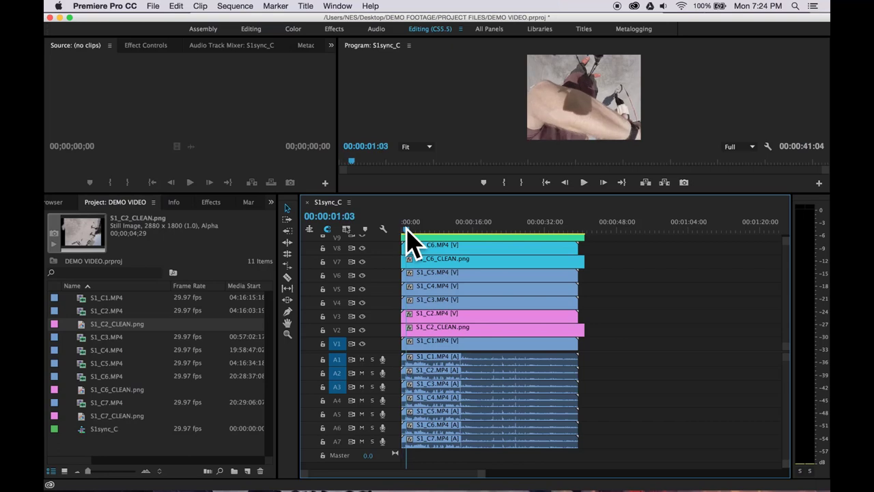
{"action": "scroll", "coordinate": [424, 274], "scroll_direction": "up", "scroll_amount": 2}
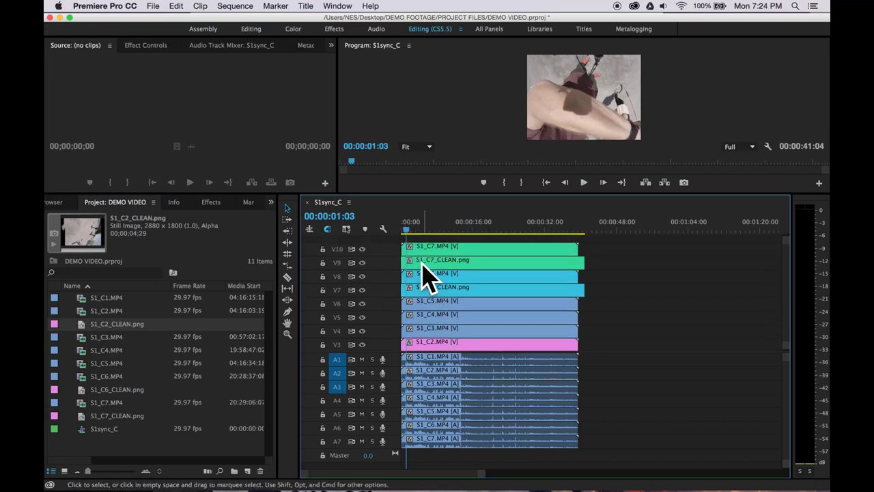
{"action": "left_click_drag", "start_coordinate": [410, 229], "coordinate": [458, 229]}
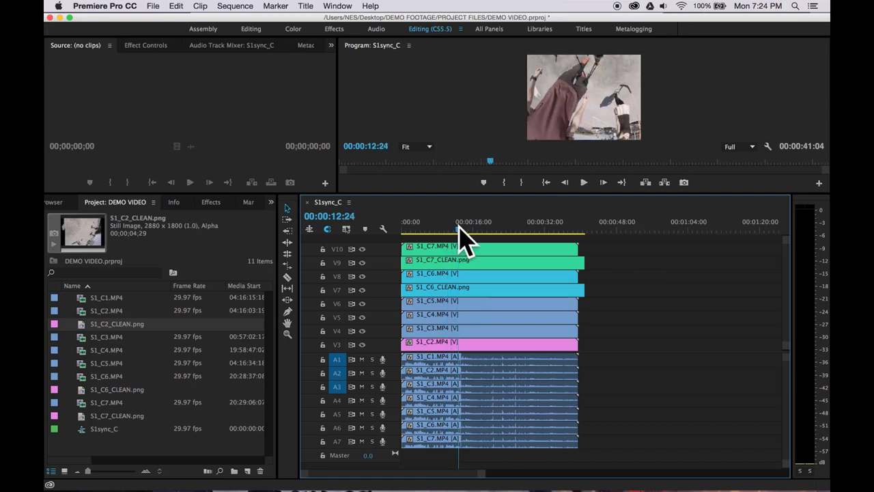
{"action": "key", "text": "c"}
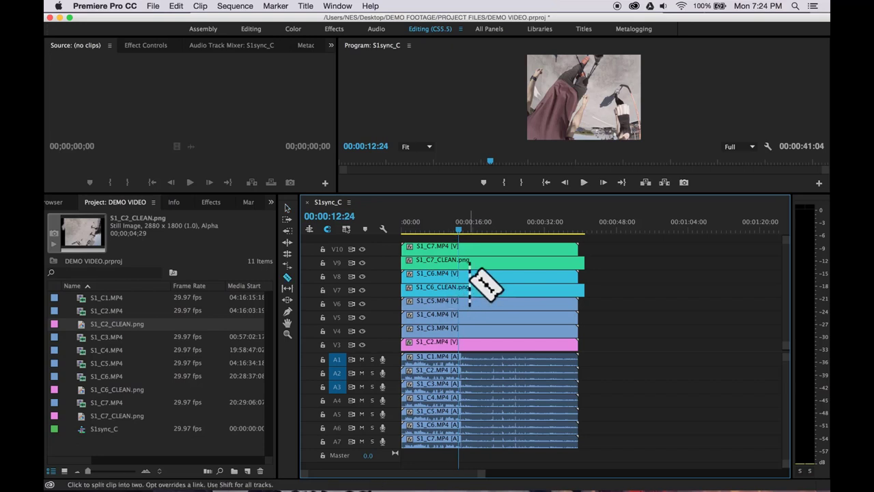
{"action": "left_click", "coordinate": [459, 273], "text": "shift"}
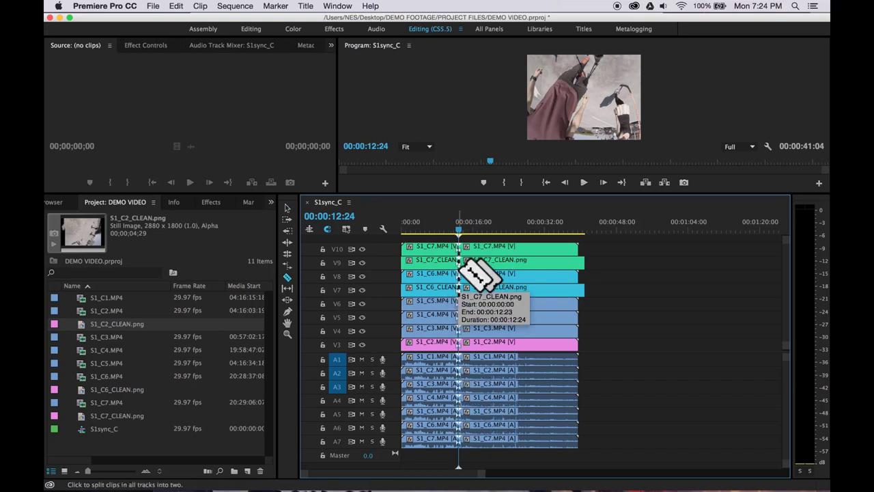
{"action": "key", "text": "v"}
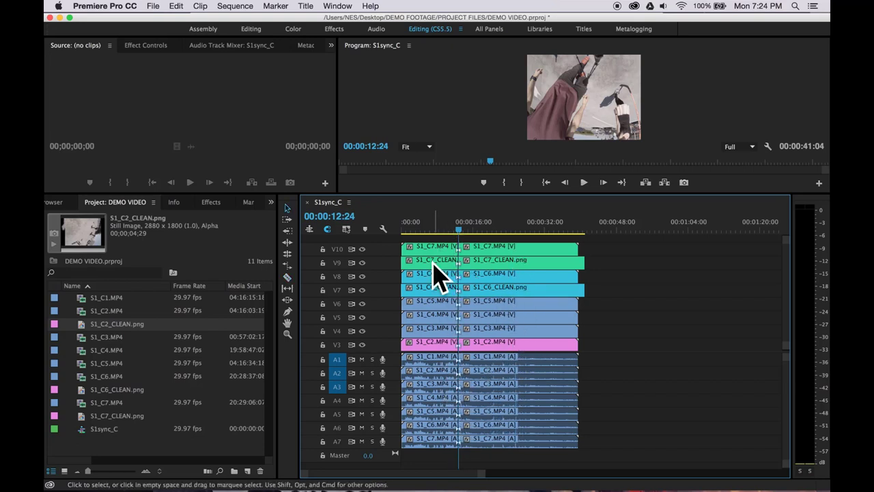
- Delete all clip segments before the cut at 00:00:12:24 and close the gap so the remaining footage starts at the sequence beginning
{"action": "left_click_drag", "start_coordinate": [437, 251], "coordinate": [430, 471]}
{"action": "key", "text": "Delete"}
{"action": "left_click", "coordinate": [432, 322]}
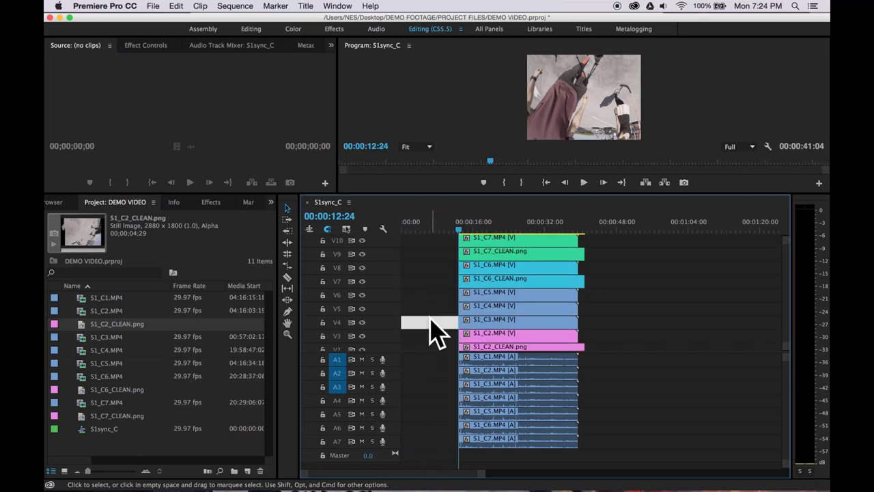
{"action": "key", "text": "Delete"}
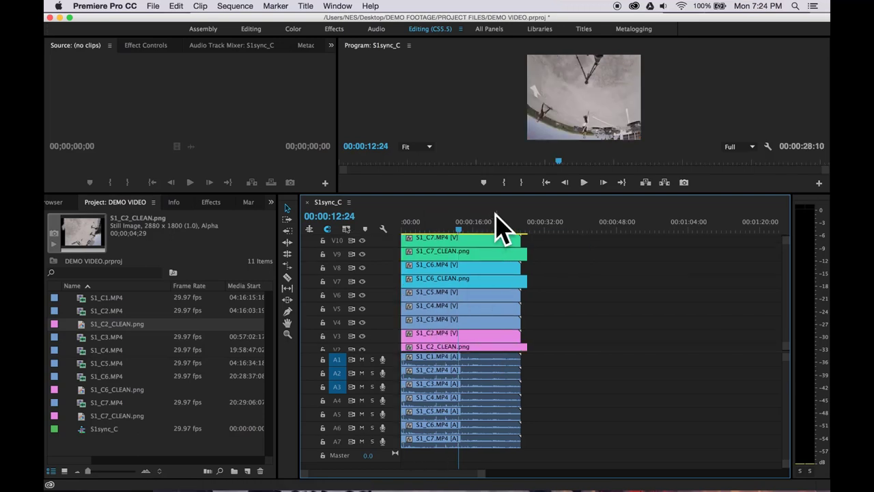
- Split the clips on all tracks at 00:00:25:14 with the Razor tool
{"action": "left_click_drag", "start_coordinate": [495, 222], "coordinate": [515, 225]}
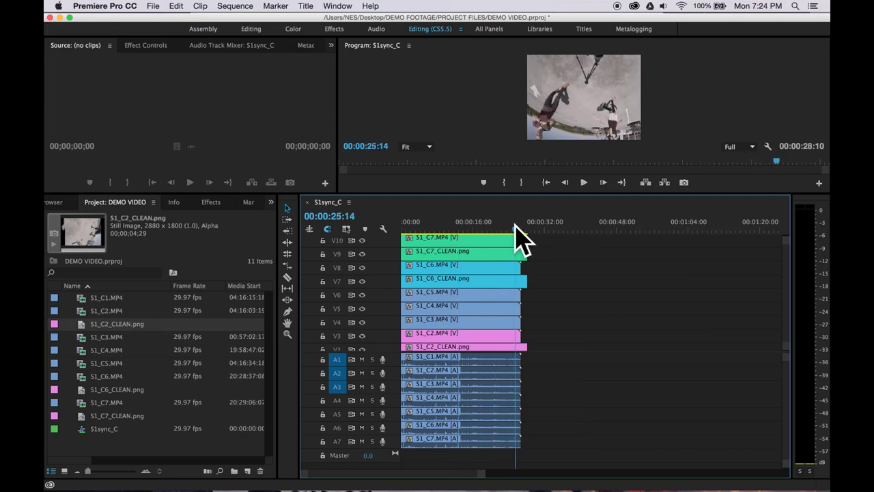
{"action": "key", "text": "c"}
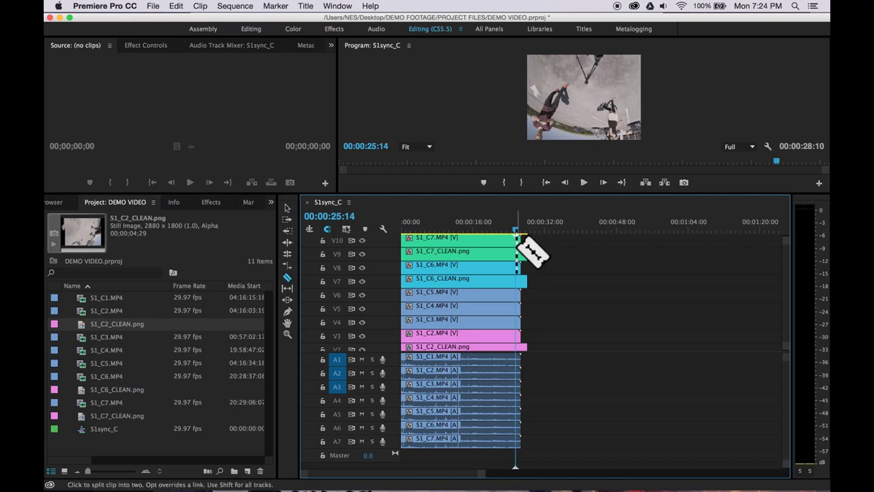
{"action": "left_click", "coordinate": [516, 260], "text": "shift"}
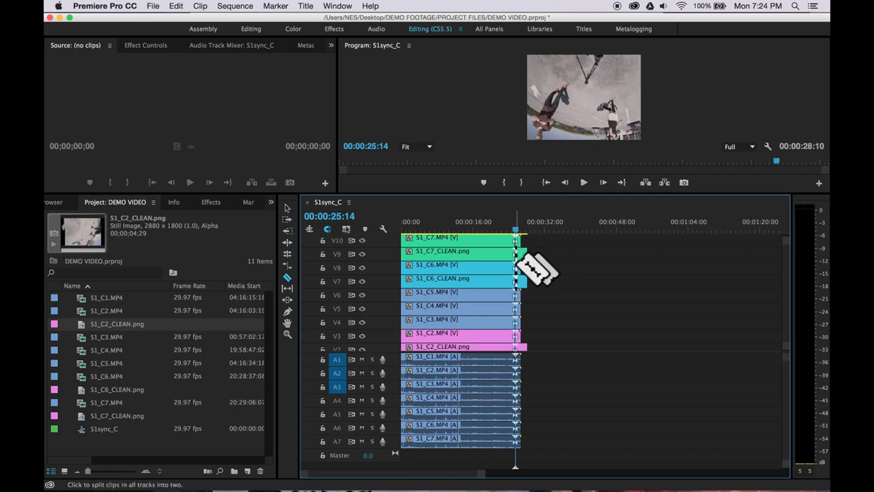
{"action": "key", "text": "v"}
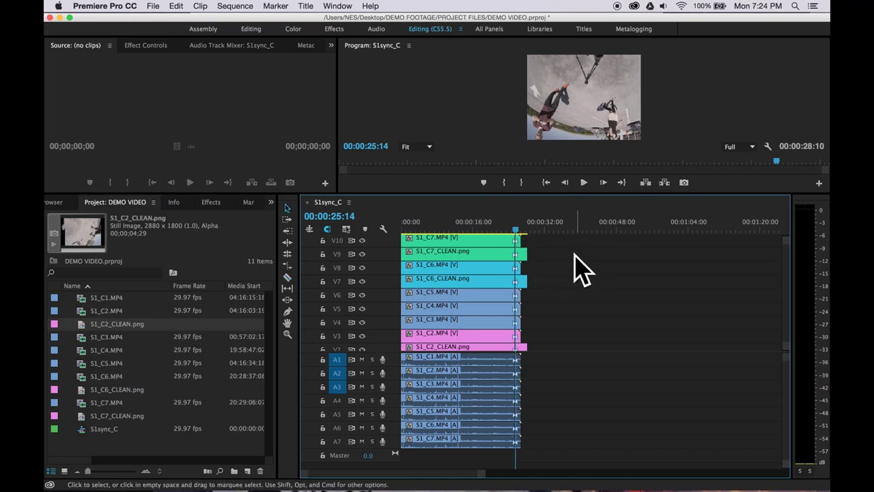
- Delete all clip segments after the cut at 00:00:25:14 so every track ends at that point
{"action": "key", "text": "grave"}
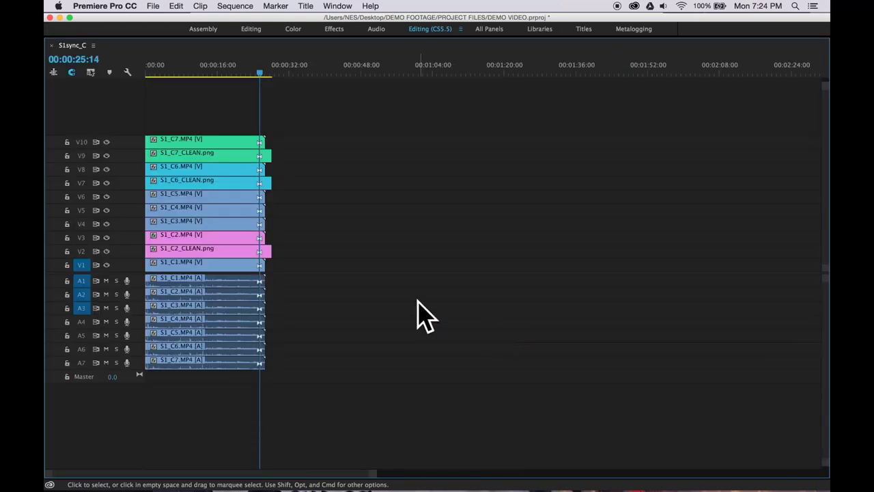
{"action": "left_click_drag", "start_coordinate": [225, 117], "coordinate": [250, 367]}
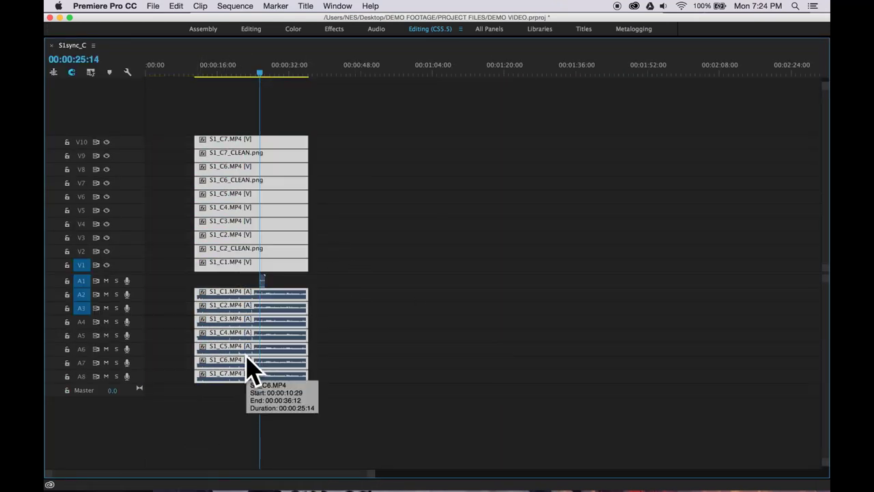
{"action": "key", "text": "Escape"}
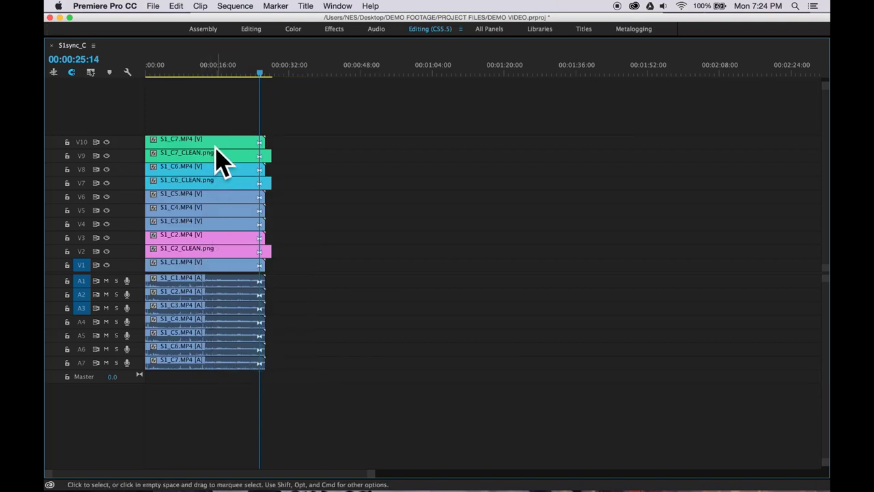
{"action": "left_click_drag", "start_coordinate": [212, 120], "coordinate": [185, 270]}
{"action": "left_click", "coordinate": [294, 232]}
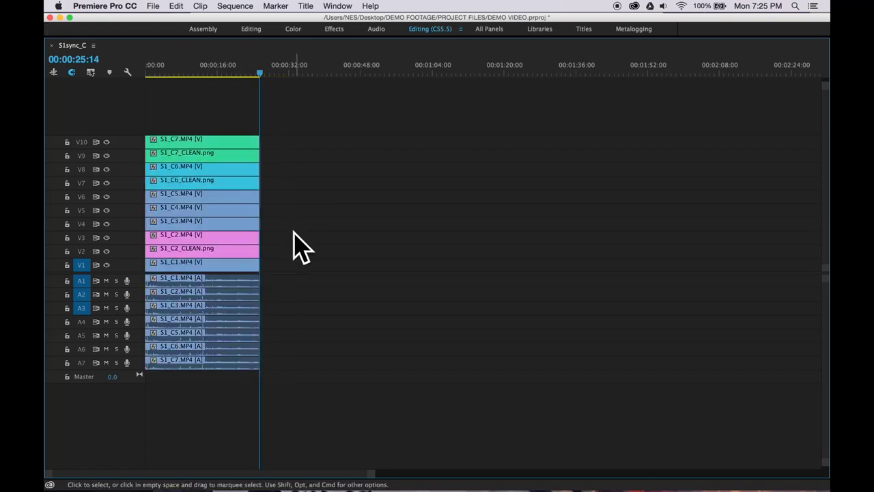
{"action": "key", "text": "grave"}
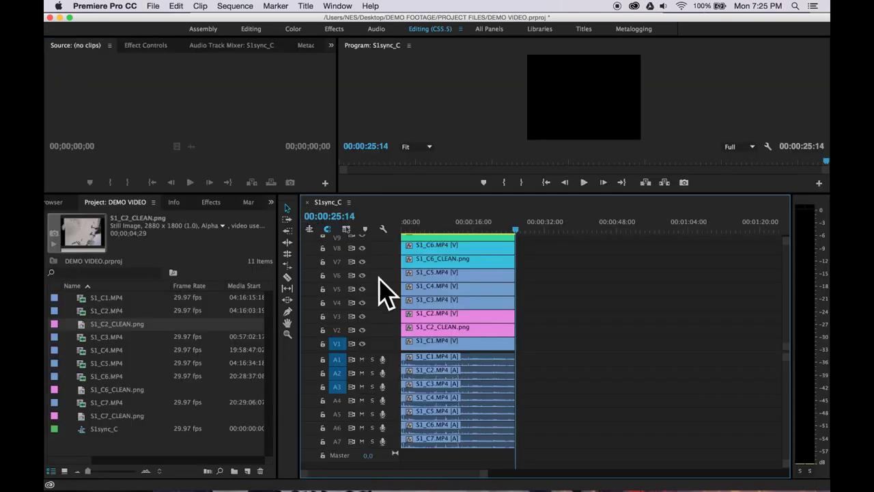
- Select S1_C7.MP4, go to about 00:00:12:20, and hide and reshow V10 to compare the footage with the cleaned image beneath
{"action": "scroll", "coordinate": [553, 293], "scroll_direction": "up", "scroll_amount": 2}
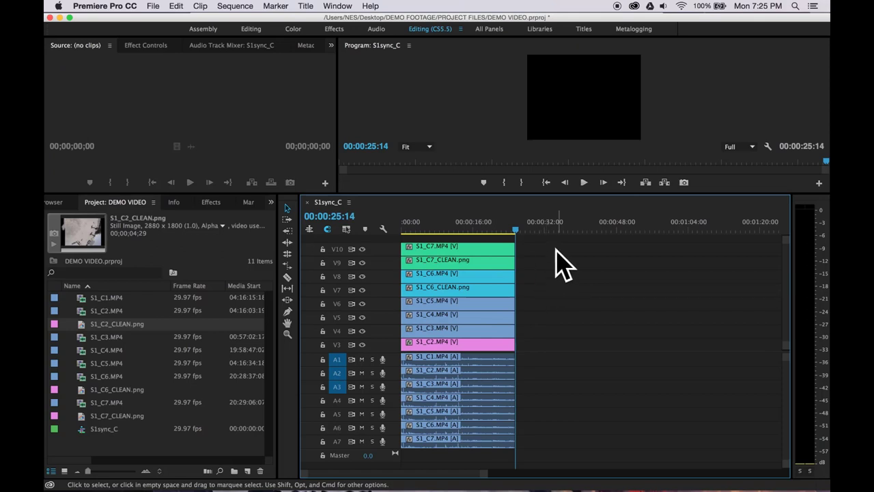
{"action": "left_click", "coordinate": [480, 253]}
{"action": "left_click", "coordinate": [458, 227]}
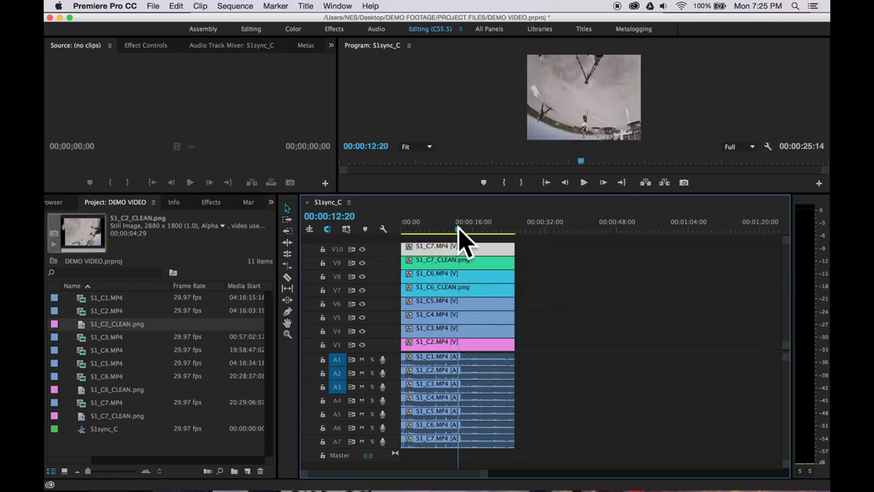
{"action": "left_click", "coordinate": [363, 249]}
{"action": "left_click", "coordinate": [363, 249]}
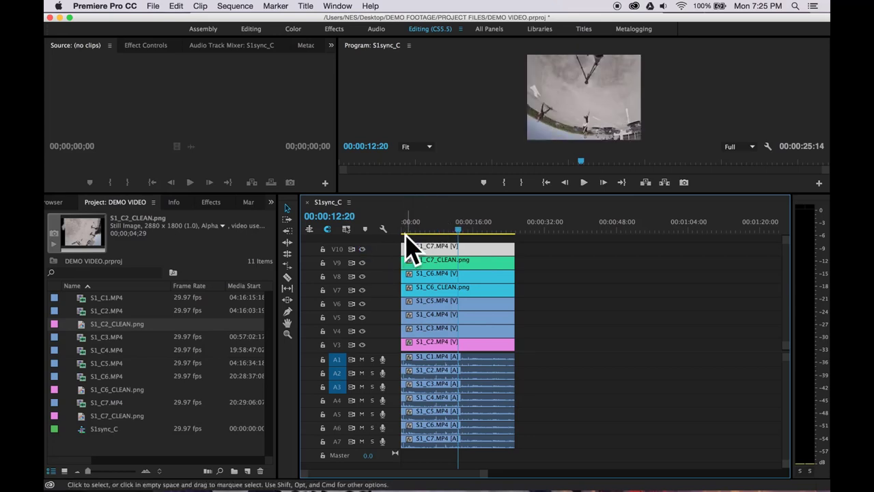
- Enlarge the Program monitor for a bigger preview, keeping the V10 and V9 tracks in view, and clear the clip selection
{"action": "left_click_drag", "start_coordinate": [415, 194], "coordinate": [401, 277]}
{"action": "scroll", "coordinate": [430, 375], "scroll_direction": "up", "scroll_amount": 3}
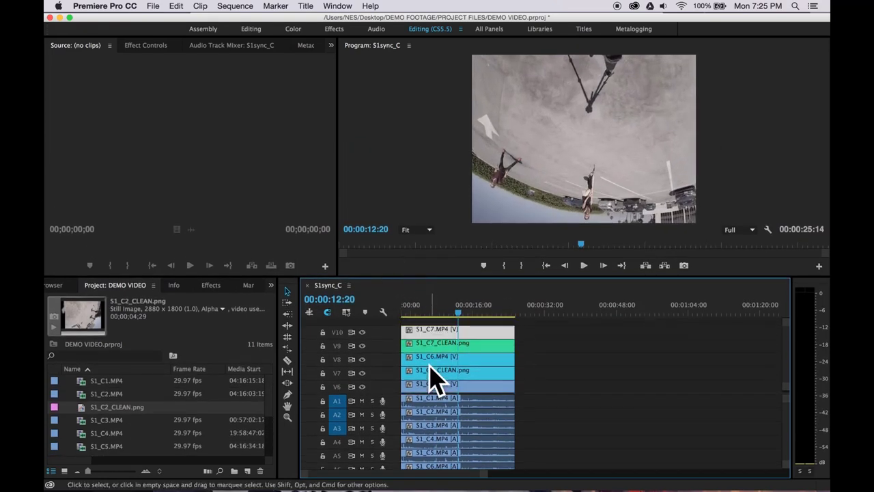
{"action": "left_click", "coordinate": [545, 350]}
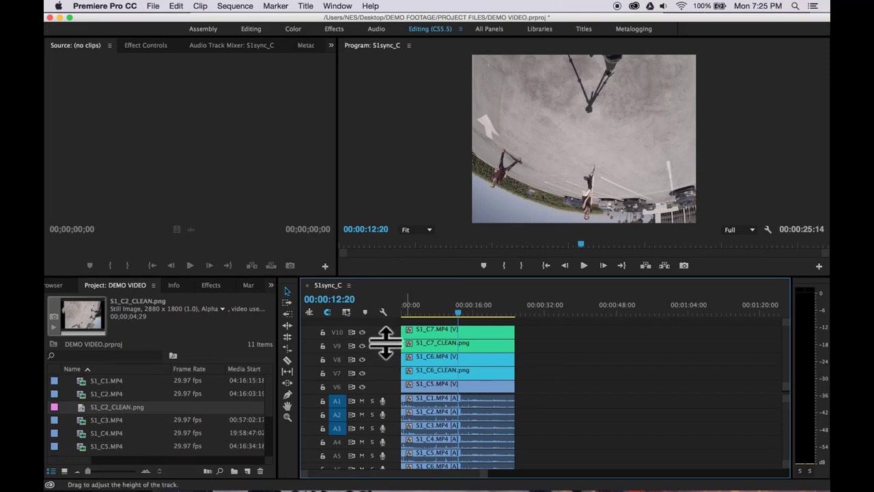
- Find the Crop effect among the video effects and apply it to S1_C7.MP4 on V10
{"action": "left_click", "coordinate": [423, 333]}
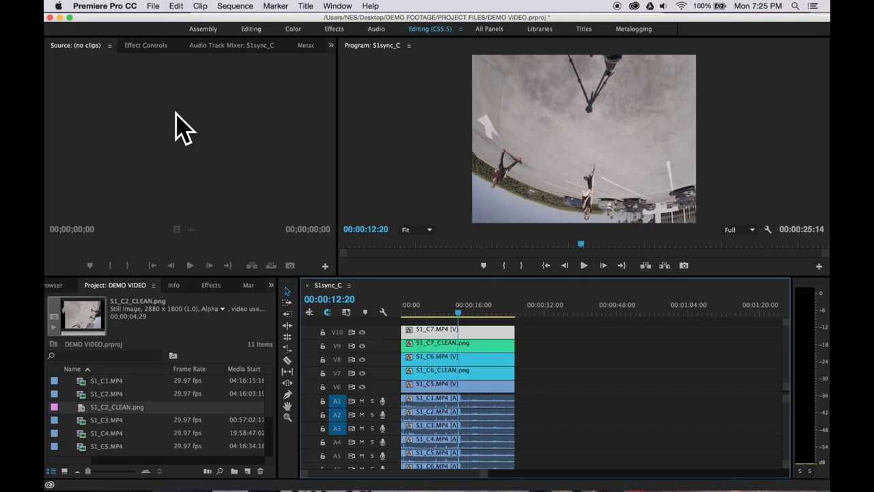
{"action": "left_click", "coordinate": [152, 45]}
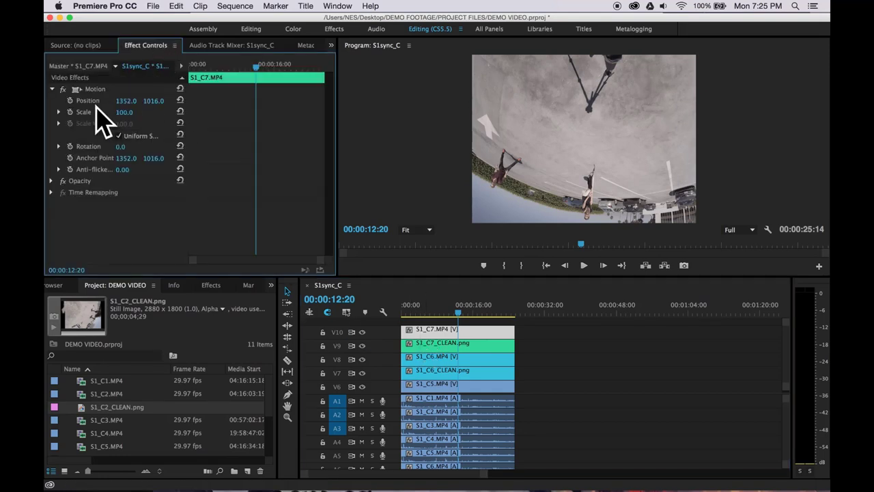
{"action": "left_click", "coordinate": [212, 286]}
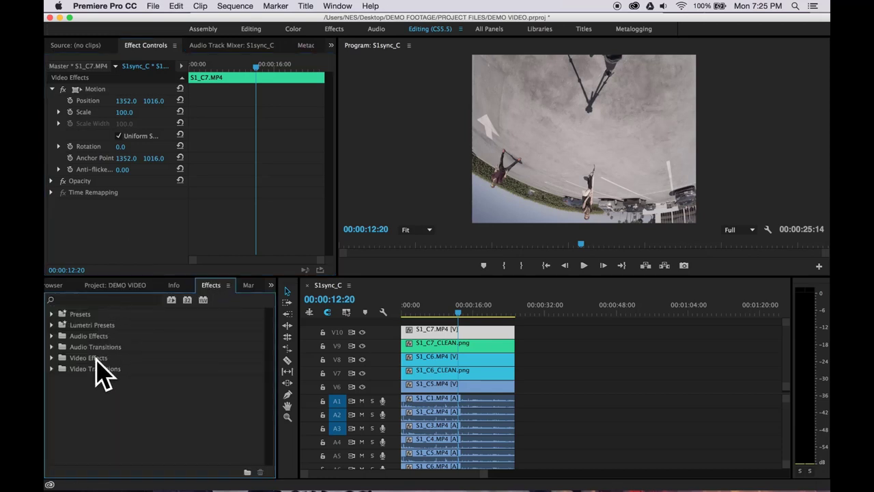
{"action": "left_click", "coordinate": [52, 358]}
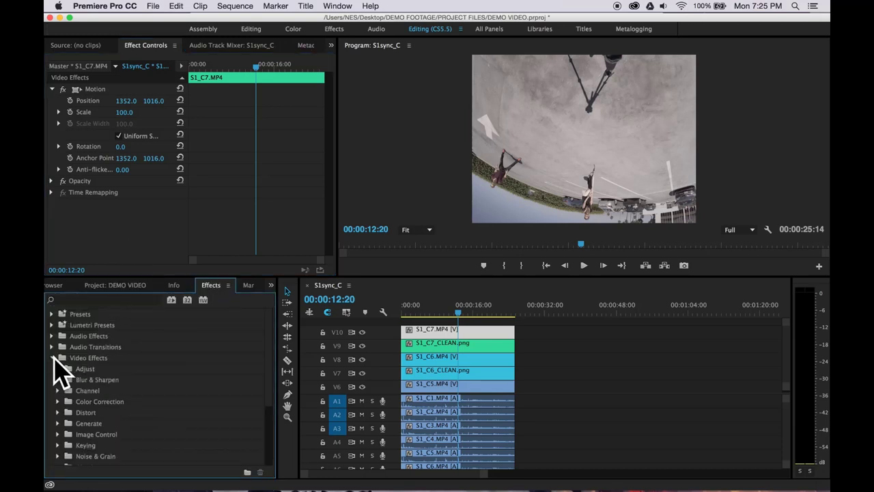
{"action": "left_click", "coordinate": [117, 301]}
{"action": "type", "text": "crop"}
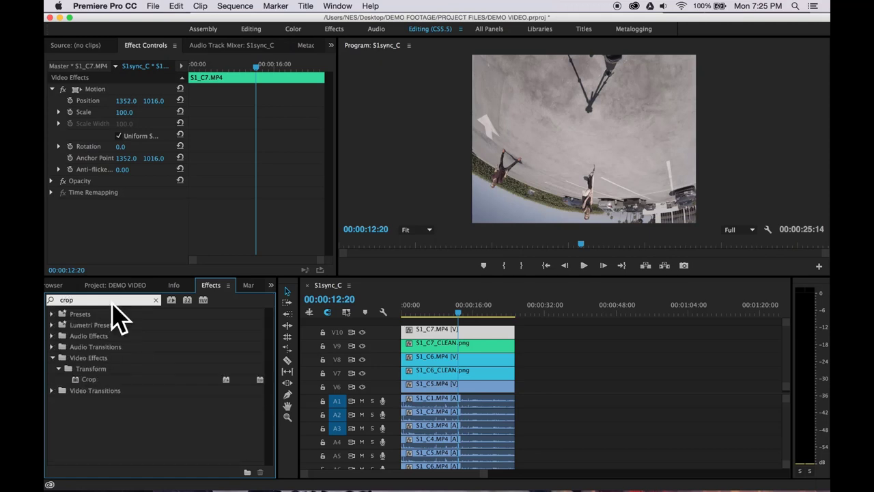
{"action": "left_click", "coordinate": [83, 381]}
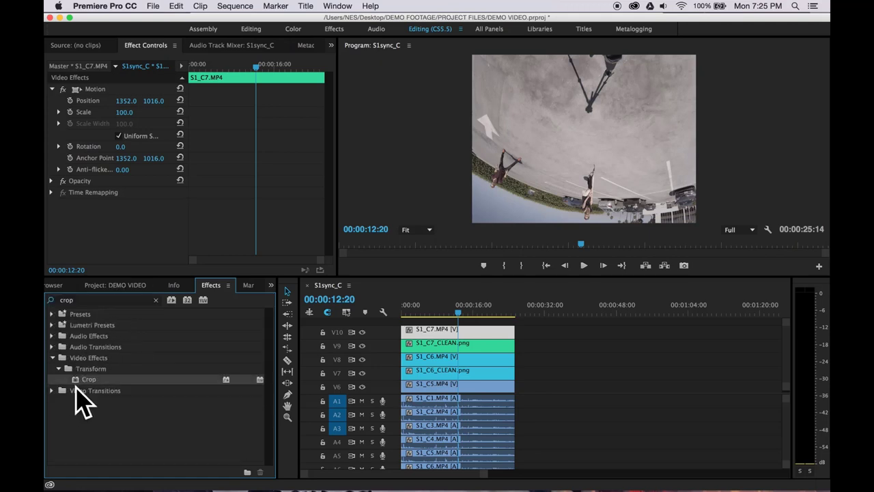
{"action": "double_click", "coordinate": [77, 386]}
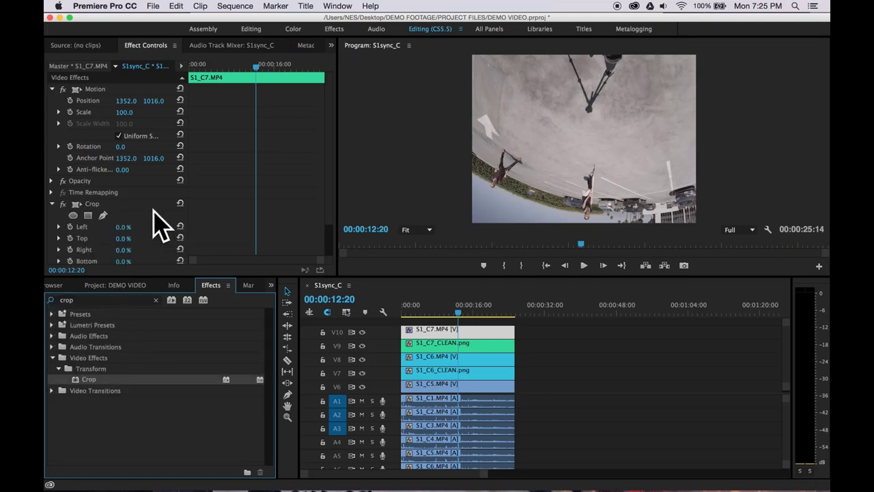
- Draw a closed freehand pen mask around the tripod at the upper edge of the frame for the Crop effect on S1_C7.MP4
{"action": "left_click", "coordinate": [103, 216]}
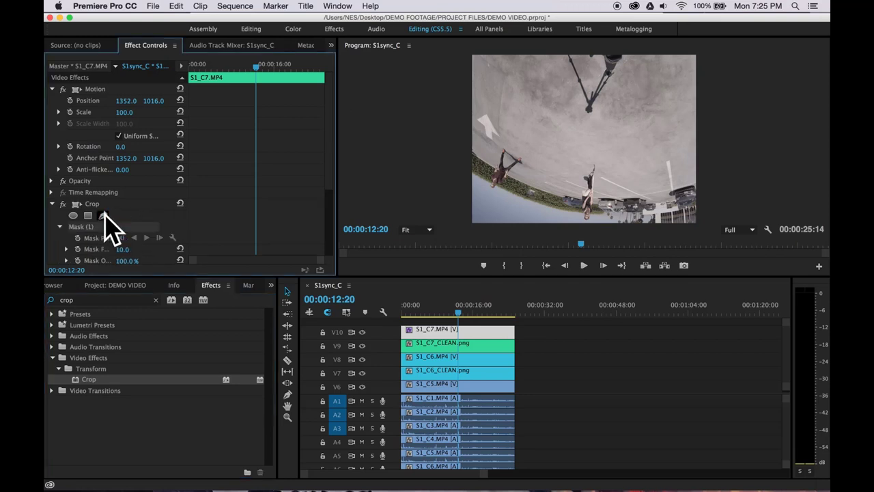
{"action": "left_click", "coordinate": [588, 118]}
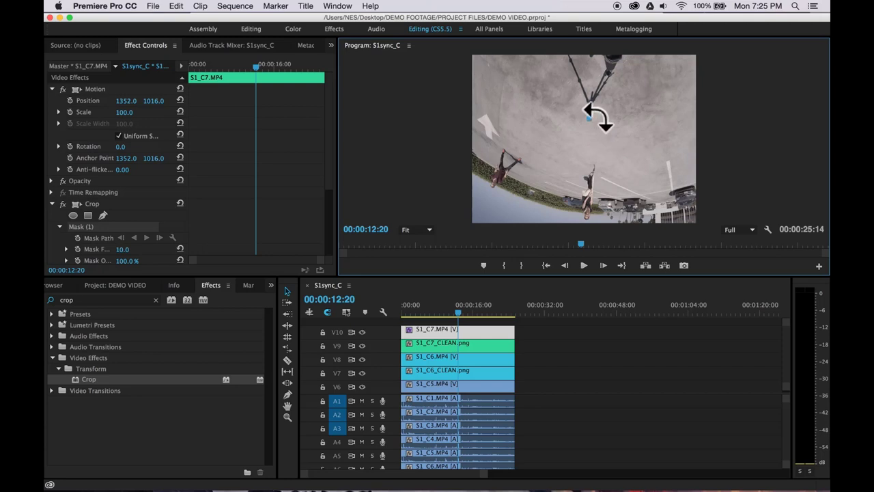
{"action": "left_click", "coordinate": [608, 110]}
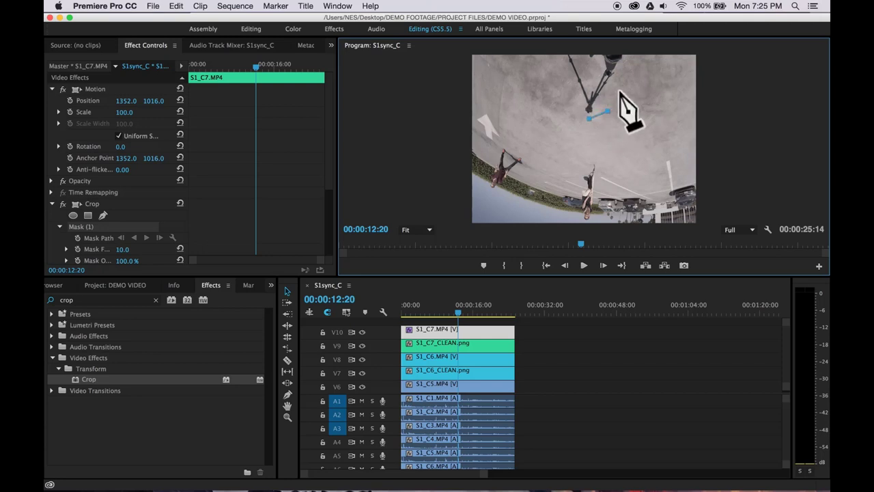
{"action": "left_click", "coordinate": [619, 91]}
{"action": "left_click", "coordinate": [633, 65]}
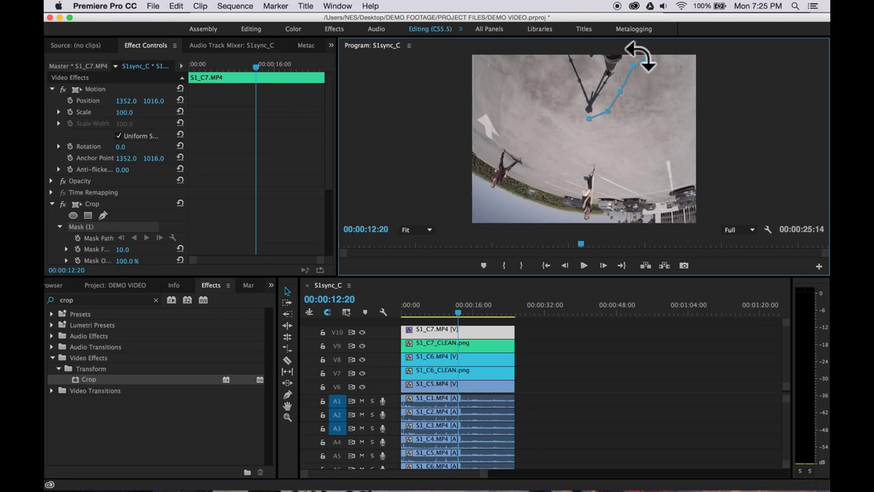
{"action": "left_click", "coordinate": [646, 62]}
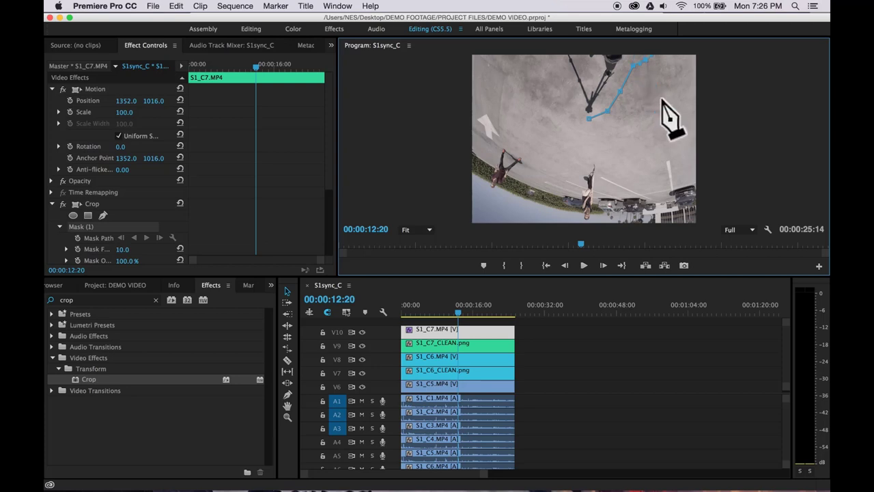
{"action": "left_click", "coordinate": [647, 61]}
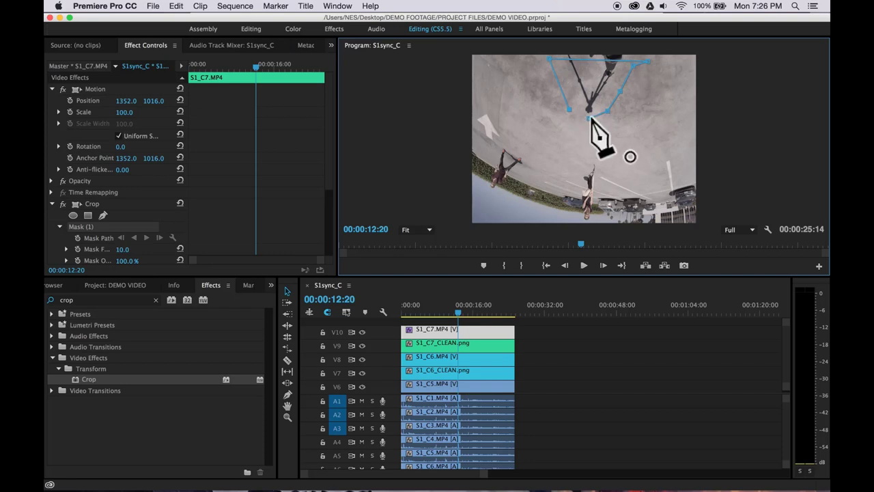
{"action": "left_click_drag", "start_coordinate": [561, 65], "coordinate": [572, 57]}
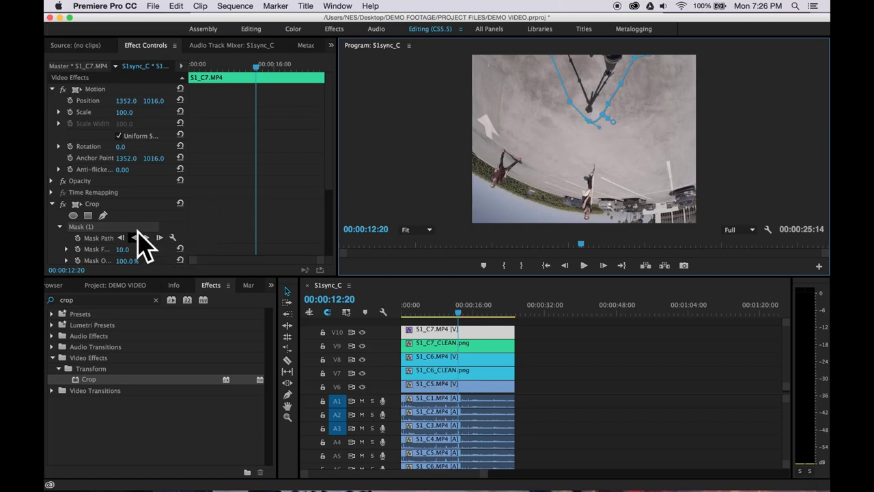
- Invert the Crop effect's mask on S1_C7.MP4 and set the Bottom crop to 100%
{"action": "scroll", "coordinate": [140, 229], "scroll_direction": "down", "scroll_amount": 3}
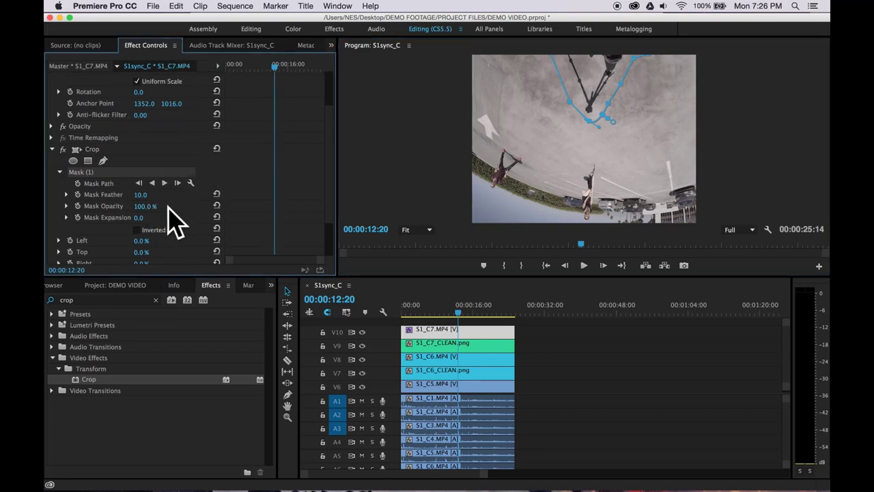
{"action": "scroll", "coordinate": [176, 223], "scroll_direction": "down", "scroll_amount": 2}
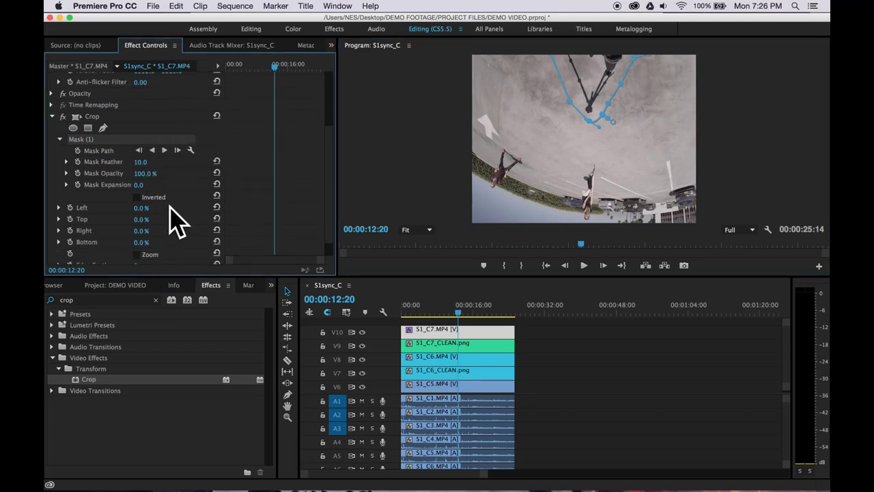
{"action": "left_click", "coordinate": [138, 196]}
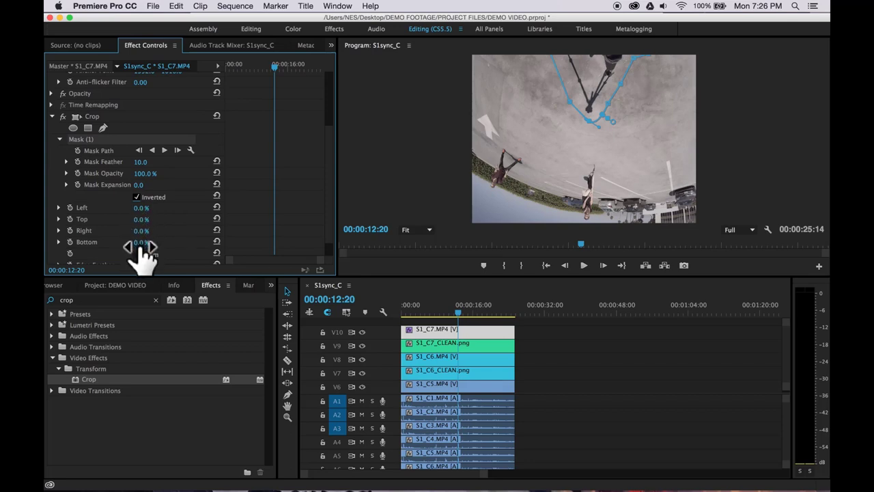
{"action": "left_click_drag", "start_coordinate": [141, 242], "coordinate": [198, 242]}
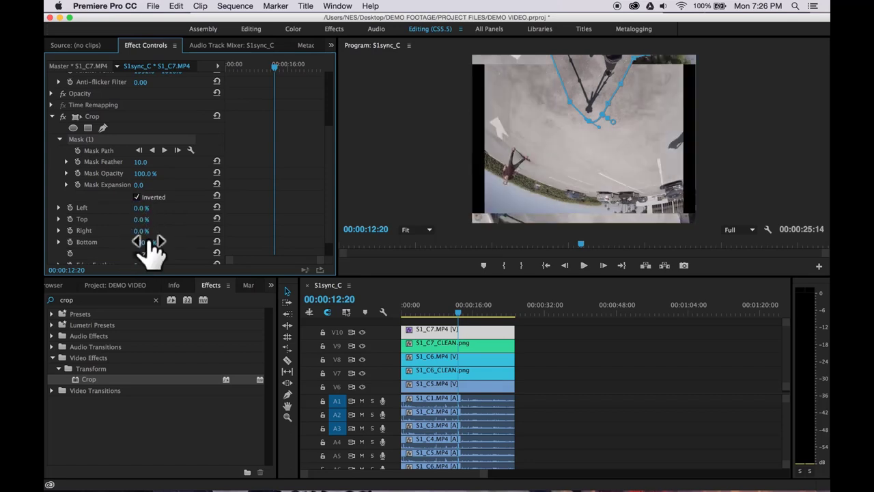
- Turn off the inversion of the Crop effect's mask on S1_C7.MP4 and set its Mask Feather to 45
{"action": "left_click", "coordinate": [418, 348]}
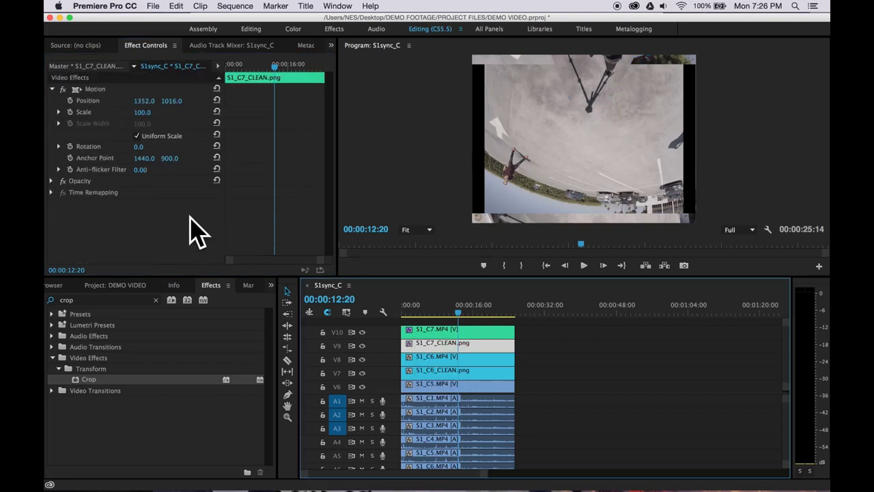
{"action": "left_click", "coordinate": [432, 330]}
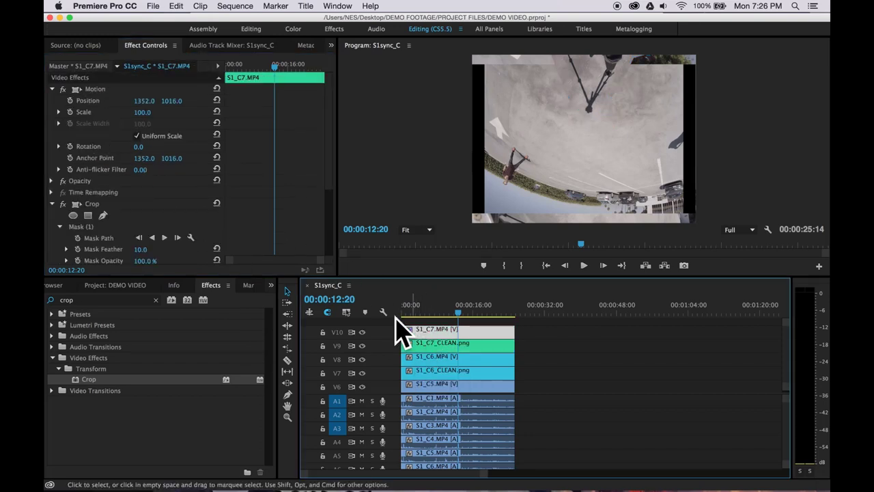
{"action": "scroll", "coordinate": [167, 217], "scroll_direction": "down", "scroll_amount": 3}
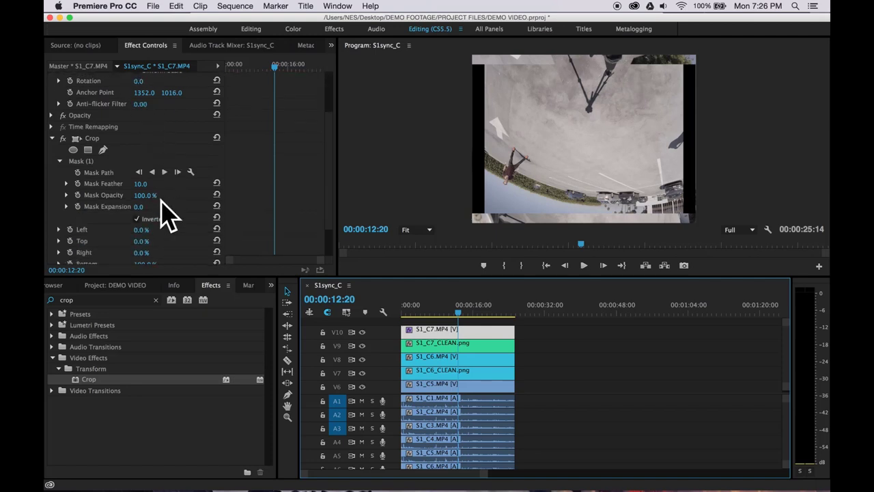
{"action": "left_click", "coordinate": [137, 219]}
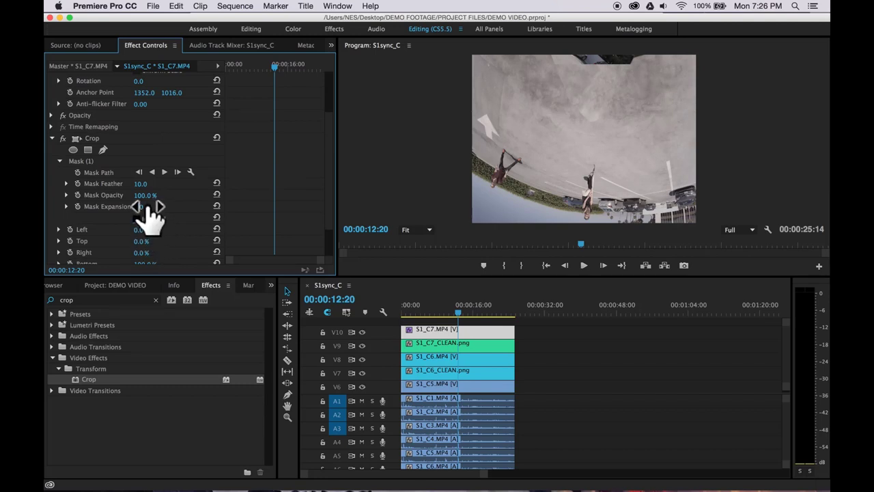
{"action": "left_click_drag", "start_coordinate": [144, 184], "coordinate": [151, 185]}
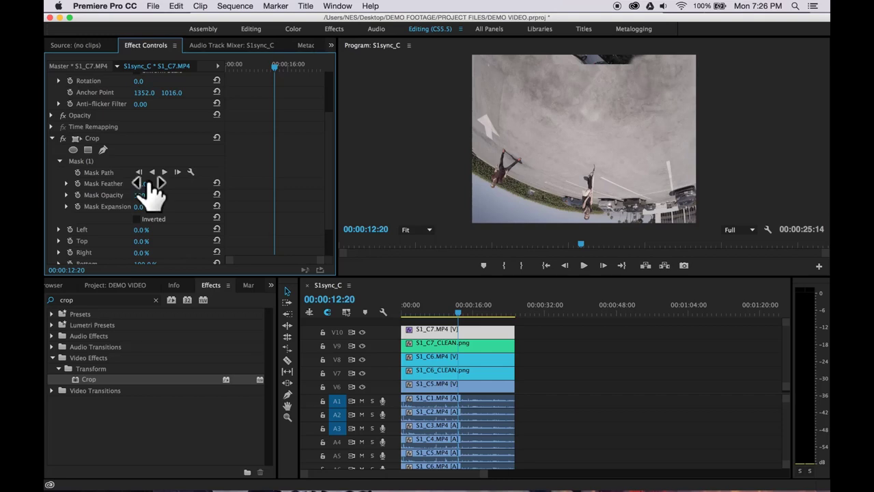
- Scale S1_C7_CLEAN.png on V9 to 115 and check the masked composite at an earlier and a later frame
{"action": "left_click", "coordinate": [423, 344]}
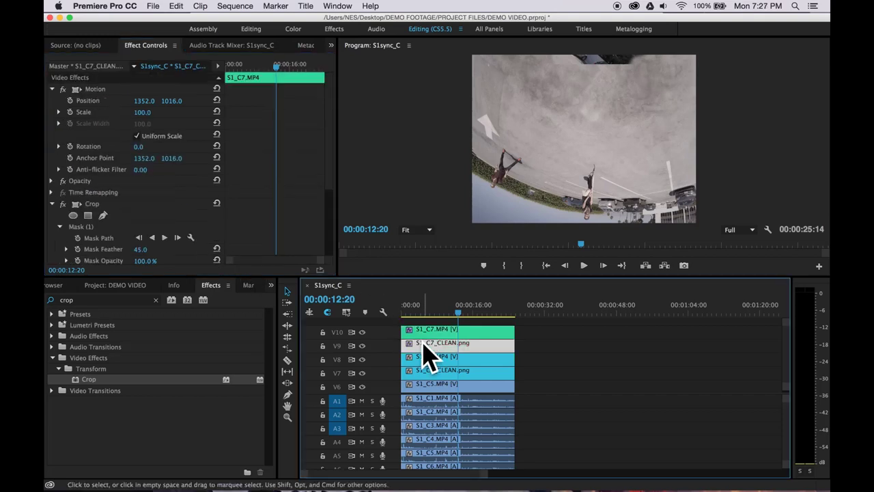
{"action": "left_click", "coordinate": [142, 113]}
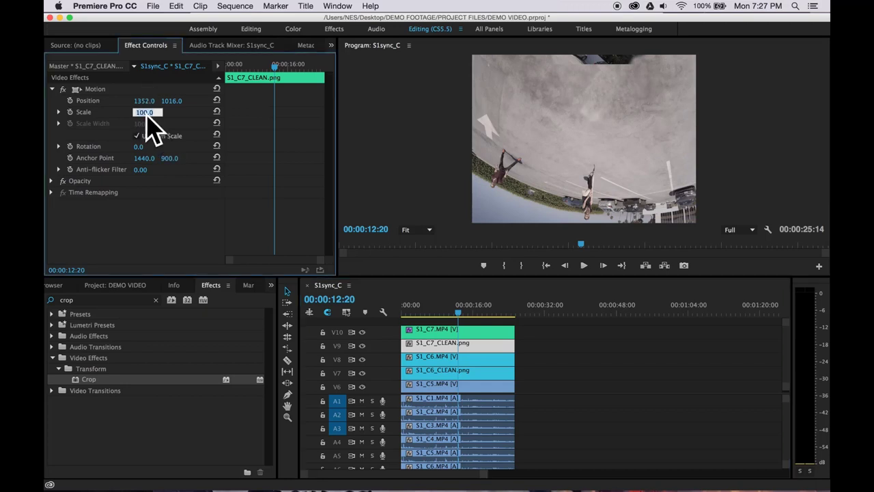
{"action": "left_click", "coordinate": [175, 209]}
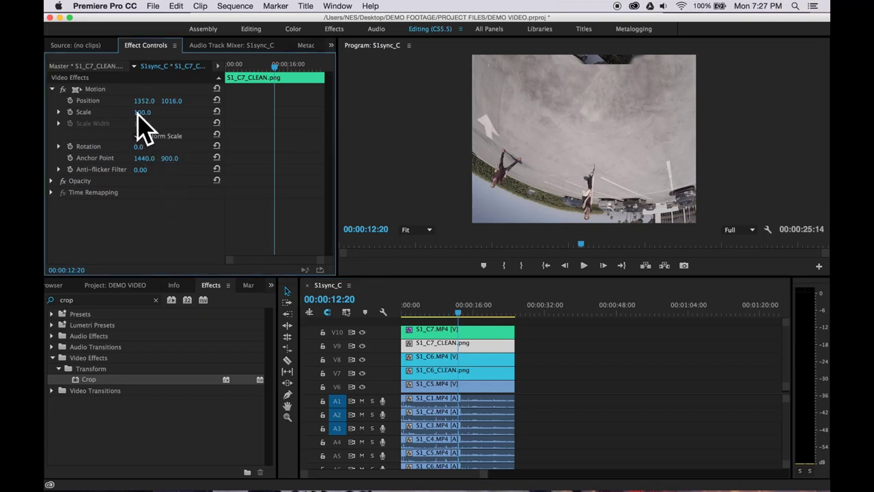
{"action": "left_click_drag", "start_coordinate": [139, 113], "coordinate": [151, 113]}
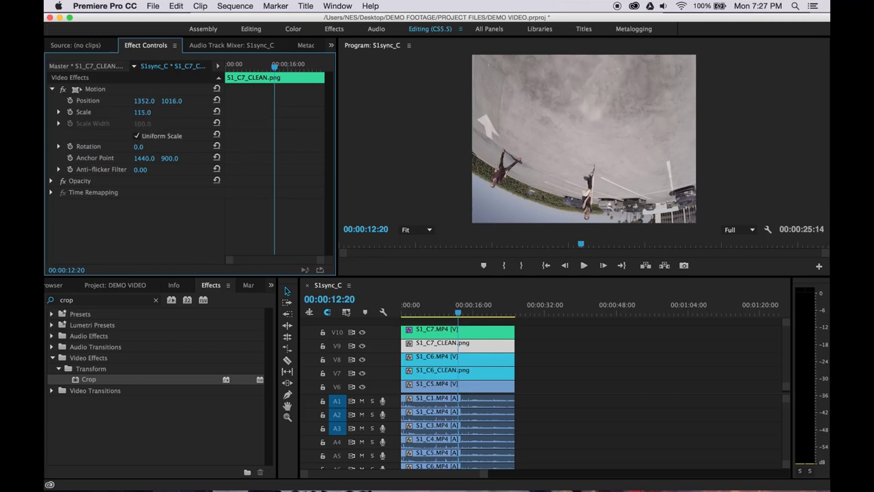
{"action": "left_click", "coordinate": [426, 311]}
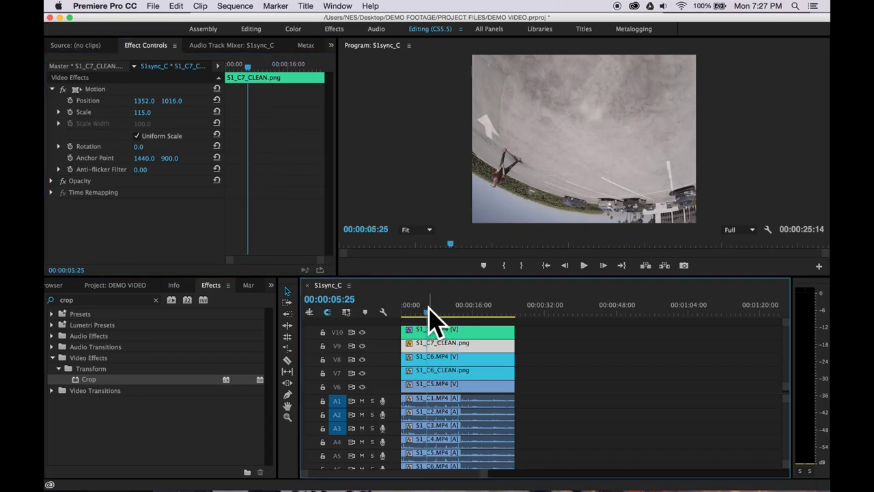
{"action": "left_click", "coordinate": [498, 314]}
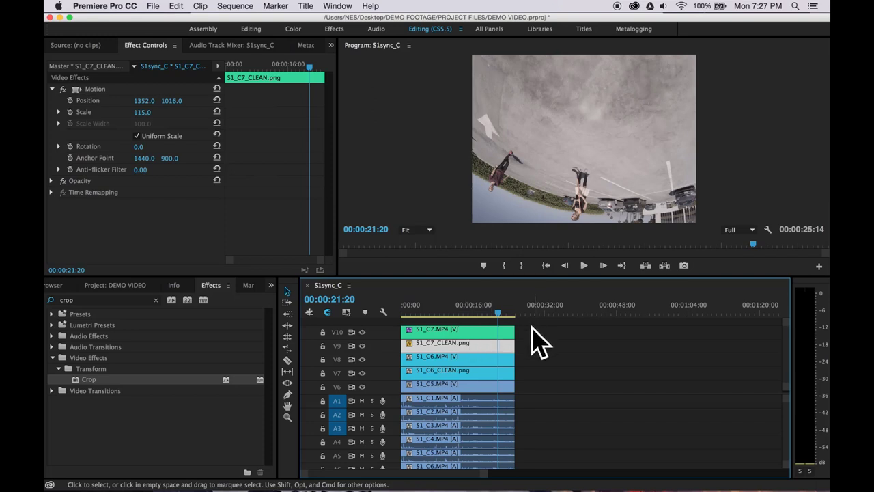
- Hide the output of the V10 and V9 tracks and select S1_C6.MP4 on V8
{"action": "left_click", "coordinate": [540, 341]}
{"action": "left_click", "coordinate": [464, 331]}
{"action": "left_click", "coordinate": [442, 346]}
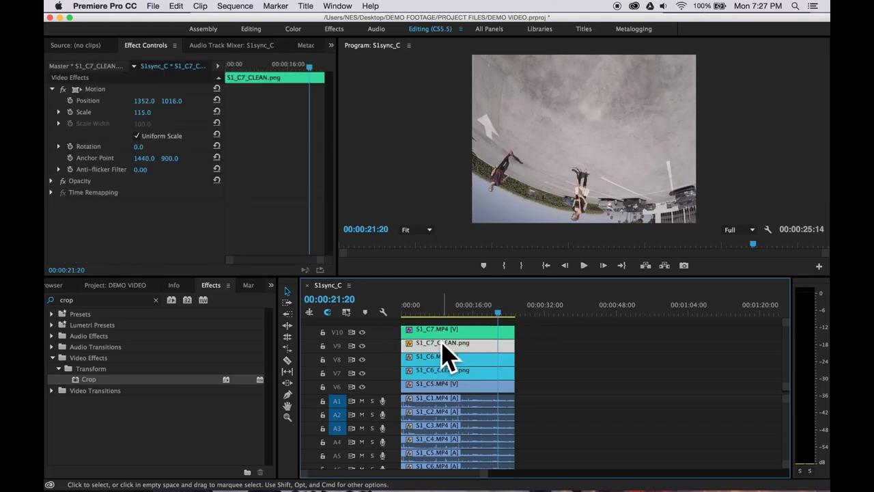
{"action": "left_click", "coordinate": [362, 332]}
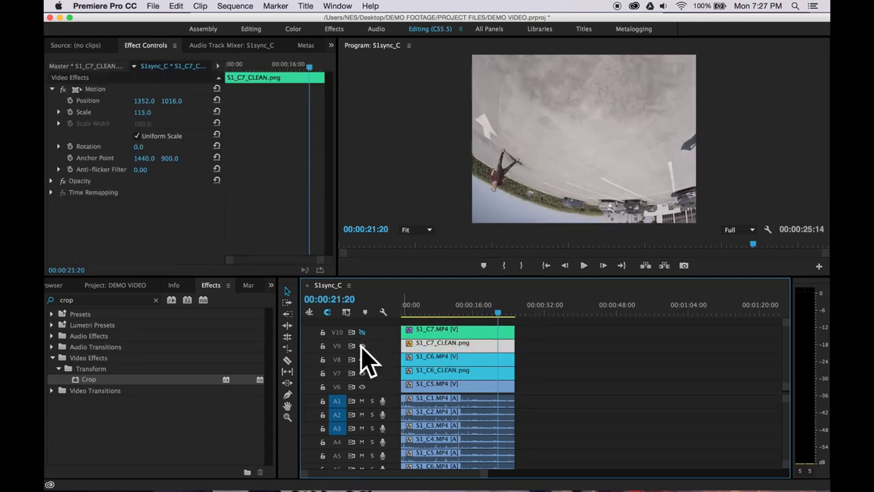
{"action": "left_click", "coordinate": [363, 346]}
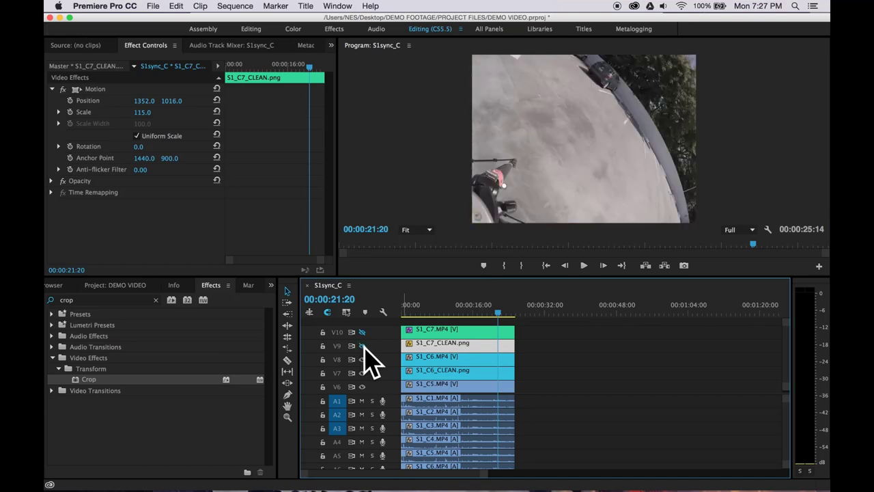
{"action": "left_click", "coordinate": [450, 355]}
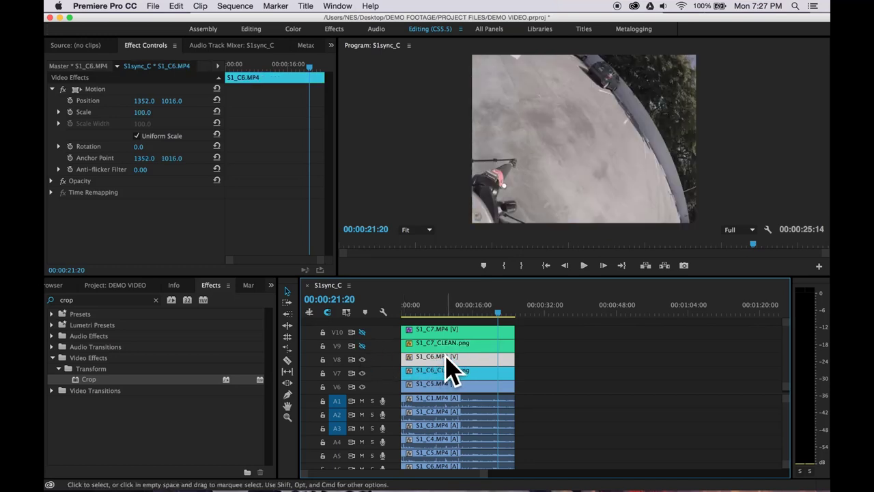
- Hide track V8, scale S1_C6_CLEAN.png to 114 so it fills the frame, and show V8 again
{"action": "left_click", "coordinate": [361, 359]}
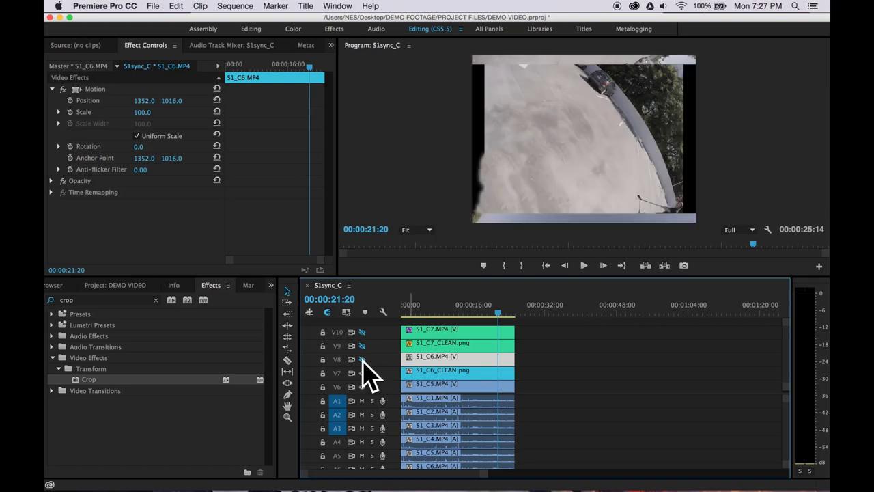
{"action": "left_click", "coordinate": [437, 371]}
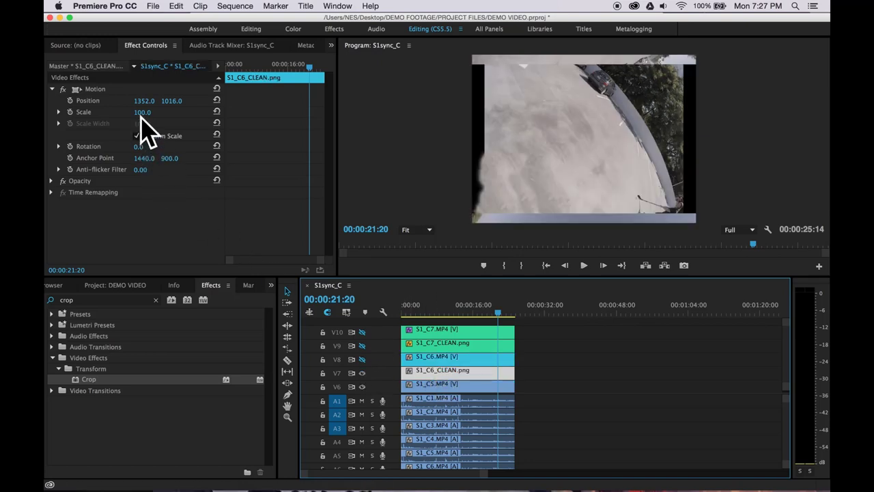
{"action": "left_click_drag", "start_coordinate": [139, 113], "coordinate": [148, 114]}
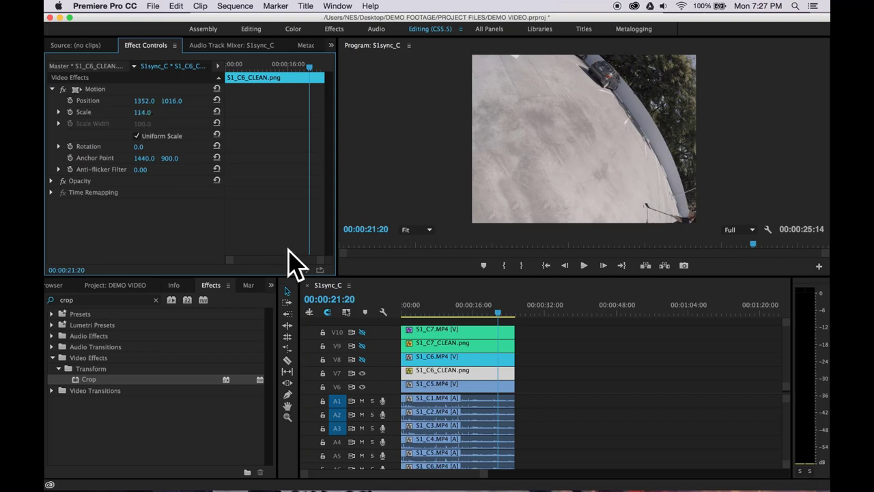
{"action": "left_click", "coordinate": [418, 375]}
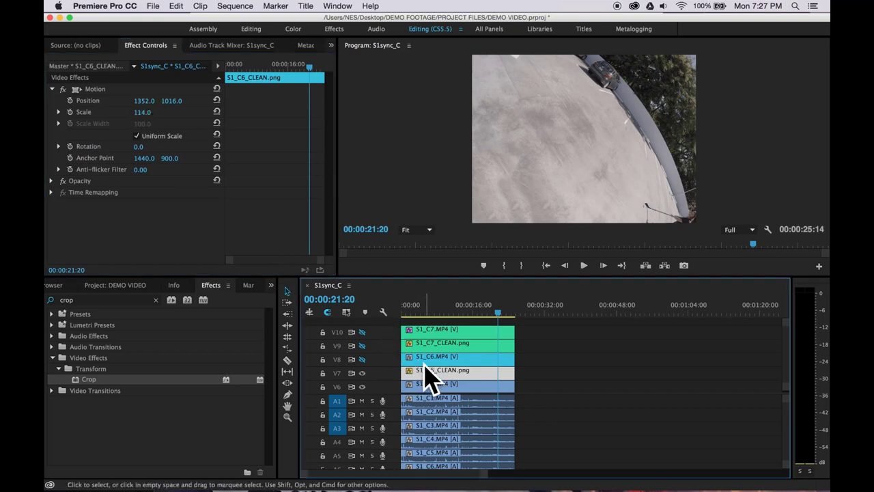
{"action": "left_click", "coordinate": [362, 360]}
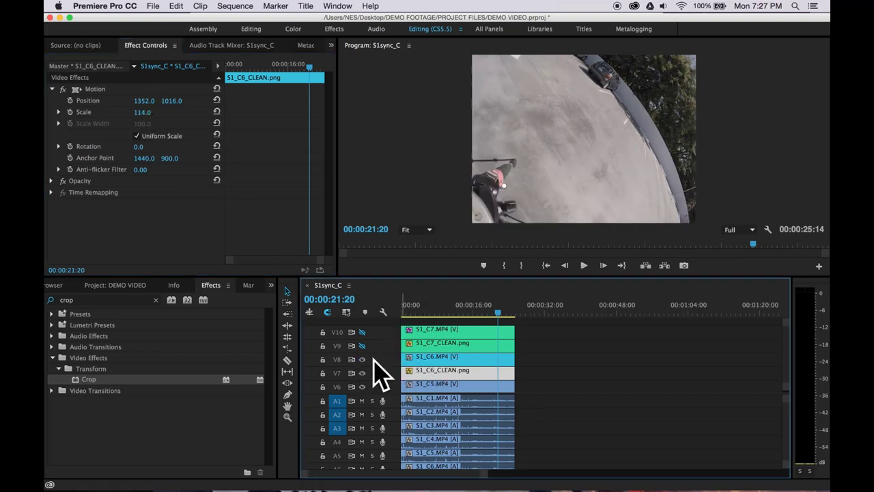
- Apply the Crop video effect to the S1_C6.MP4 clip on track V8
{"action": "left_click", "coordinate": [457, 358]}
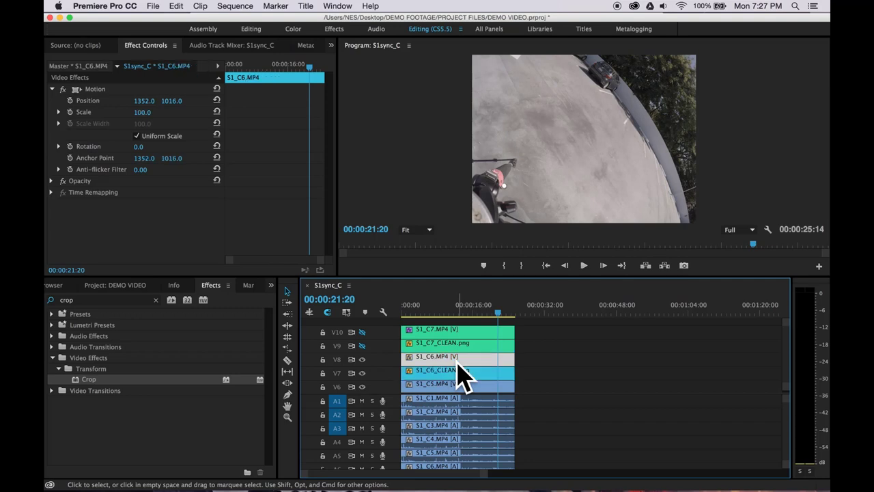
{"action": "double_click", "coordinate": [87, 380]}
{"action": "left_click", "coordinate": [104, 220]}
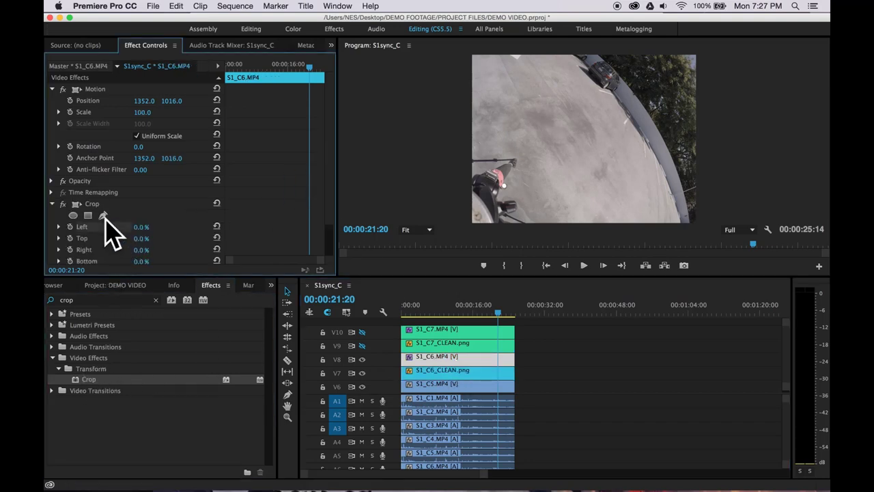
- Draw a closed freeform Crop mask around the tripod in the lower-left corner of the S1_C6.MP4 frame, extending its points past the frame edges
{"action": "left_click", "coordinate": [103, 214]}
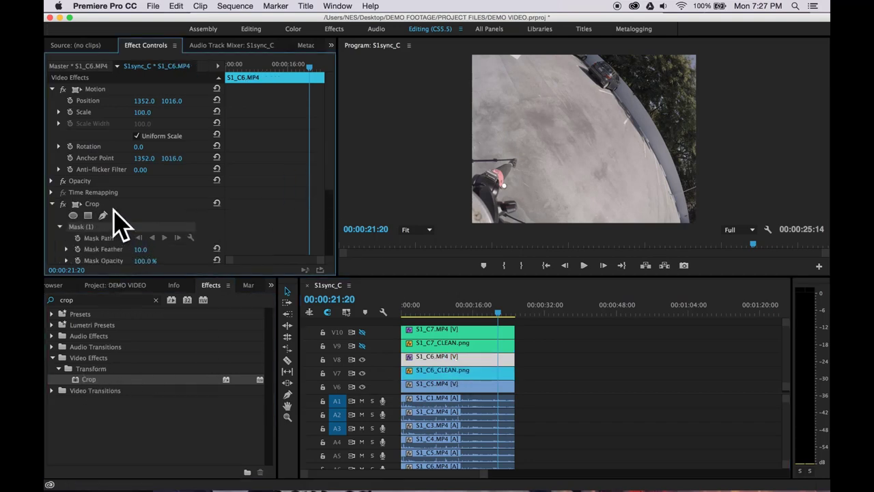
{"action": "left_click", "coordinate": [524, 144]}
{"action": "left_click", "coordinate": [492, 142]}
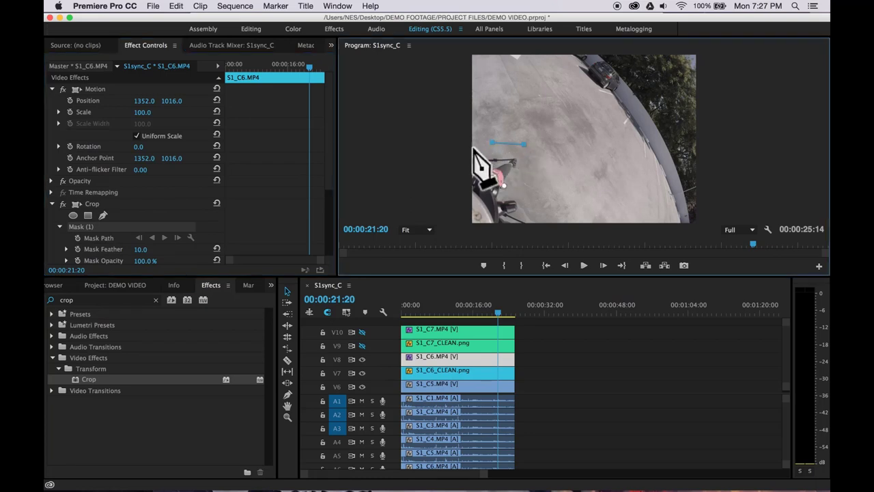
{"action": "left_click", "coordinate": [473, 148]}
{"action": "left_click", "coordinate": [540, 220]}
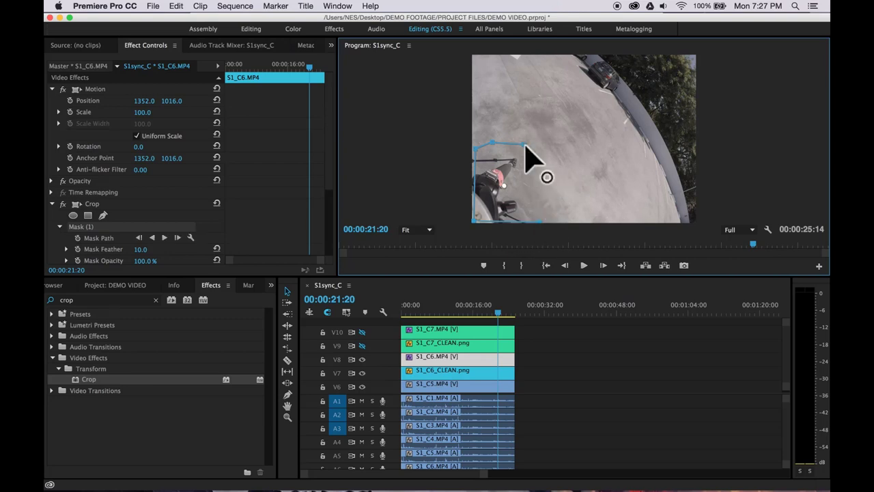
{"action": "left_click_drag", "start_coordinate": [507, 160], "coordinate": [524, 153]}
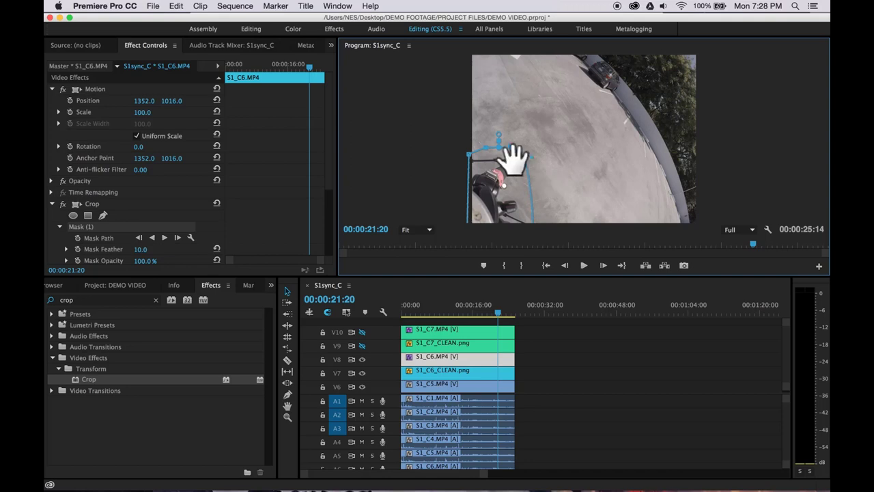
- Set the S1_C6.MP4 mask feather to 39 and increase the Right crop until the masked tripod area is fully removed
{"action": "scroll", "coordinate": [154, 243], "scroll_direction": "down", "scroll_amount": 3}
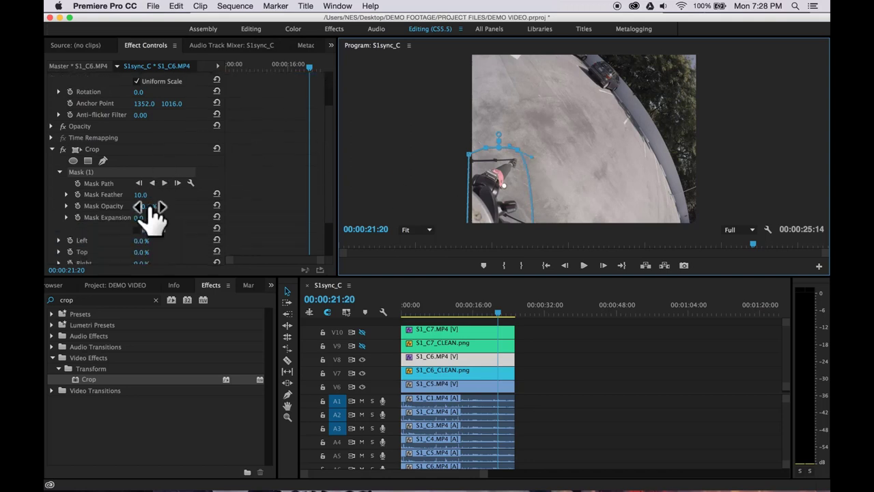
{"action": "left_click_drag", "start_coordinate": [142, 196], "coordinate": [147, 196]}
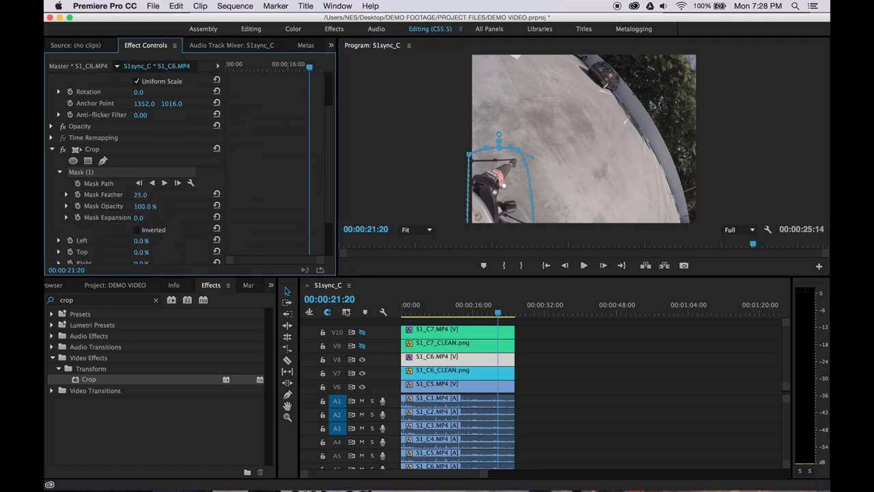
{"action": "left_click_drag", "start_coordinate": [141, 194], "coordinate": [145, 194]}
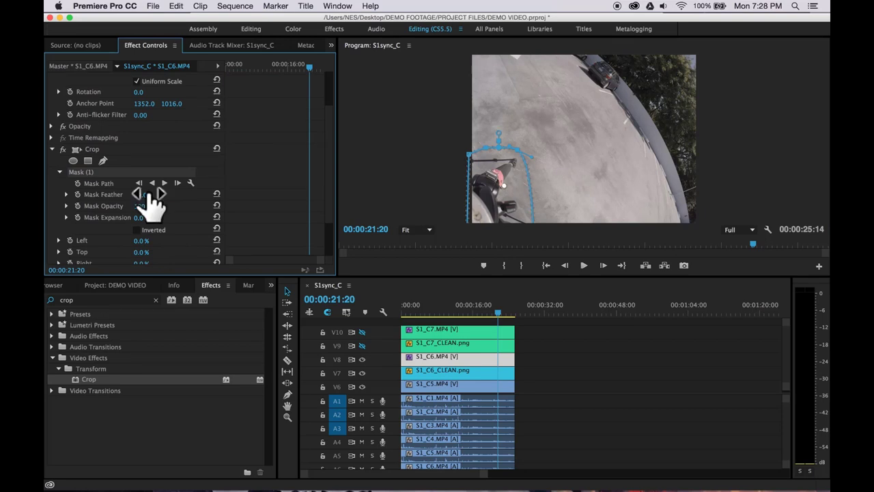
{"action": "scroll", "coordinate": [140, 246], "scroll_direction": "down", "scroll_amount": 2}
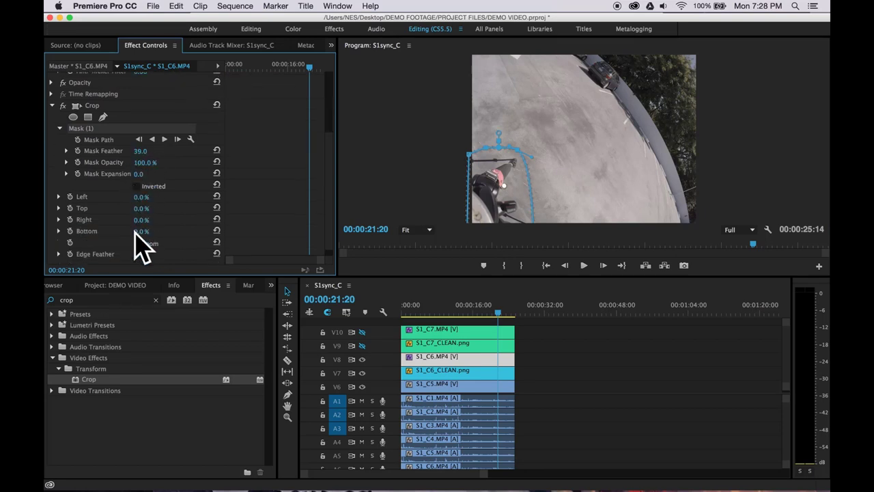
{"action": "left_click_drag", "start_coordinate": [142, 223], "coordinate": [191, 223]}
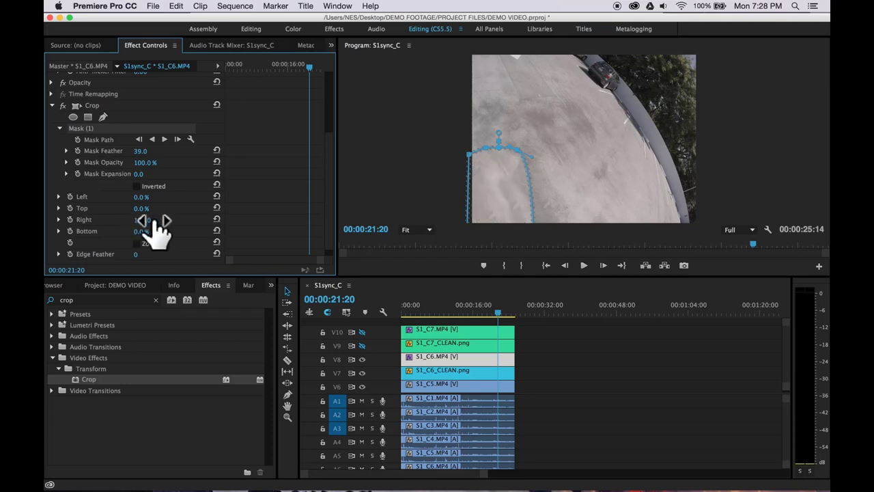
{"action": "left_click", "coordinate": [538, 345]}
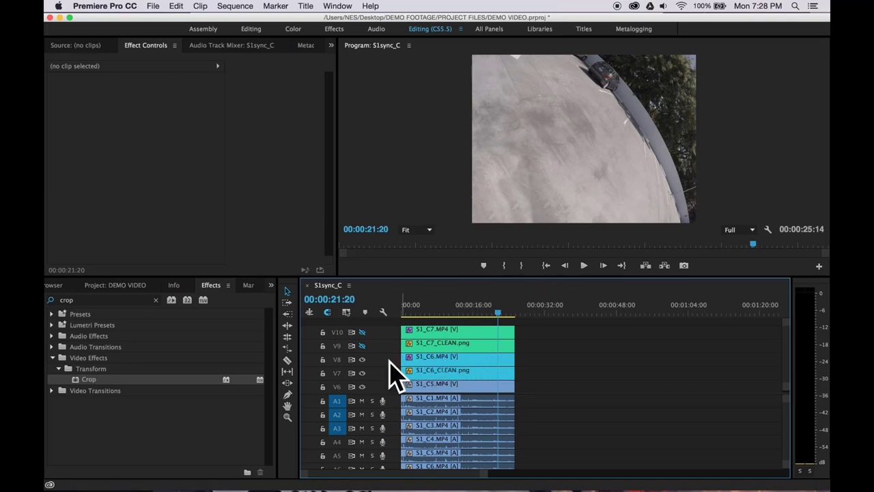
- Hide video tracks V8, V7, V6, V5 and V4 to expose the S1_C2.MP4 footage
{"action": "left_click", "coordinate": [363, 373]}
{"action": "left_click", "coordinate": [363, 372]}
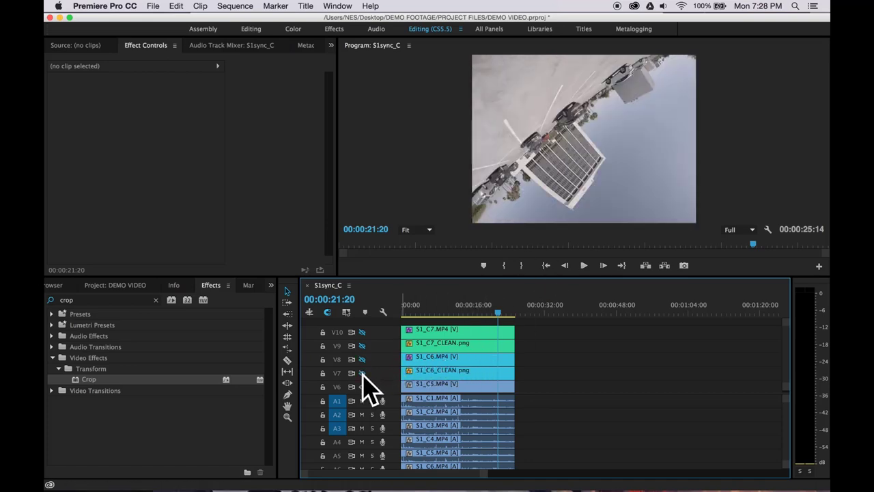
{"action": "scroll", "coordinate": [555, 365], "scroll_direction": "down", "scroll_amount": 3}
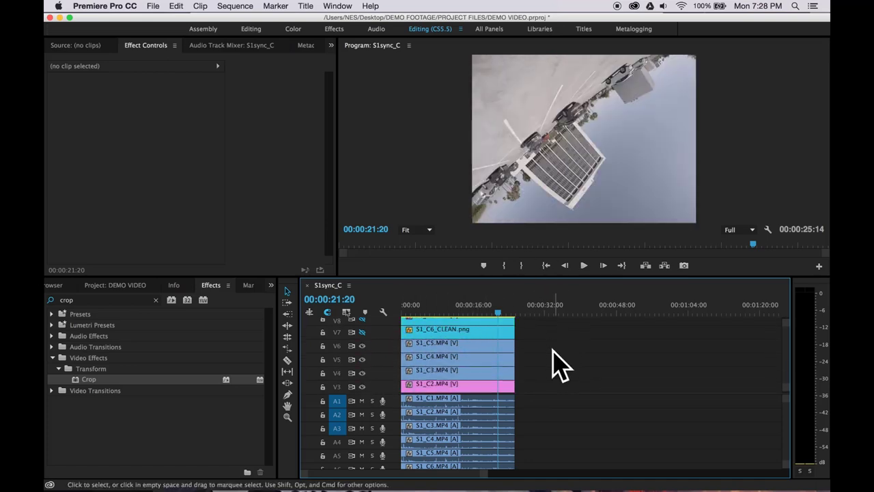
{"action": "left_click", "coordinate": [363, 351]}
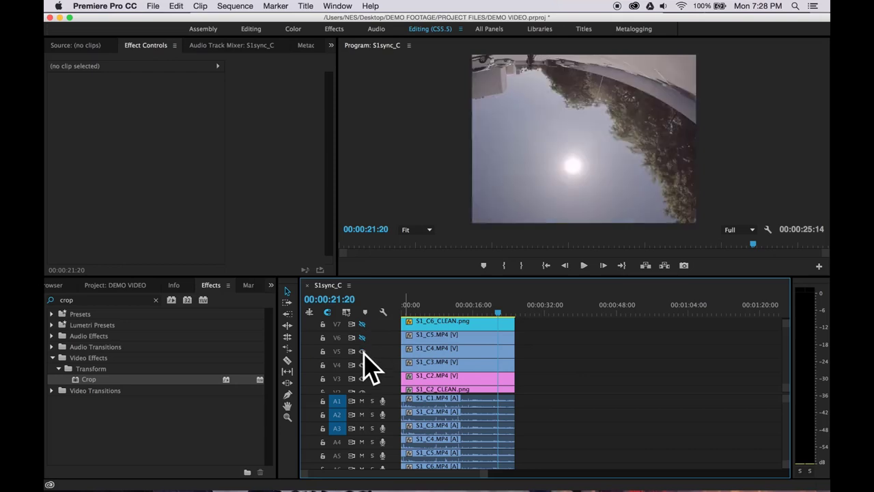
{"action": "left_click", "coordinate": [363, 352]}
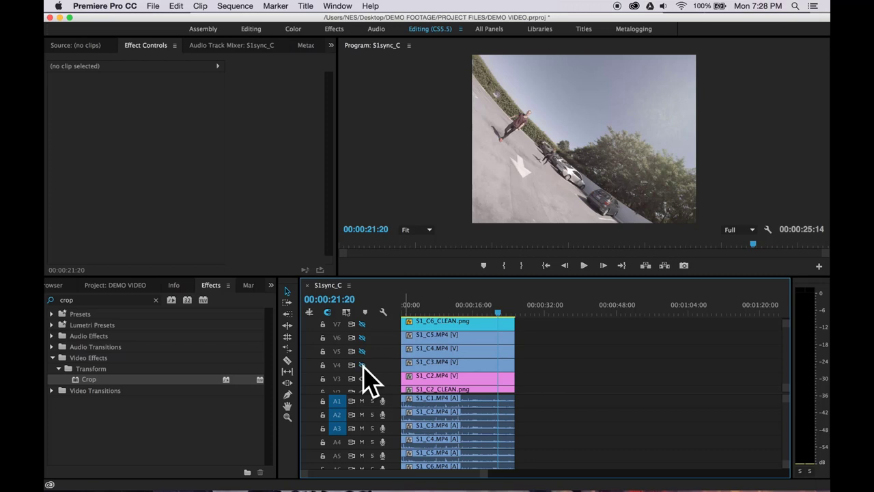
{"action": "left_click", "coordinate": [363, 364]}
- Hide track V3 and scale S1_C2_CLEAN.png on track V2 to 114 so it fills the frame
{"action": "scroll", "coordinate": [549, 369], "scroll_direction": "down", "scroll_amount": 2}
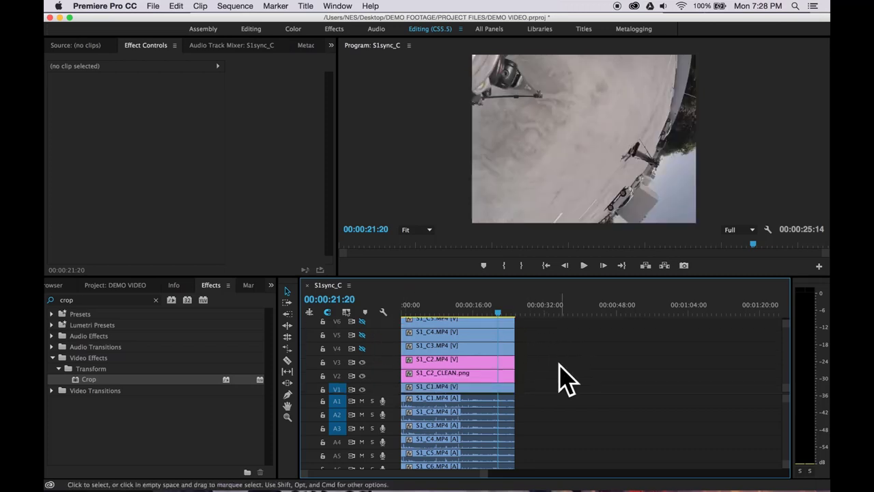
{"action": "left_click", "coordinate": [423, 355]}
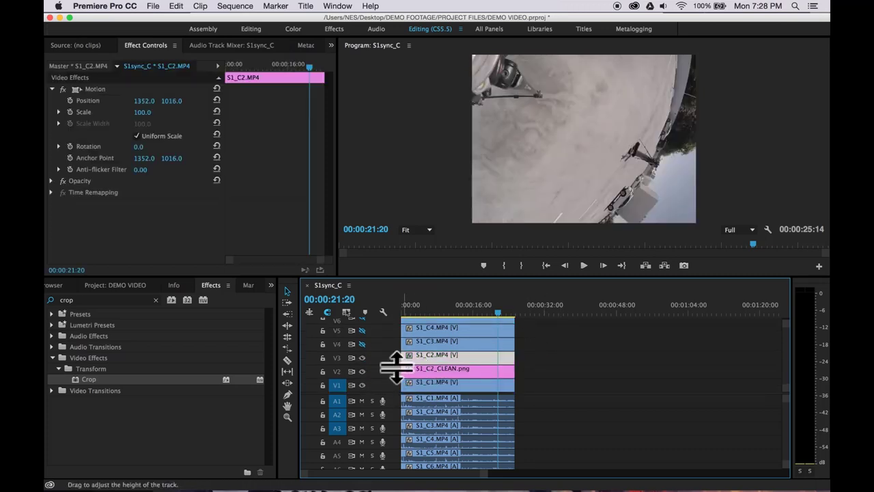
{"action": "left_click", "coordinate": [363, 358]}
{"action": "left_click", "coordinate": [431, 369]}
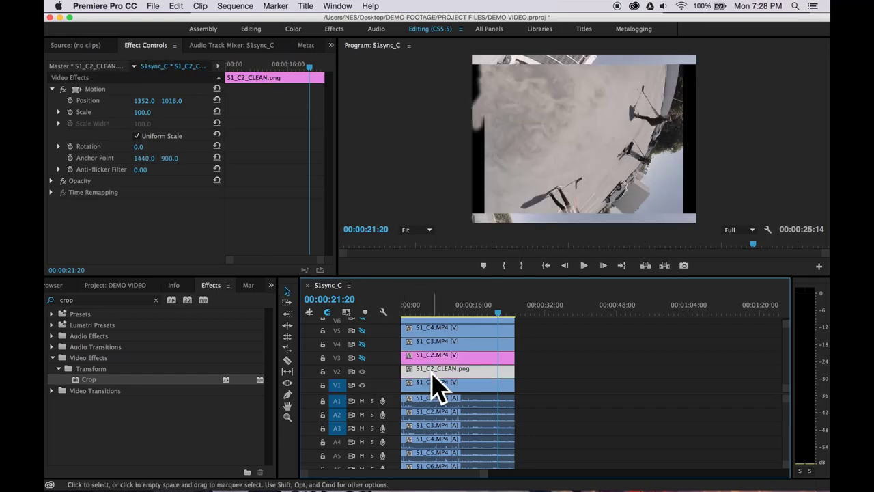
{"action": "type", "text": "116"}
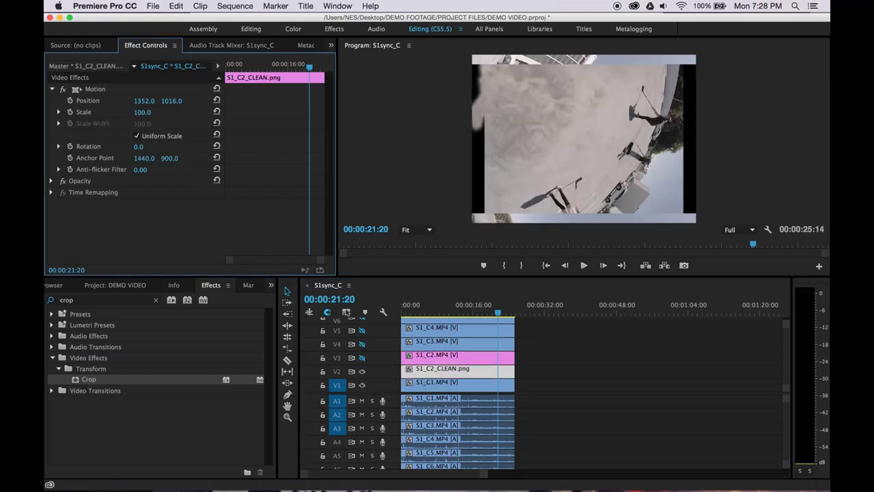
{"action": "key", "text": "Return"}
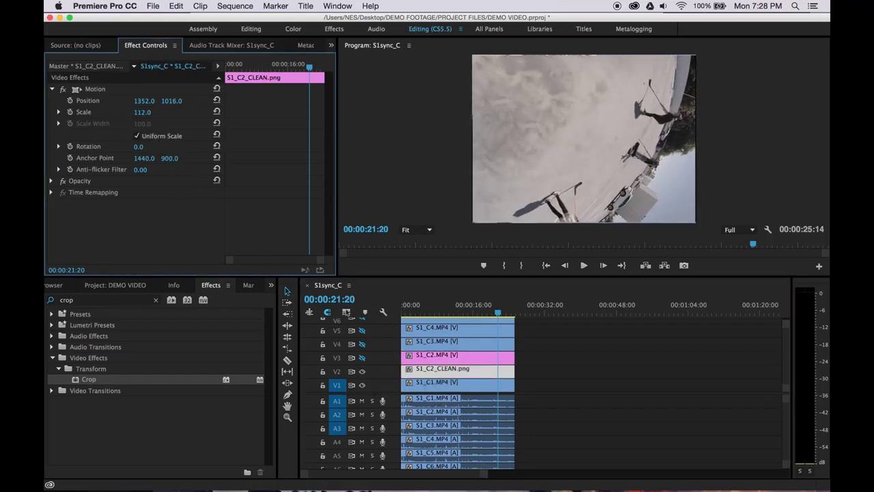
- Apply the Crop video effect to the S1_C2.MP4 clip and make track V3 visible again
{"action": "left_click", "coordinate": [417, 354]}
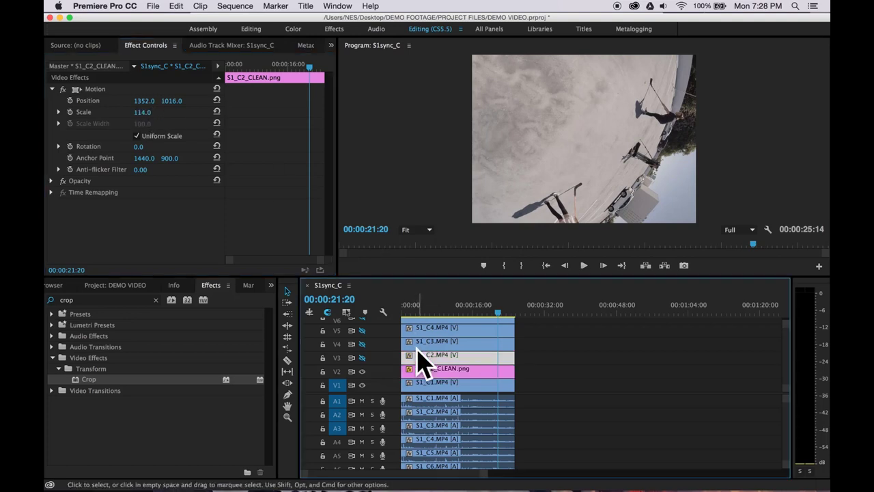
{"action": "double_click", "coordinate": [90, 380]}
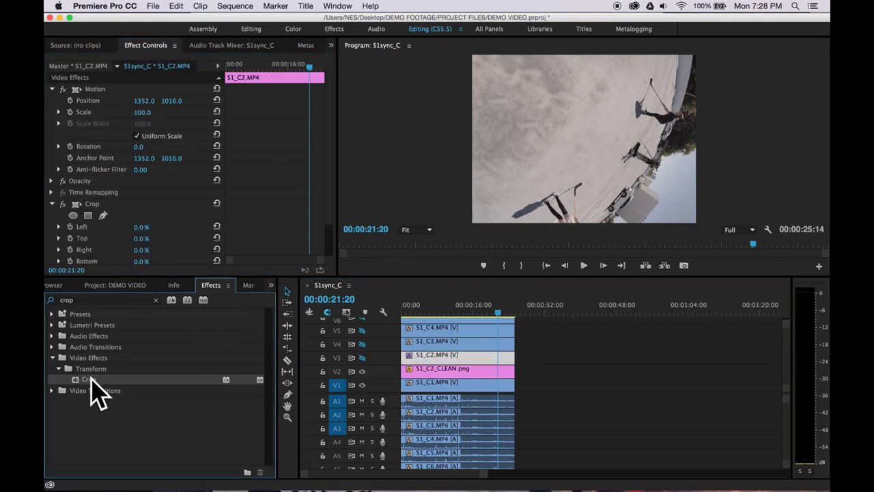
{"action": "left_click", "coordinate": [363, 358]}
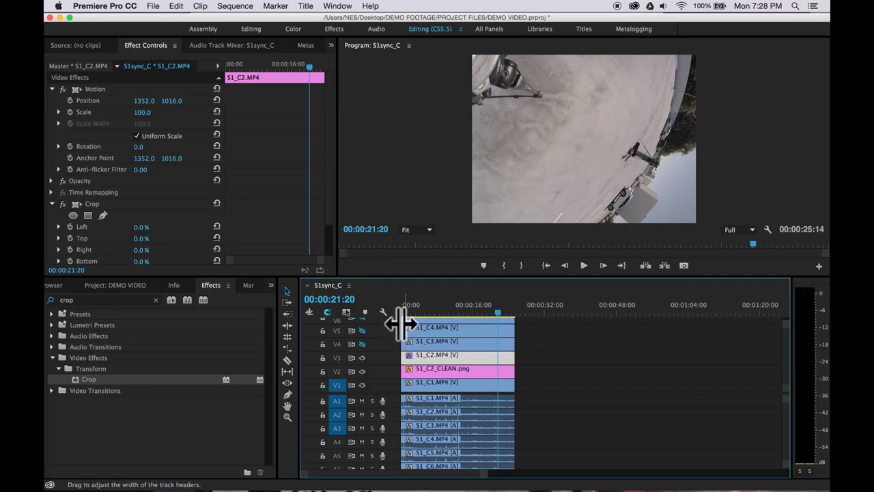
- Draw a closed freeform Crop mask around the tripod in the upper-left corner of the S1_C2.MP4 frame, extending it past the frame edges
{"action": "left_click", "coordinate": [103, 214]}
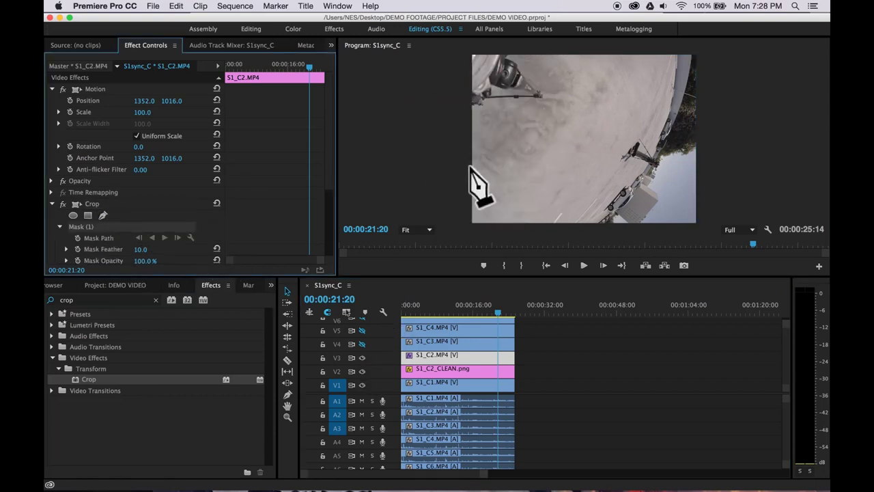
{"action": "left_click", "coordinate": [481, 125]}
{"action": "left_click", "coordinate": [559, 117]}
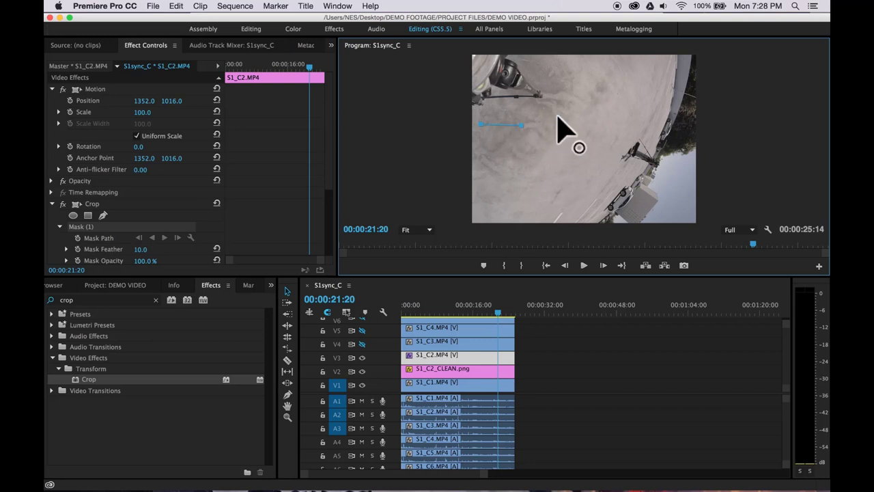
{"action": "left_click", "coordinate": [566, 77]}
{"action": "left_click", "coordinate": [550, 62]}
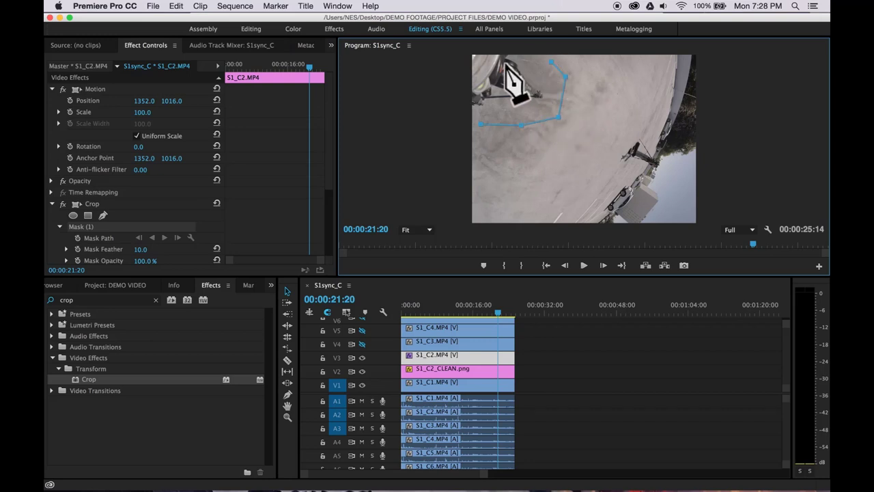
{"action": "left_click", "coordinate": [503, 63]}
{"action": "left_click", "coordinate": [476, 61]}
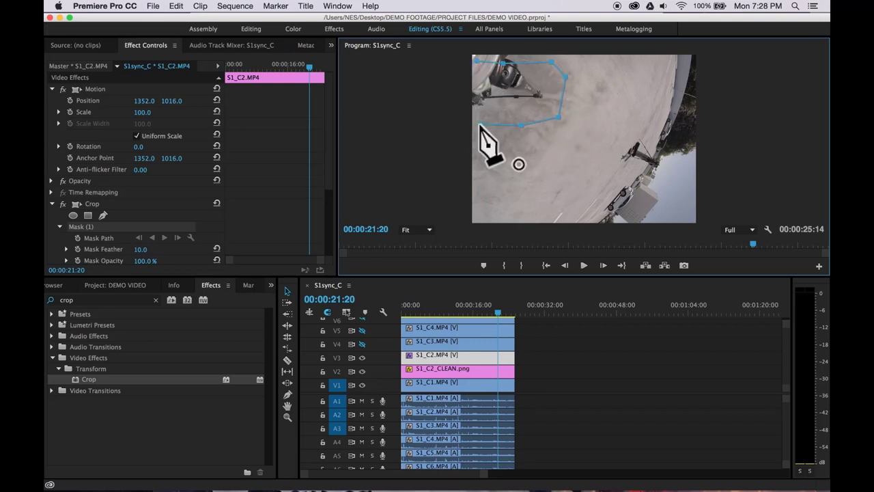
{"action": "left_click", "coordinate": [481, 124]}
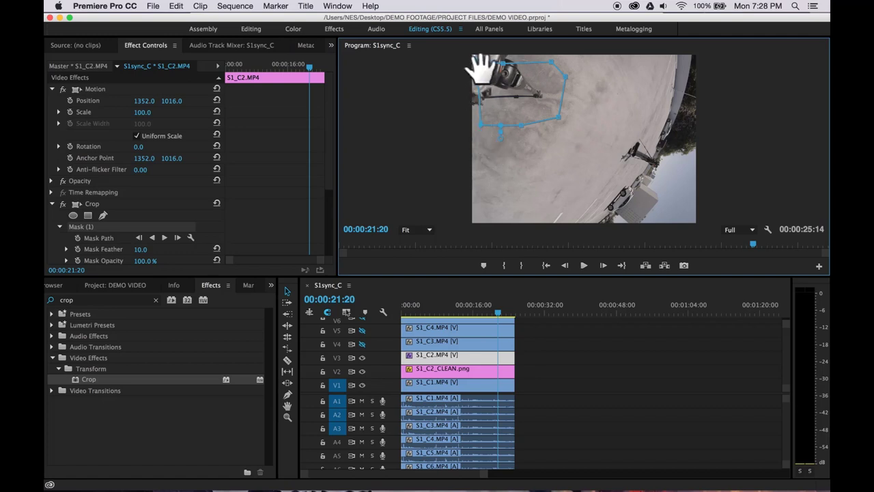
{"action": "mouse_move", "coordinate": [483, 67]}
{"action": "left_mouse_down"}
{"action": "mouse_move", "coordinate": [464, 52]}
{"action": "mouse_move", "coordinate": [471, 59]}
{"action": "left_mouse_up"}
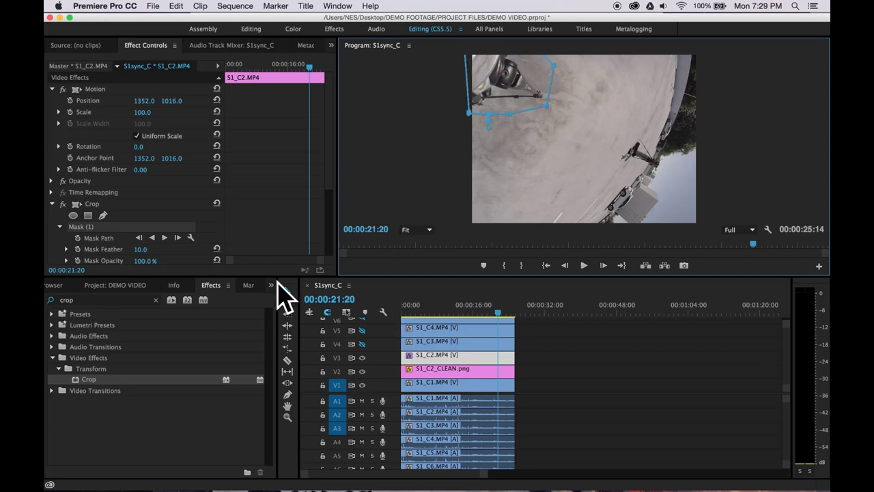
- Set the S1_C2.MP4 Crop mask's feather to 37 and the crop's Left value to 100% to remove the tripod
{"action": "scroll", "coordinate": [175, 218], "scroll_direction": "down", "scroll_amount": 3}
{"action": "left_click_drag", "start_coordinate": [152, 195], "coordinate": [157, 195]}
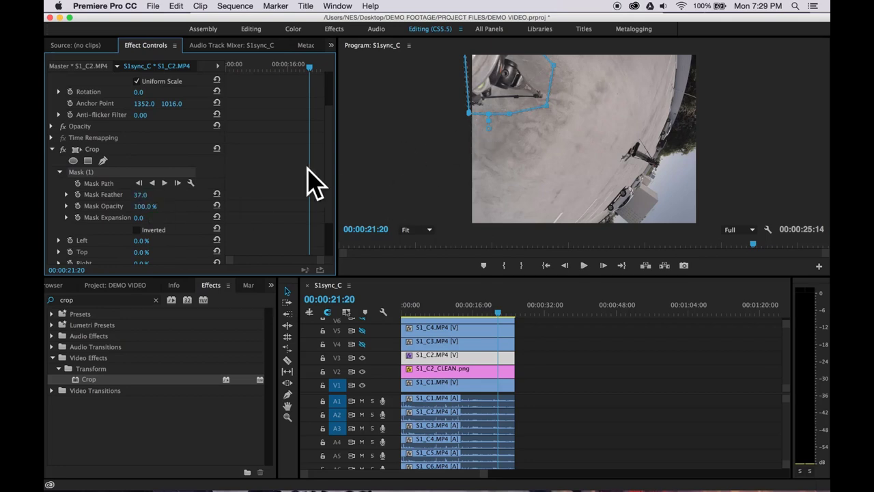
{"action": "left_click", "coordinate": [140, 241]}
{"action": "type", "text": "99"}
{"action": "key", "text": "Return"}
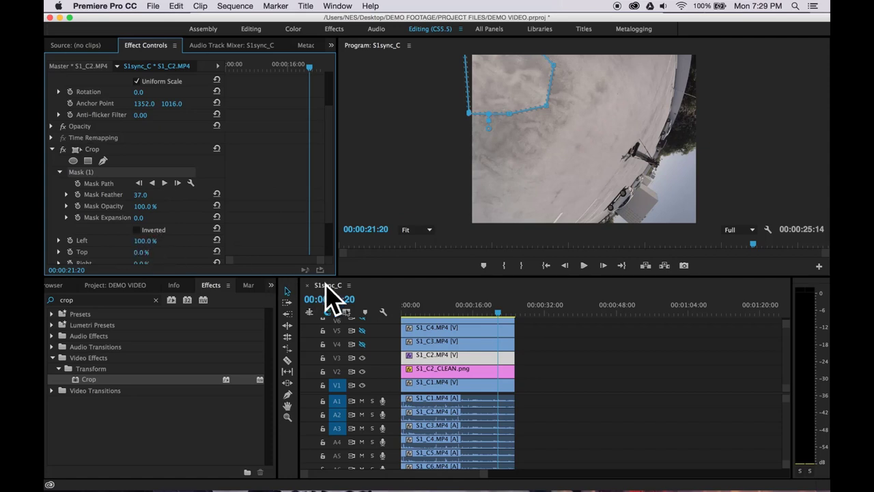
{"action": "left_click", "coordinate": [543, 365]}
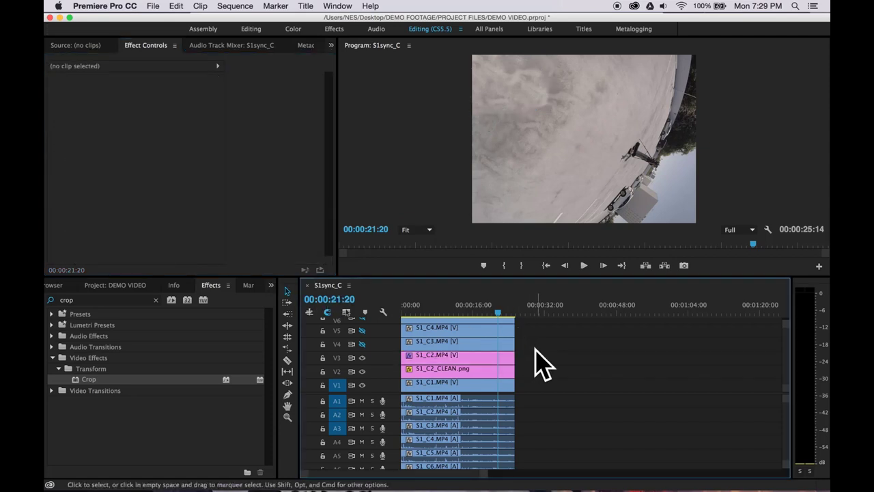
- Hide video tracks V3 and V2 so that only the S1_C1.MP4 footage on V1 is shown
{"action": "left_click", "coordinate": [459, 355]}
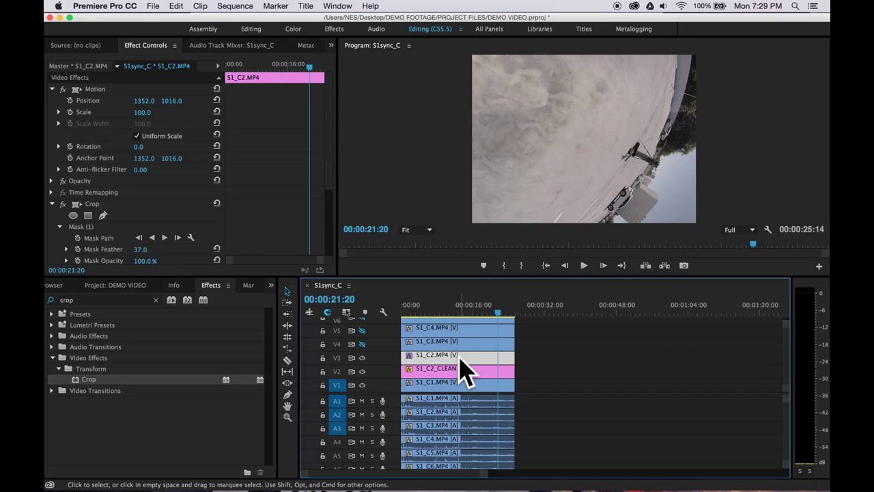
{"action": "left_click", "coordinate": [363, 357]}
{"action": "left_click", "coordinate": [363, 370]}
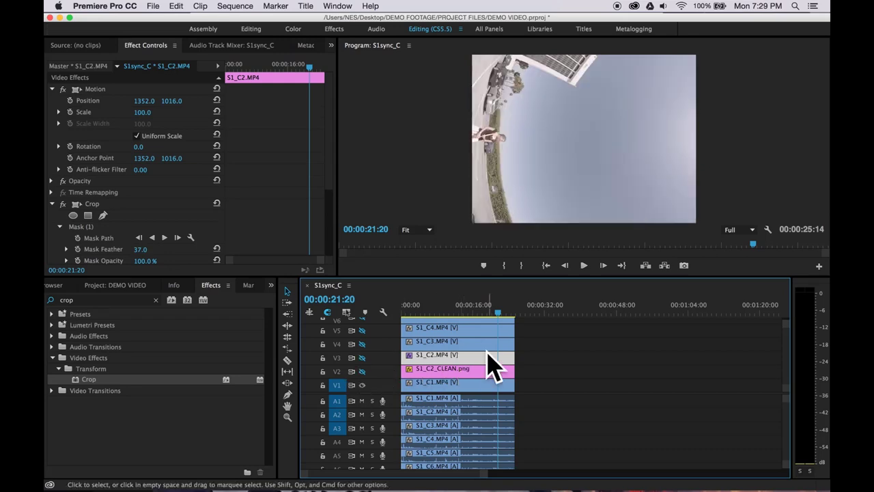
{"action": "left_click", "coordinate": [416, 383]}
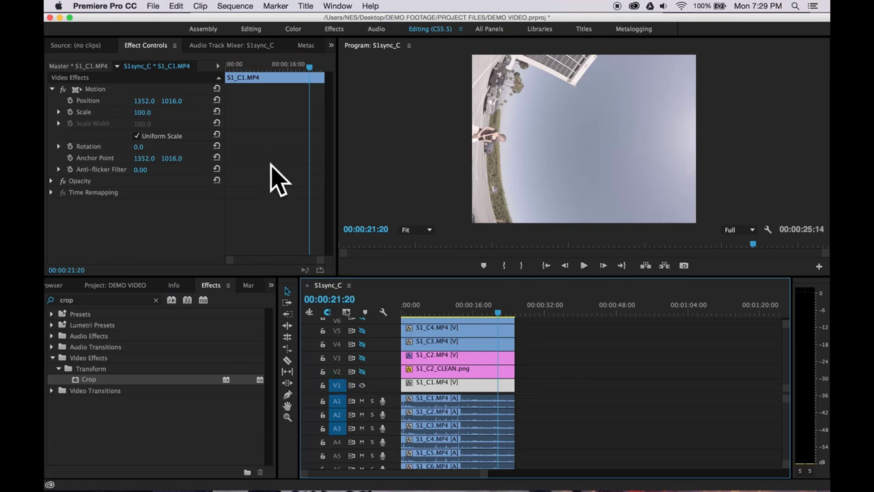
{"action": "left_click", "coordinate": [115, 285]}
{"action": "scroll", "coordinate": [123, 409], "scroll_direction": "down", "scroll_amount": 5}
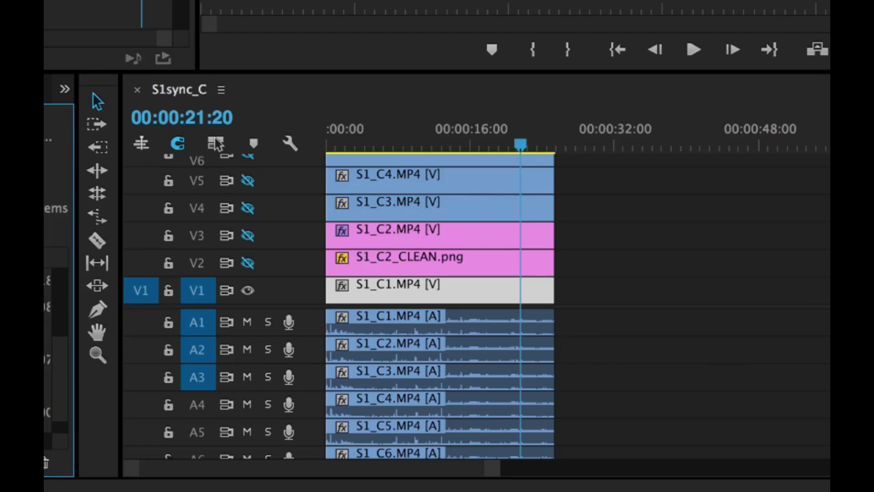
{"action": "left_click", "coordinate": [638, 295]}
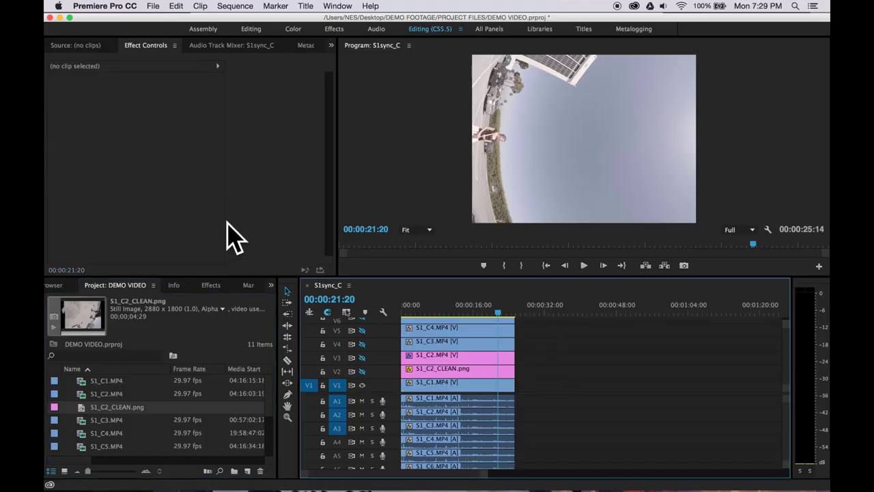
- Open the media export settings for the S1sync_C sequence with H.264 and the Match Source - High bitrate preset
{"action": "left_click", "coordinate": [152, 5]}
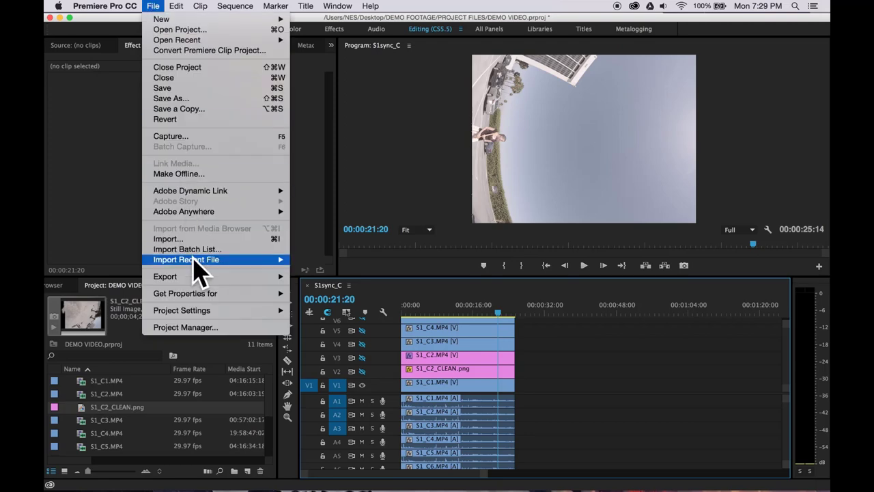
{"action": "mouse_move", "coordinate": [197, 278]}
{"action": "left_click", "coordinate": [316, 280]}
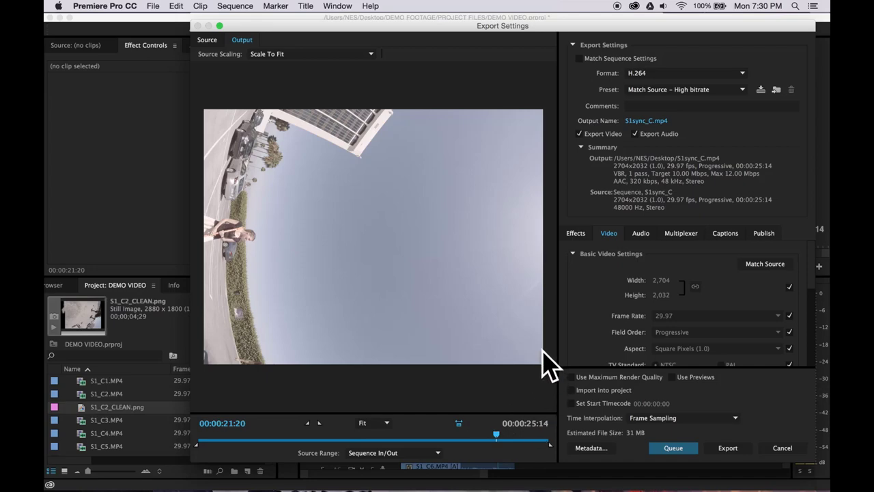
{"action": "left_click", "coordinate": [663, 95]}
{"action": "left_click", "coordinate": [664, 97]}
- Set the target and maximum bitrates to 50 Mbps and enable Render at Maximum Depth
{"action": "scroll", "coordinate": [610, 326], "scroll_direction": "down", "scroll_amount": 4}
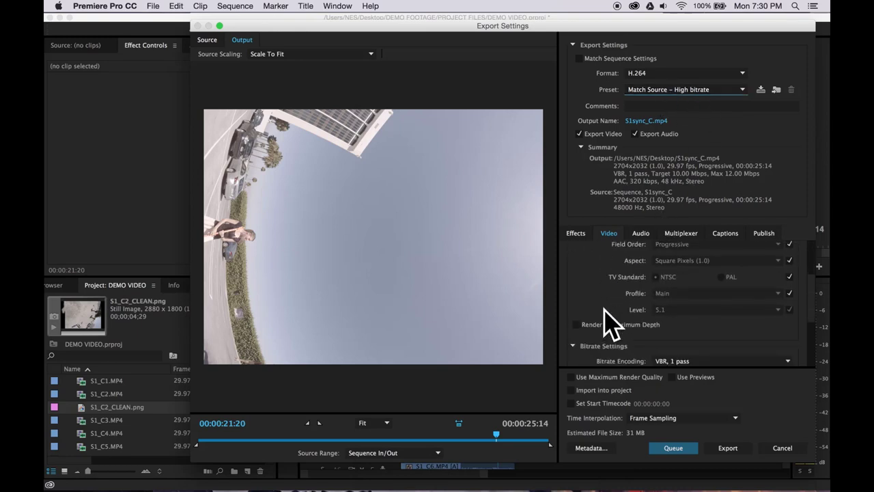
{"action": "scroll", "coordinate": [609, 323], "scroll_direction": "down", "scroll_amount": 4}
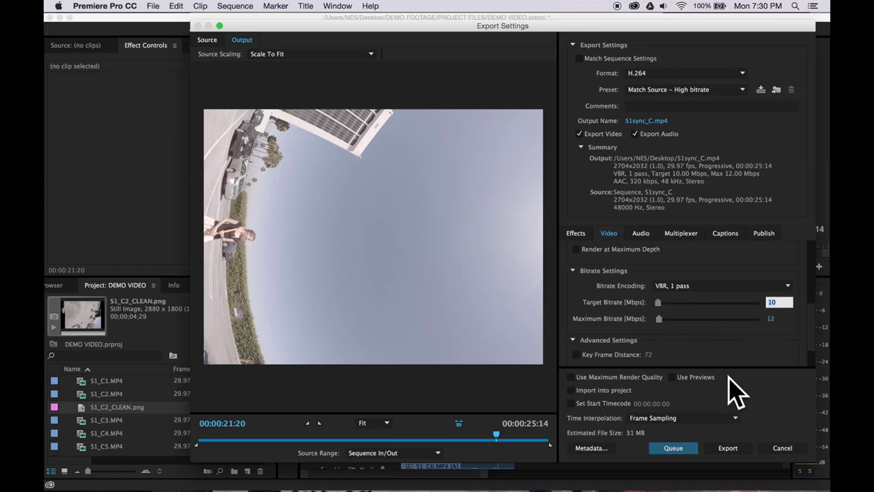
{"action": "key", "text": "Return"}
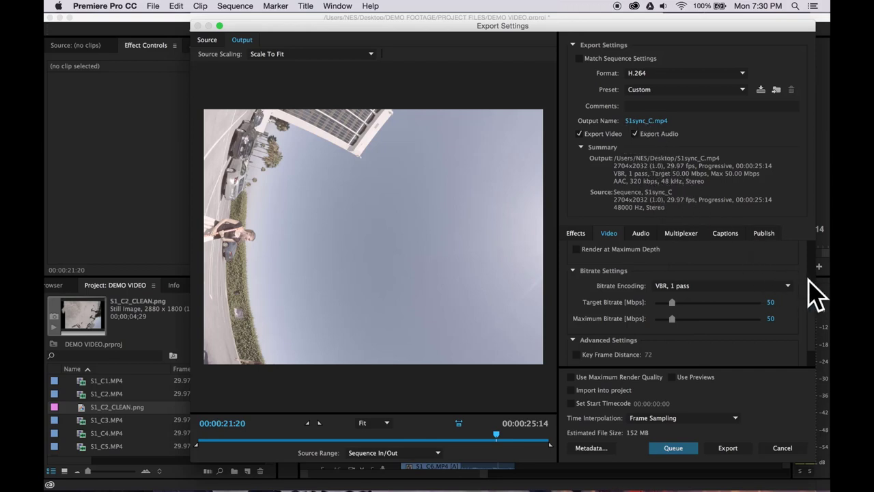
{"action": "scroll", "coordinate": [810, 336], "scroll_direction": "down", "scroll_amount": 2}
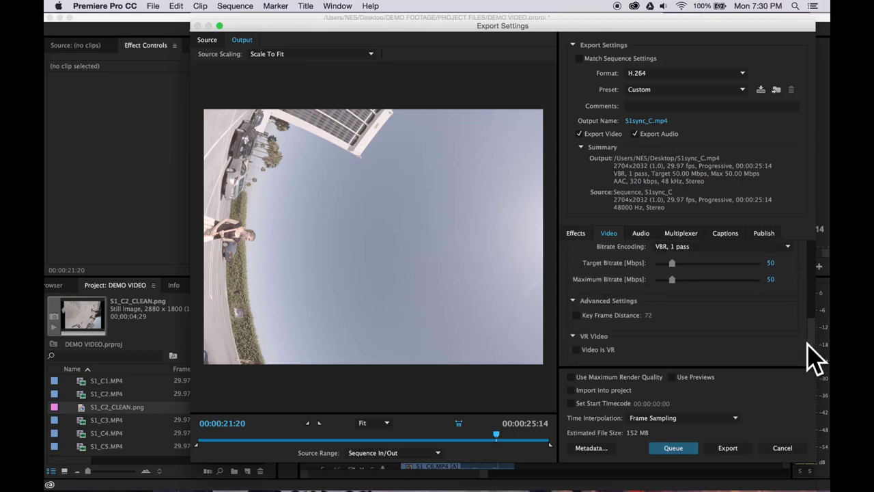
{"action": "left_click_drag", "start_coordinate": [808, 343], "coordinate": [802, 293]}
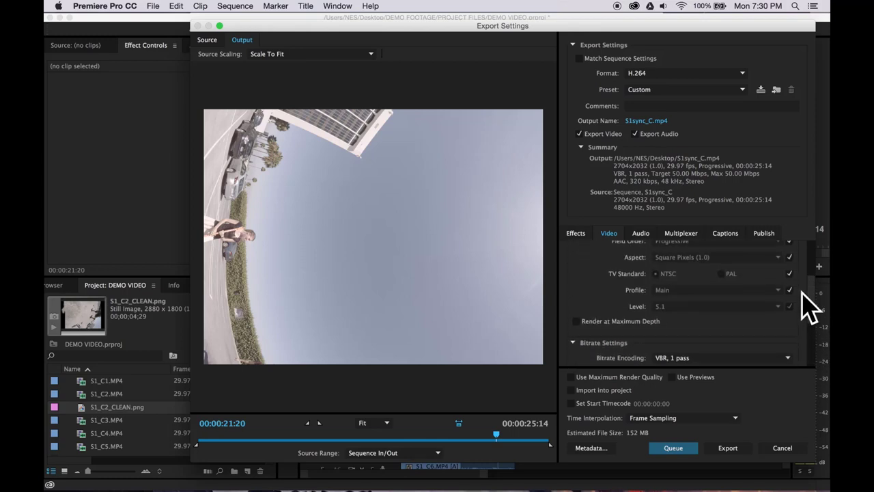
{"action": "left_click", "coordinate": [577, 323]}
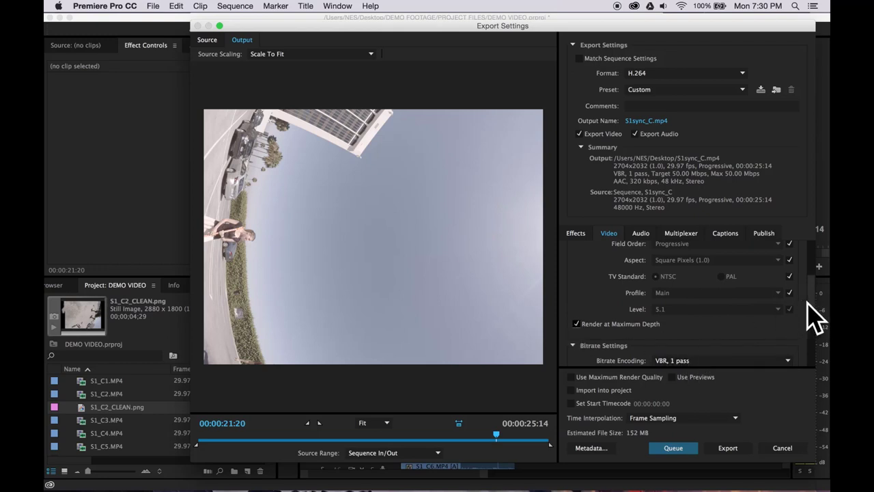
{"action": "left_click_drag", "start_coordinate": [807, 303], "coordinate": [807, 258]}
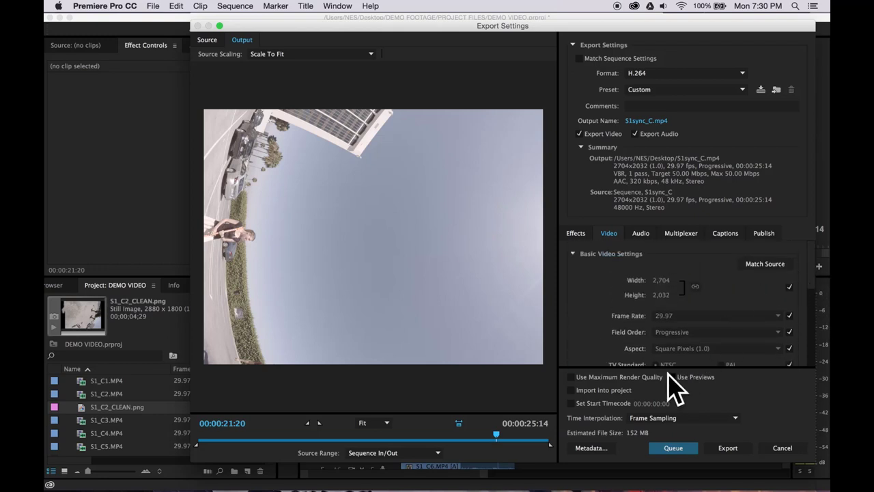
- Choose the 360_SYNC folder inside DEMO FOOTAGE's FOOTAGE folder as the output location and create a SCENE 1 SYNC folder there
{"action": "left_click", "coordinate": [652, 123]}
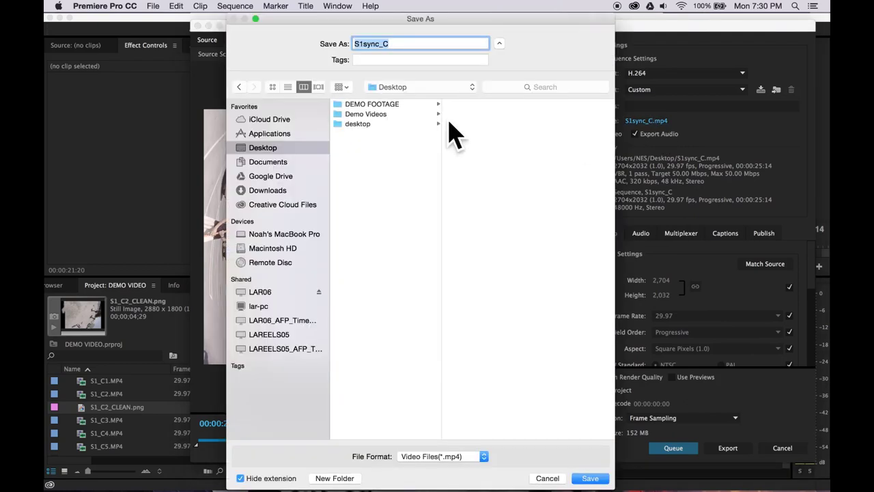
{"action": "left_click", "coordinate": [401, 106]}
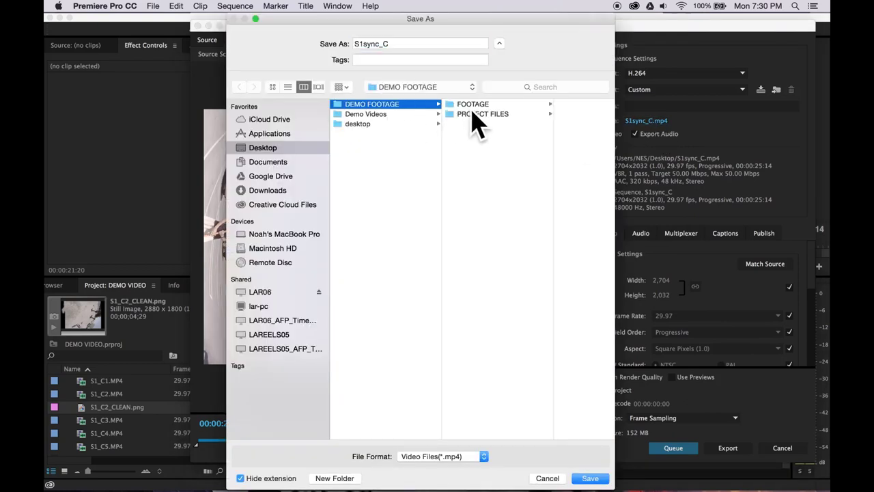
{"action": "left_click", "coordinate": [474, 106]}
{"action": "left_click", "coordinate": [523, 114]}
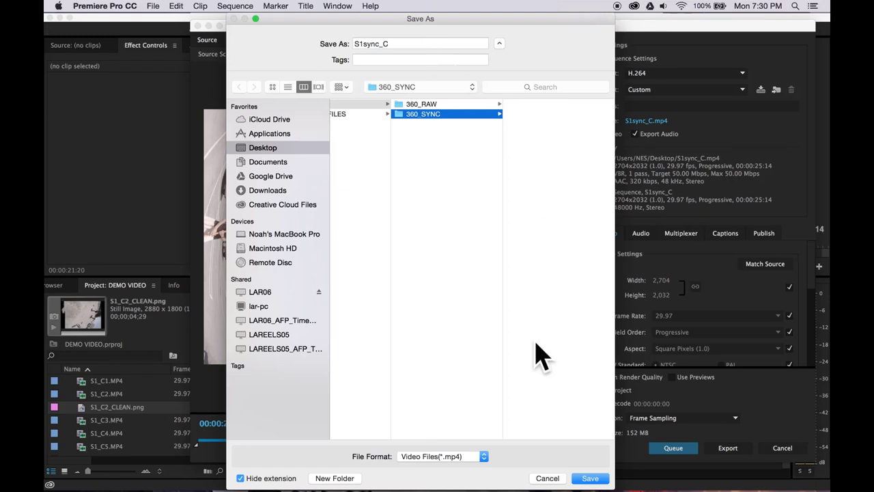
{"action": "left_click", "coordinate": [334, 478]}
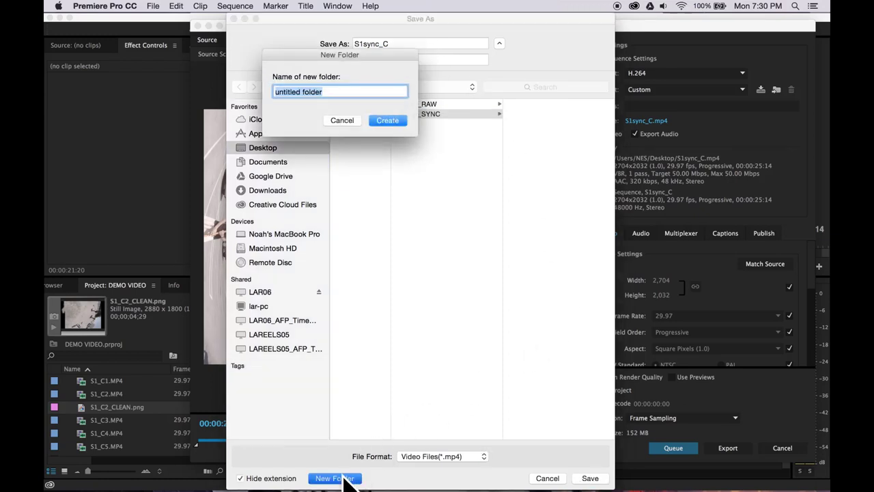
{"action": "type", "text": "SCENE 1 SYN"}
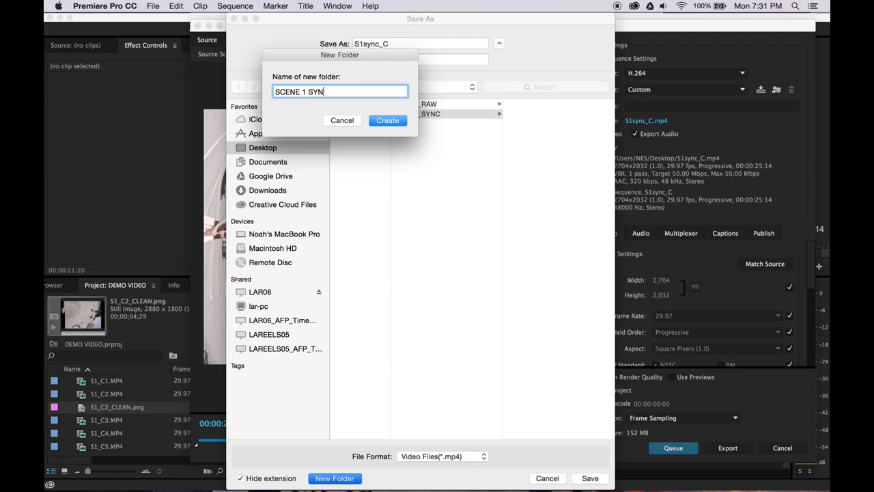
{"action": "type", "text": "C"}
{"action": "key", "text": "Return"}
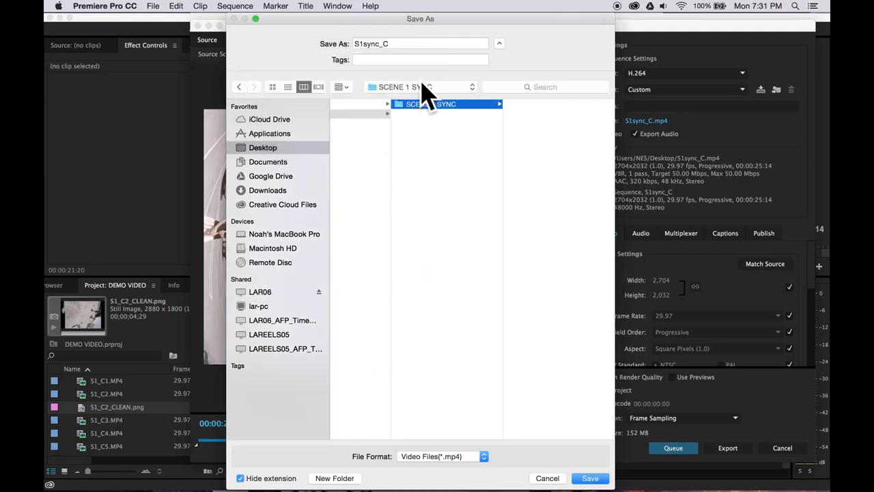
- Name the camera 1 output file S1sync_C1 and add the export to the encoding queue
{"action": "left_click", "coordinate": [412, 44]}
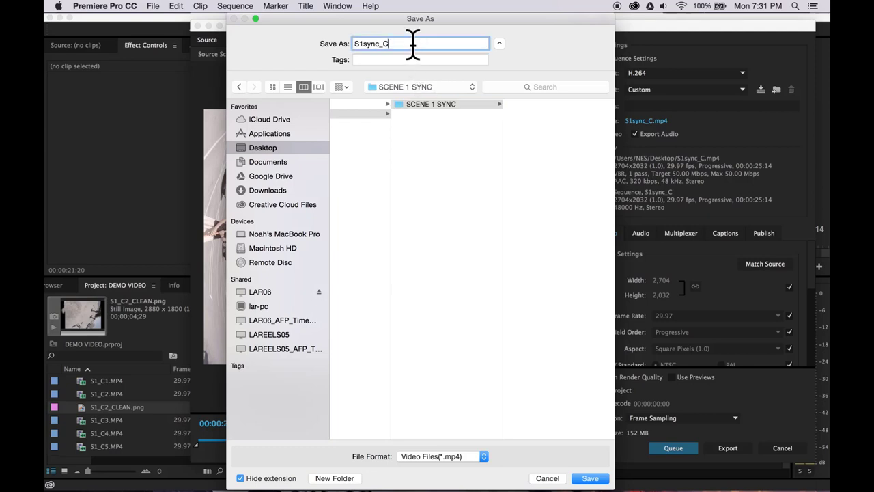
{"action": "left_click", "coordinate": [537, 135]}
{"action": "left_click", "coordinate": [396, 43]}
{"action": "key", "text": "Return"}
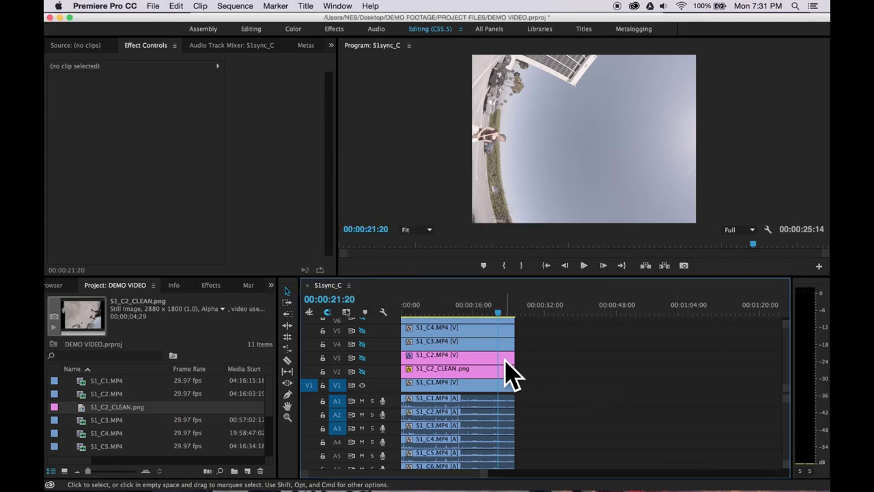
- Make tracks V3 and V2 visible again, toggling V2 to check the clean plate beneath the masked S1_C2.MP4 clip
{"action": "left_click", "coordinate": [361, 358]}
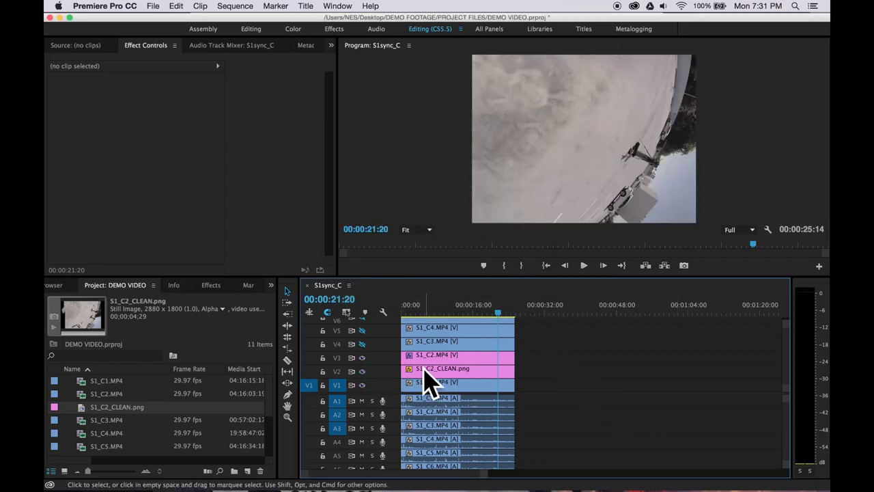
{"action": "left_click", "coordinate": [362, 371]}
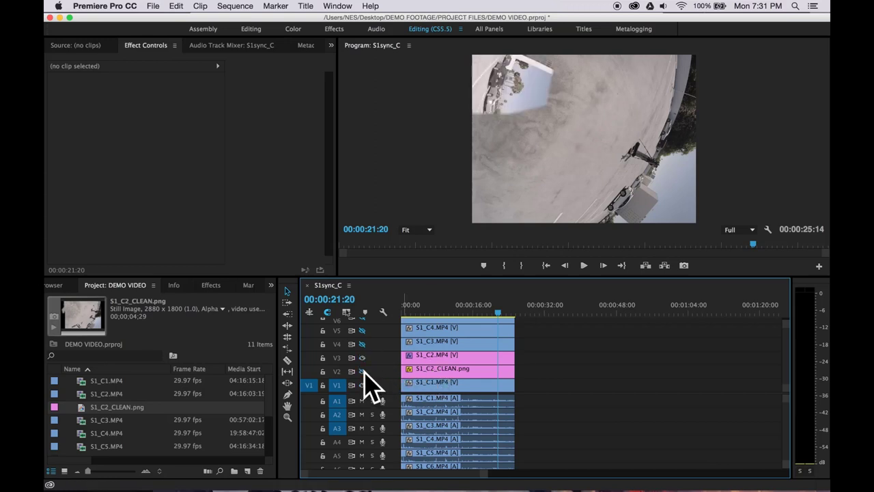
{"action": "left_click", "coordinate": [363, 372]}
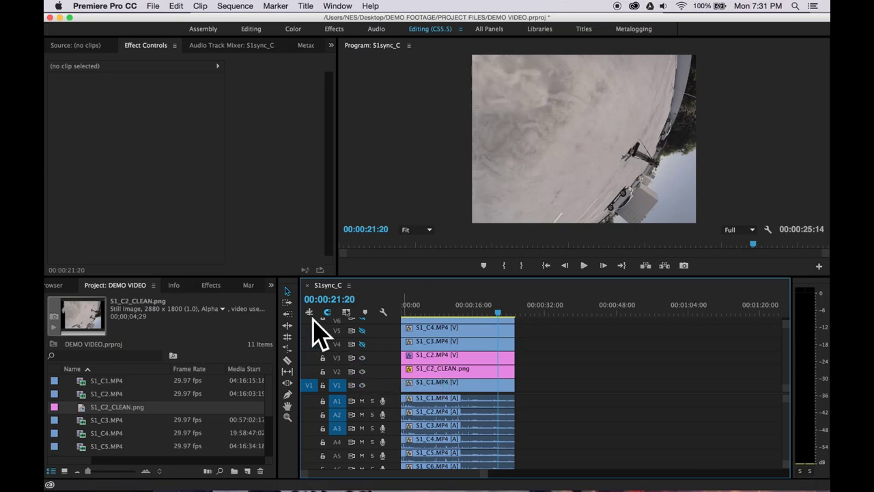
- Open the media export settings for the camera 2 composite and check its bitrate and render depth options
{"action": "left_click", "coordinate": [157, 8]}
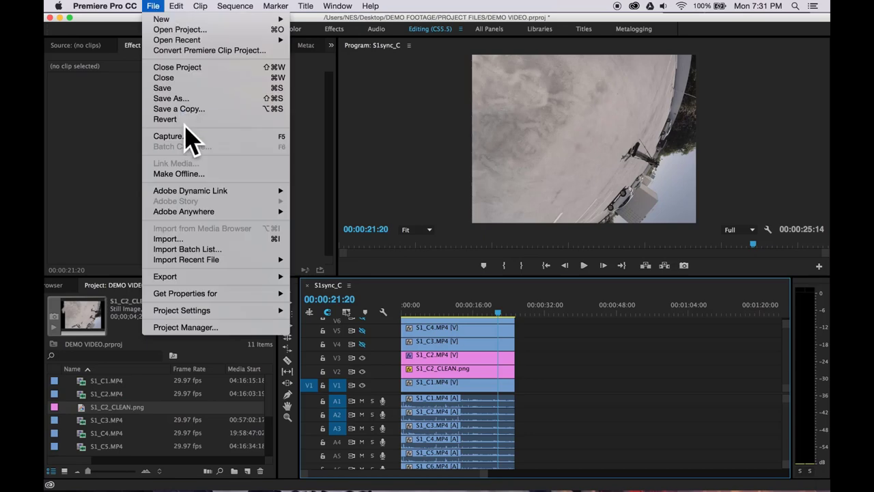
{"action": "mouse_move", "coordinate": [195, 278]}
{"action": "left_click", "coordinate": [305, 284]}
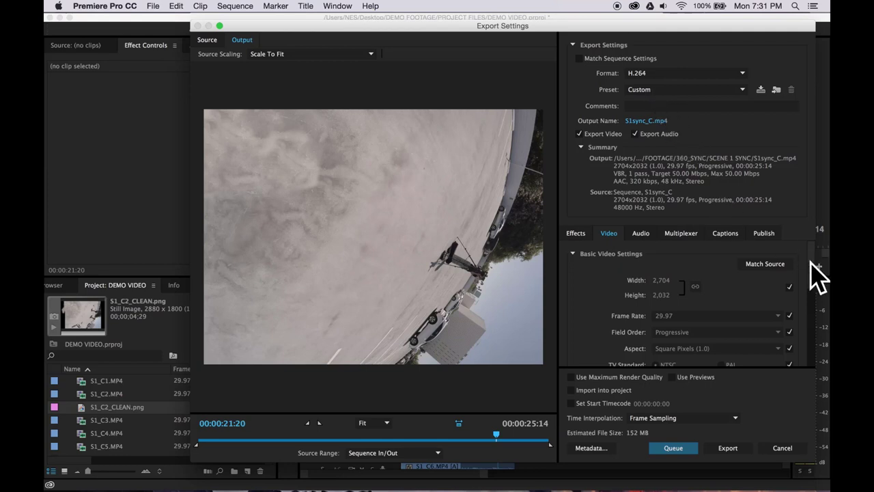
{"action": "left_click_drag", "start_coordinate": [811, 261], "coordinate": [815, 328]}
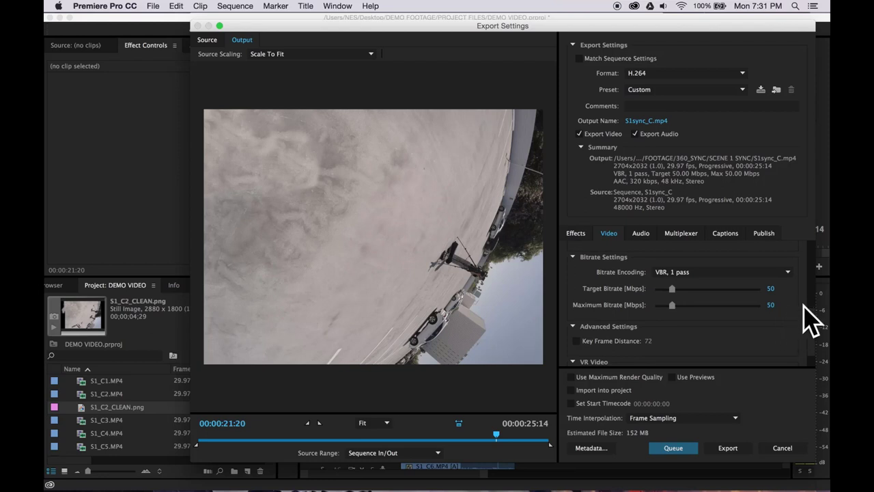
{"action": "left_click_drag", "start_coordinate": [809, 313], "coordinate": [813, 271]}
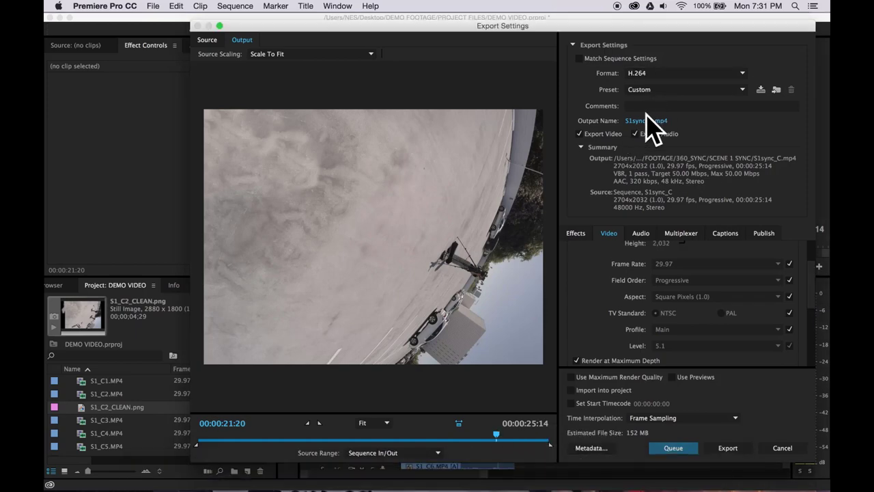
- Name the camera 2 output file S1sync_C2 in the SCENE 1 SYNC folder and send the export to the Media Encoder queue
{"action": "left_click", "coordinate": [644, 120]}
{"action": "key", "text": "Right"}
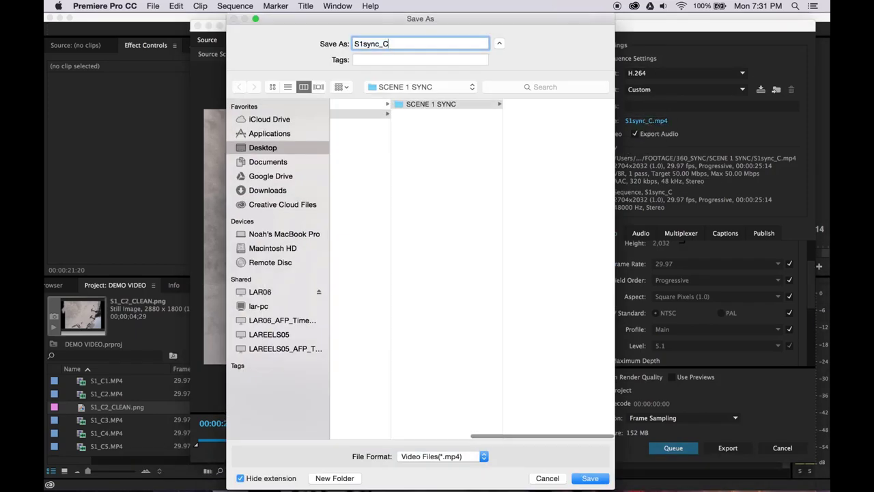
{"action": "type", "text": "2"}
{"action": "key", "text": "Return"}
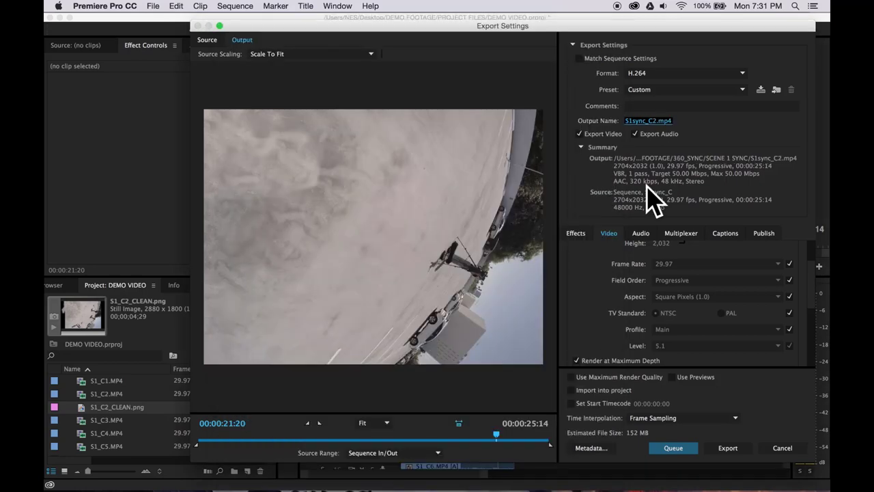
{"action": "left_click", "coordinate": [667, 451]}
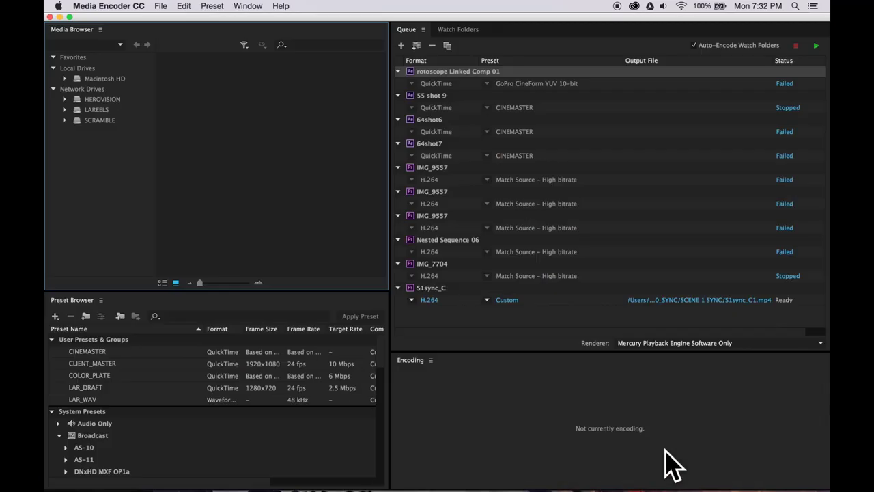
- Switch to Premiere Pro, make track V4 visible and select the S1_C3.MP4 clip for the camera 3 export
{"action": "mouse_move", "coordinate": [526, 478]}
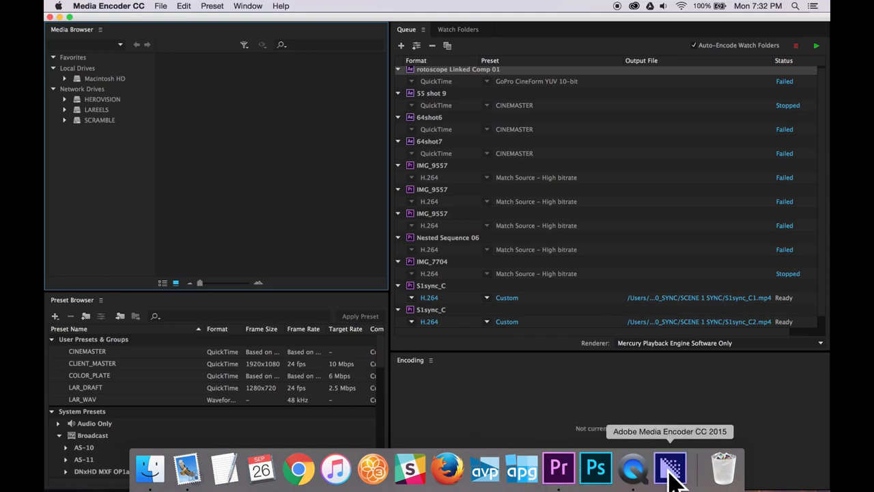
{"action": "left_click", "coordinate": [559, 468]}
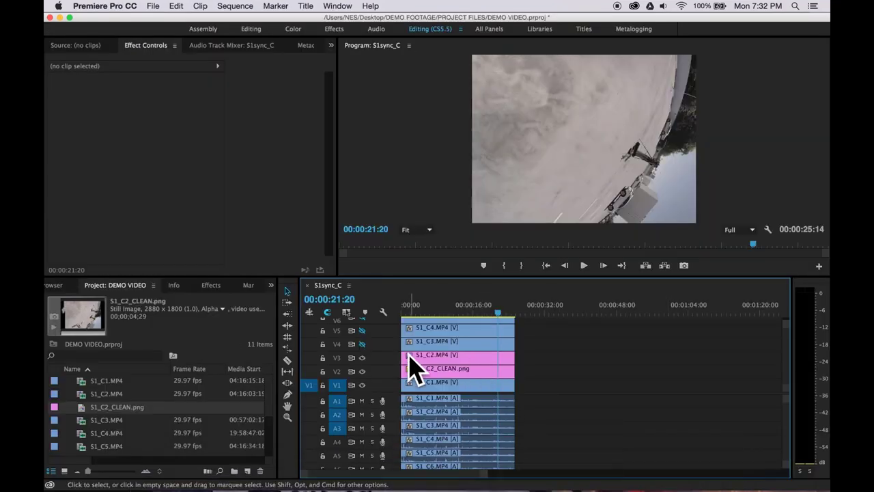
{"action": "double_click", "coordinate": [393, 358]}
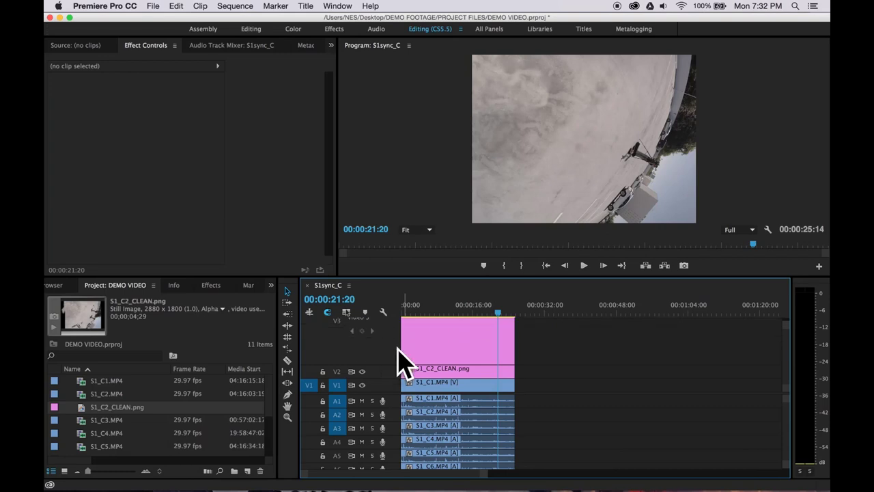
{"action": "double_click", "coordinate": [398, 348]}
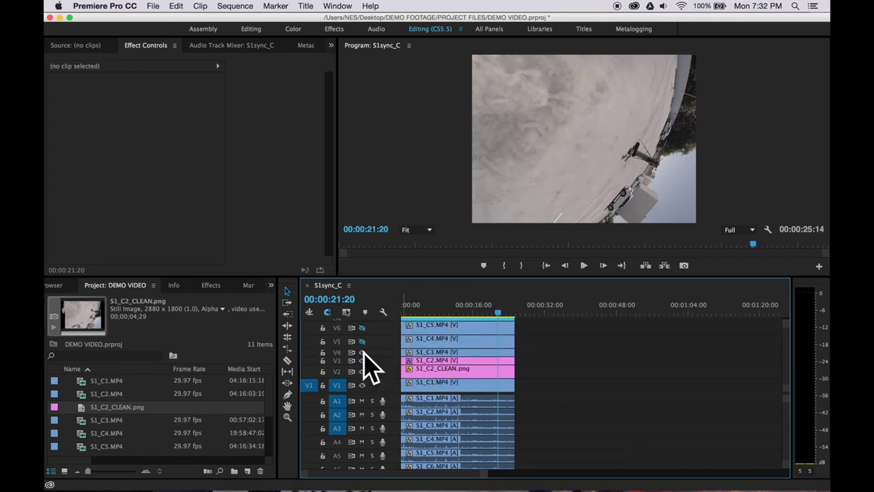
{"action": "left_click", "coordinate": [362, 351]}
{"action": "left_click", "coordinate": [437, 353]}
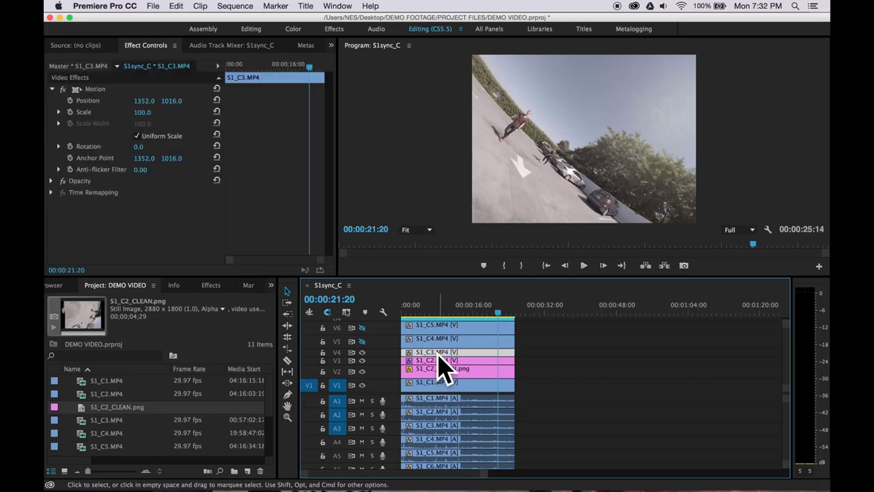
- Name the camera 3 export S1sync_C3 in the SCENE 1 SYNC folder, check its bitrate settings and send it to the Media Encoder queue
{"action": "left_click", "coordinate": [153, 6]}
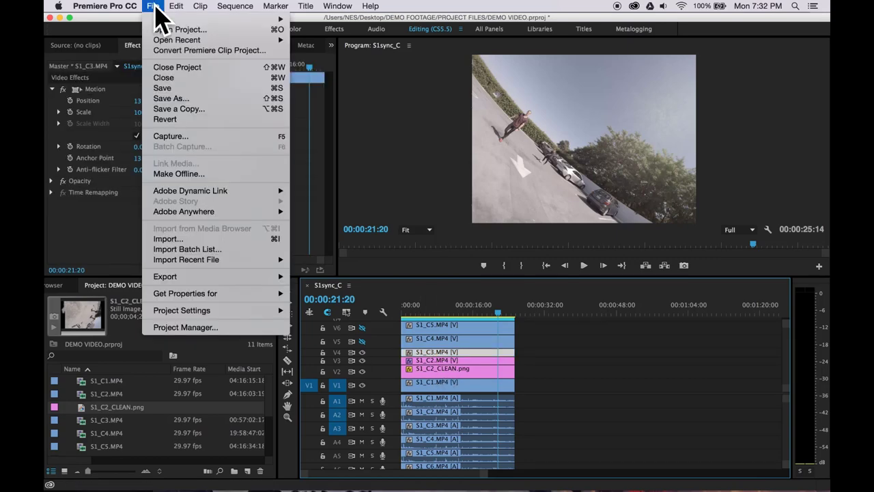
{"action": "mouse_move", "coordinate": [235, 278]}
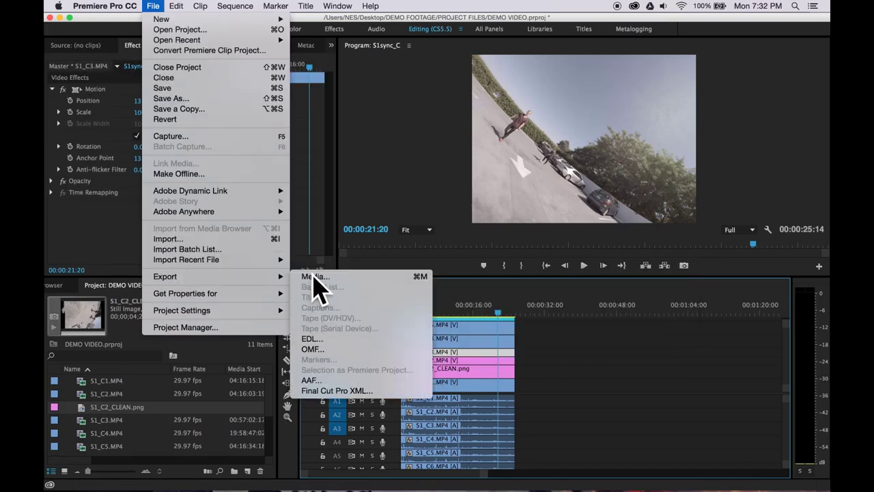
{"action": "left_click", "coordinate": [312, 277]}
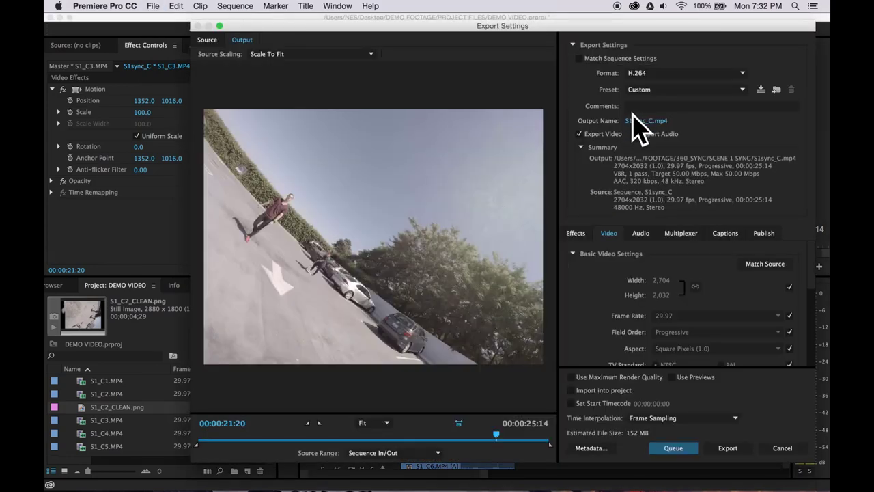
{"action": "left_click", "coordinate": [633, 117]}
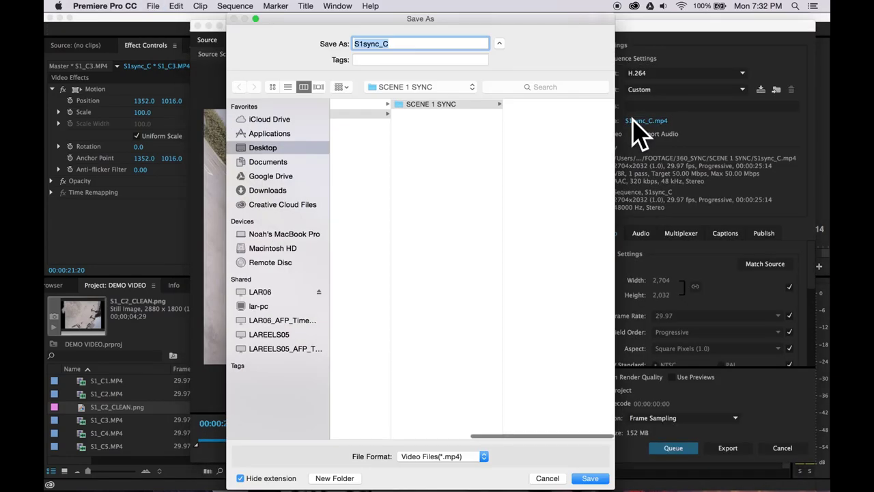
{"action": "key", "text": "Right"}
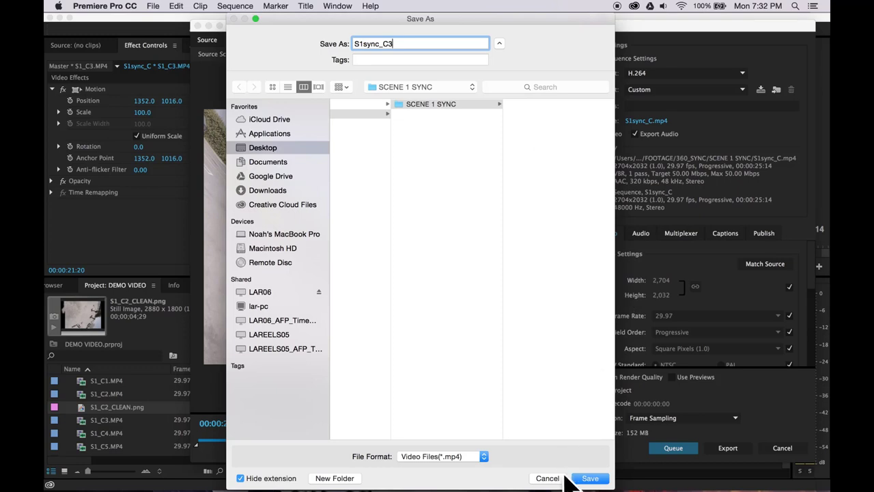
{"action": "left_click", "coordinate": [585, 478]}
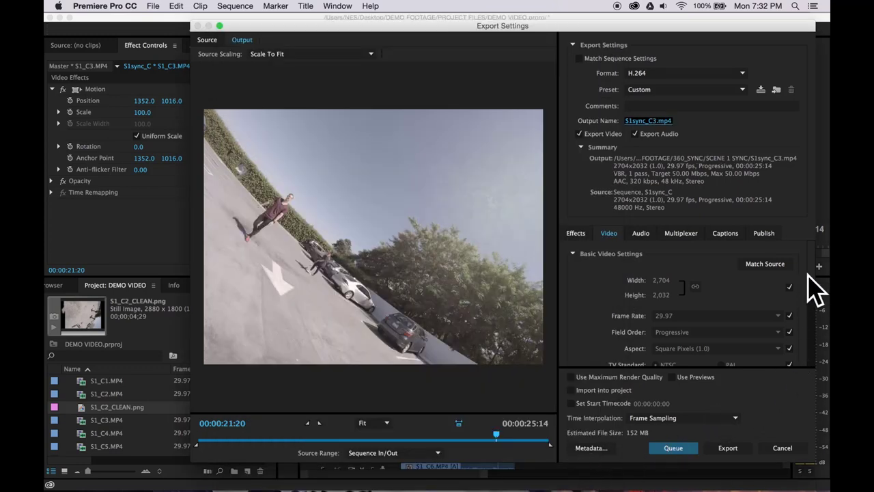
{"action": "scroll", "coordinate": [812, 300], "scroll_direction": "down", "scroll_amount": 3}
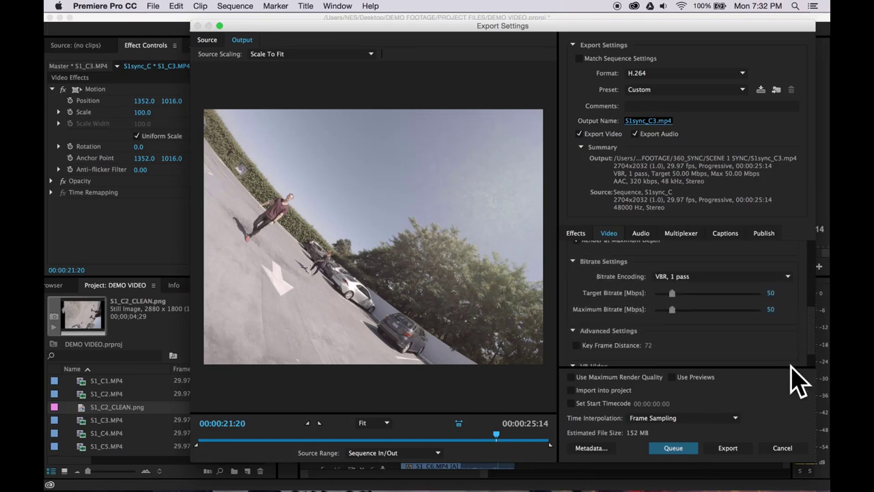
{"action": "left_click", "coordinate": [673, 448]}
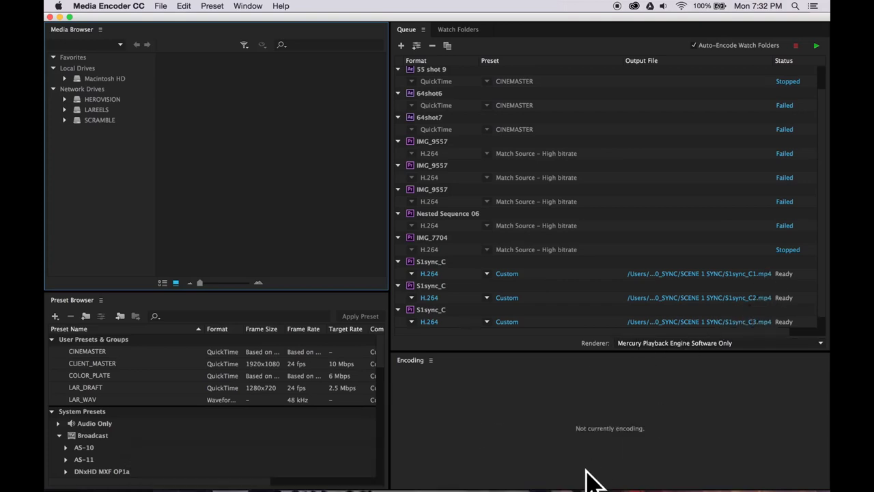
- Return to Premiere Pro, make track V5 visible and open the media export settings for camera 4
{"action": "left_click", "coordinate": [565, 470]}
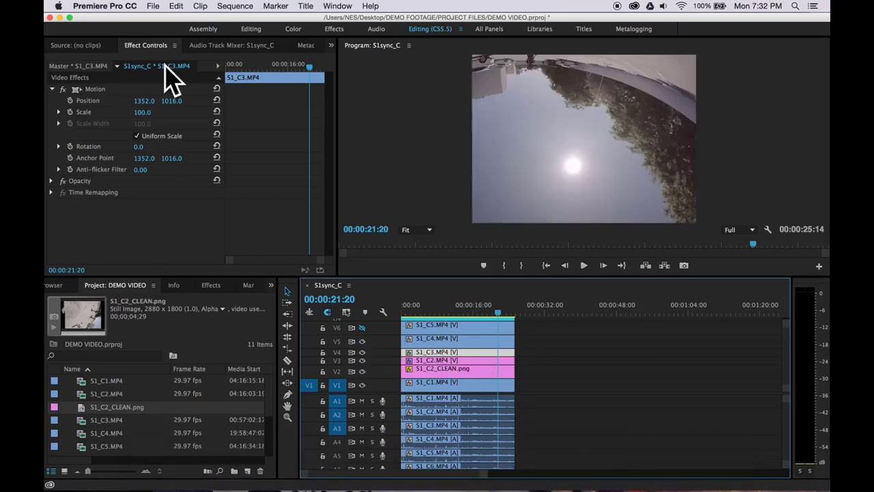
{"action": "left_click", "coordinate": [151, 6]}
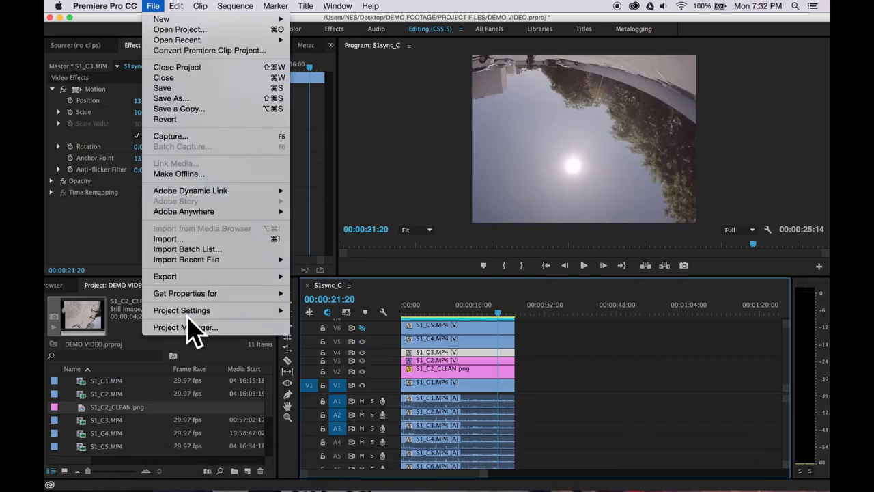
{"action": "mouse_move", "coordinate": [217, 277]}
{"action": "left_click", "coordinate": [311, 277]}
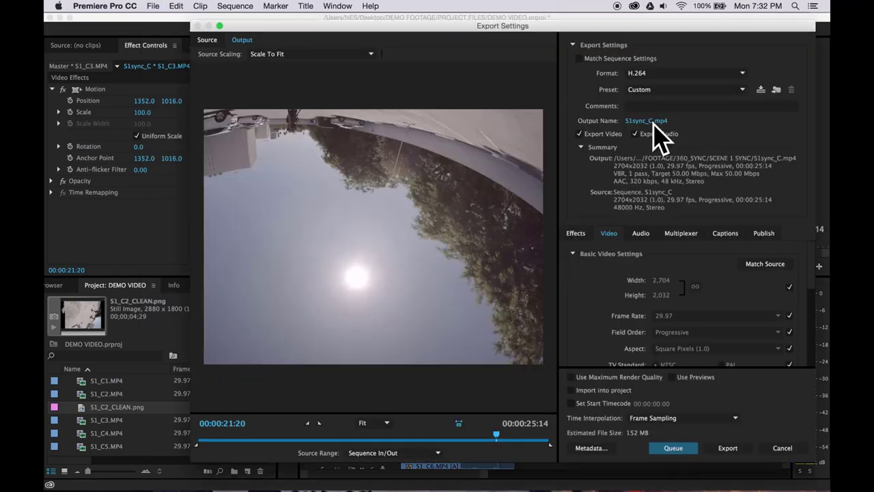
- Name the camera 4 output file S1sync_C4 and add the export to the Media Encoder queue
{"action": "left_click", "coordinate": [653, 124]}
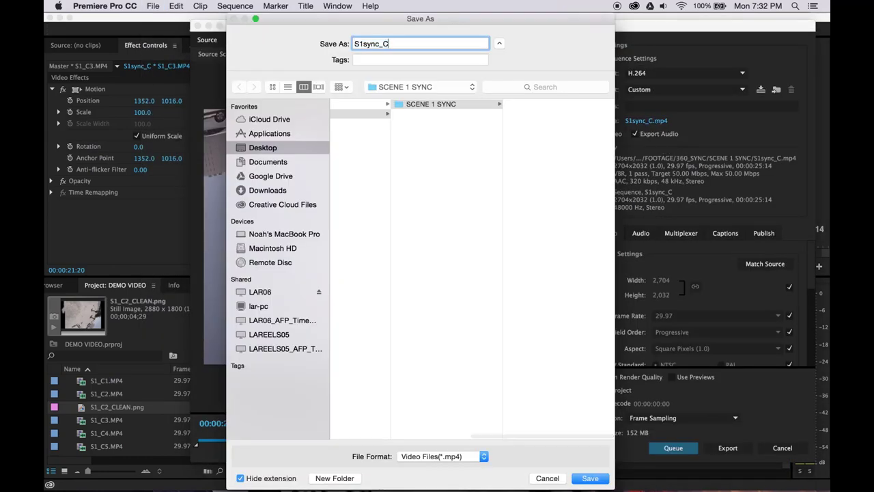
{"action": "type", "text": "4"}
{"action": "key", "text": "Return"}
{"action": "left_click", "coordinate": [673, 447]}
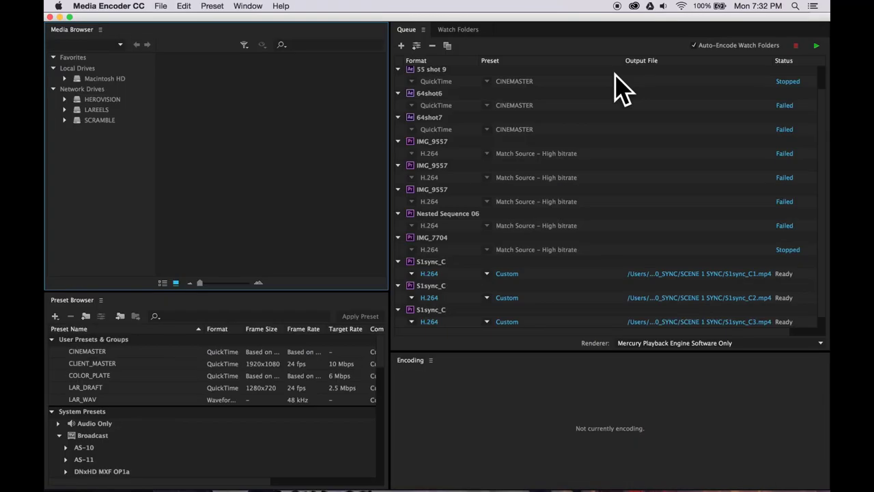
- Return to Premiere Pro, make track V6 with S1_C5.MP4 visible and enlarge the timeline area to show more tracks
{"action": "mouse_move", "coordinate": [571, 486]}
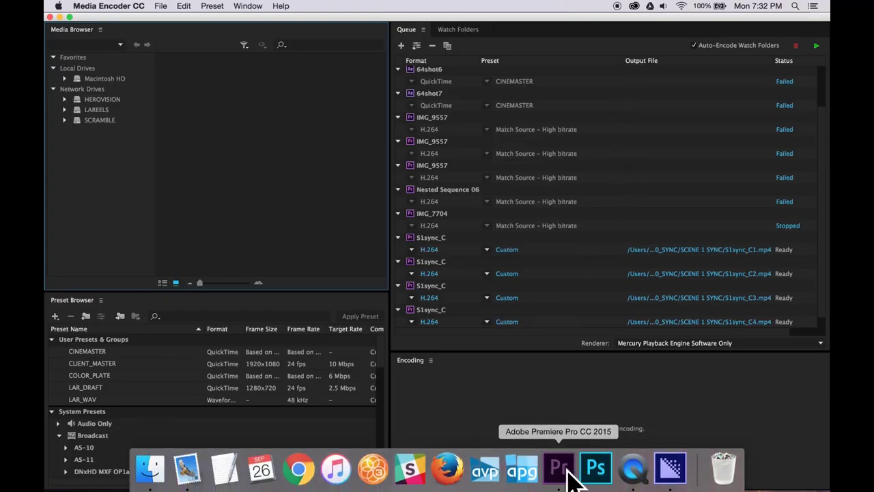
{"action": "left_click", "coordinate": [558, 468]}
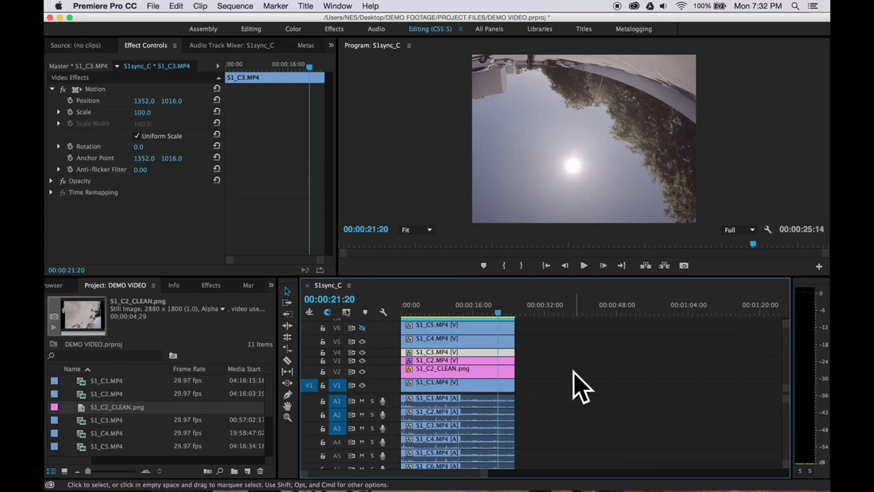
{"action": "scroll", "coordinate": [577, 386], "scroll_direction": "up", "scroll_amount": 4}
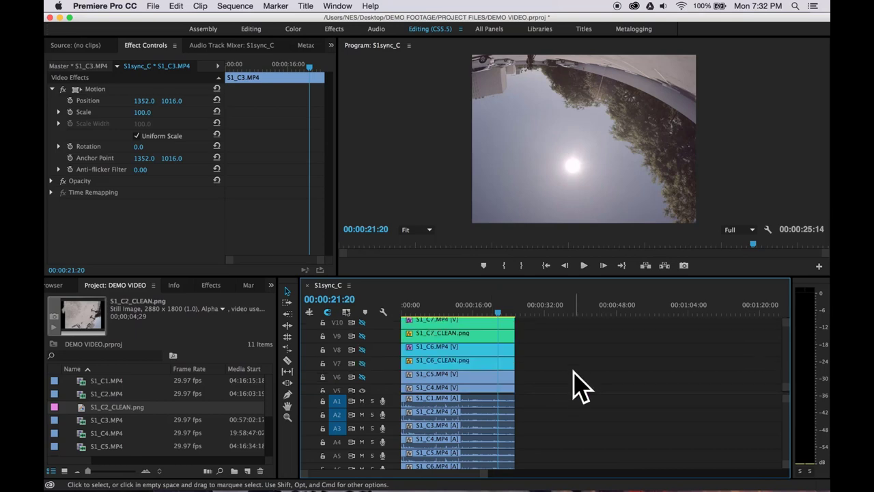
{"action": "left_click", "coordinate": [362, 376]}
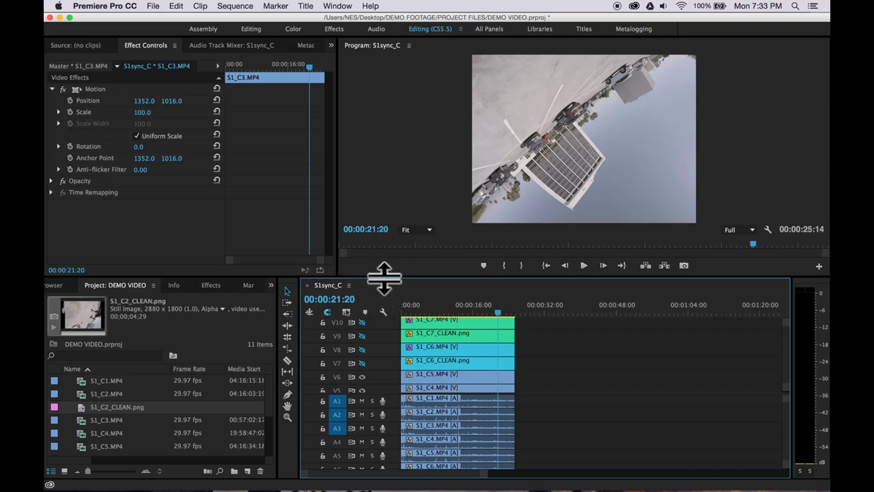
{"action": "left_click_drag", "start_coordinate": [385, 276], "coordinate": [385, 232]}
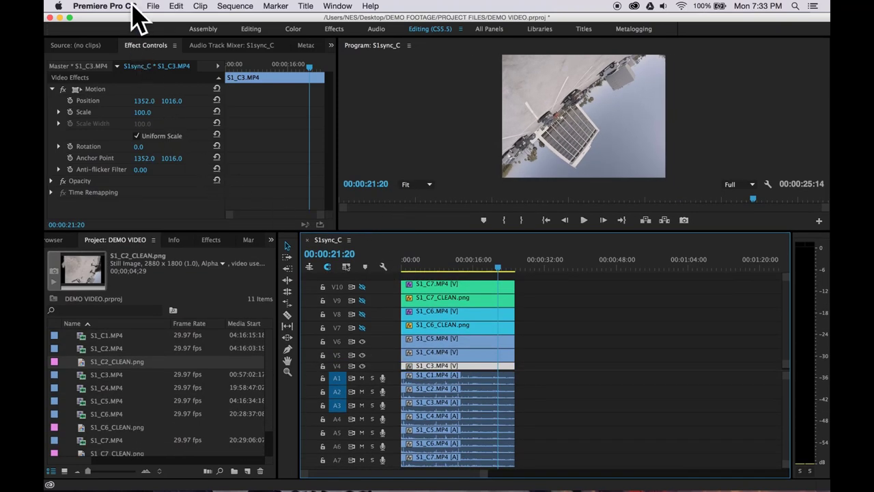
- Open the media export settings for camera 5, name the output file S1sync_C5 and send it to the Media Encoder queue
{"action": "left_click", "coordinate": [153, 7]}
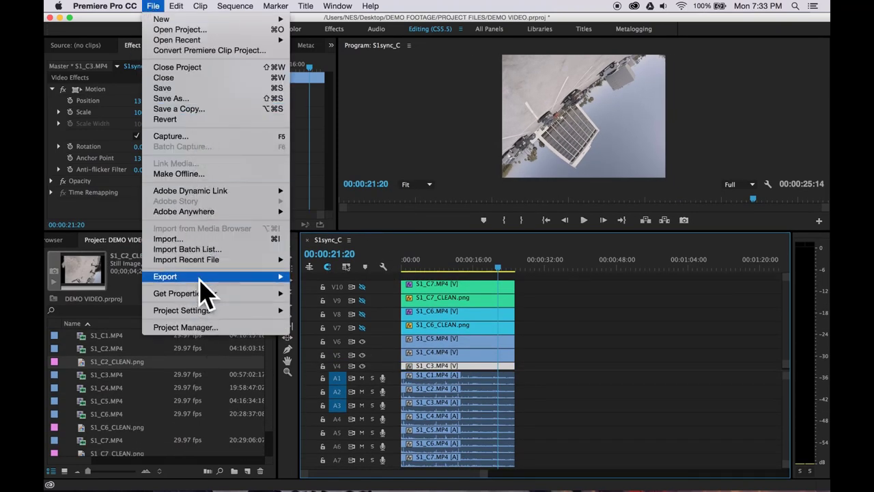
{"action": "mouse_move", "coordinate": [204, 283]}
{"action": "left_click", "coordinate": [355, 279]}
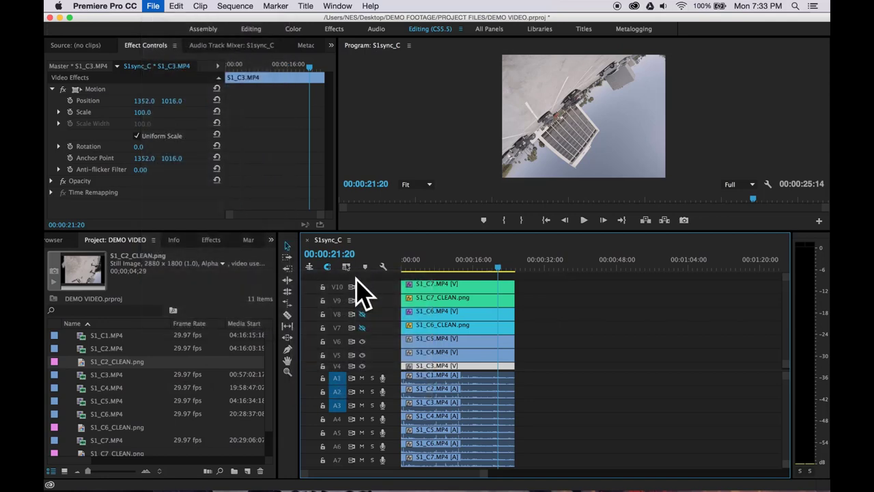
{"action": "left_click", "coordinate": [646, 120]}
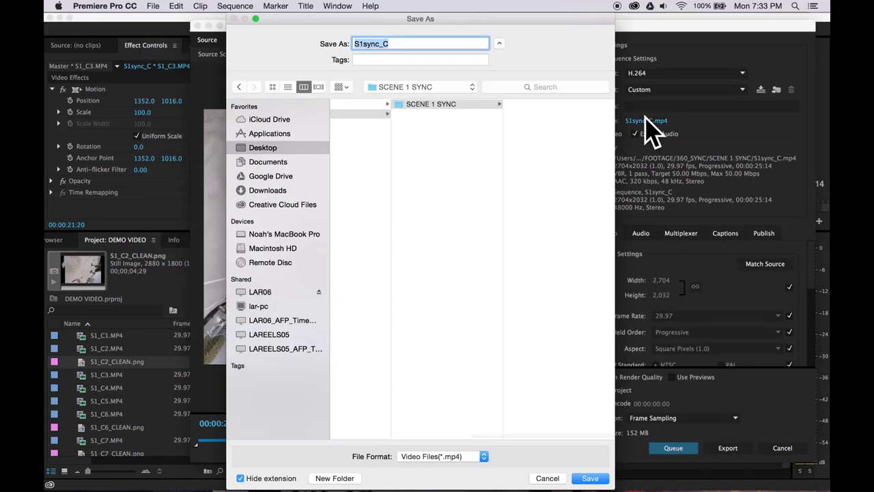
{"action": "key", "text": "Right"}
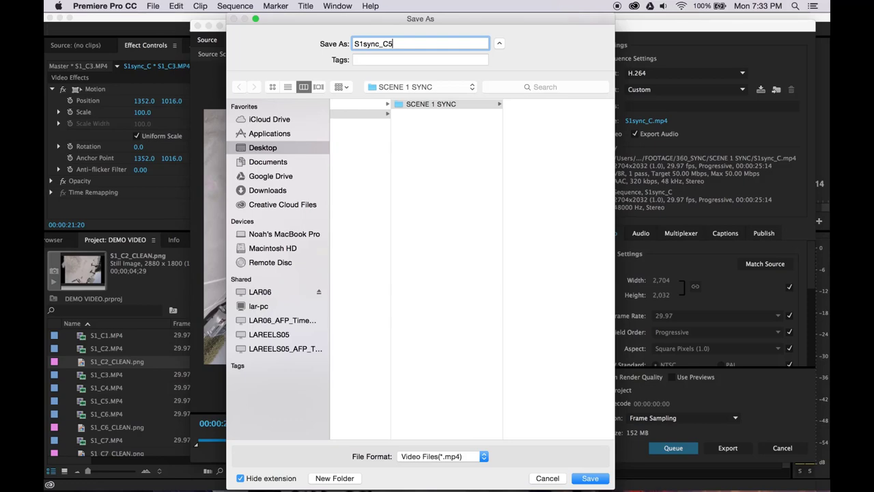
{"action": "key", "text": "Return"}
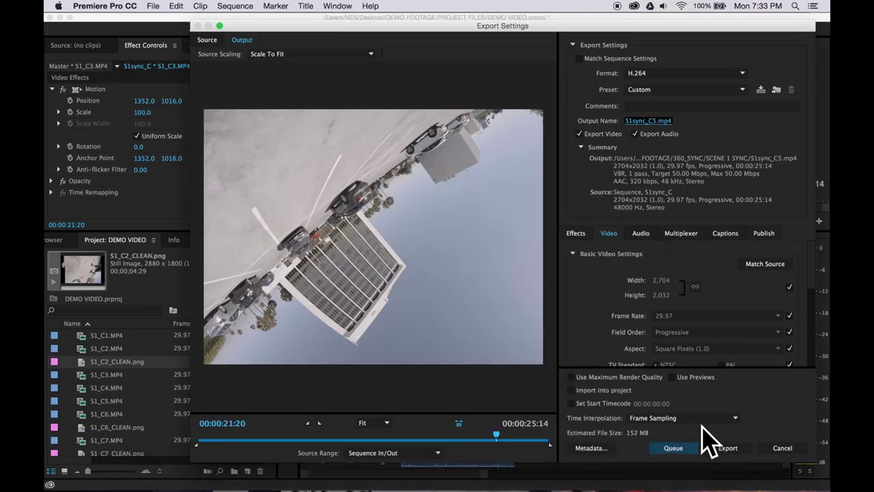
{"action": "left_click", "coordinate": [686, 445]}
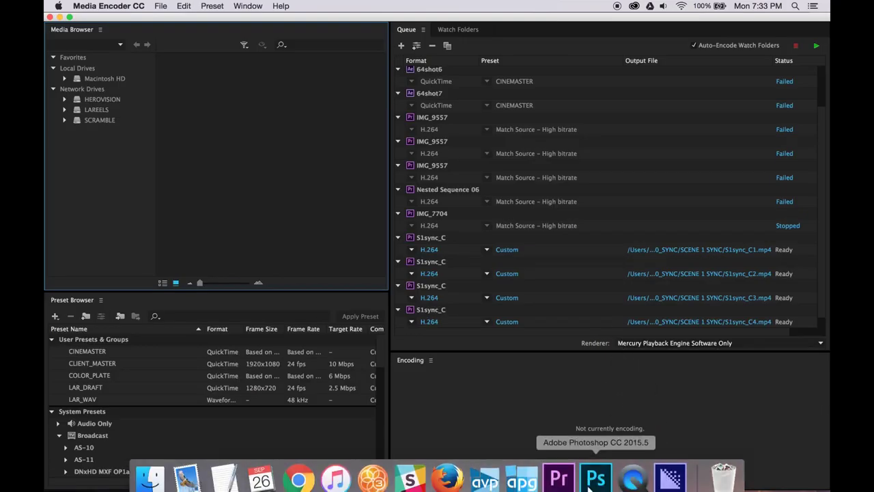
- Return to Premiere Pro, make tracks V7 and V8 visible and open the media export settings for the camera 6 composite
{"action": "left_click", "coordinate": [564, 478]}
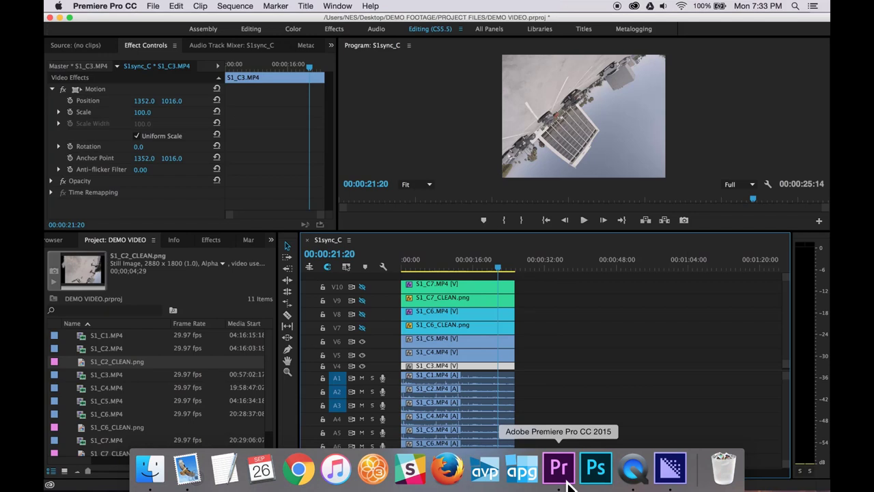
{"action": "left_click", "coordinate": [362, 327]}
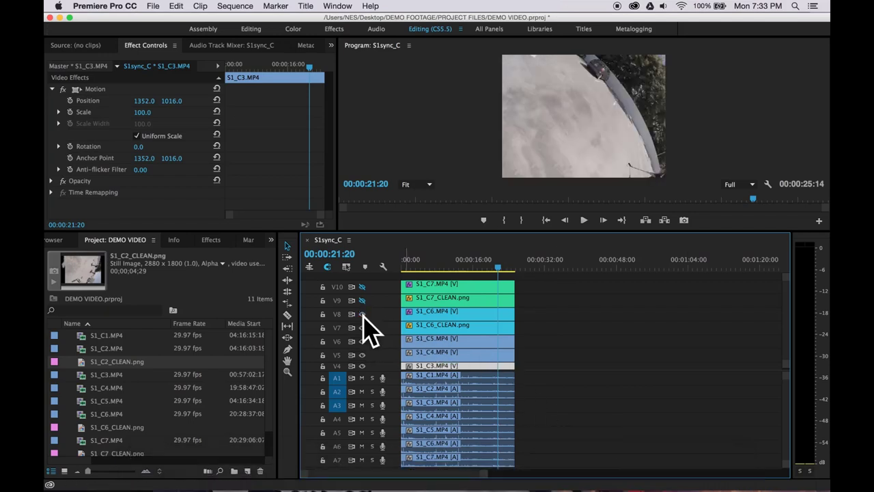
{"action": "left_click", "coordinate": [153, 6]}
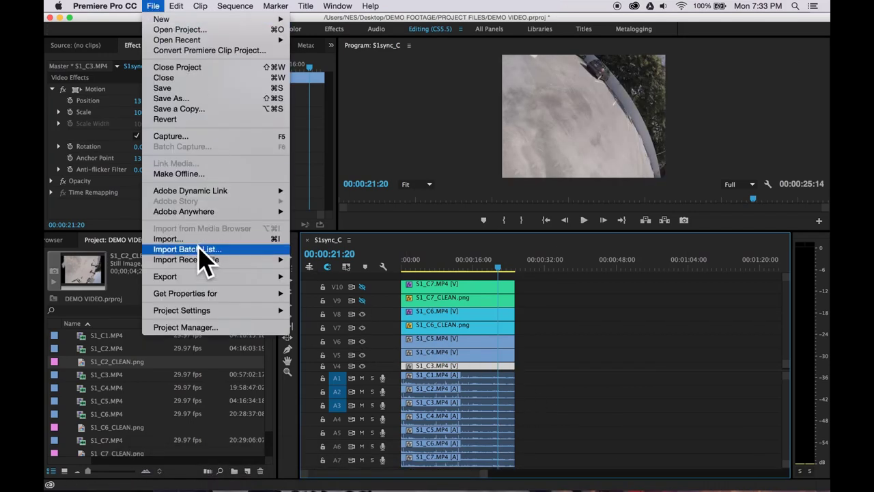
{"action": "mouse_move", "coordinate": [205, 276]}
{"action": "left_click", "coordinate": [320, 279]}
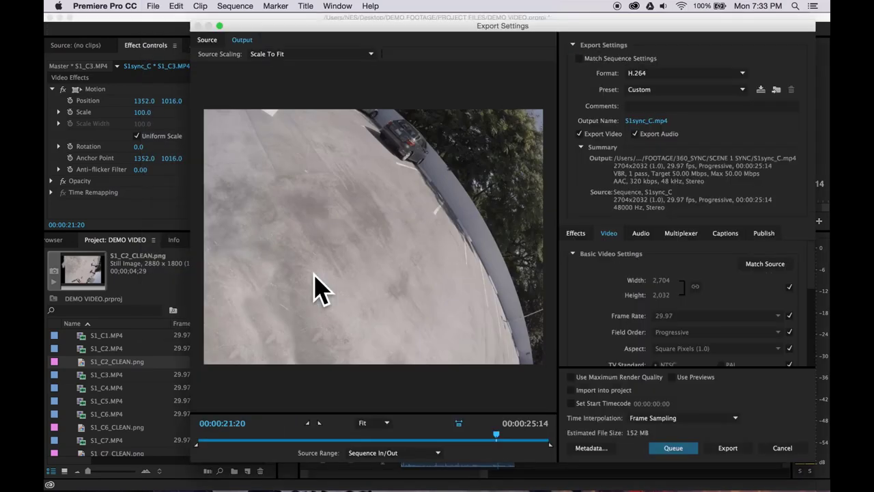
- Name the camera 6 output file S1sync_C6 in the SCENE 1 SYNC folder
{"action": "left_click", "coordinate": [638, 121]}
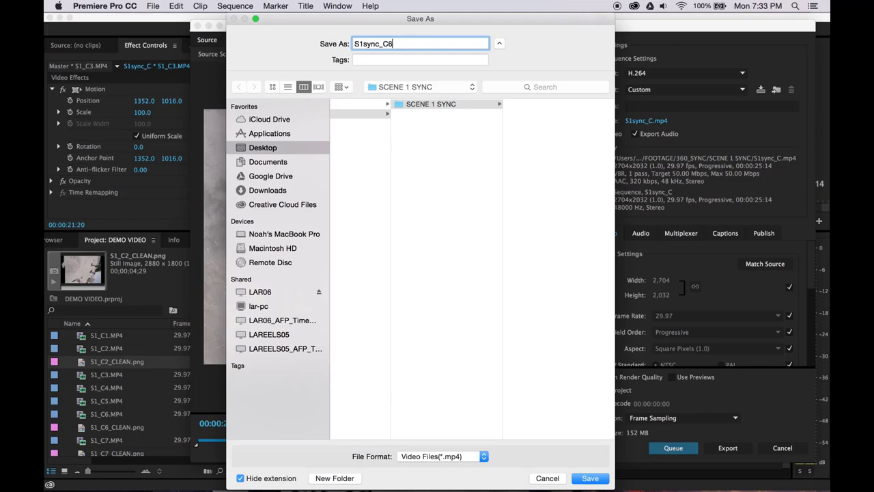
{"action": "type", "text": "6"}
{"action": "key", "text": "Return"}
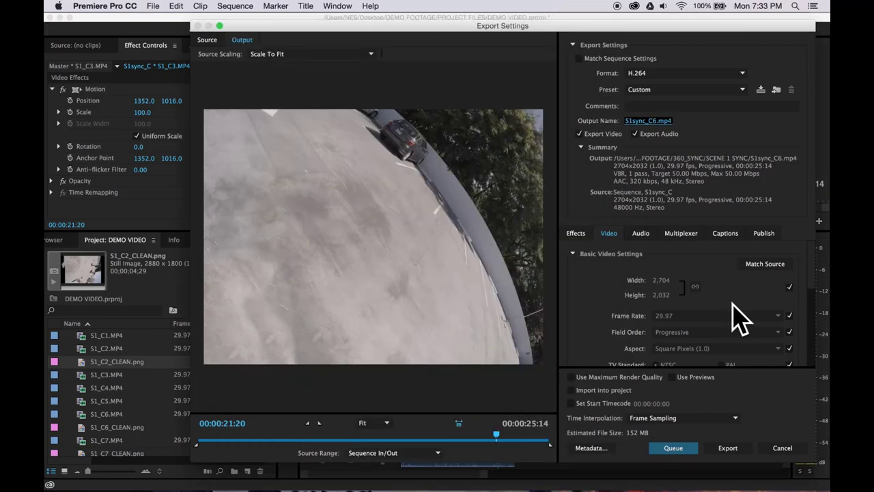
- Send the camera 6 export to the Media Encoder queue, then return to Premiere Pro and open the media export settings for camera 7
{"action": "left_click", "coordinate": [673, 448]}
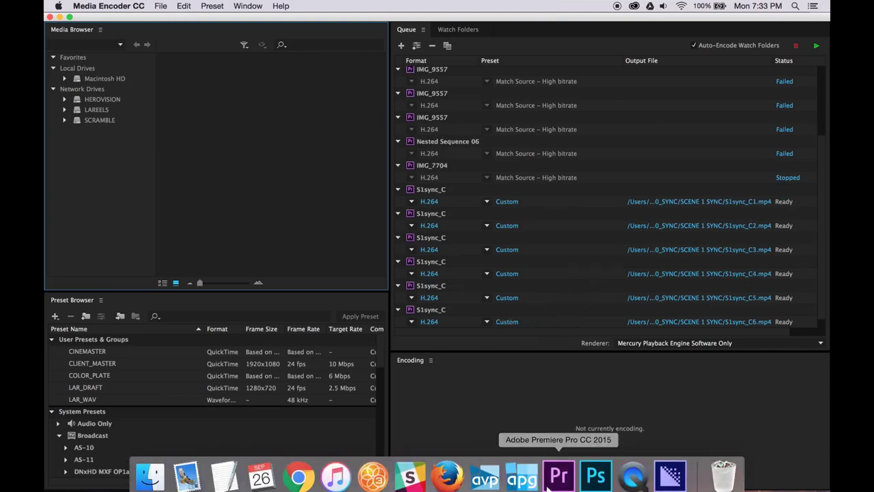
{"action": "left_click", "coordinate": [558, 476]}
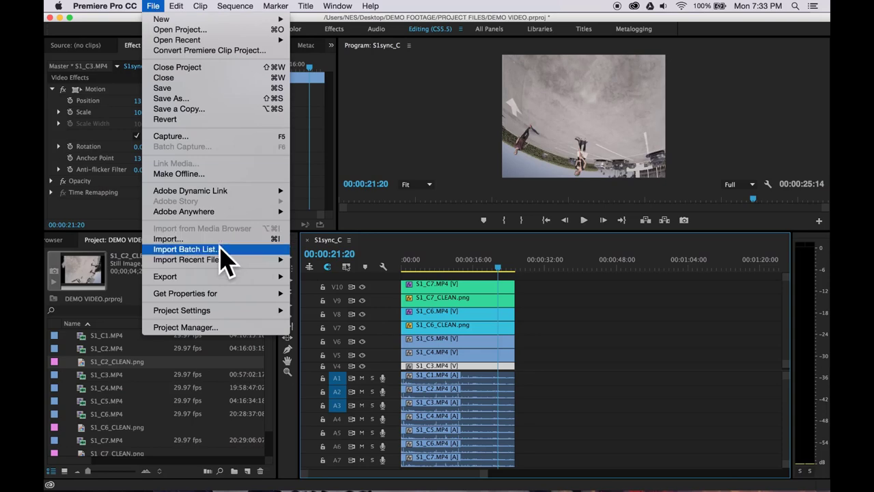
{"action": "mouse_move", "coordinate": [212, 276]}
{"action": "left_click", "coordinate": [331, 277]}
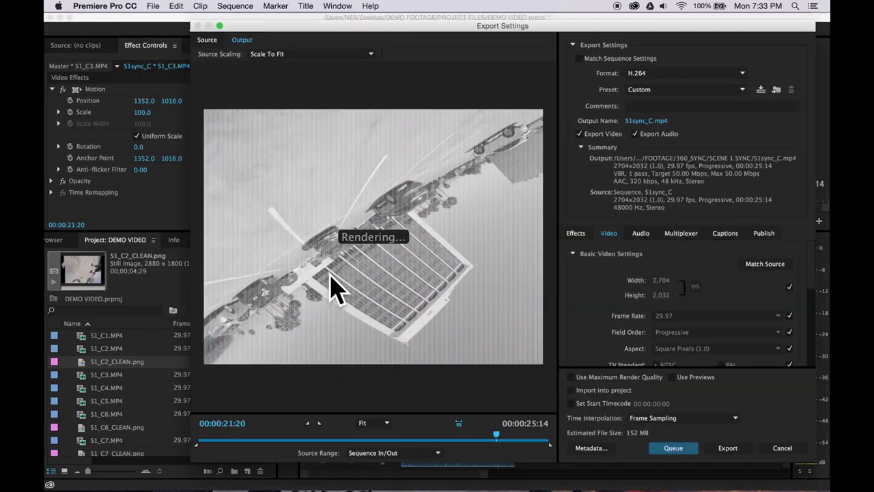
- Queue the camera 7 export as S1sync_C7 and start encoding the Media Encoder queue
{"action": "left_click", "coordinate": [635, 121]}
{"action": "key", "text": "Right"}
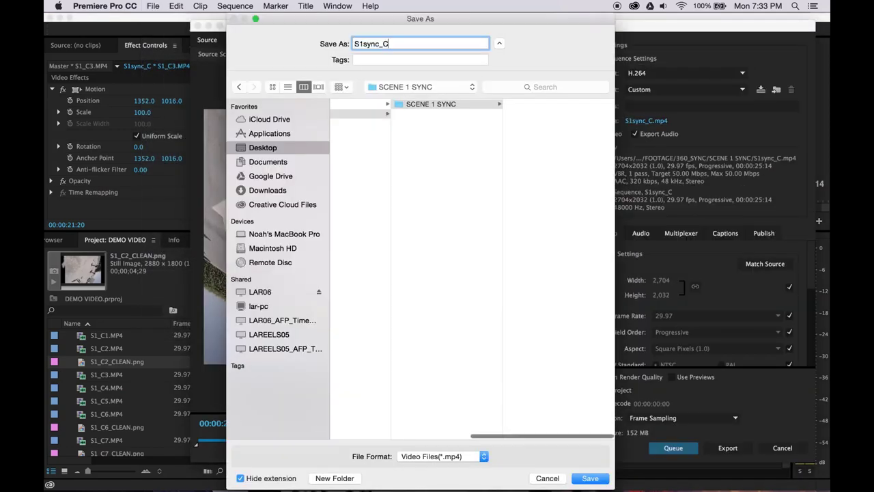
{"action": "type", "text": "7"}
{"action": "key", "text": "Return"}
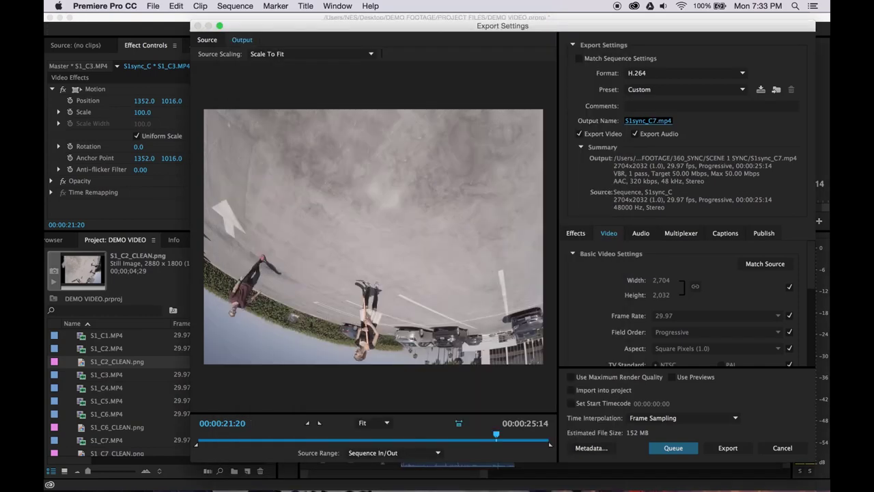
{"action": "key", "text": "Return"}
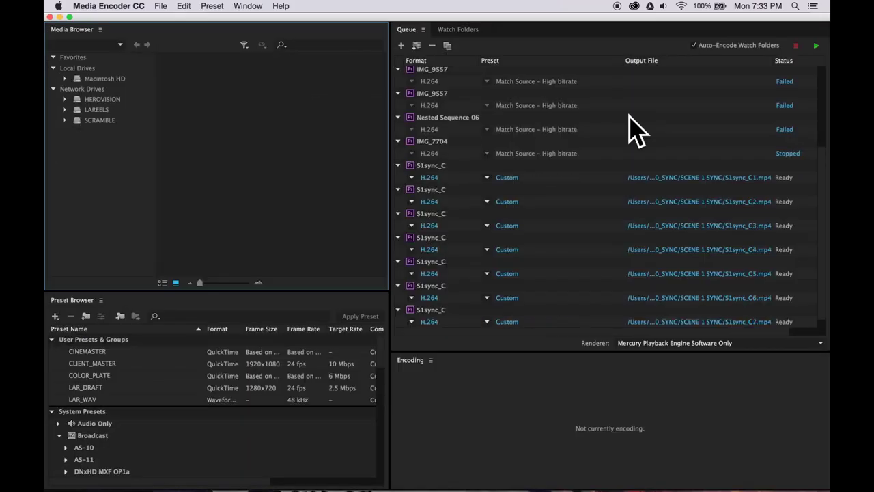
{"action": "left_click", "coordinate": [816, 46]}
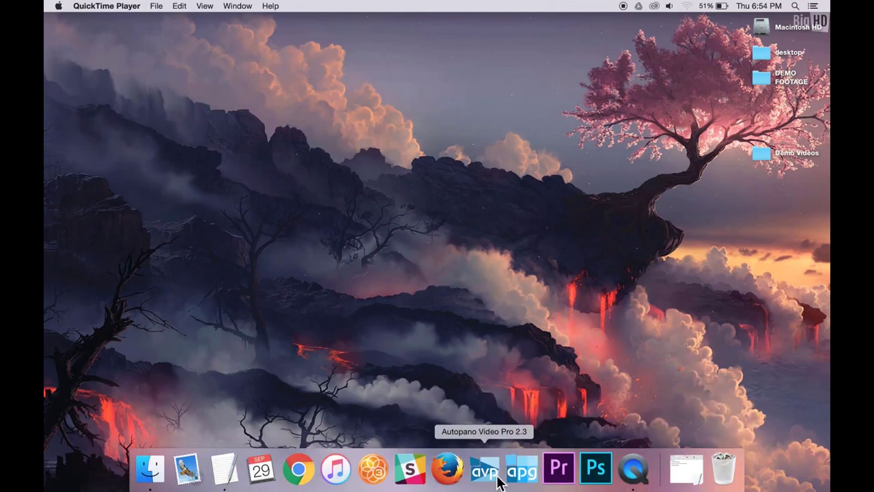
- Launch Autopano Video Pro and open the DEMO FOOTAGE/FOOTAGE/360_SYNC/SCENE 1 SYNC folder in Finder
{"action": "mouse_move", "coordinate": [590, 486]}
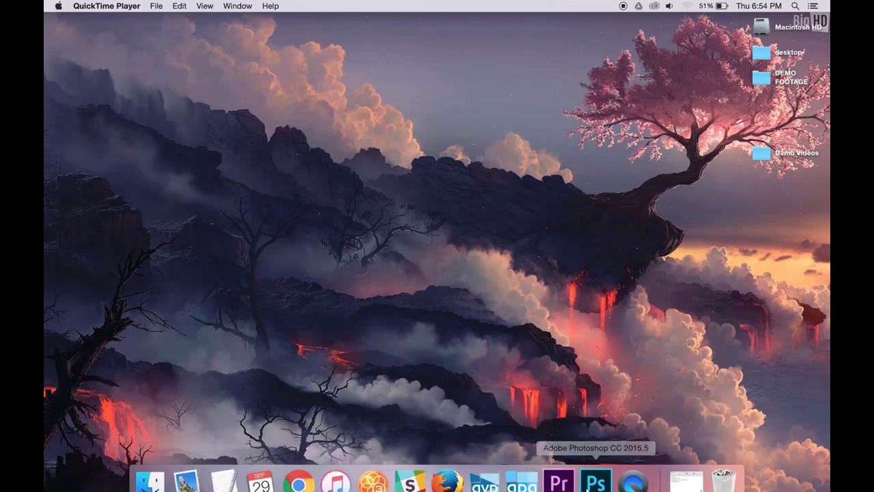
{"action": "left_click", "coordinate": [494, 471]}
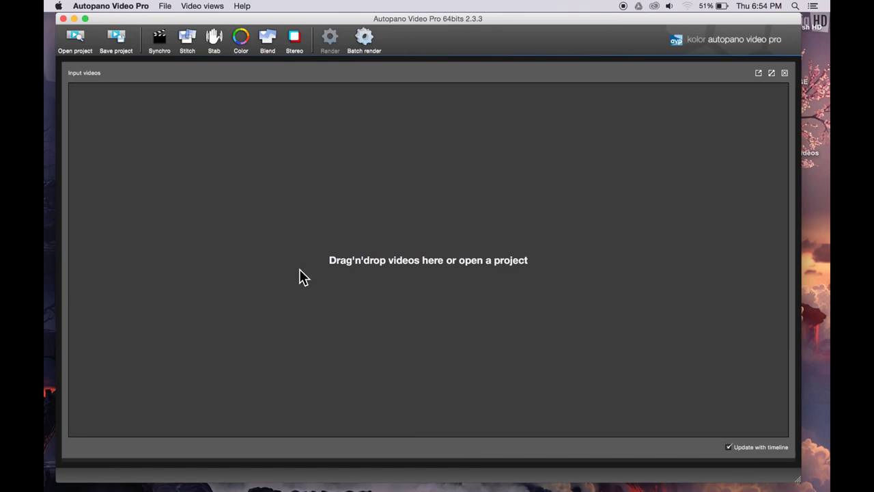
{"action": "left_click", "coordinate": [150, 477]}
{"action": "left_click", "coordinate": [316, 57]}
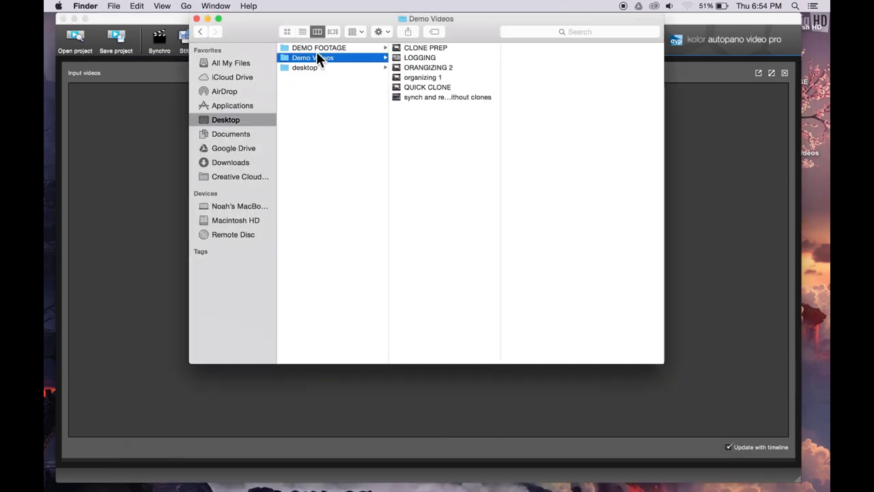
{"action": "left_click", "coordinate": [323, 49]}
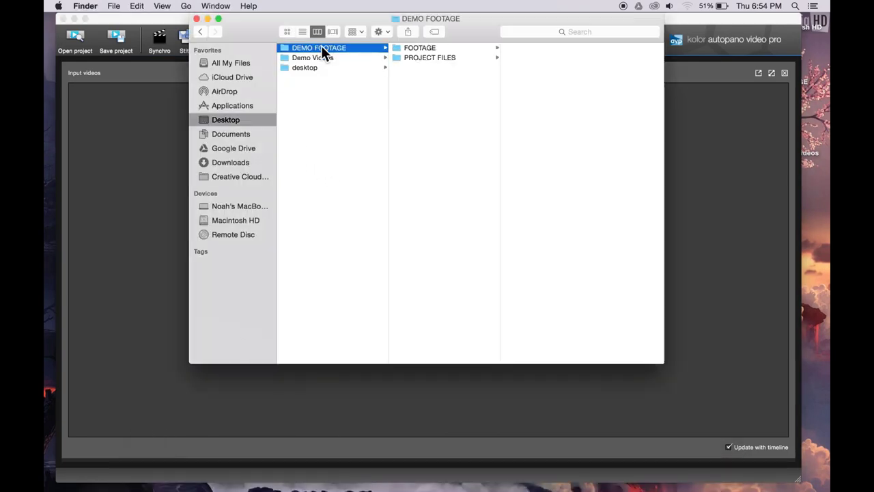
{"action": "left_click", "coordinate": [422, 47]}
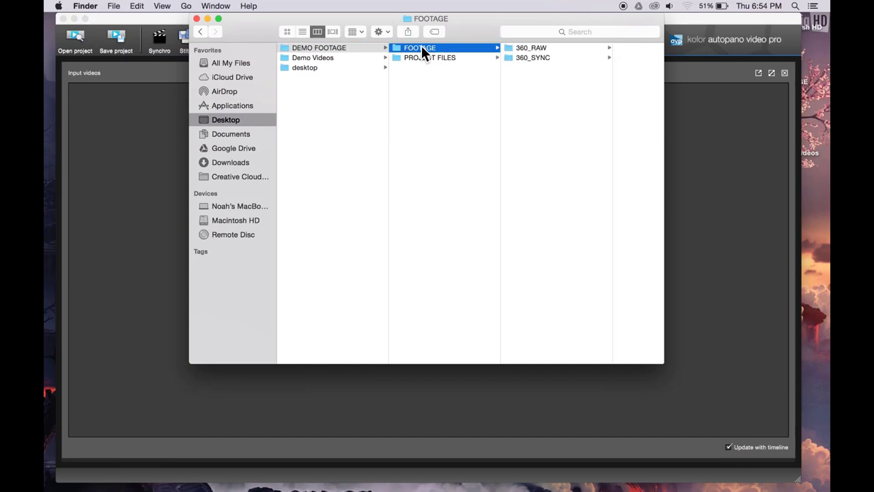
{"action": "left_click", "coordinate": [533, 54]}
{"action": "left_click", "coordinate": [583, 47]}
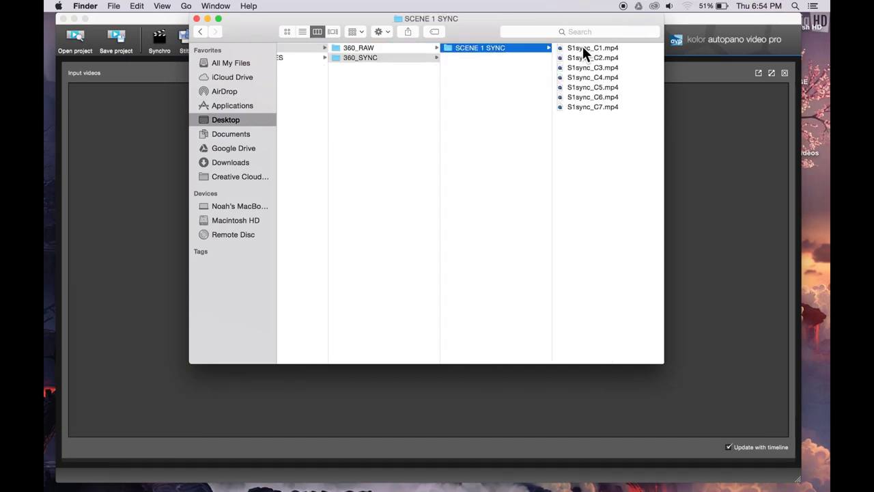
{"action": "right_click", "coordinate": [577, 142]}
{"action": "left_click", "coordinate": [576, 137]}
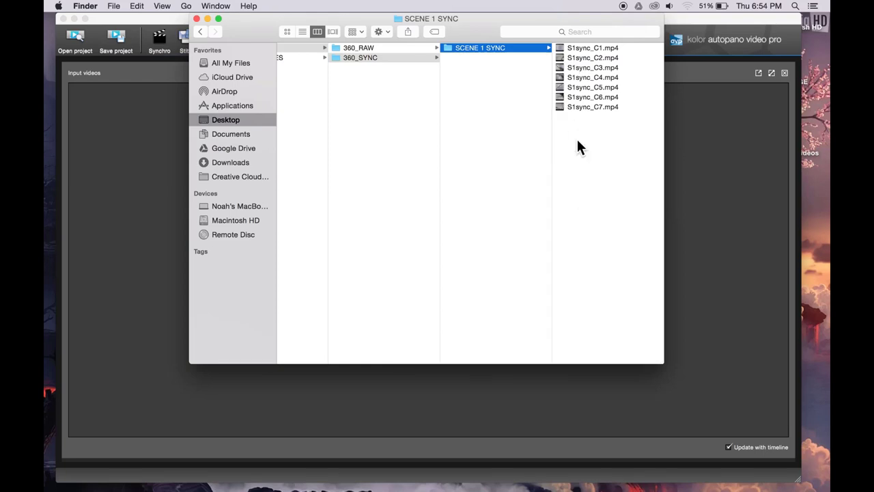
{"action": "right_click", "coordinate": [578, 149]}
{"action": "left_click", "coordinate": [575, 131]}
{"action": "right_click", "coordinate": [576, 134]}
{"action": "left_click", "coordinate": [570, 103]}
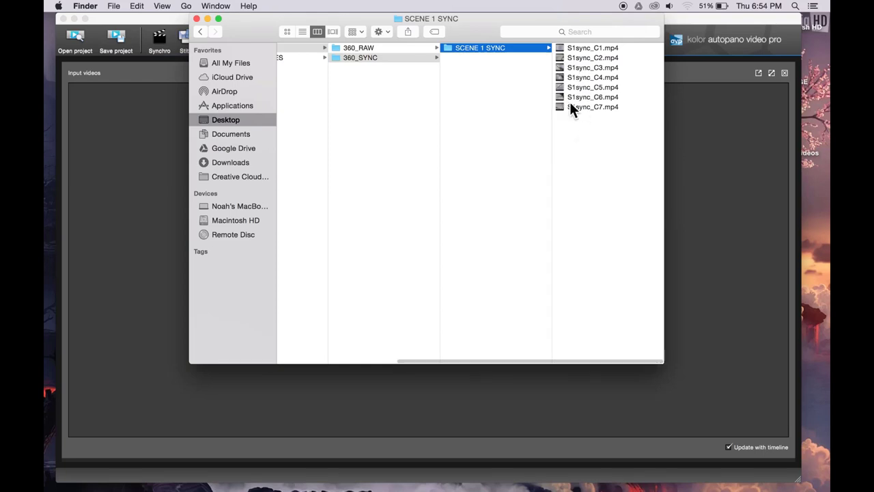
- Import the clips S1sync_C1.mp4 to S1sync_C7.mp4 into Autopano Video Pro and enlarge the input videos area to view them all
{"action": "left_click_drag", "start_coordinate": [569, 124], "coordinate": [146, 233]}
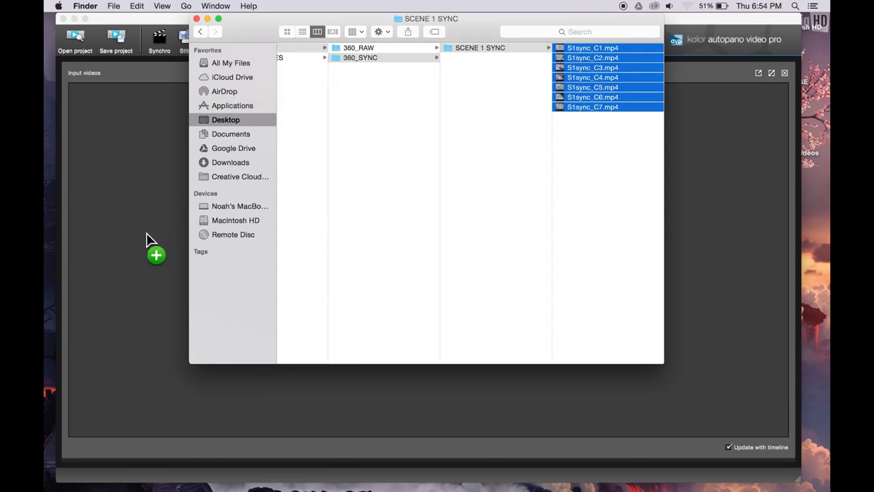
{"action": "left_click_drag", "start_coordinate": [146, 233], "coordinate": [236, 231]}
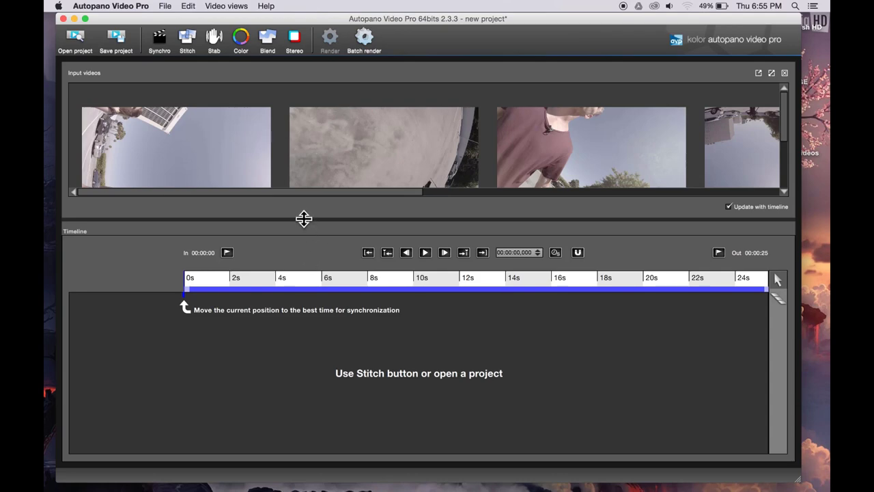
{"action": "left_click_drag", "start_coordinate": [304, 217], "coordinate": [288, 297]}
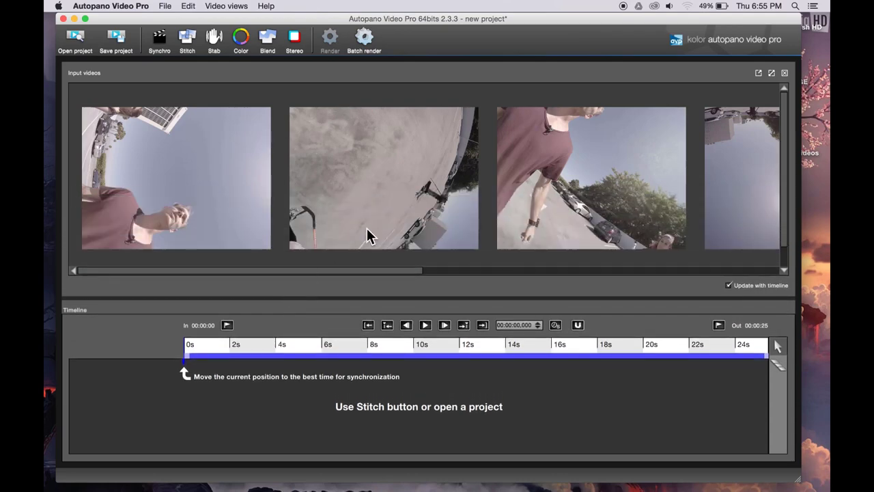
{"action": "left_click_drag", "start_coordinate": [374, 269], "coordinate": [733, 259]}
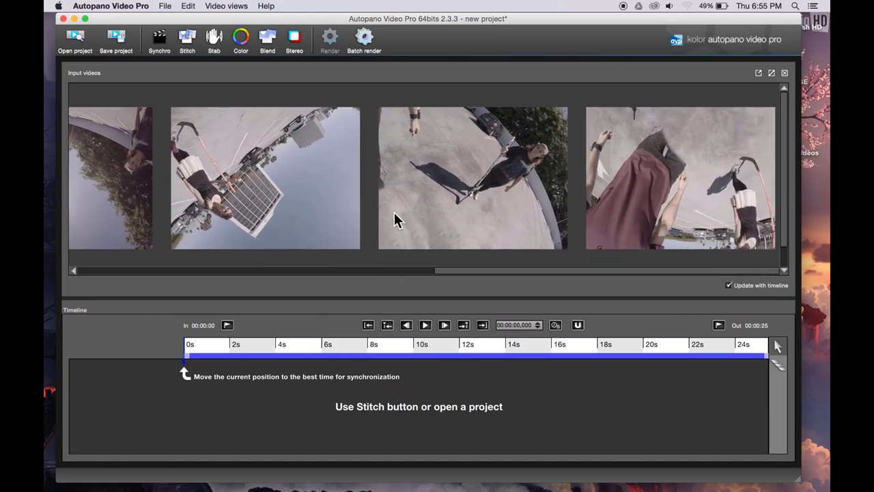
- Set the timeline position to about 8.7 s and stitch the videos there as GoPro Hero 3+/4
{"action": "left_click", "coordinate": [383, 350]}
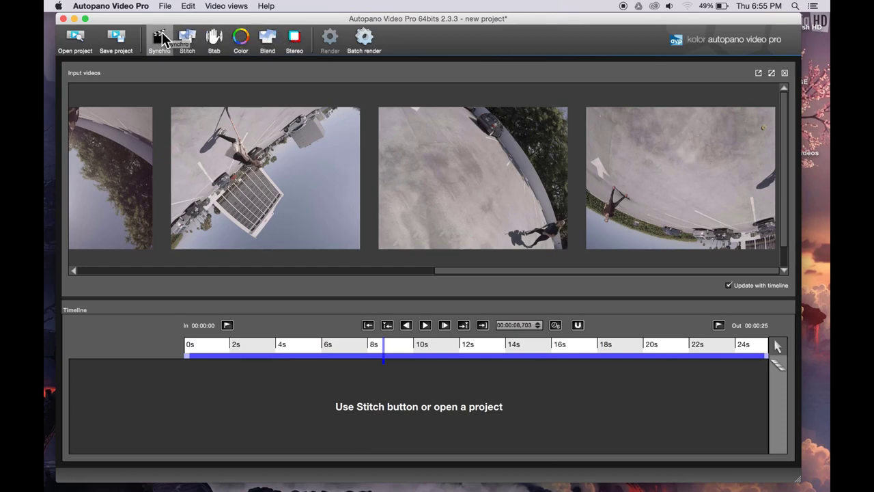
{"action": "left_click", "coordinate": [188, 40]}
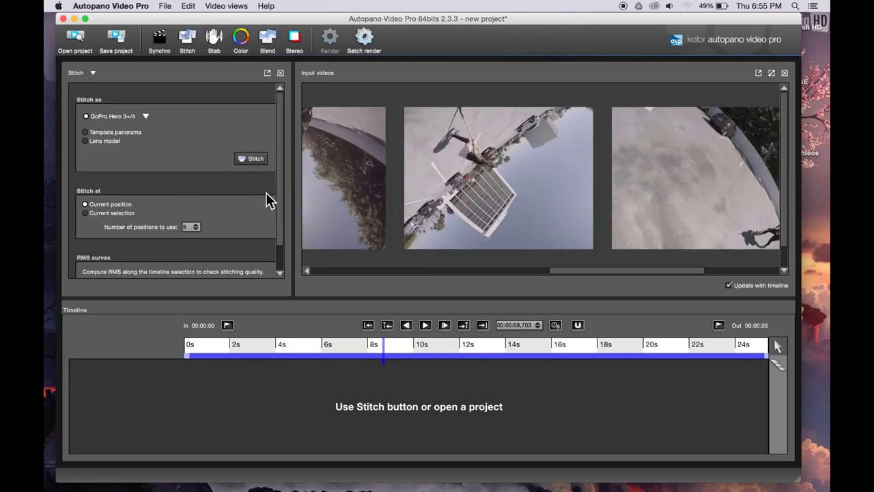
{"action": "left_click", "coordinate": [255, 160]}
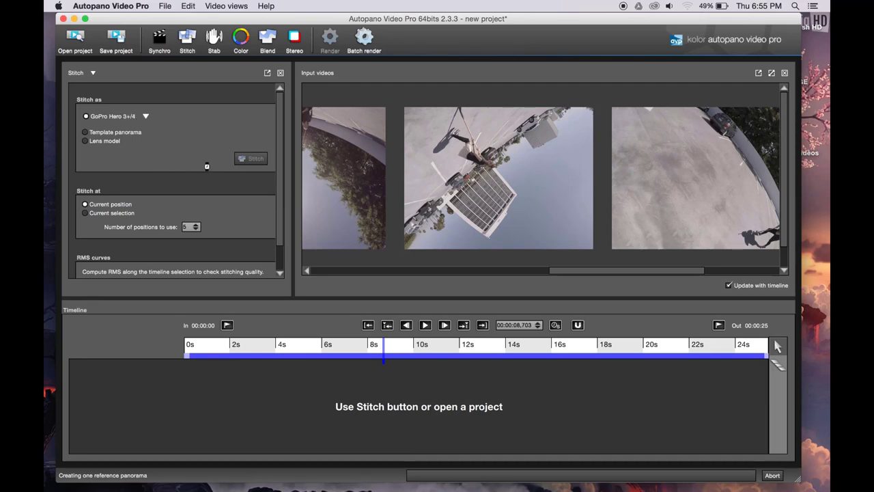
{"action": "scroll", "coordinate": [207, 166], "scroll_direction": "down", "scroll_amount": 1}
{"action": "scroll", "coordinate": [206, 166], "scroll_direction": "down", "scroll_amount": 2}
{"action": "scroll", "coordinate": [206, 166], "scroll_direction": "up", "scroll_amount": 3}
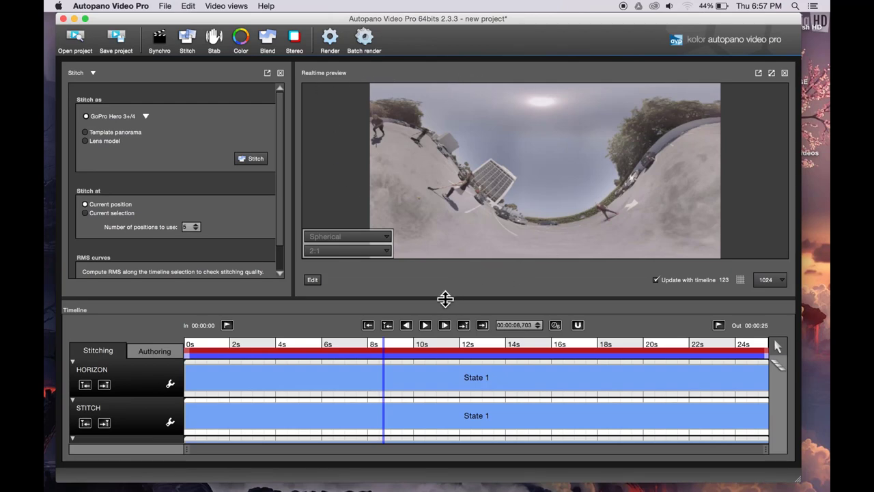
- Enlarge the realtime preview, straighten the panorama's curved horizon, shift the high-rise building right of centre and apply the new orientation
{"action": "left_click_drag", "start_coordinate": [445, 299], "coordinate": [439, 356]}
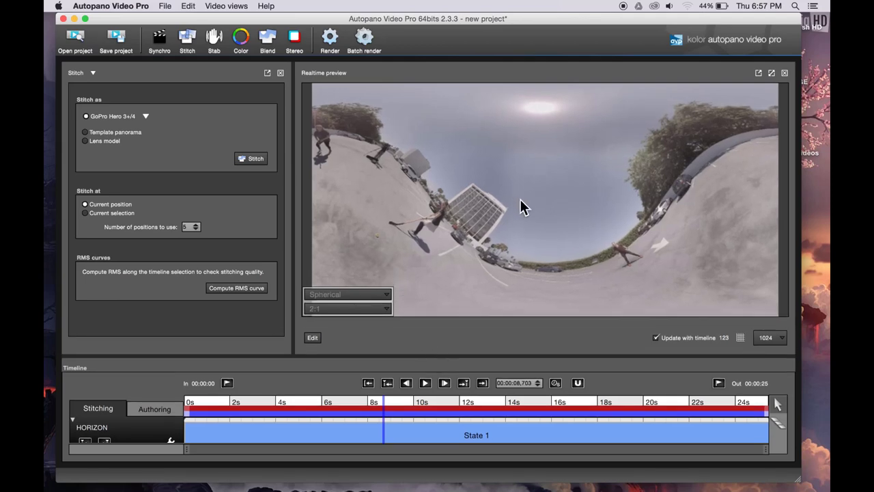
{"action": "left_click_drag", "start_coordinate": [533, 241], "coordinate": [538, 183]}
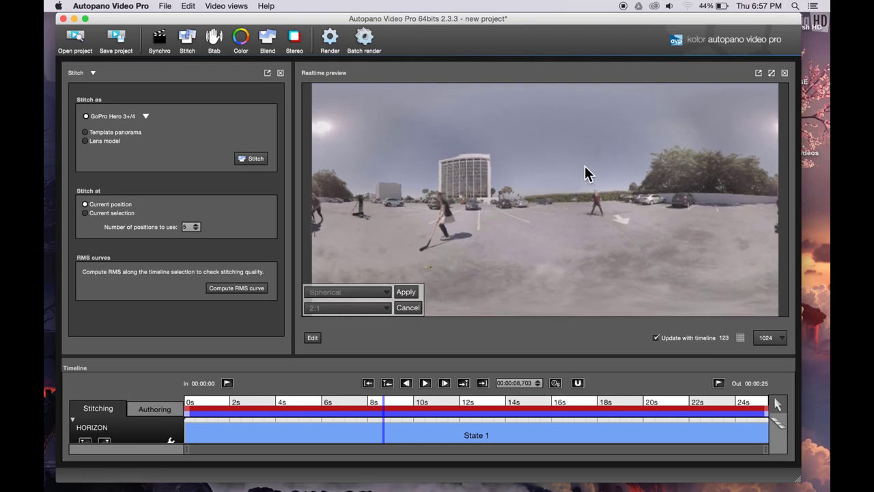
{"action": "left_click_drag", "start_coordinate": [384, 191], "coordinate": [502, 184]}
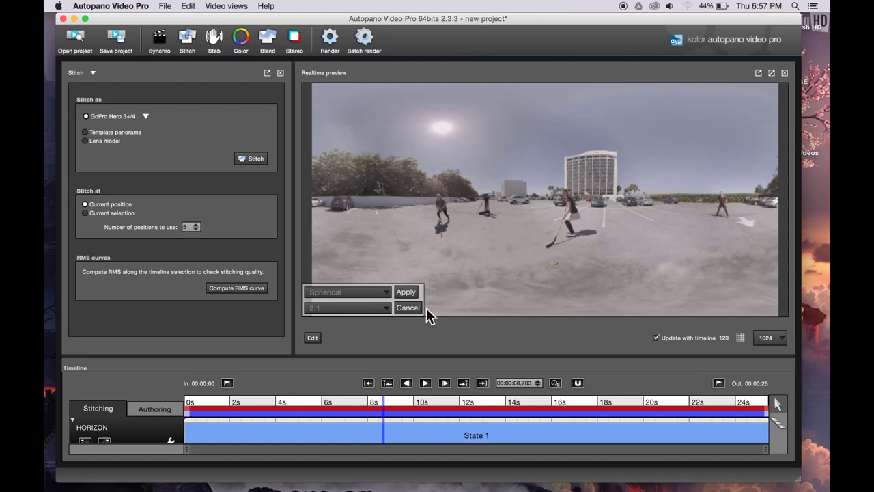
{"action": "left_click", "coordinate": [410, 292]}
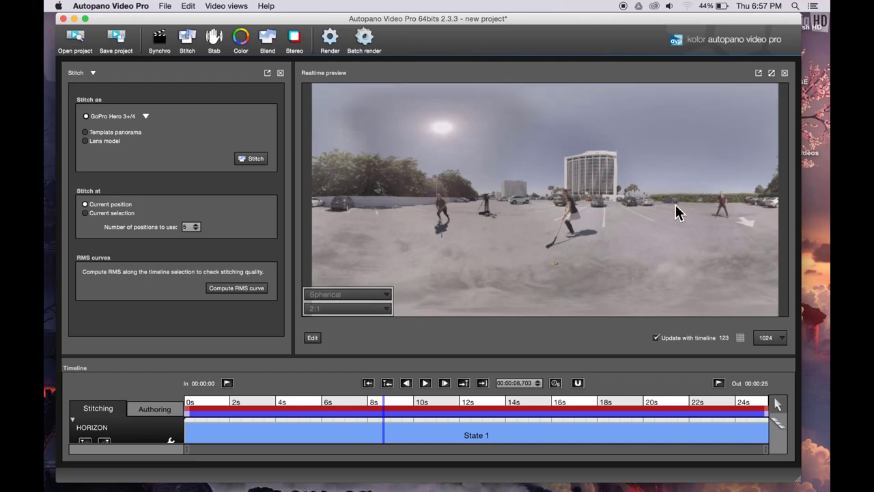
- Try tilting the panorama in the preview, then check the straightened view at about 6.1 s and 10.8 s
{"action": "left_click_drag", "start_coordinate": [676, 206], "coordinate": [552, 241]}
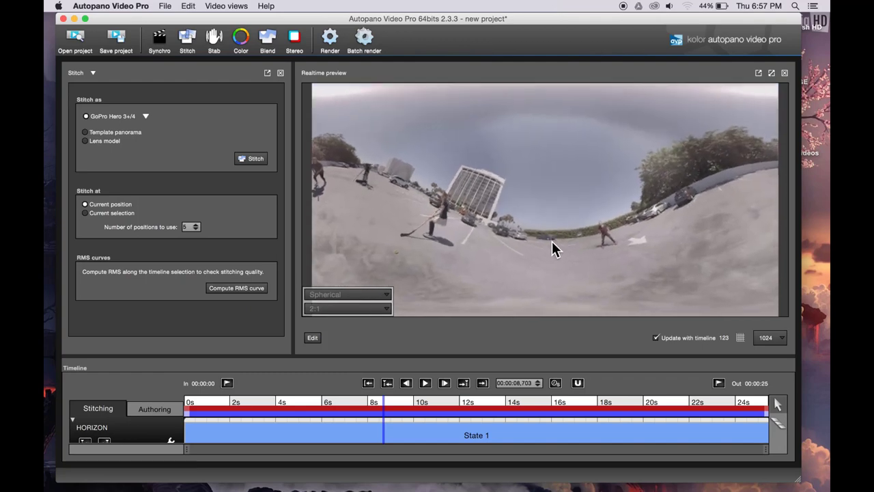
{"action": "left_click", "coordinate": [325, 405]}
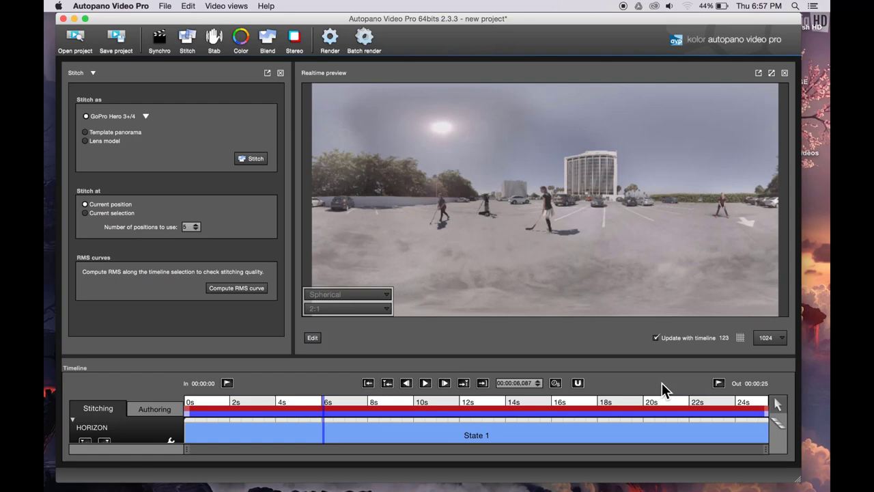
{"action": "left_click", "coordinate": [431, 400]}
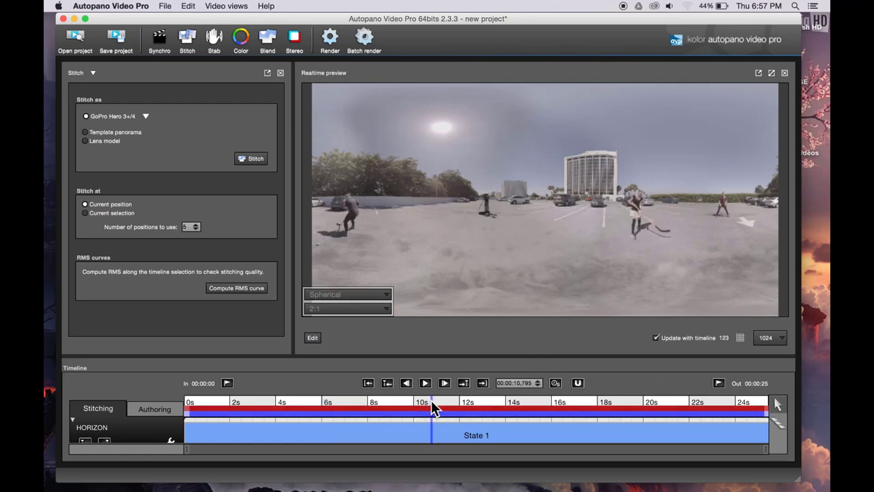
- Overlay the grid on the realtime preview and apply a slight horizon adjustment against its lines
{"action": "left_click", "coordinate": [740, 337]}
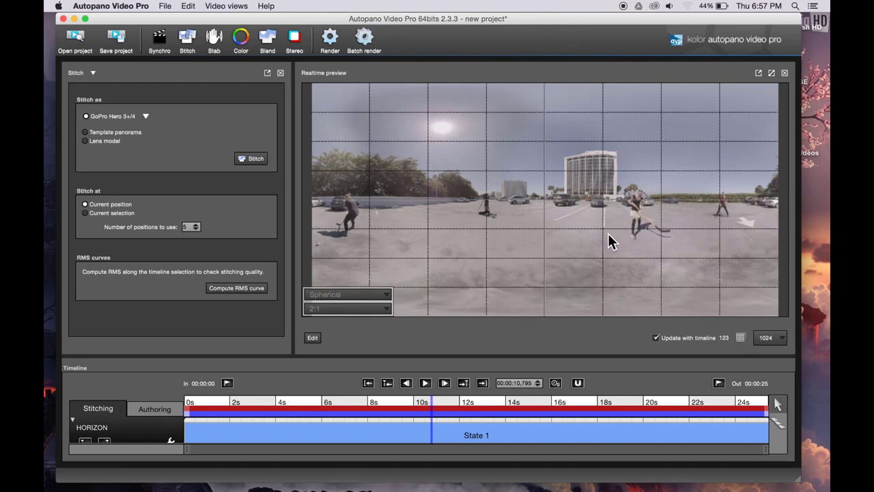
{"action": "left_click_drag", "start_coordinate": [437, 220], "coordinate": [398, 215]}
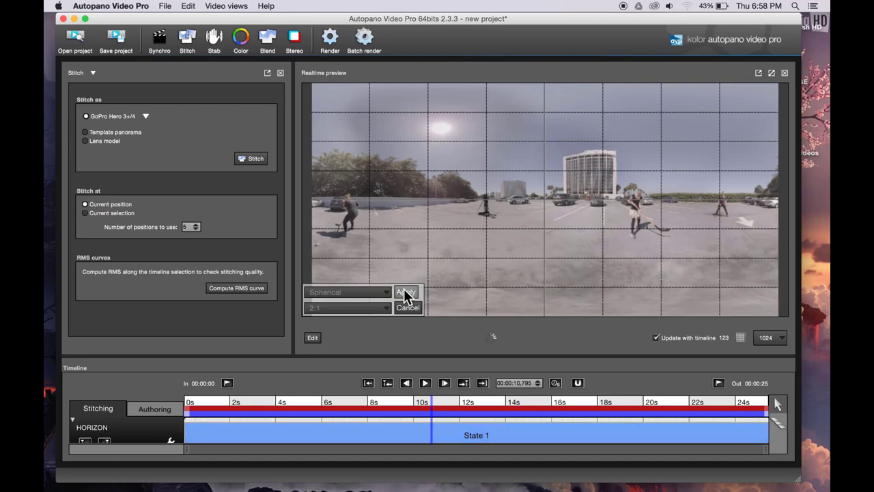
- Check the stitched panorama at about 13.7 s, 17.9 s and 21.6 s on the timeline
{"action": "left_click", "coordinate": [499, 403]}
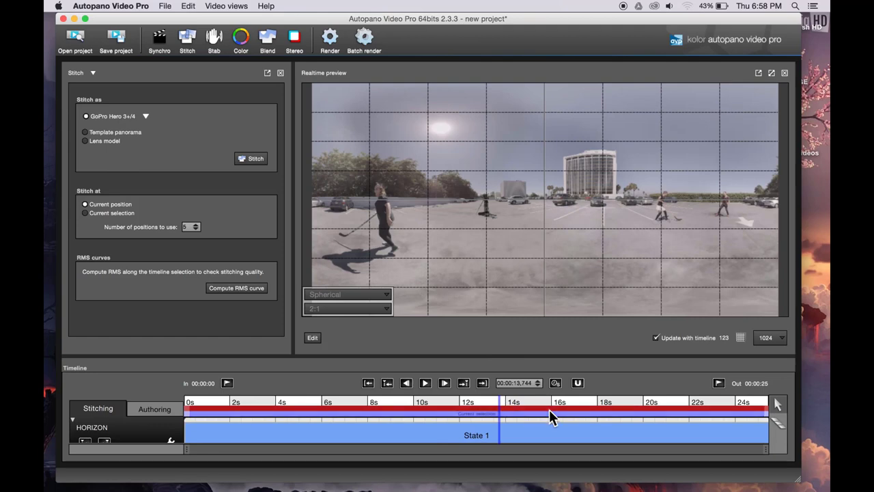
{"action": "left_click", "coordinate": [594, 403]}
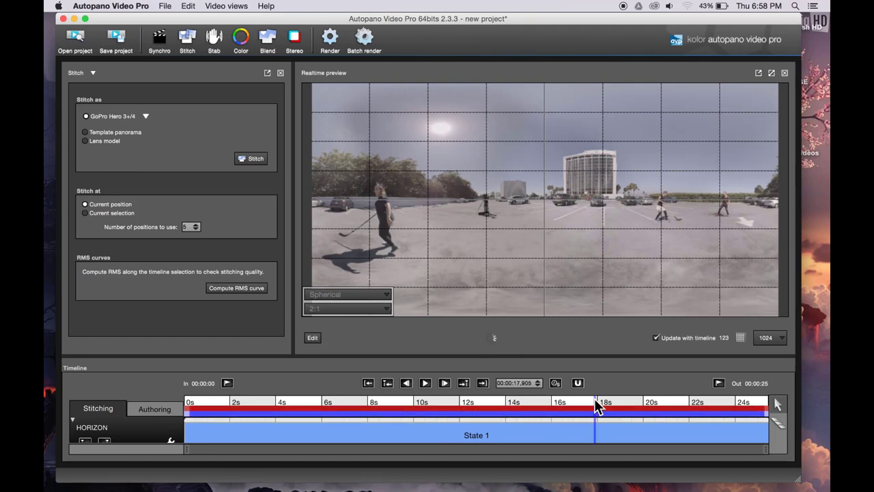
{"action": "left_click", "coordinate": [679, 403]}
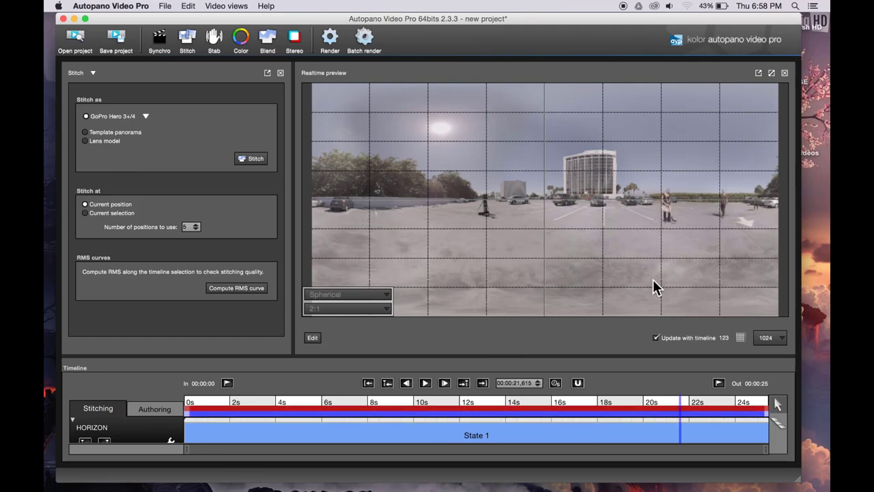
- Save the stitching project as SCENE 1 STITCH in the PROJECT FILES folder
{"action": "left_click", "coordinate": [164, 6]}
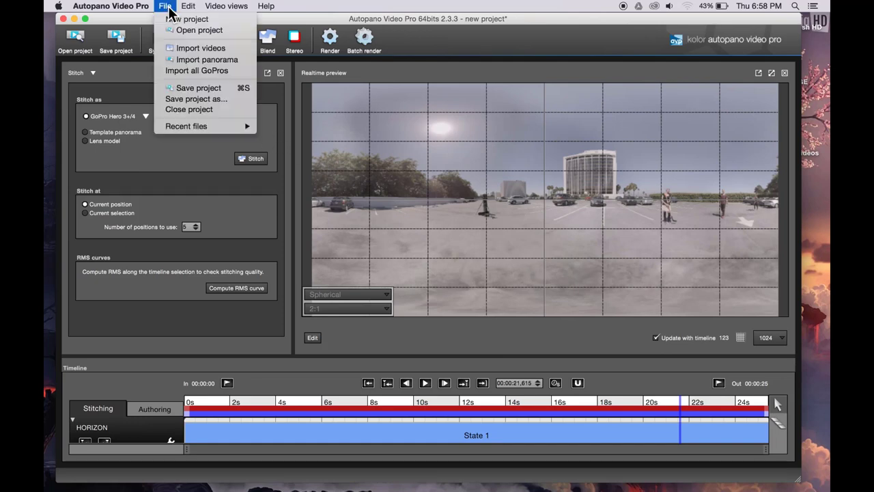
{"action": "left_click", "coordinate": [188, 88]}
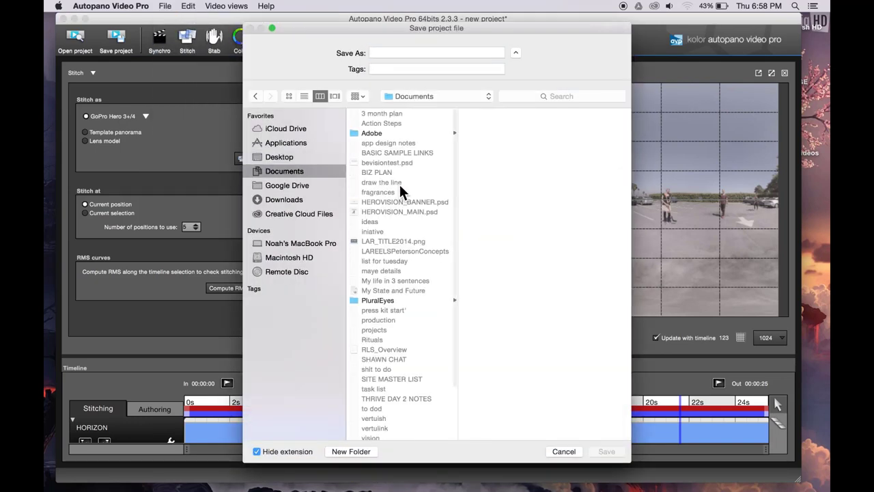
{"action": "left_click", "coordinate": [423, 96]}
{"action": "left_click", "coordinate": [442, 178]}
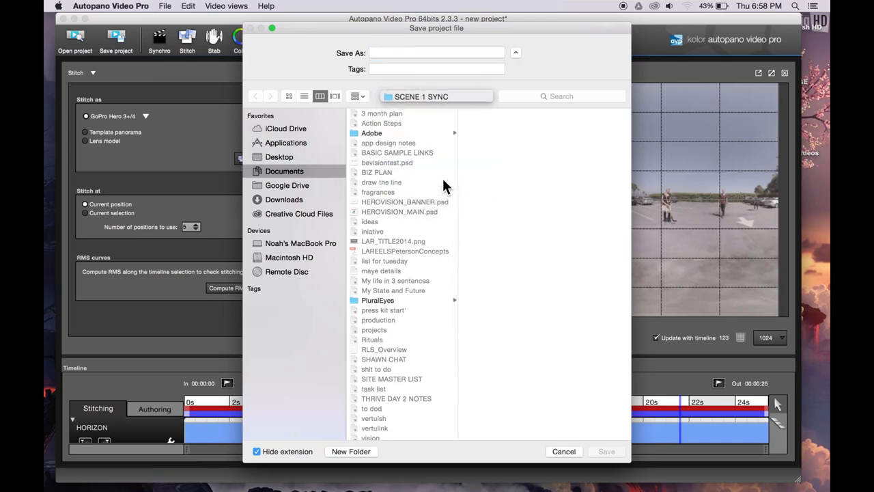
{"action": "left_click", "coordinate": [453, 163]}
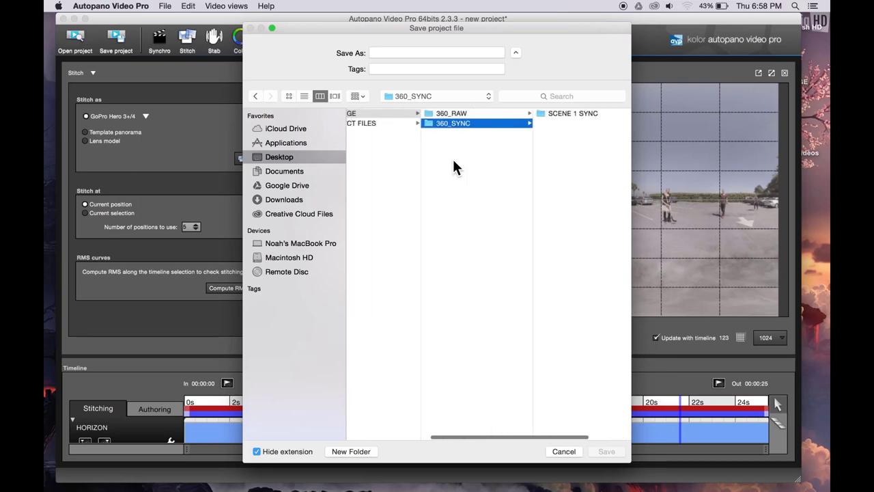
{"action": "scroll", "coordinate": [453, 163], "scroll_direction": "left", "scroll_amount": 3}
{"action": "left_click", "coordinate": [416, 123]}
{"action": "left_click", "coordinate": [426, 52]}
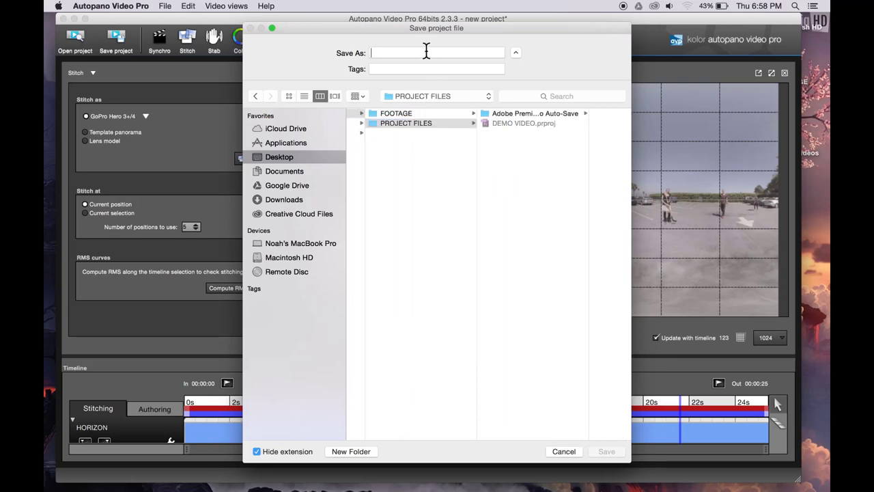
{"action": "type", "text": "SCENE "}
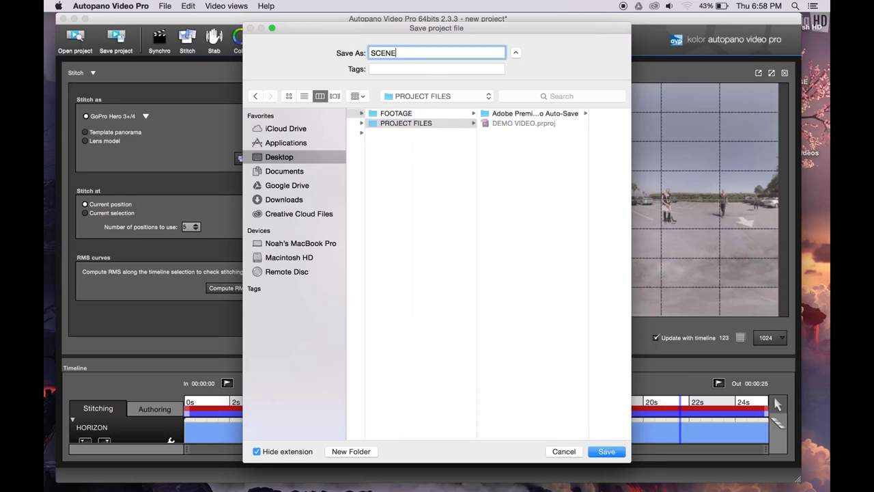
{"action": "type", "text": "1 STITCH"}
{"action": "key", "text": "Return"}
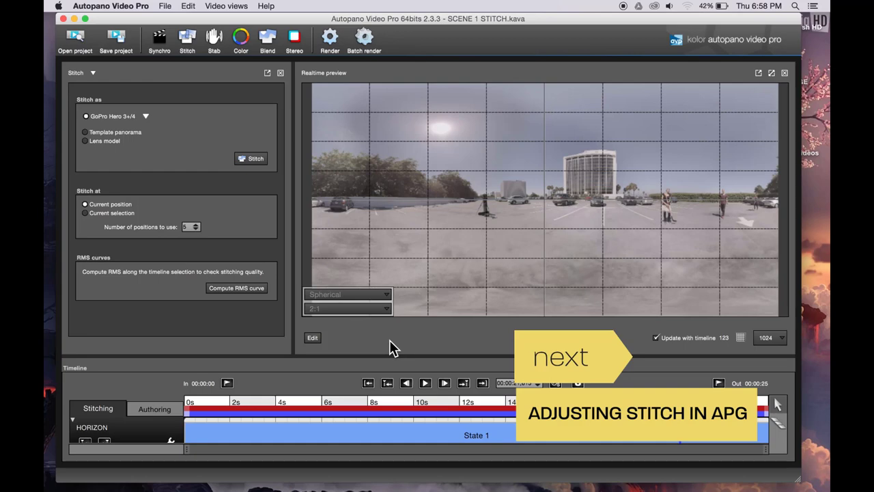
- Check the stitched panorama at about 10 s, then play it from about 9.4 s and 4.8 s to examine people crossing the seams
{"action": "left_click", "coordinate": [413, 403]}
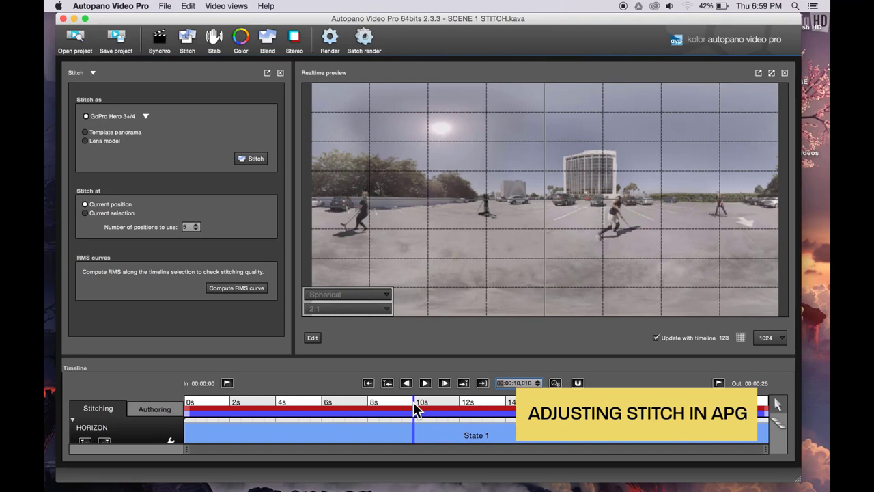
{"action": "left_click", "coordinate": [399, 403]}
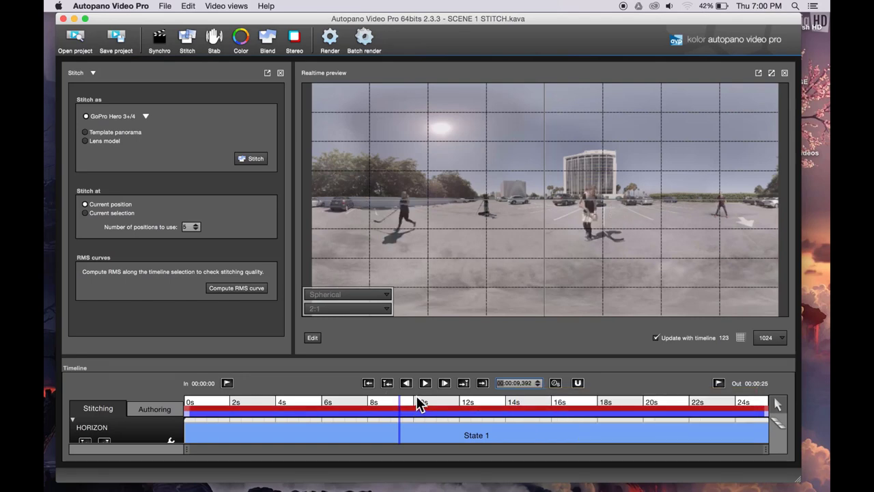
{"action": "key", "text": "space"}
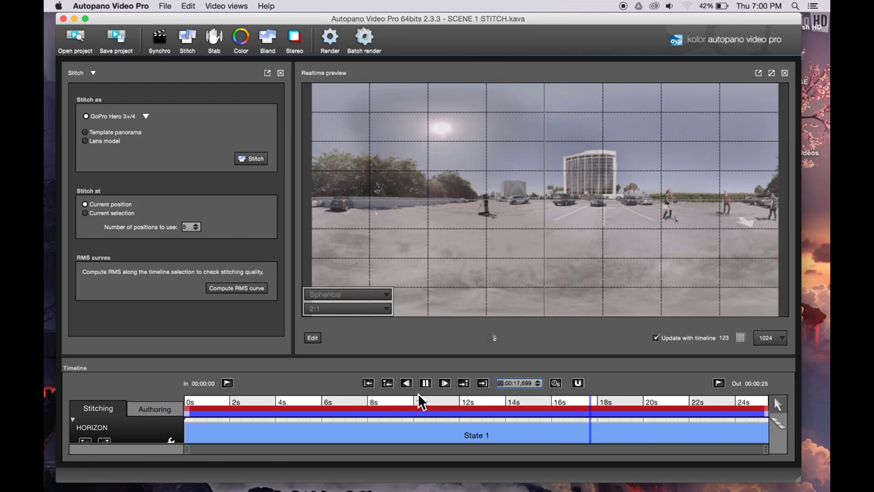
{"action": "key", "text": "space"}
{"action": "left_click", "coordinate": [292, 398]}
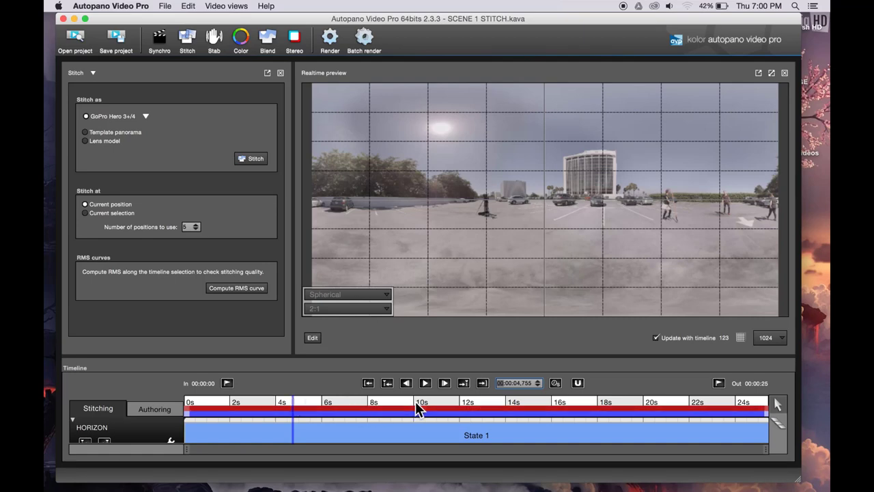
{"action": "key", "text": "space"}
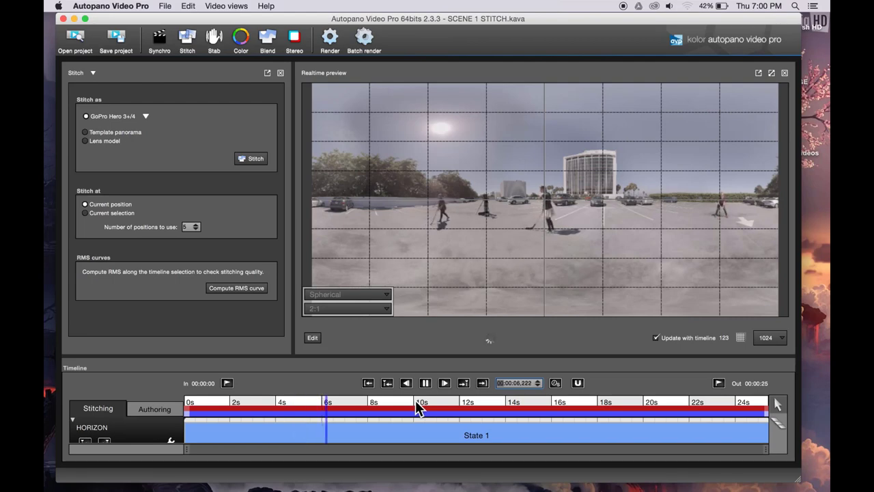
- Open the frame at about 10.3 s for editing in Autopano Giga and preview the image seams in mask mode
{"action": "left_click", "coordinate": [410, 398]}
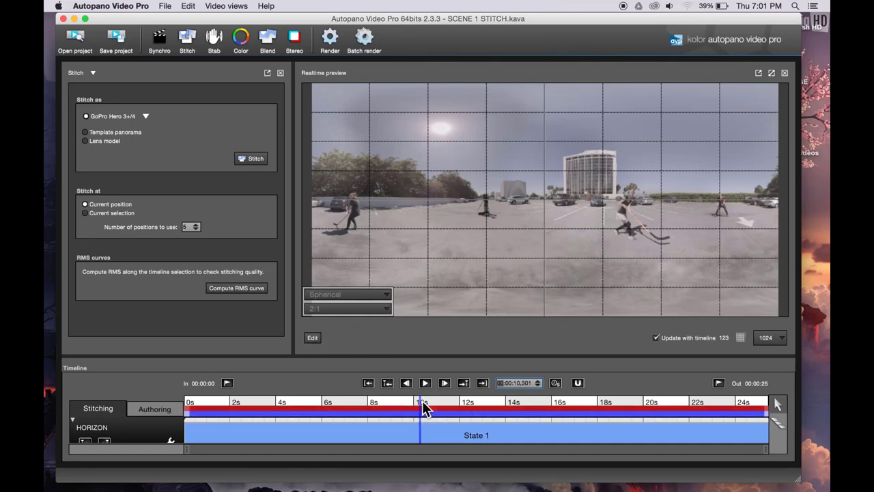
{"action": "left_click", "coordinate": [312, 338]}
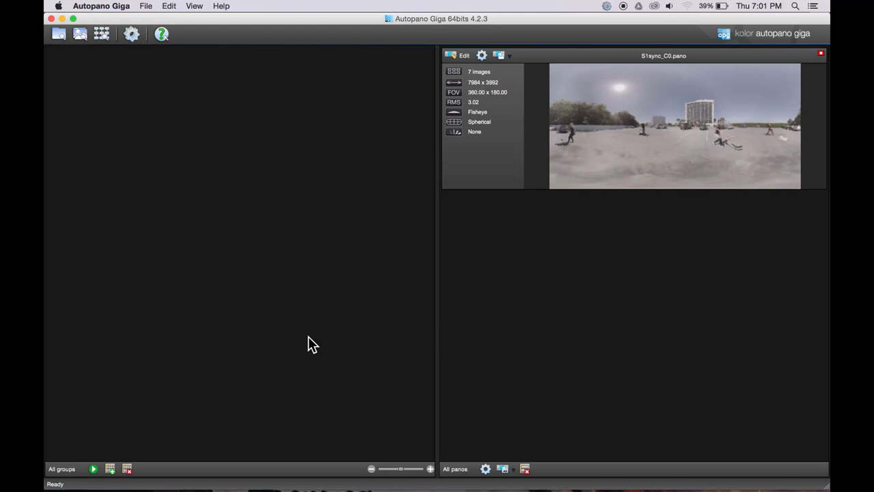
{"action": "left_click", "coordinate": [464, 57]}
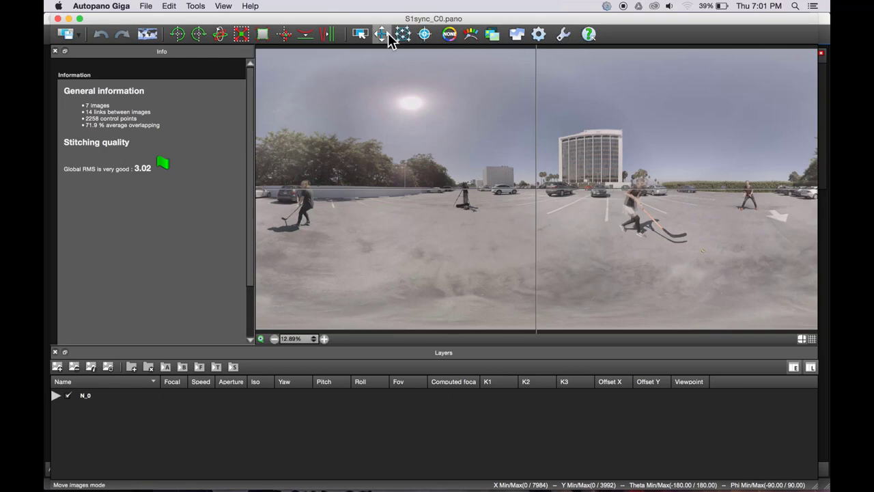
{"action": "left_click", "coordinate": [423, 36]}
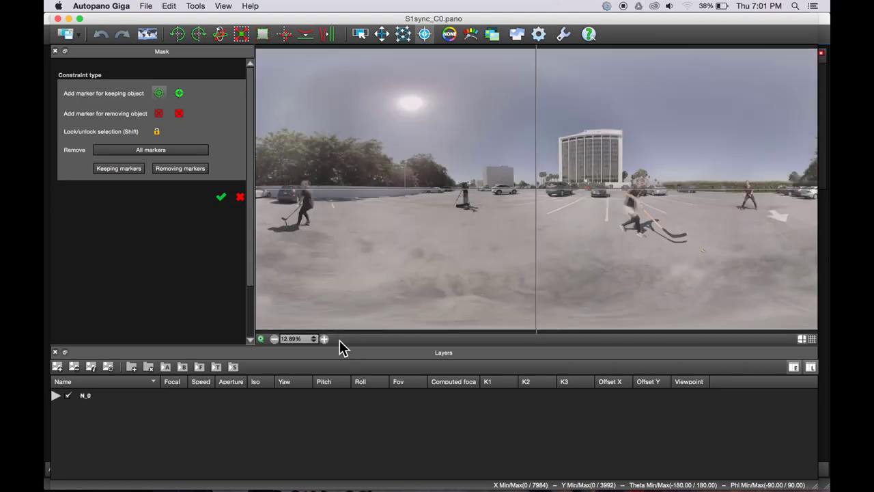
{"action": "left_click", "coordinate": [260, 338]}
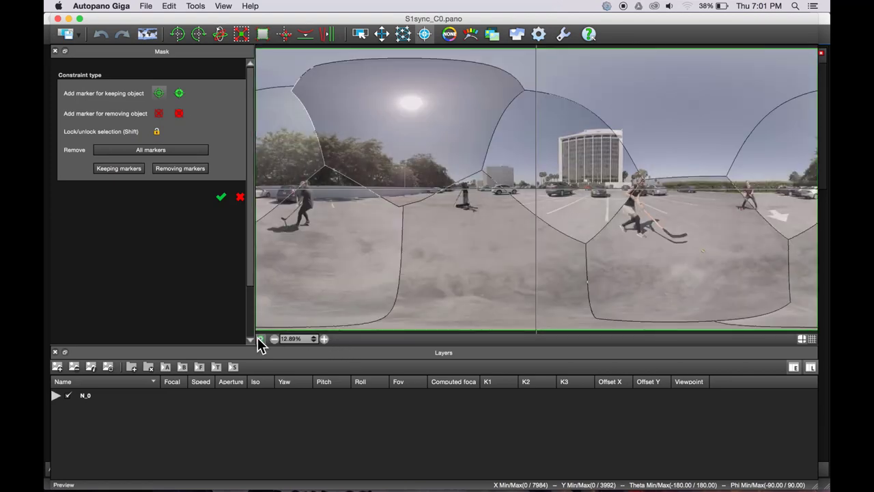
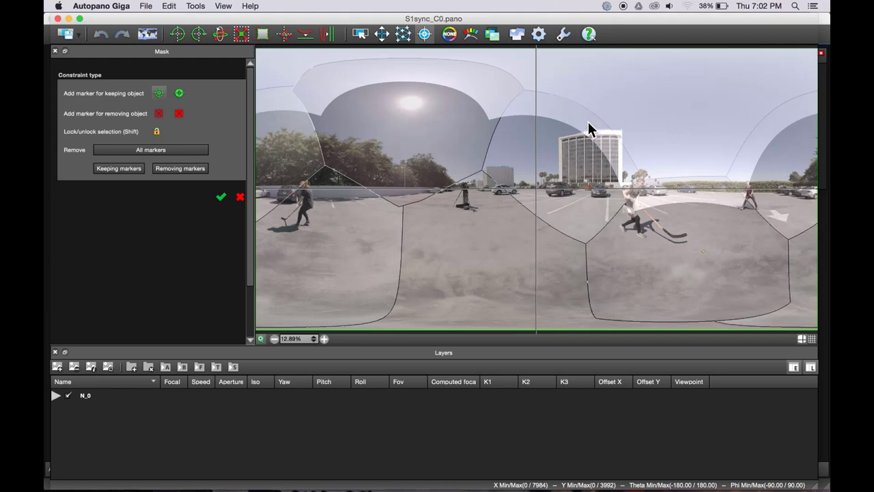
- Switch to moving individual pictures and shift image 1 to about yaw 93.62 and pitch 48.36
{"action": "left_click", "coordinate": [385, 36]}
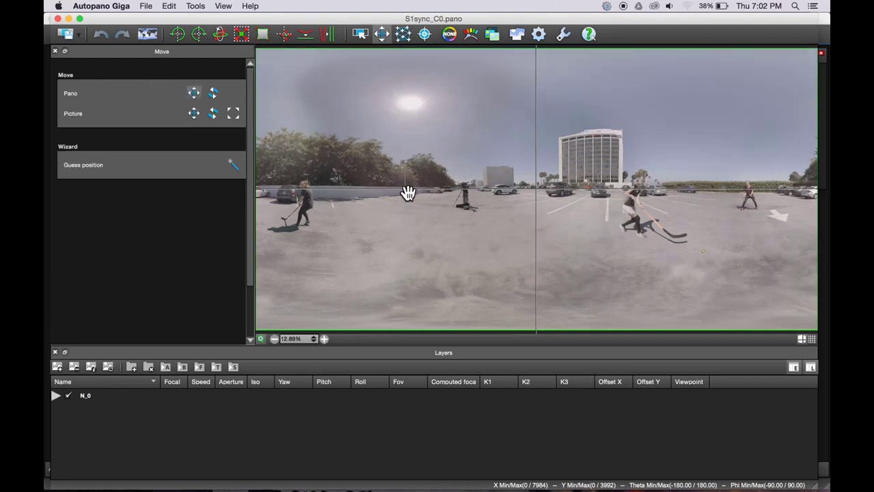
{"action": "left_click", "coordinate": [195, 94]}
{"action": "left_click", "coordinate": [194, 114]}
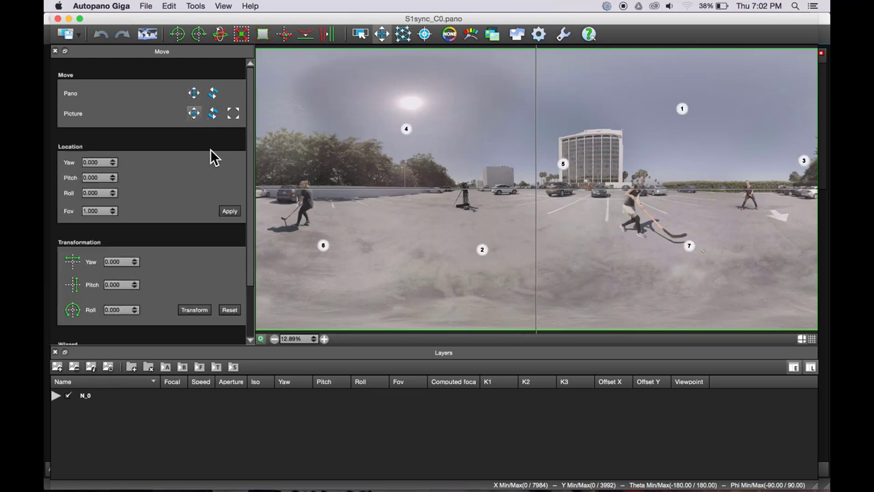
{"action": "left_click", "coordinate": [304, 189]}
{"action": "left_click", "coordinate": [682, 108]}
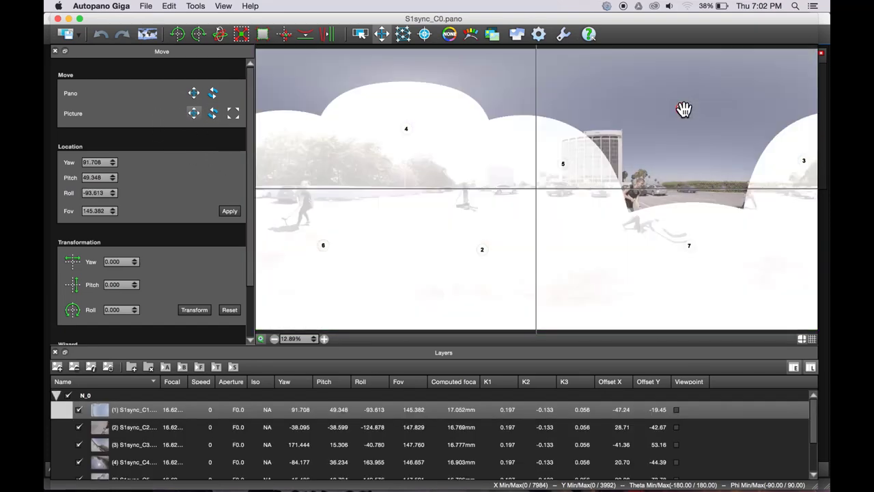
{"action": "left_click_drag", "start_coordinate": [682, 108], "coordinate": [682, 112]}
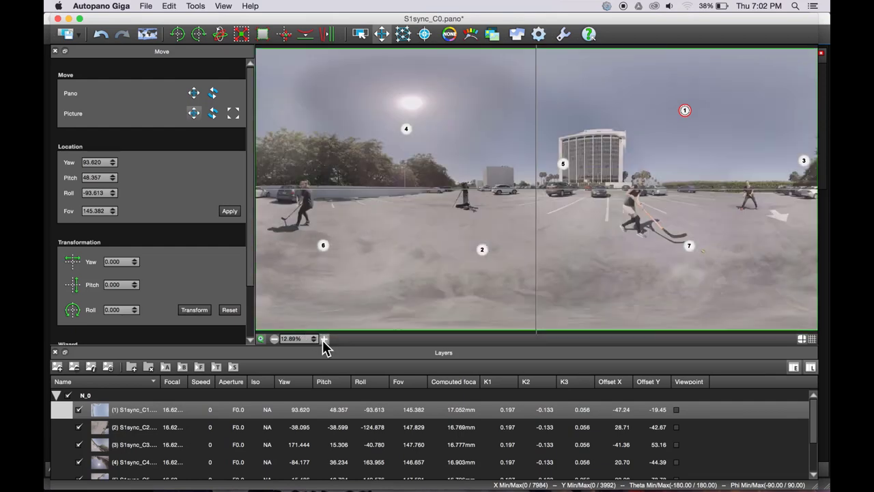
- Zoom in on the hockey player by the high-rise and reposition image 1 to about yaw 93.55 and pitch 49.82
{"action": "left_click", "coordinate": [323, 338]}
{"action": "left_click", "coordinate": [324, 339]}
{"action": "left_click", "coordinate": [323, 338]}
{"action": "left_click", "coordinate": [324, 339]}
{"action": "left_click", "coordinate": [323, 338]}
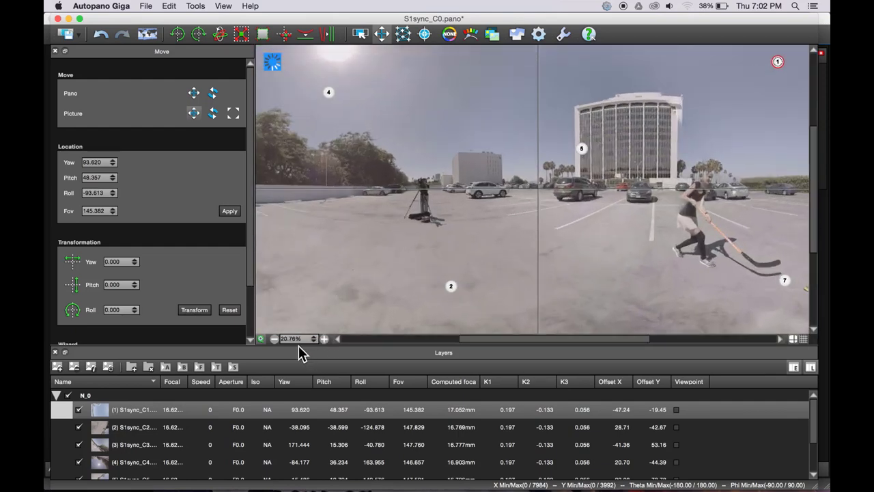
{"action": "left_click_drag", "start_coordinate": [484, 338], "coordinate": [598, 337]}
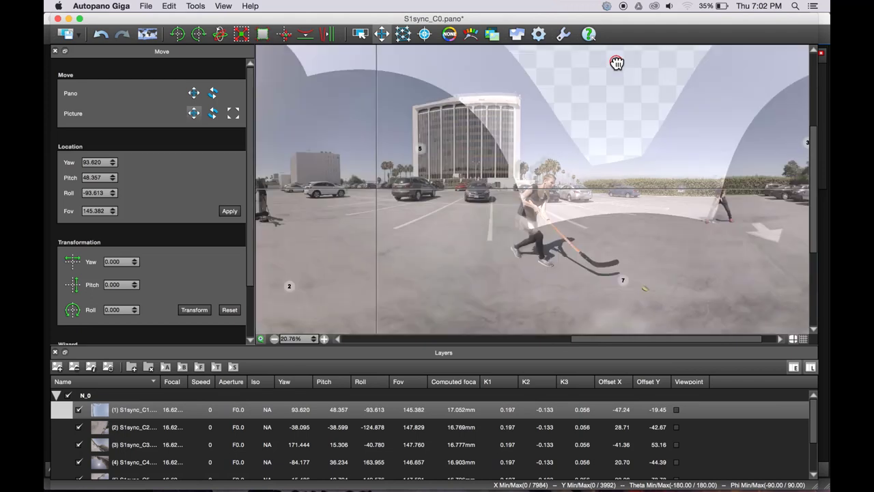
{"action": "mouse_move", "coordinate": [616, 66]}
{"action": "left_mouse_down"}
{"action": "mouse_move", "coordinate": [611, 71]}
{"action": "mouse_move", "coordinate": [614, 61]}
{"action": "left_mouse_up"}
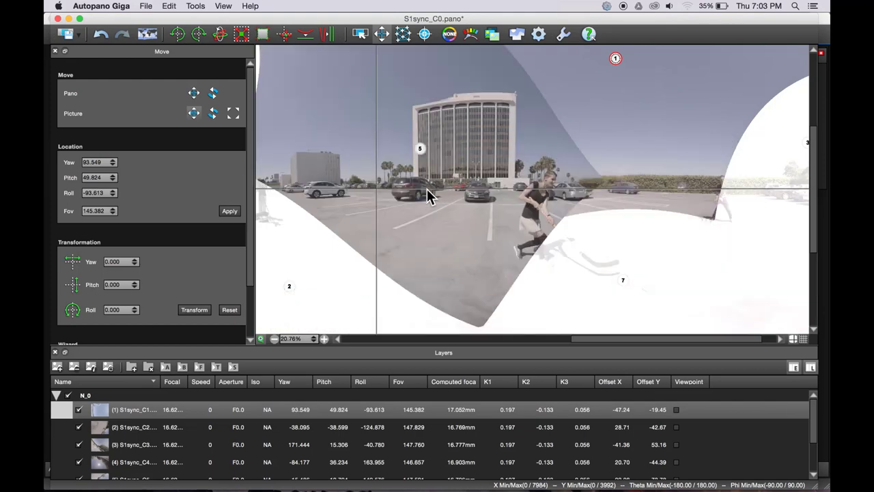
- Set the blend cutting mode to Smart and apply it to the panorama
{"action": "left_click", "coordinate": [517, 34]}
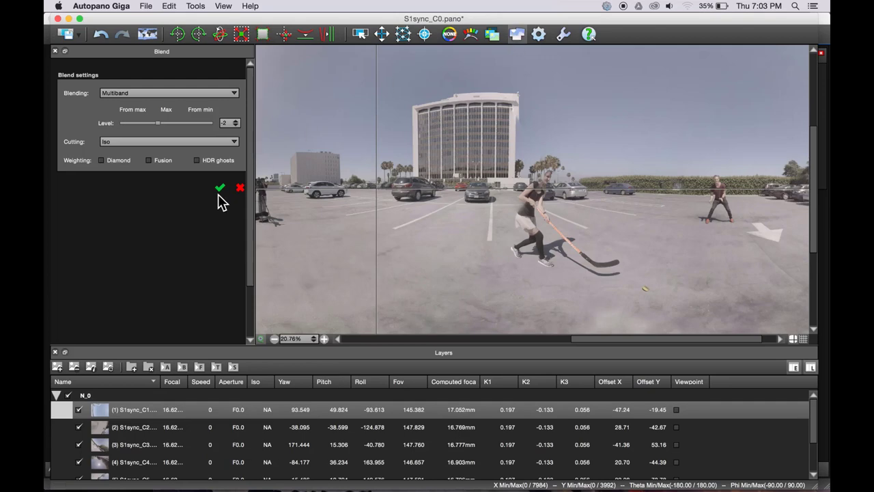
{"action": "left_click", "coordinate": [187, 142]}
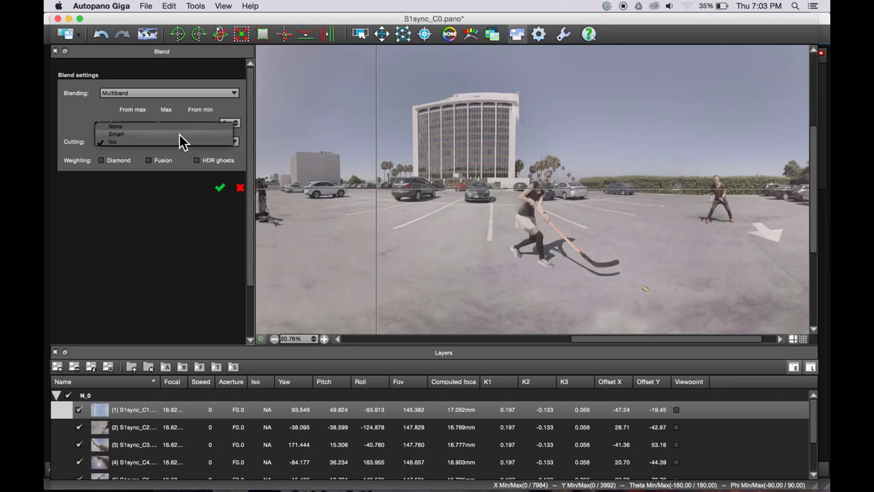
{"action": "left_click", "coordinate": [180, 134]}
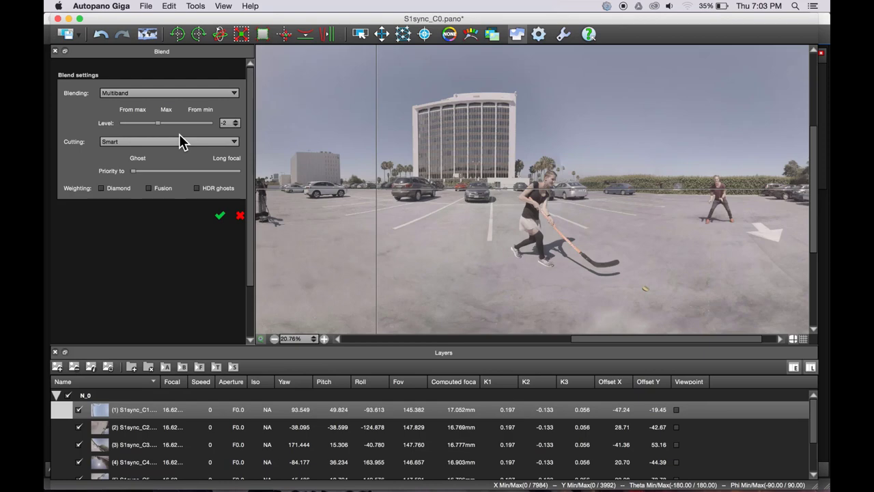
{"action": "left_click", "coordinate": [219, 216]}
- Fine-tune image 1 to about yaw 93.98 and pitch 49.82, checking the blended result, and save the panorama
{"action": "left_click", "coordinate": [382, 34]}
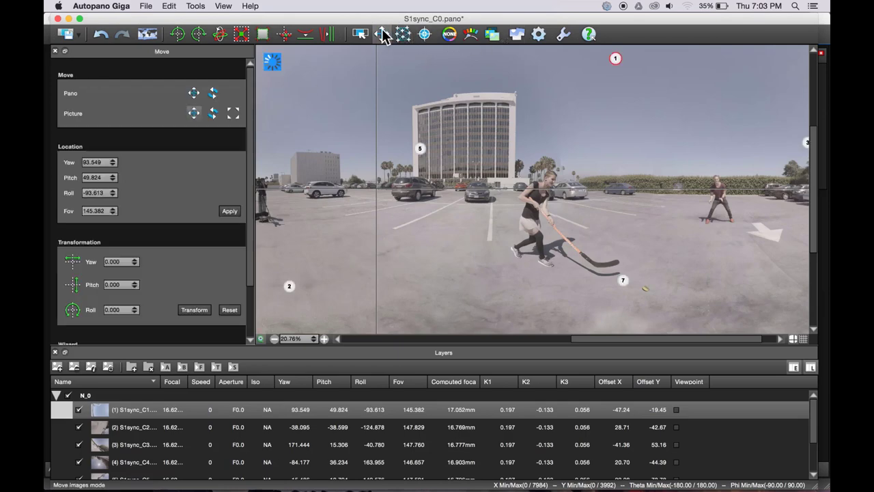
{"action": "left_click", "coordinate": [613, 59]}
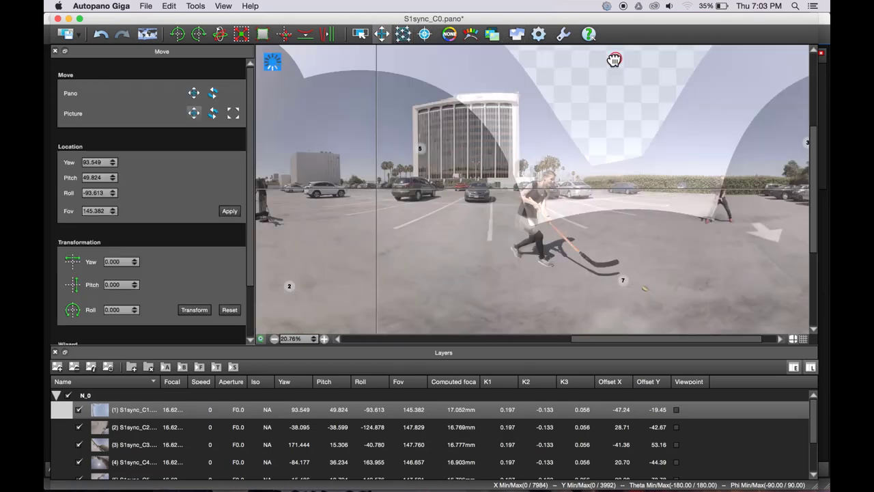
{"action": "left_click_drag", "start_coordinate": [613, 60], "coordinate": [609, 61]}
{"action": "left_click", "coordinate": [517, 33]}
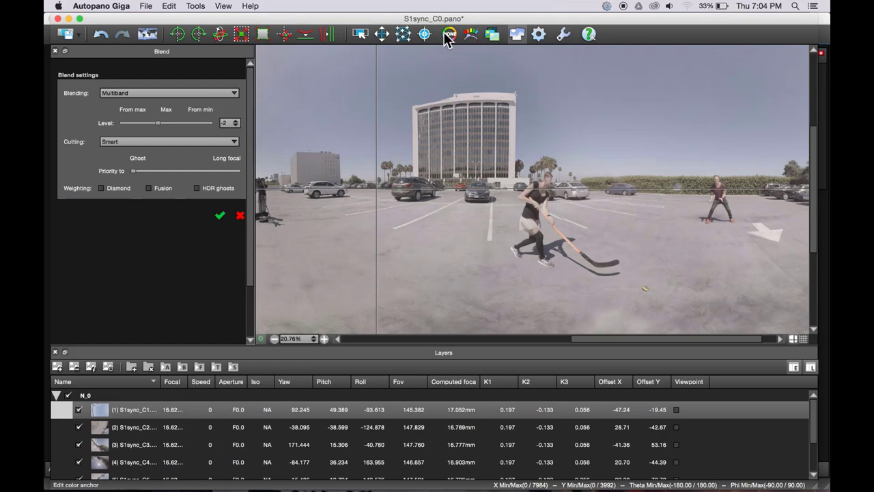
{"action": "left_click", "coordinate": [380, 35]}
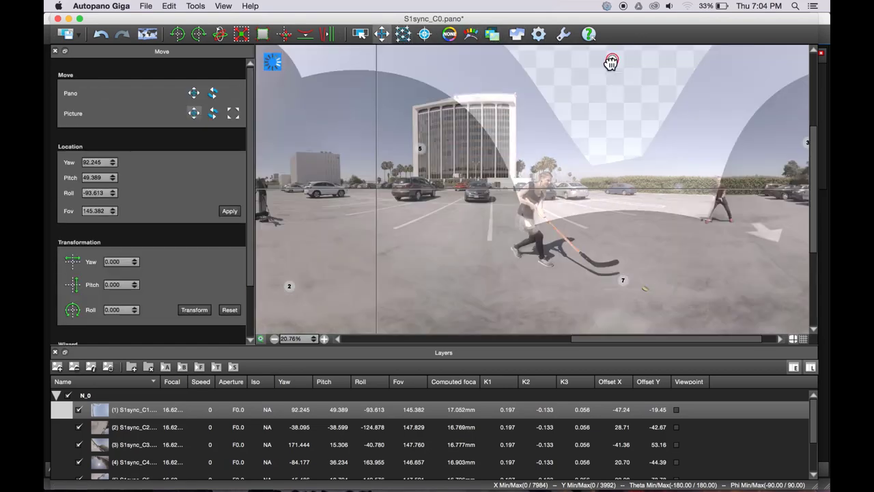
{"action": "left_click_drag", "start_coordinate": [610, 62], "coordinate": [612, 63]}
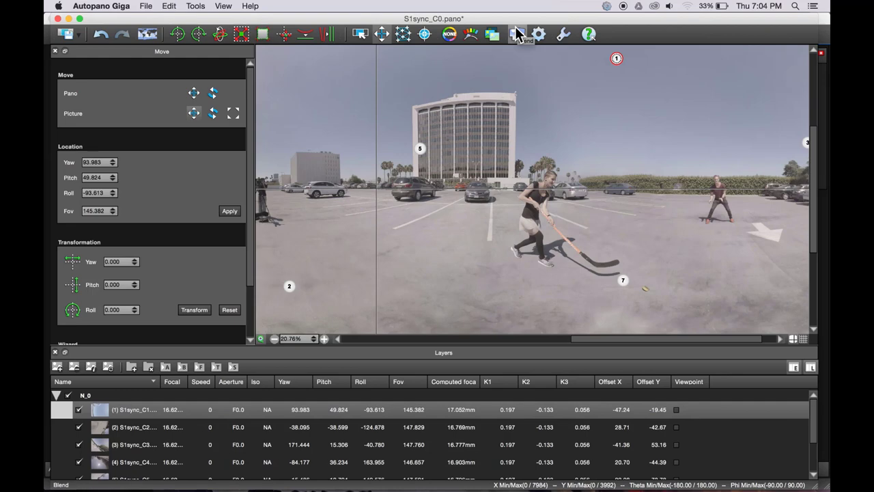
{"action": "left_click", "coordinate": [147, 6]}
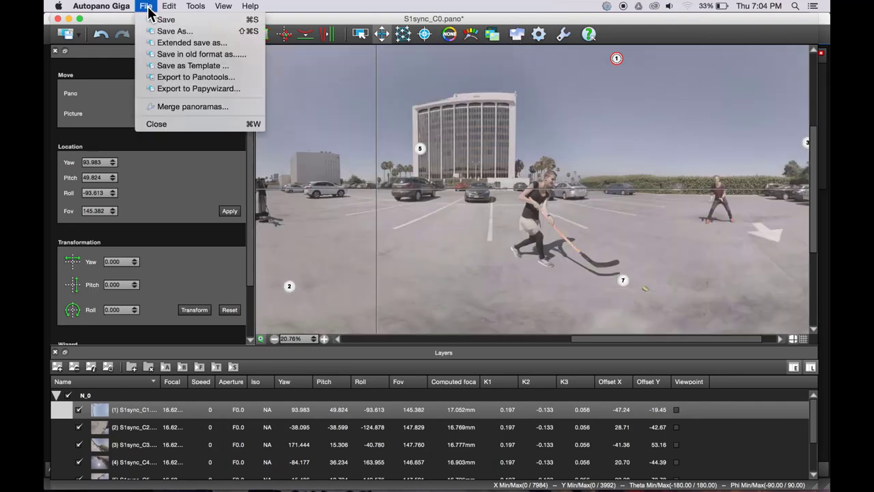
{"action": "left_click", "coordinate": [162, 19]}
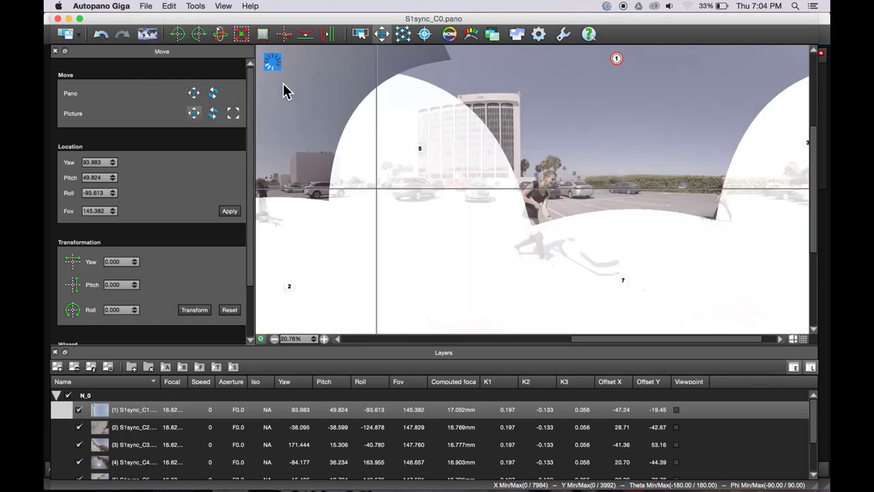
- Switch to Autopano Video Pro, enlarge the timeline to show its stitching tracks, and look over the blend and stitch settings
{"action": "mouse_move", "coordinate": [560, 485]}
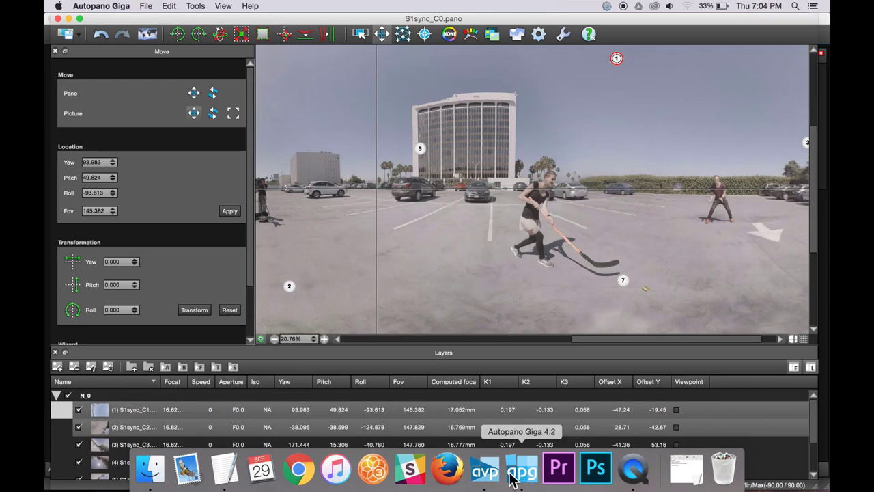
{"action": "left_click", "coordinate": [486, 470]}
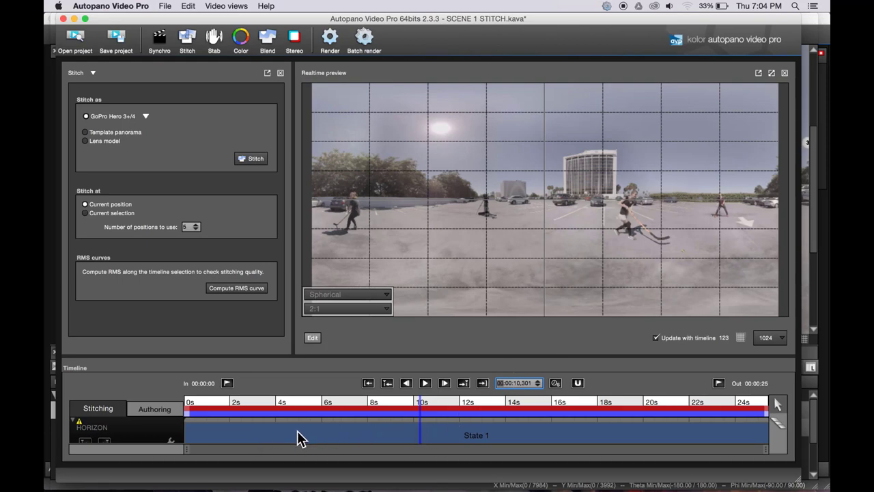
{"action": "left_click_drag", "start_coordinate": [339, 356], "coordinate": [338, 225]}
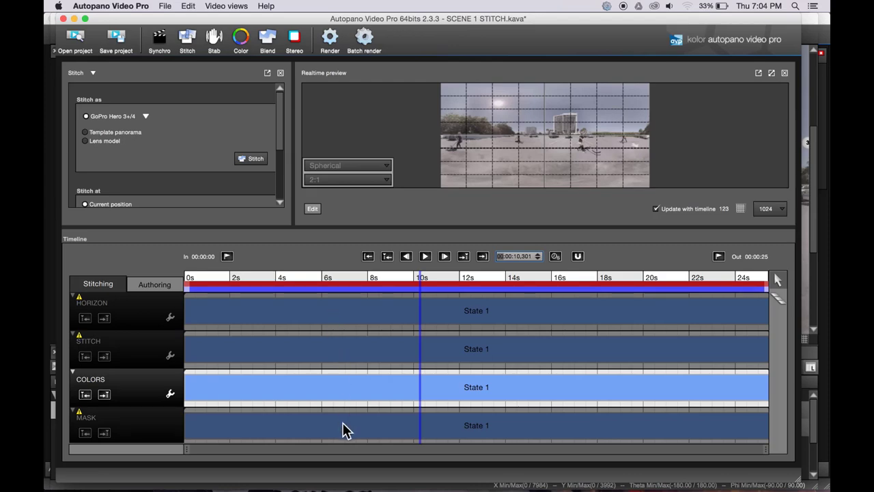
{"action": "left_click", "coordinate": [268, 41]}
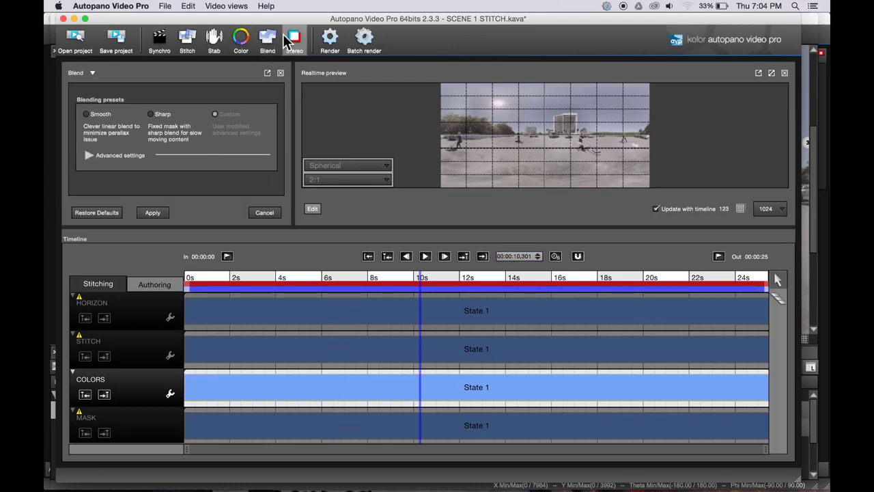
{"action": "left_click", "coordinate": [187, 41]}
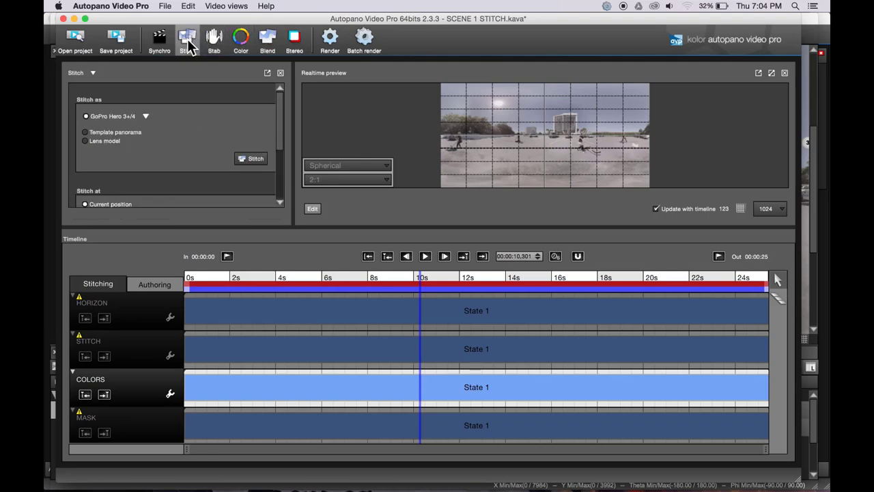
- Play the stitched preview from about 9.8 s to 13.4 s and open the panorama at that frame for editing
{"action": "left_click", "coordinate": [408, 278]}
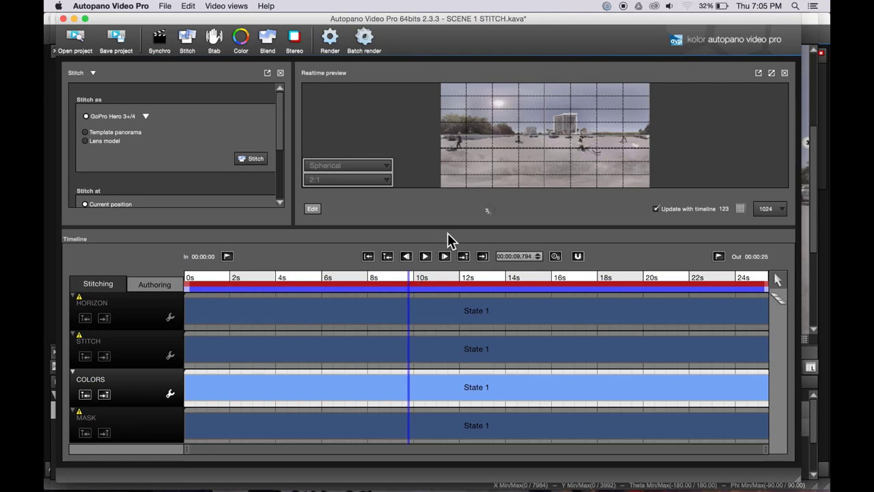
{"action": "left_click_drag", "start_coordinate": [445, 226], "coordinate": [435, 336]}
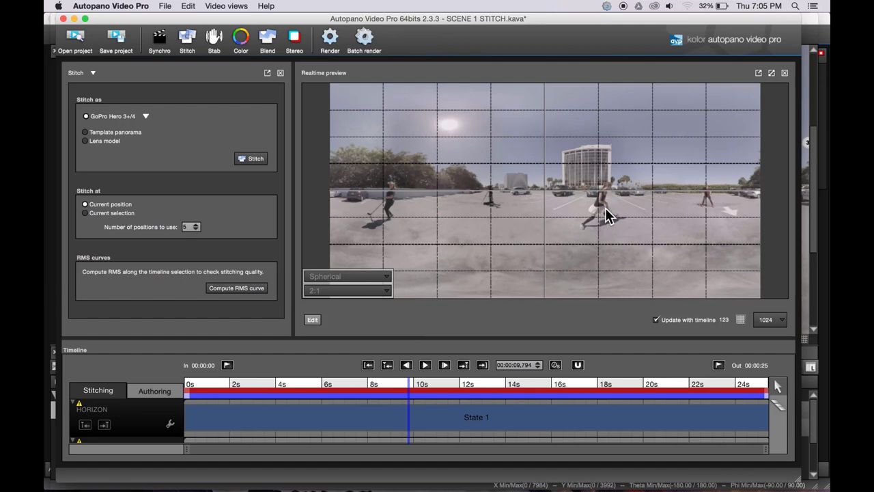
{"action": "key", "text": "space"}
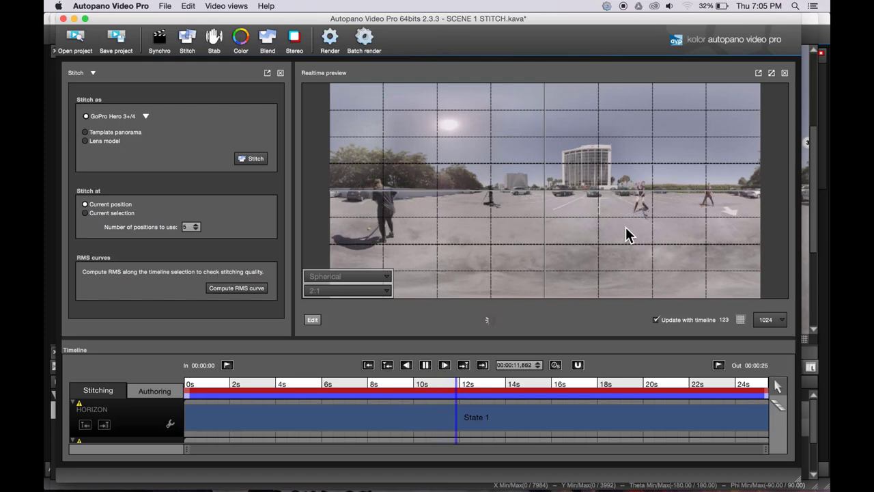
{"action": "key", "text": "space"}
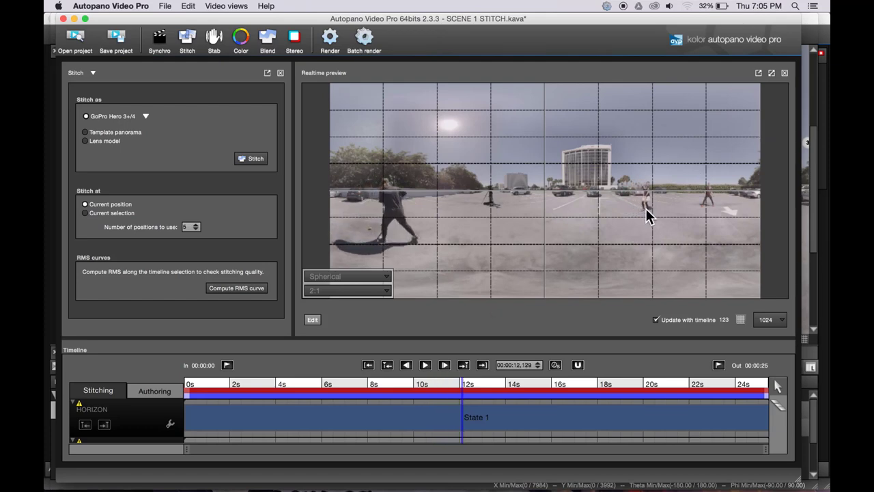
{"action": "key", "text": "space"}
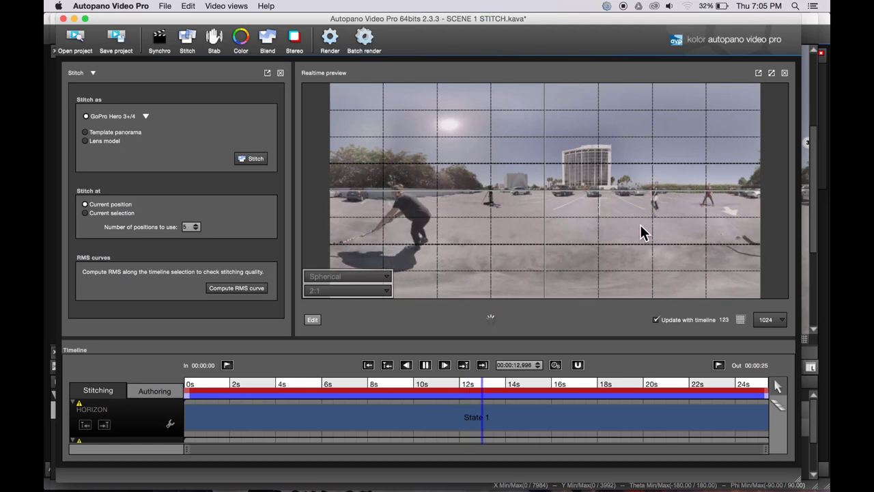
{"action": "key", "text": "space"}
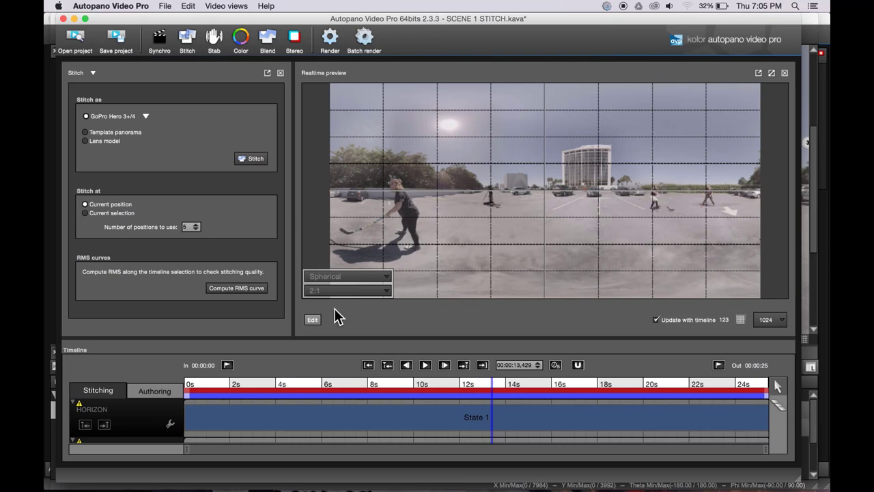
{"action": "left_click", "coordinate": [314, 320]}
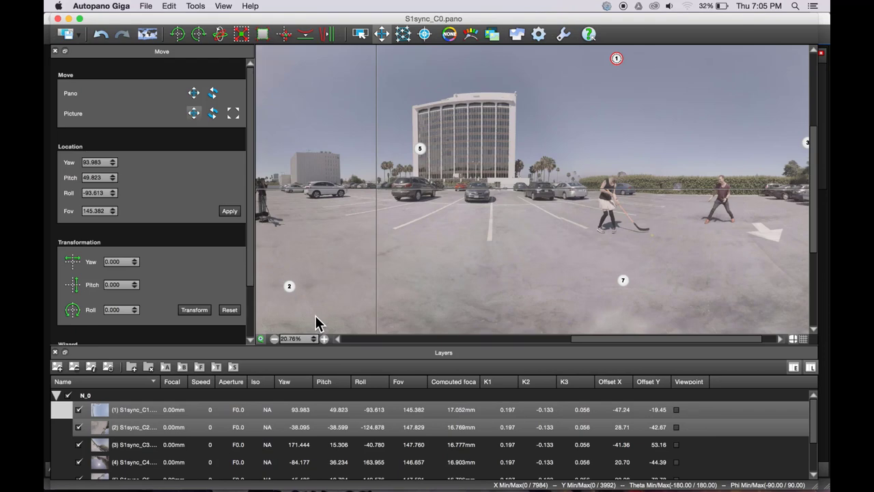
- Place a keep marker on the head of the hockey player near the hedge and apply the mask
{"action": "left_click_drag", "start_coordinate": [605, 229], "coordinate": [626, 222]}
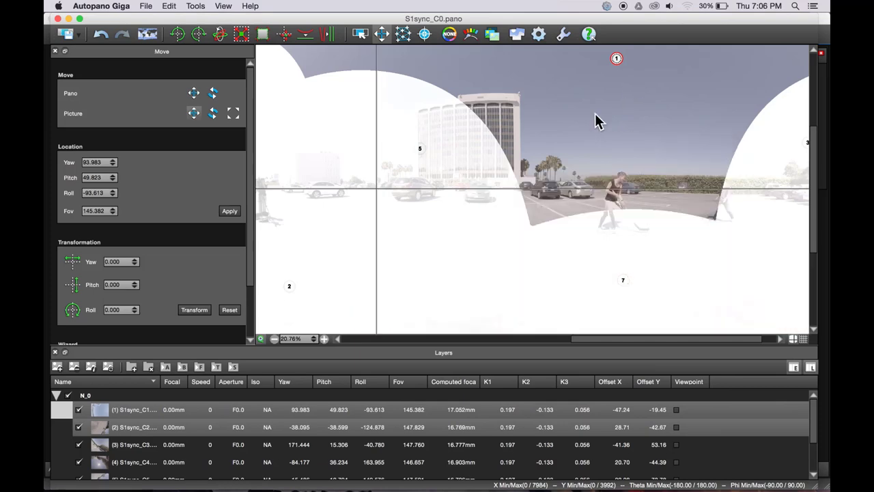
{"action": "left_click", "coordinate": [424, 33]}
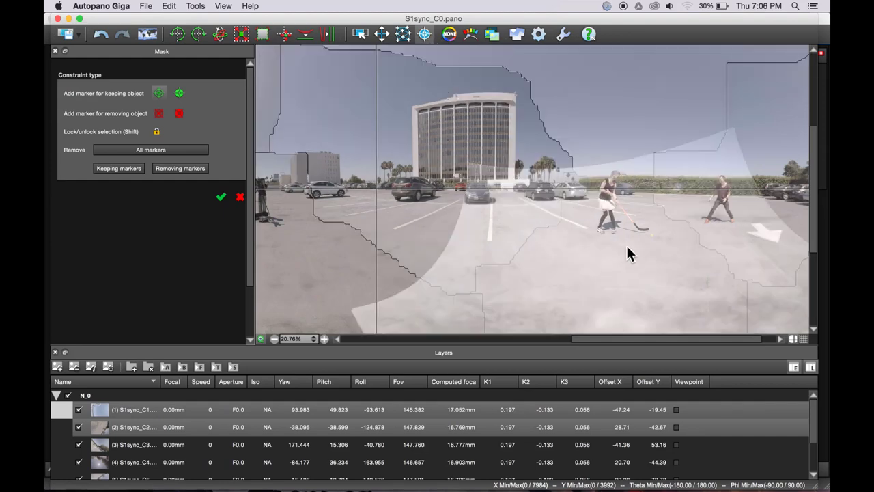
{"action": "left_click", "coordinate": [159, 94]}
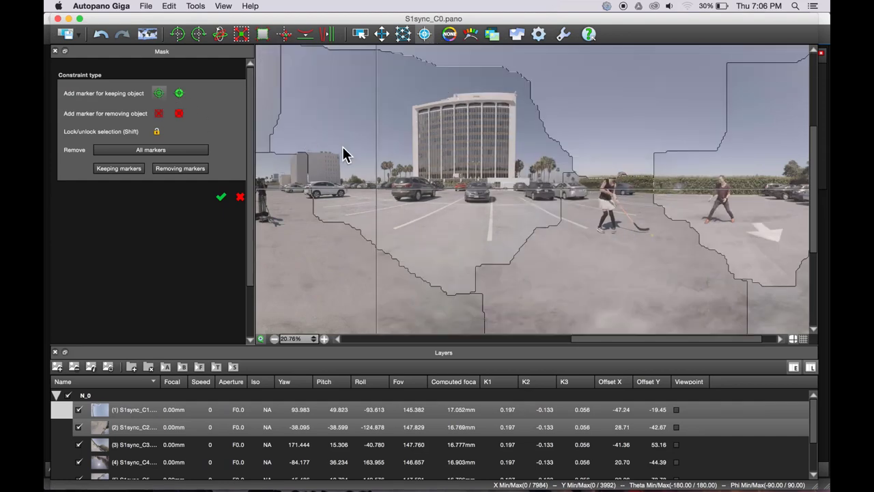
{"action": "left_click", "coordinate": [615, 196]}
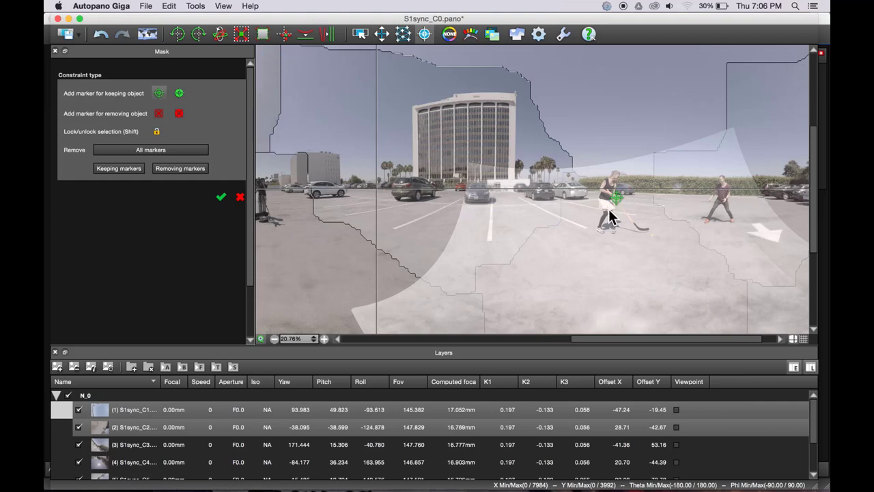
{"action": "left_click_drag", "start_coordinate": [616, 198], "coordinate": [617, 184]}
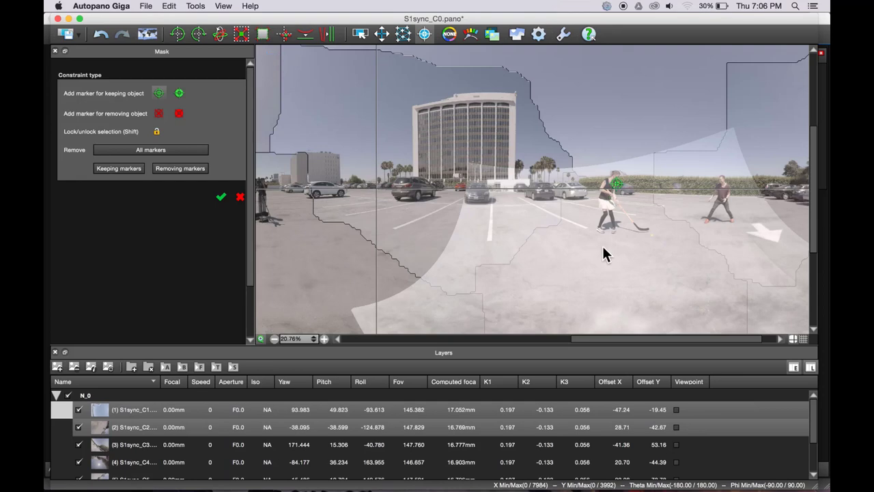
{"action": "left_click_drag", "start_coordinate": [611, 182], "coordinate": [614, 173]}
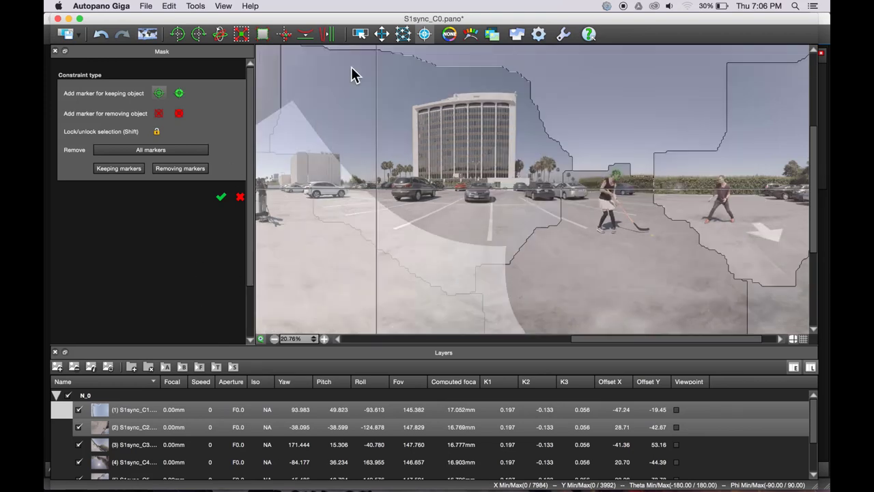
{"action": "left_click", "coordinate": [221, 197]}
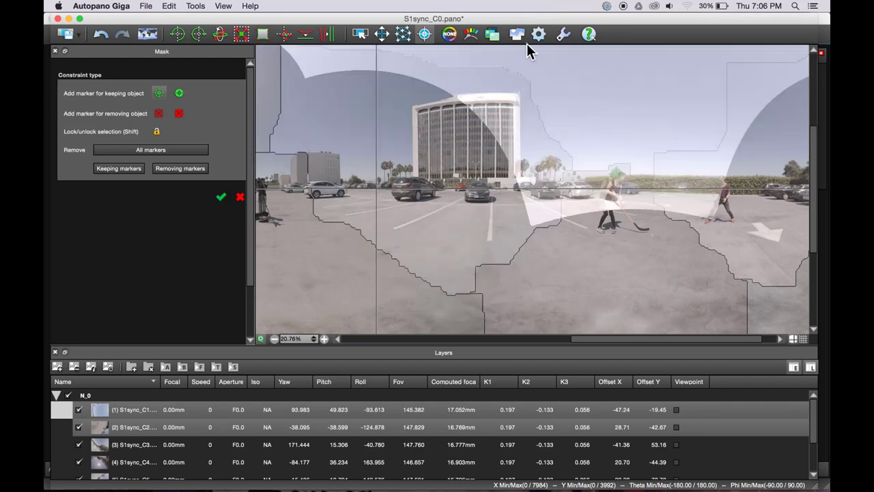
- Check the blended result around the hockey player and save the panorama
{"action": "left_click", "coordinate": [514, 36]}
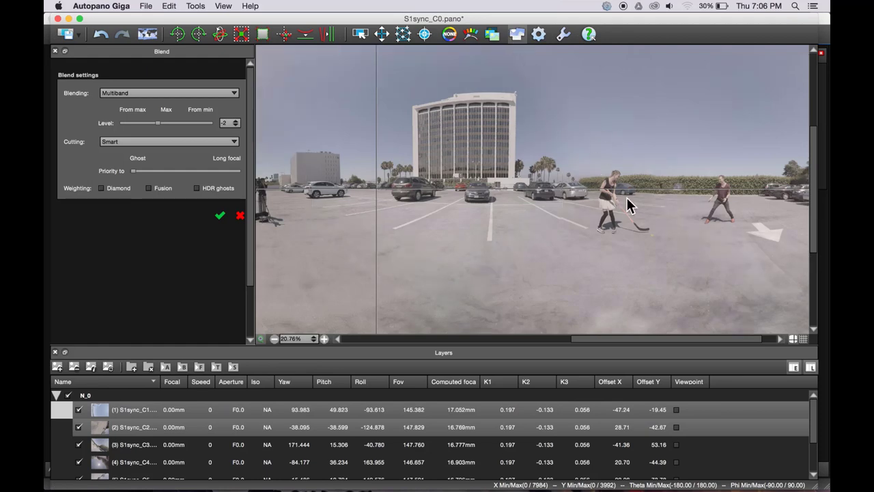
{"action": "left_click", "coordinate": [145, 6]}
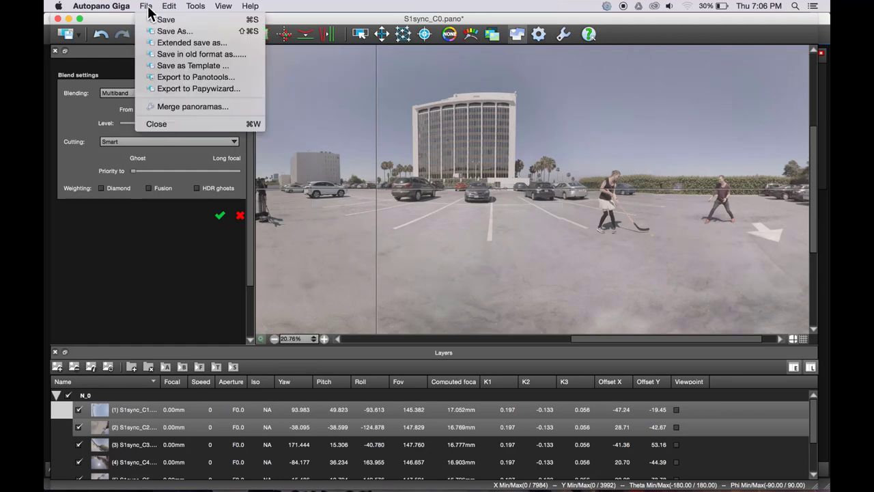
{"action": "left_click", "coordinate": [164, 19]}
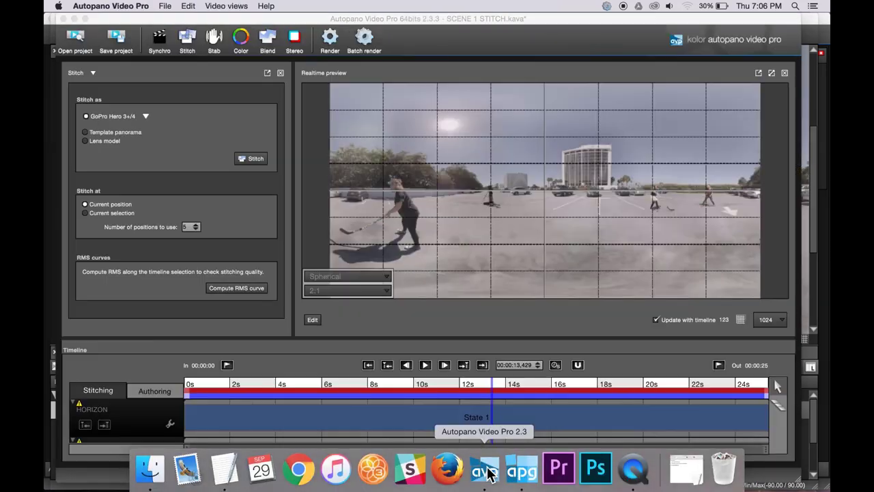
- Switch to Autopano Video Pro and play the updated stitch up to about 15.8 s to check the seams
{"action": "left_click", "coordinate": [486, 469]}
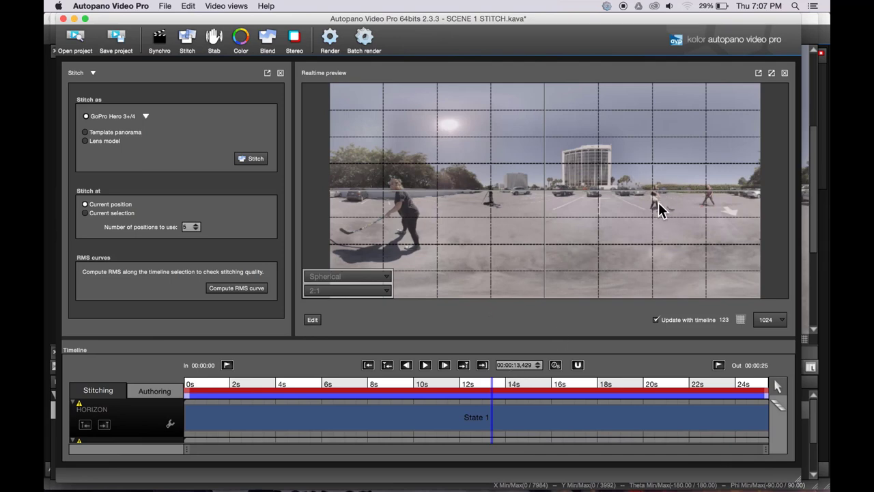
{"action": "left_click", "coordinate": [477, 387]}
{"action": "key", "text": "space"}
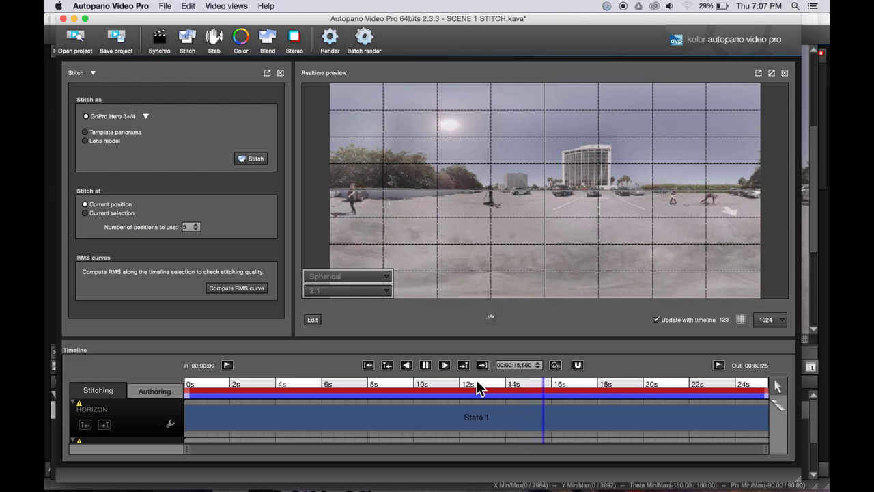
{"action": "key", "text": "space"}
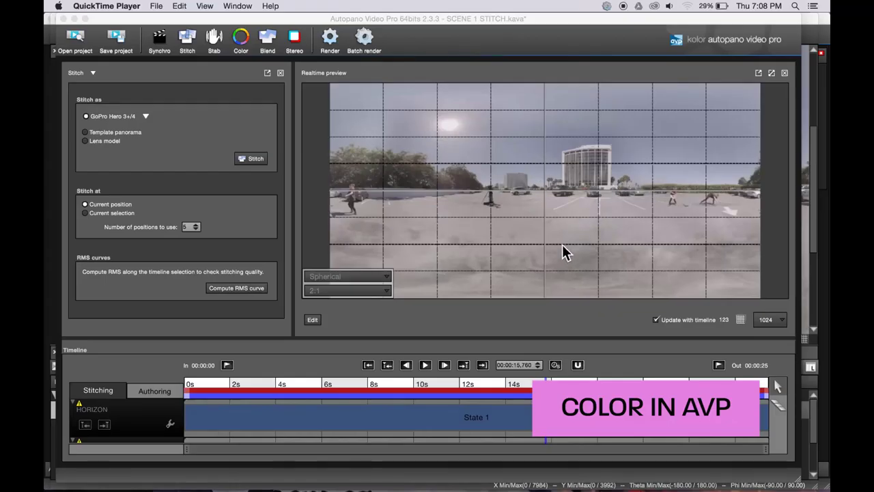
- Compute an automatic color correction across the timeline with an adjustment every 149 frames (5 seconds)
{"action": "left_click", "coordinate": [213, 41]}
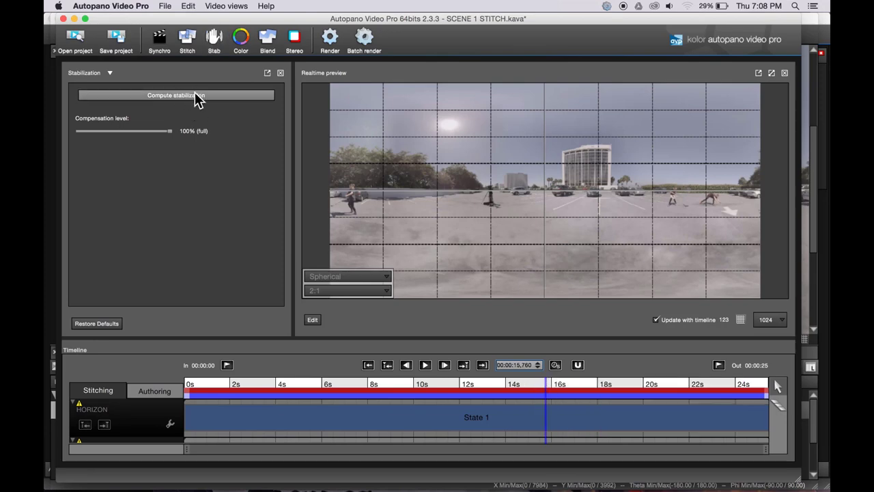
{"action": "left_click", "coordinate": [240, 38]}
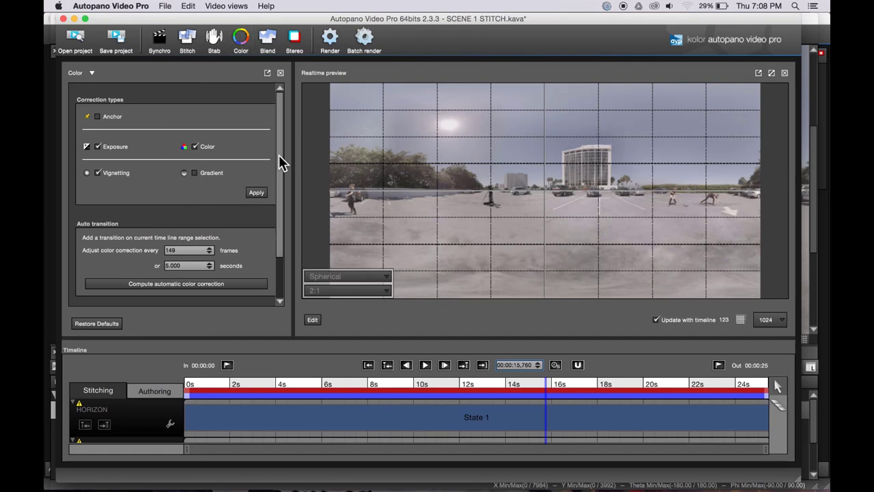
{"action": "left_click_drag", "start_coordinate": [279, 162], "coordinate": [279, 196]}
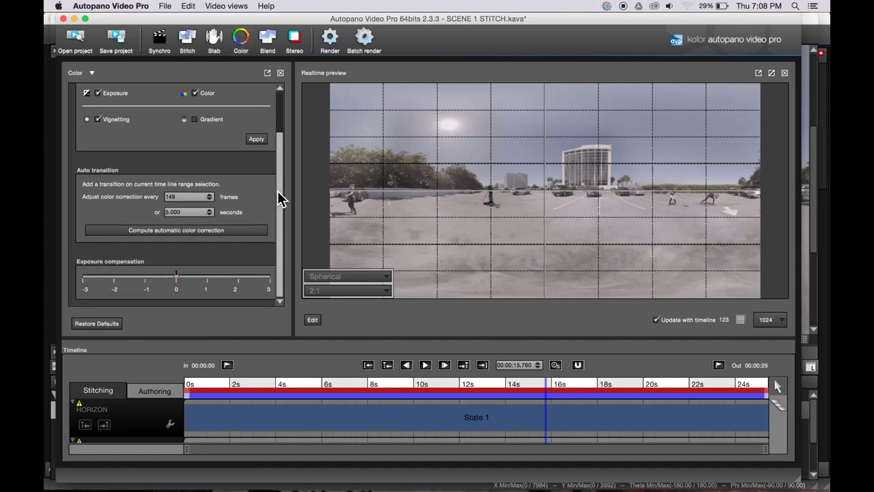
{"action": "left_click", "coordinate": [220, 231]}
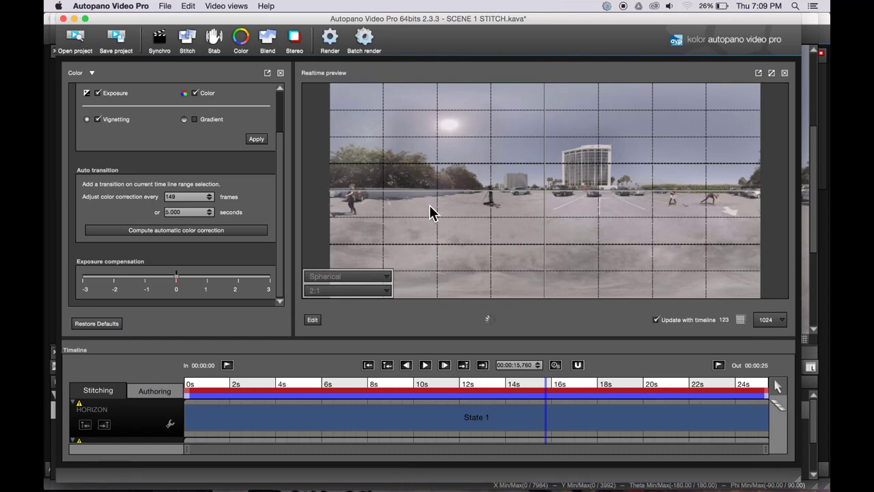
- Enlarge the timeline to check the Colors track and save the project
{"action": "left_click_drag", "start_coordinate": [264, 335], "coordinate": [259, 232]}
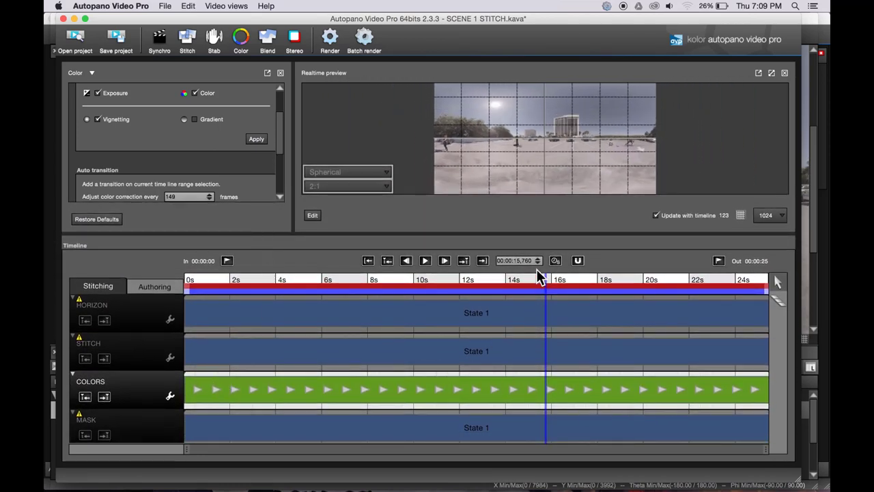
{"action": "left_click", "coordinate": [167, 7]}
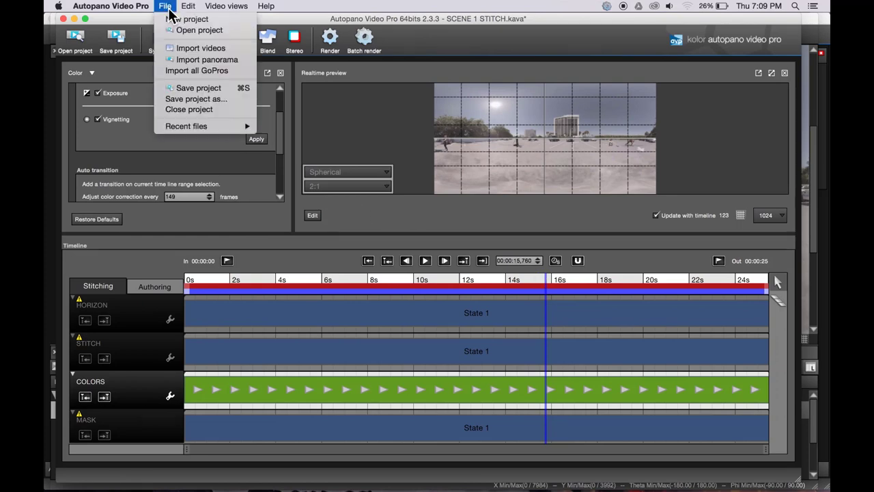
{"action": "left_click", "coordinate": [190, 87]}
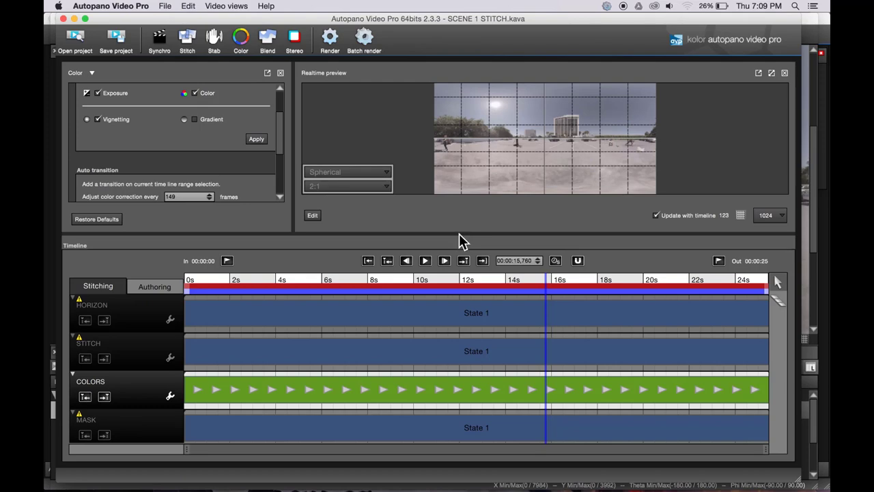
- Enlarge the realtime preview, pan the panorama until the building sits just left of center with three players to its right, and apply it
{"action": "left_click_drag", "start_coordinate": [460, 232], "coordinate": [447, 351]}
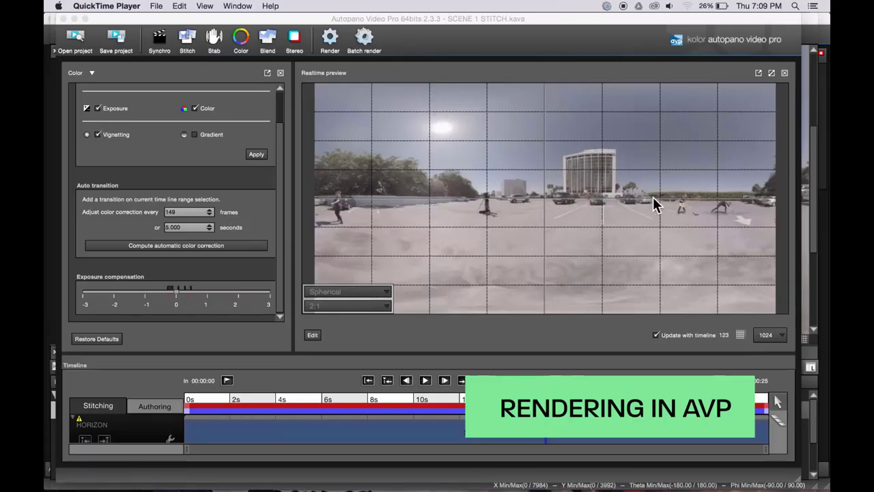
{"action": "left_click_drag", "start_coordinate": [659, 190], "coordinate": [511, 190]}
{"action": "left_click_drag", "start_coordinate": [512, 190], "coordinate": [497, 192]}
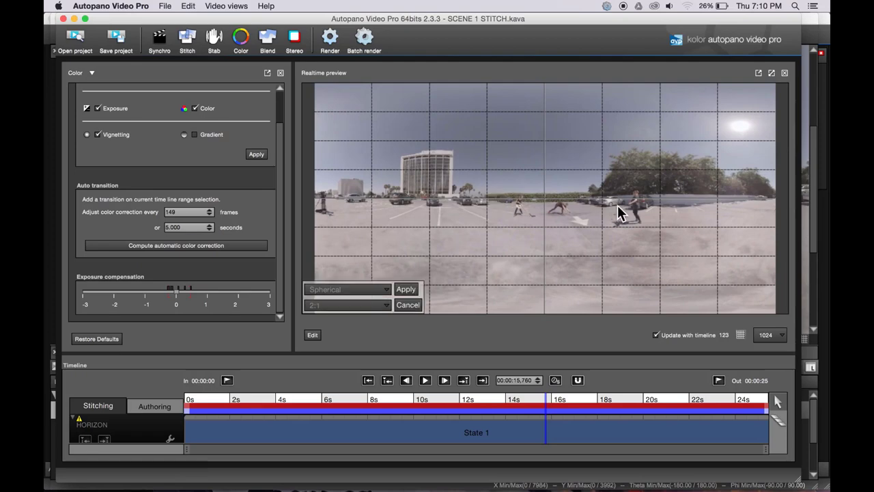
{"action": "left_click_drag", "start_coordinate": [617, 206], "coordinate": [673, 205]}
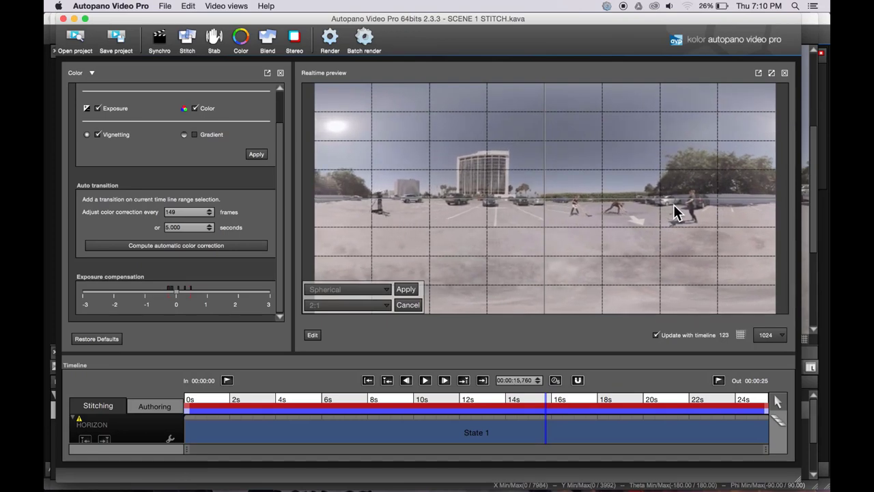
{"action": "left_click", "coordinate": [412, 288]}
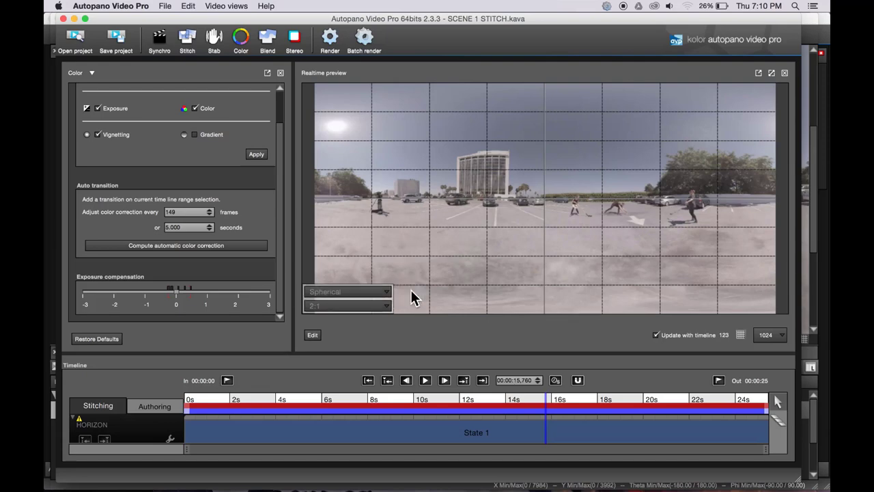
- Open the render settings and choose the H.264 4K preset
{"action": "left_click", "coordinate": [329, 47]}
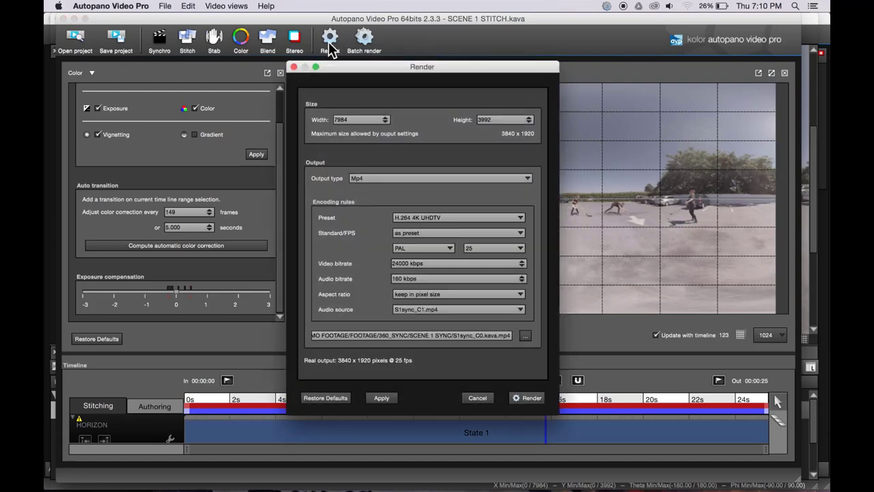
{"action": "left_click", "coordinate": [407, 217]}
{"action": "left_click", "coordinate": [426, 202]}
- Try the Cineform MOV output type and its quality options, and return the output type to Mp4
{"action": "left_click", "coordinate": [417, 179]}
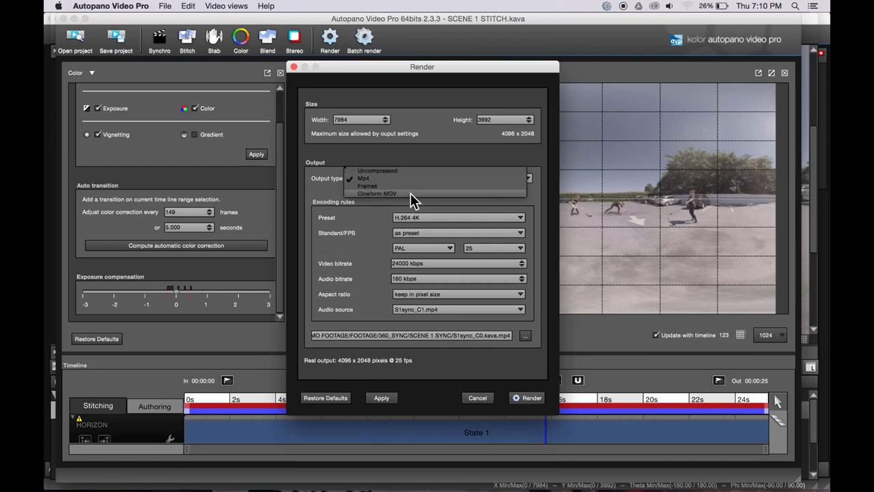
{"action": "left_click", "coordinate": [410, 193]}
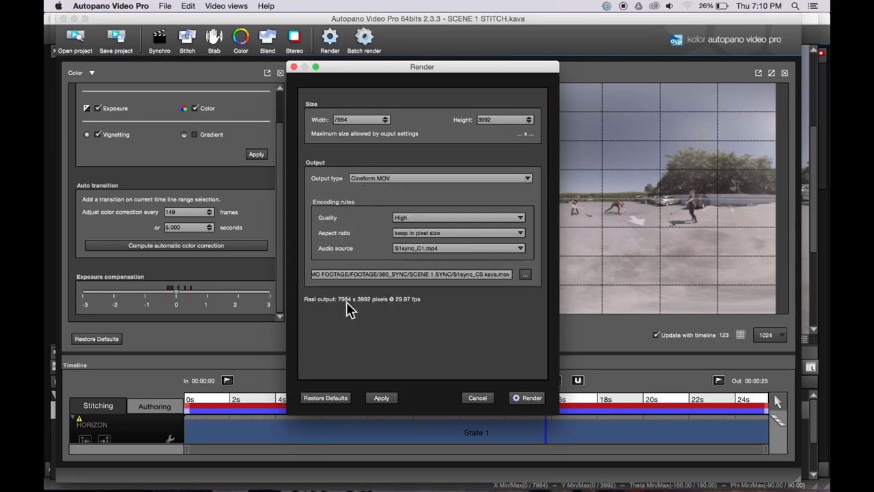
{"action": "left_click", "coordinate": [438, 217]}
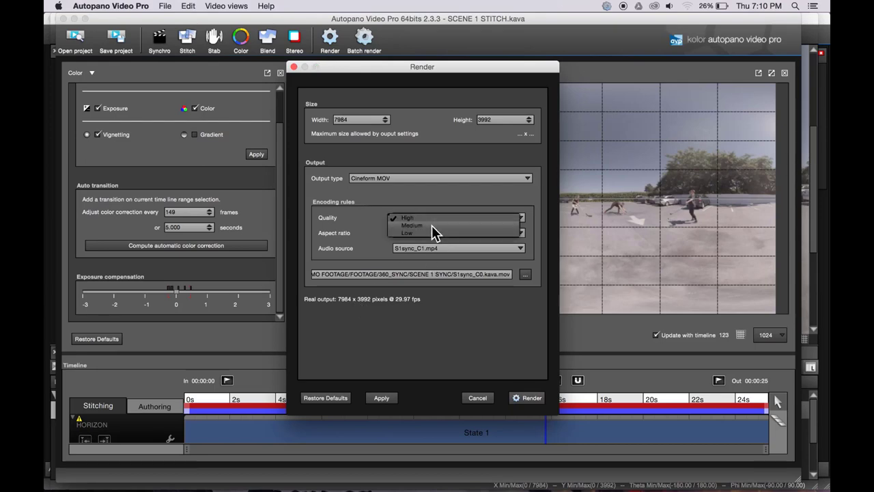
{"action": "left_click", "coordinate": [431, 225]}
{"action": "left_click", "coordinate": [431, 216]}
{"action": "left_click", "coordinate": [427, 207]}
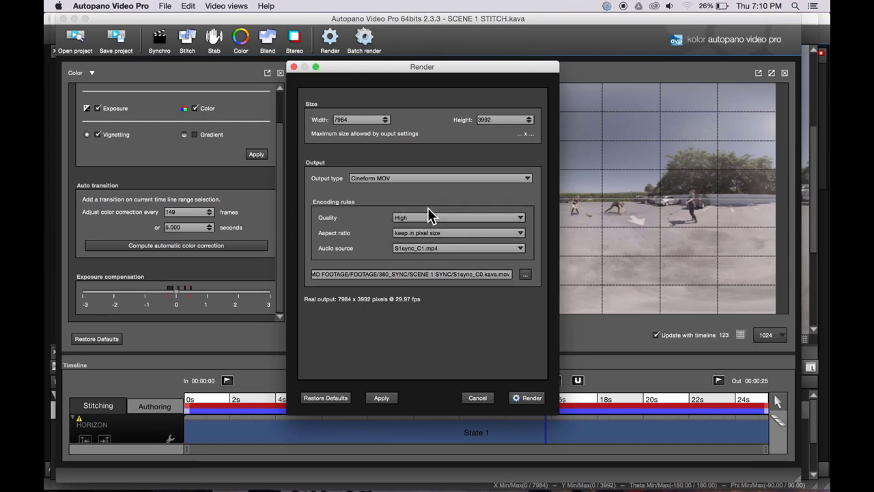
{"action": "left_click", "coordinate": [419, 179]}
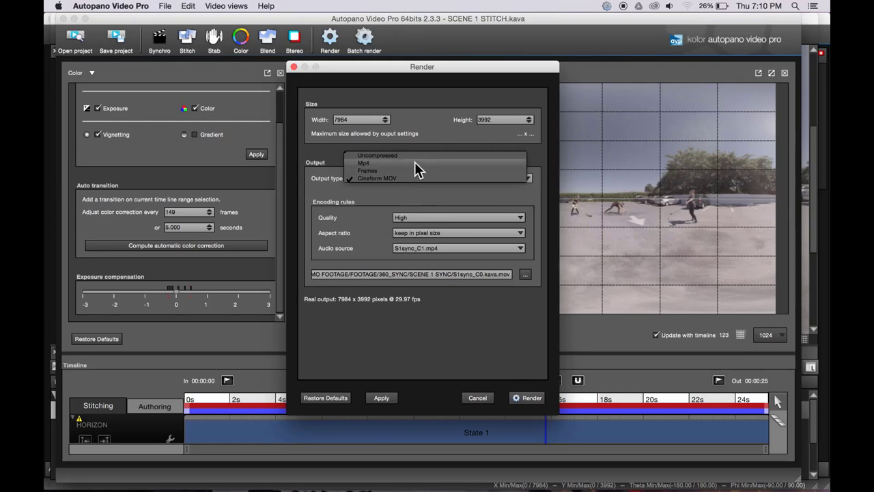
{"action": "left_click", "coordinate": [414, 162]}
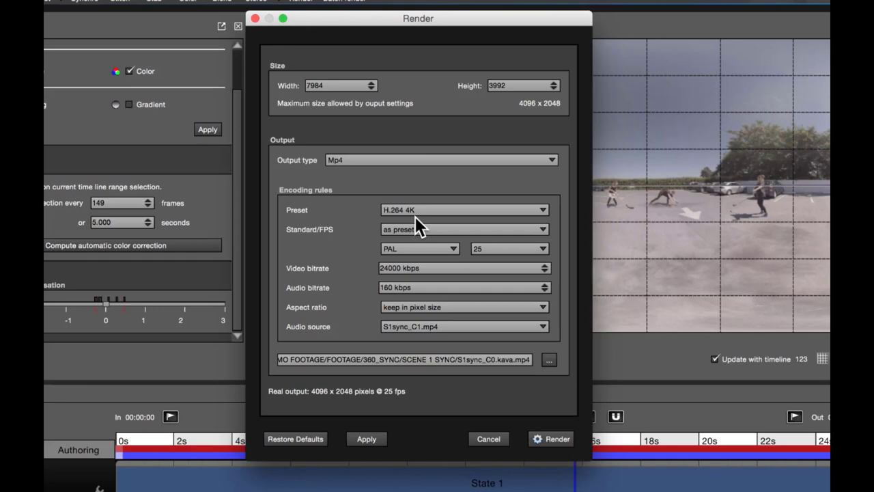
- Set the render's Standard/FPS to as original video and the video bitrate to 80000 kbps
{"action": "left_click", "coordinate": [409, 228]}
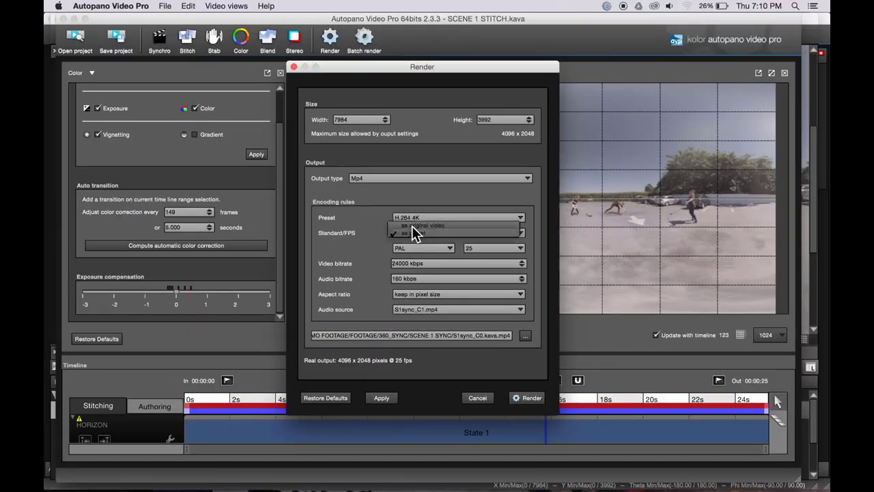
{"action": "left_click", "coordinate": [411, 226]}
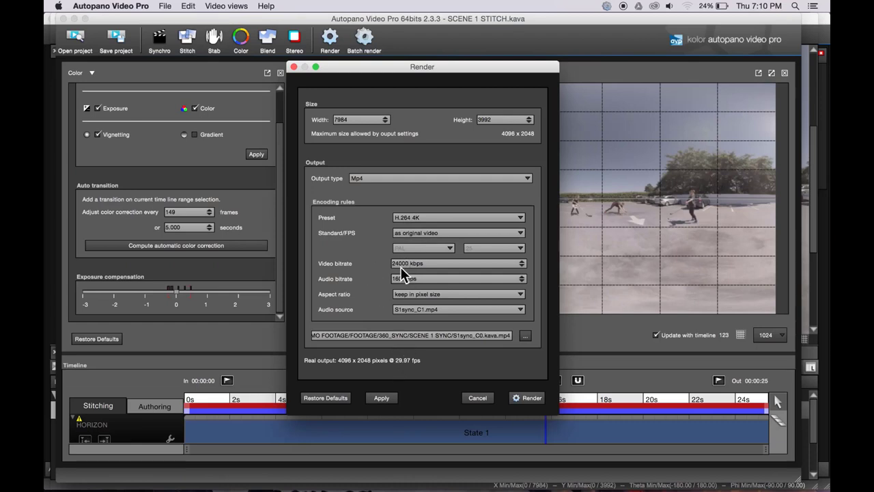
{"action": "left_click_drag", "start_coordinate": [401, 266], "coordinate": [374, 270]}
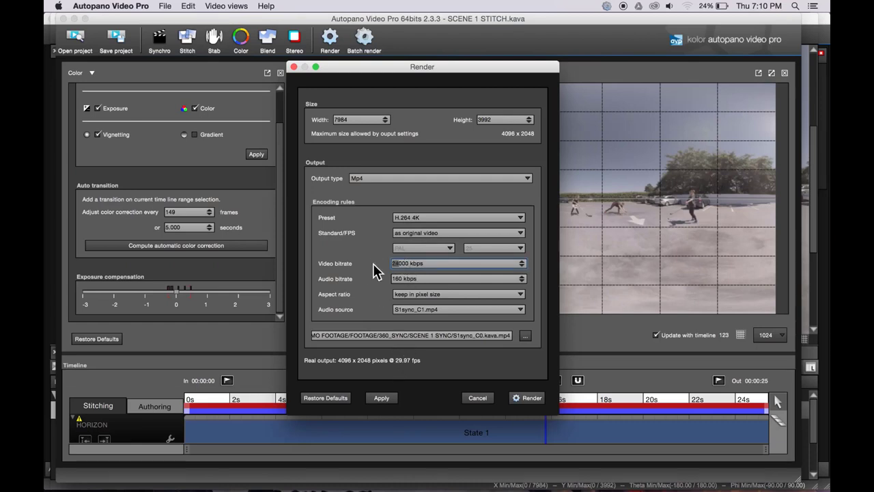
{"action": "type", "text": "80"}
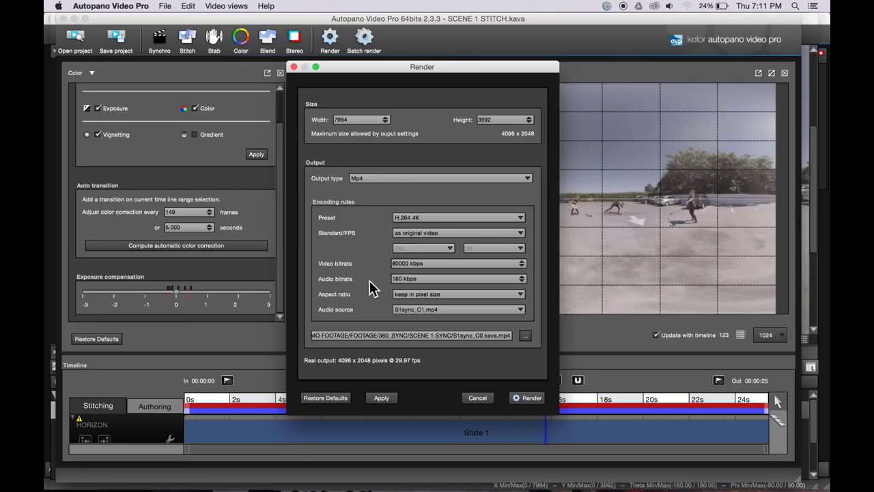
- Create a new folder named STITCHED RENDERS inside DEMO FOOTAGE as the destination of the video output file
{"action": "left_click", "coordinate": [524, 336]}
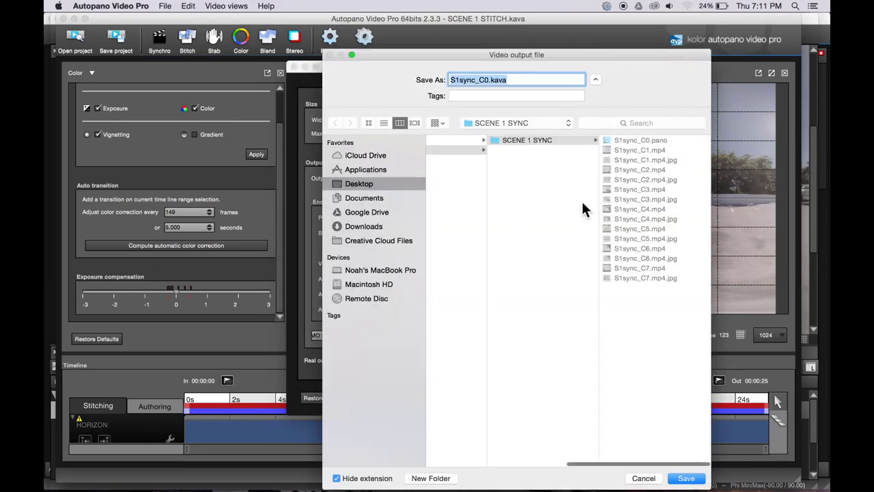
{"action": "scroll", "coordinate": [574, 211], "scroll_direction": "left", "scroll_amount": 5}
{"action": "scroll", "coordinate": [565, 224], "scroll_direction": "left", "scroll_amount": 3}
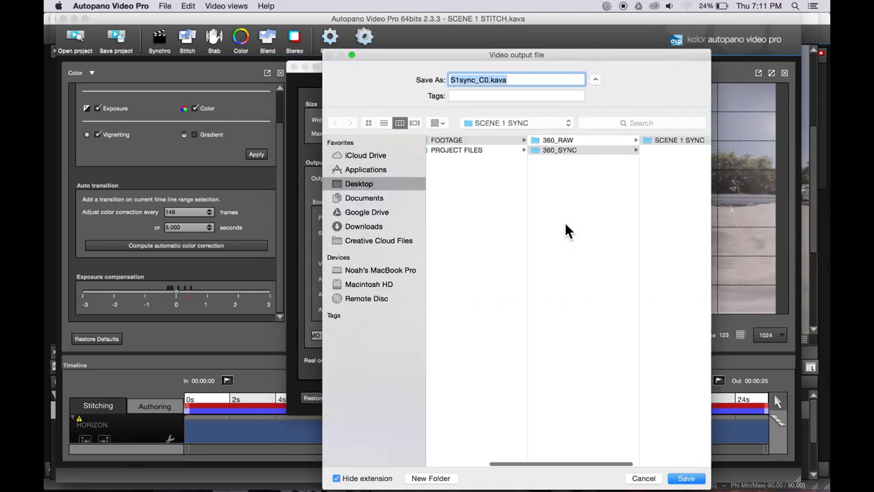
{"action": "left_click", "coordinate": [491, 203]}
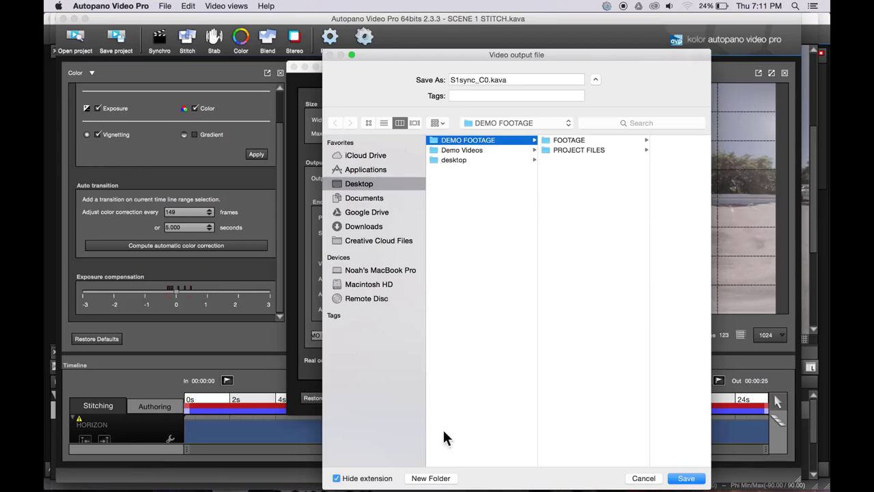
{"action": "left_click", "coordinate": [431, 478]}
{"action": "type", "text": "STITCHED RENDERS"}
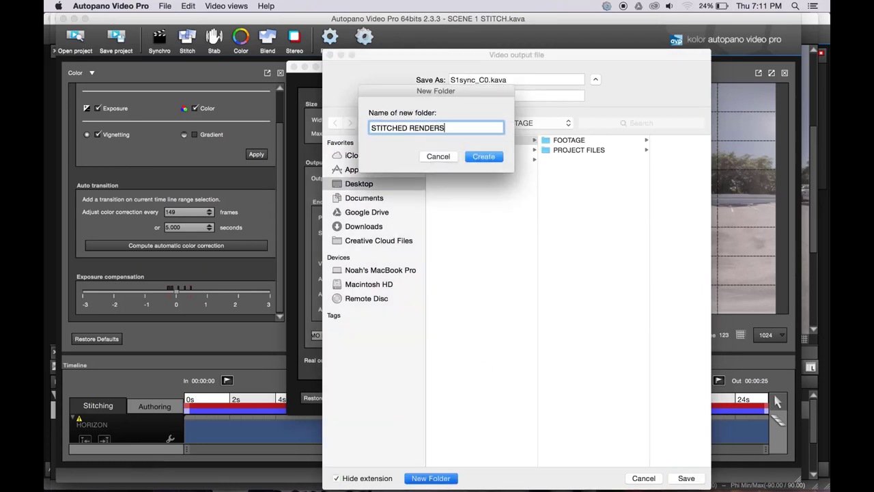
{"action": "key", "text": "Return"}
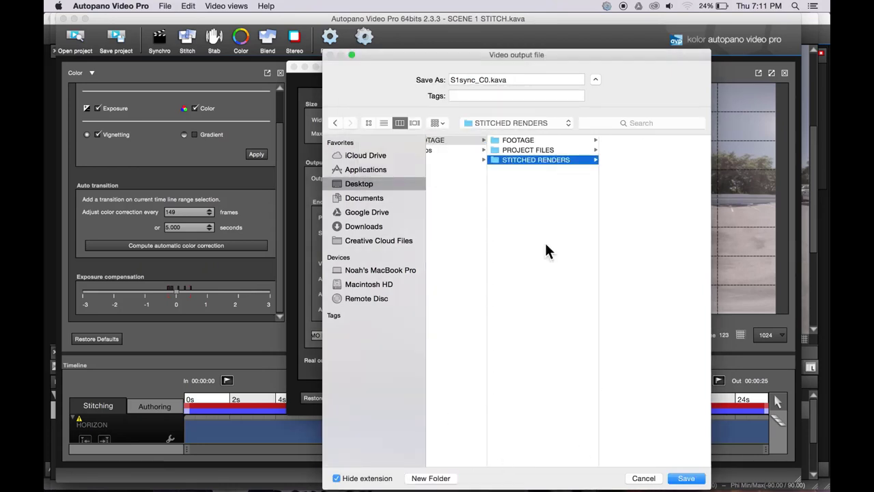
- Name the output file "Scene 1 Stitch", save the output path and start the render
{"action": "double_click", "coordinate": [512, 80]}
{"action": "triple_click", "coordinate": [512, 80]}
{"action": "type", "text": "Scen"}
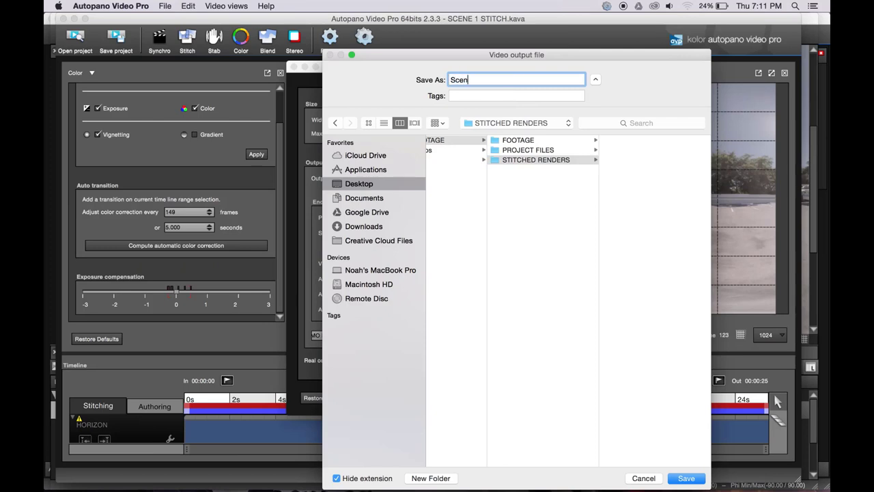
{"action": "type", "text": "e 1 Stitch"}
{"action": "key", "text": "Return"}
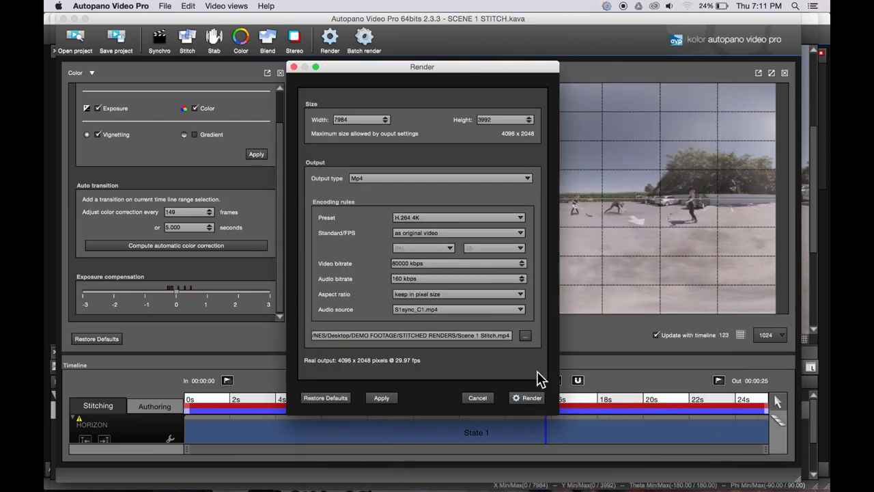
{"action": "left_click", "coordinate": [534, 398]}
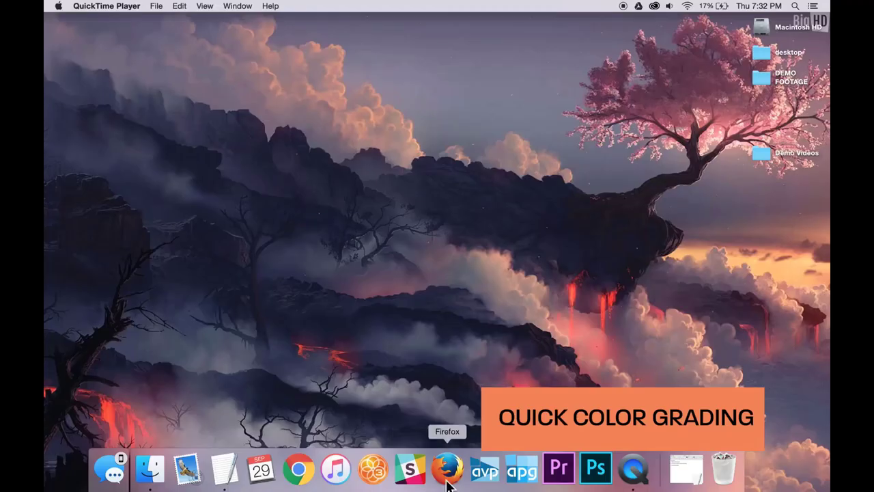
- Switch to Premiere Pro and create a new project named "Demo Export" in the PROJECT FILES folder
{"action": "left_click", "coordinate": [553, 471]}
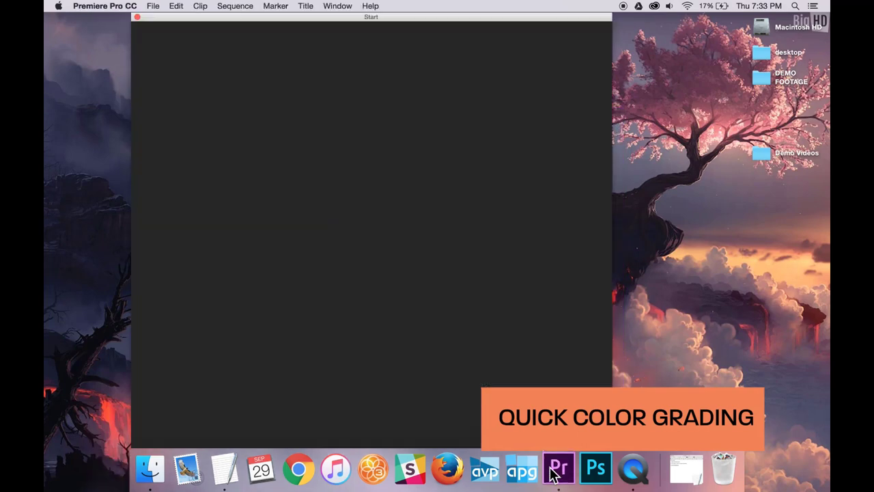
{"action": "left_click", "coordinate": [193, 152]}
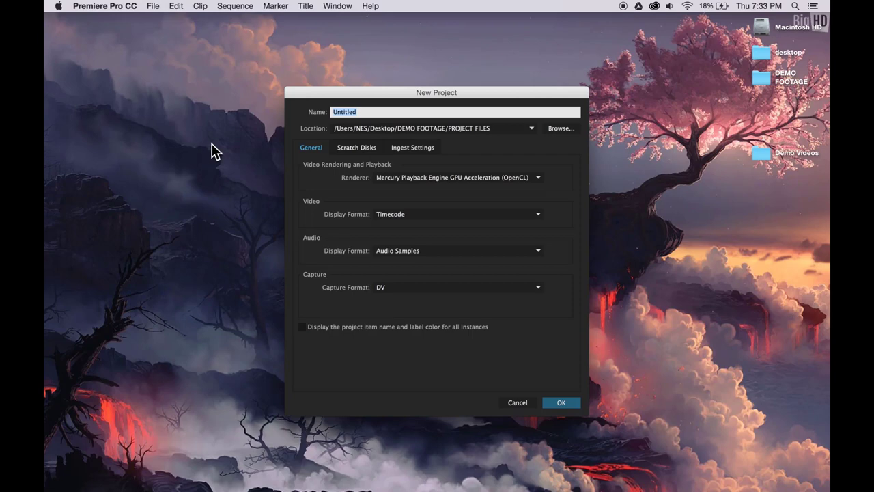
{"action": "type", "text": "Demo Export"}
{"action": "key", "text": "Return"}
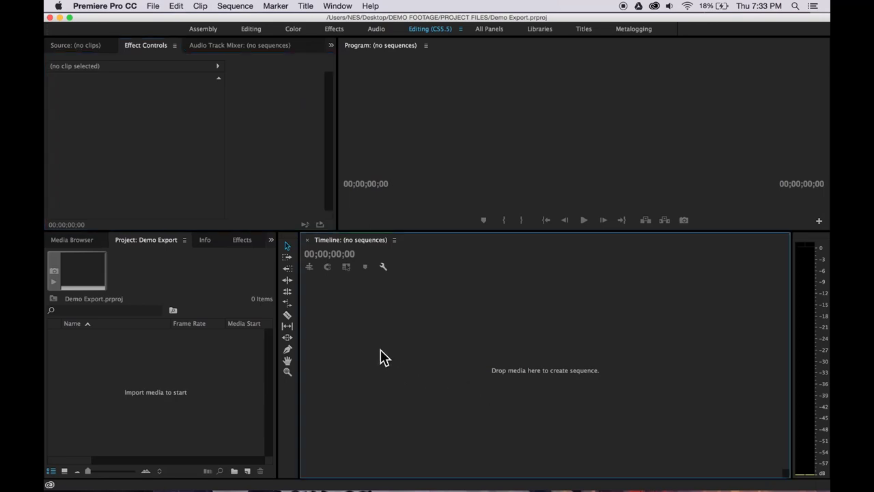
- Import Scene 1 Stitch.mp4 from the STITCHED RENDERS folder into the project and create a sequence from it
{"action": "left_click", "coordinate": [150, 470]}
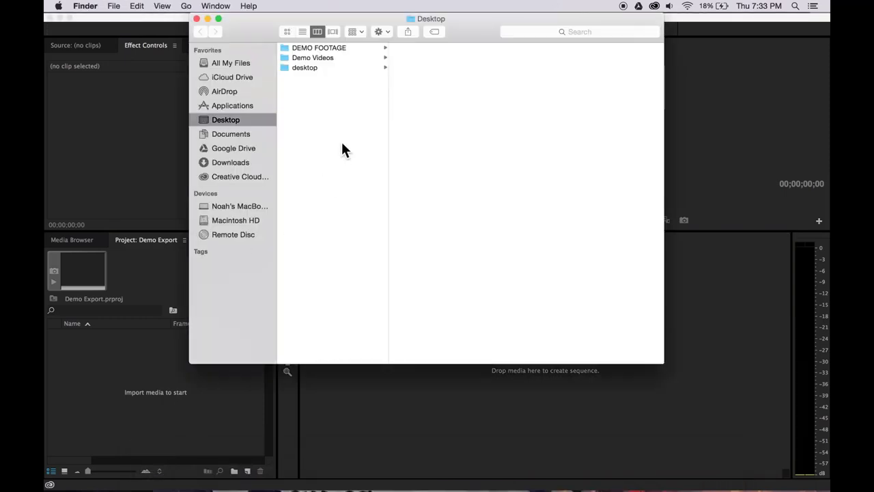
{"action": "left_click", "coordinate": [316, 49]}
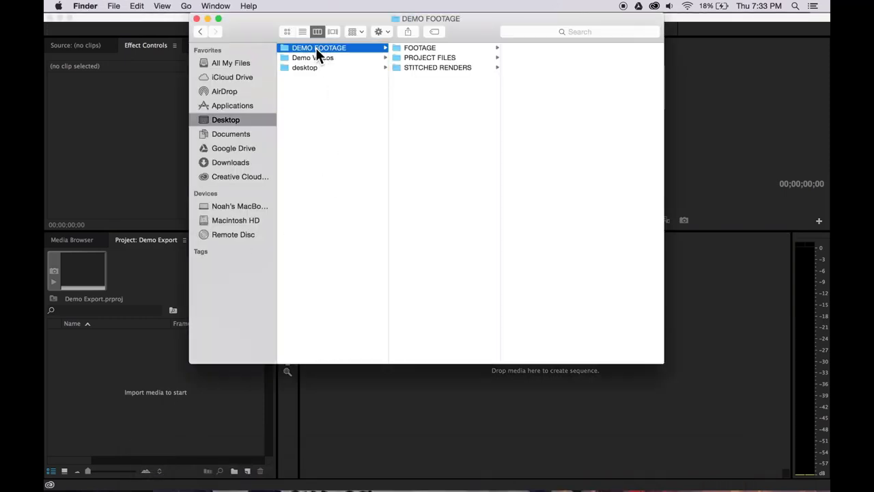
{"action": "left_click", "coordinate": [416, 66]}
{"action": "left_click", "coordinate": [517, 48]}
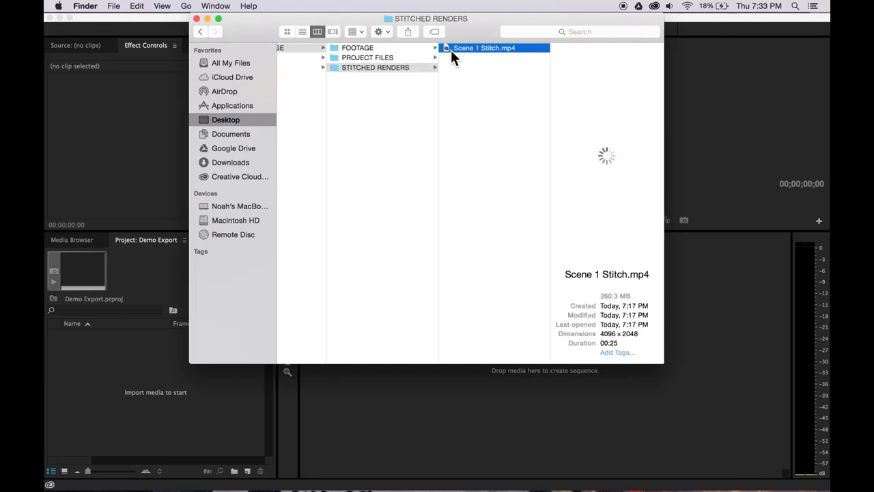
{"action": "left_click_drag", "start_coordinate": [439, 58], "coordinate": [102, 390]}
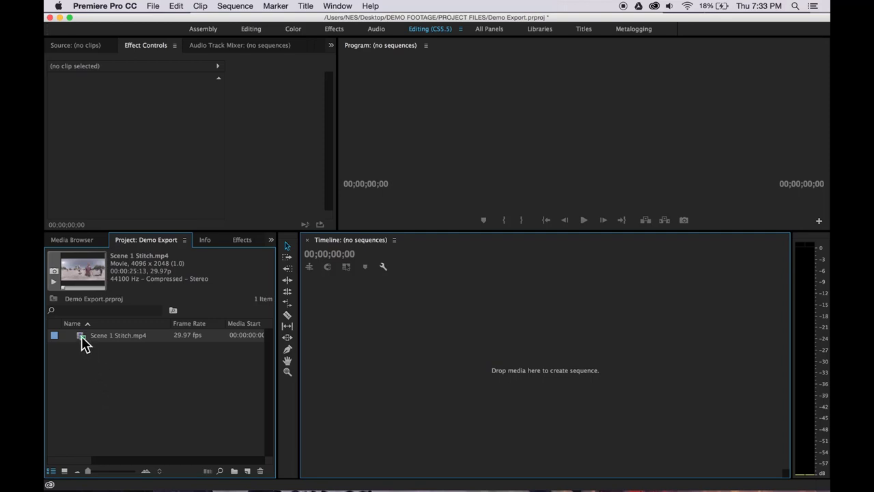
{"action": "left_click_drag", "start_coordinate": [82, 337], "coordinate": [332, 344]}
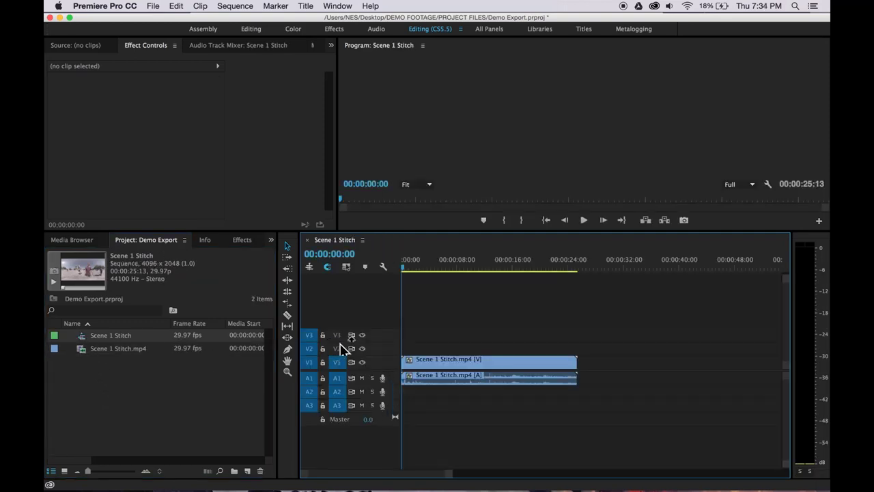
- Play the Scene 1 Stitch sequence from near its start to review the stitched footage
{"action": "mouse_move", "coordinate": [447, 471]}
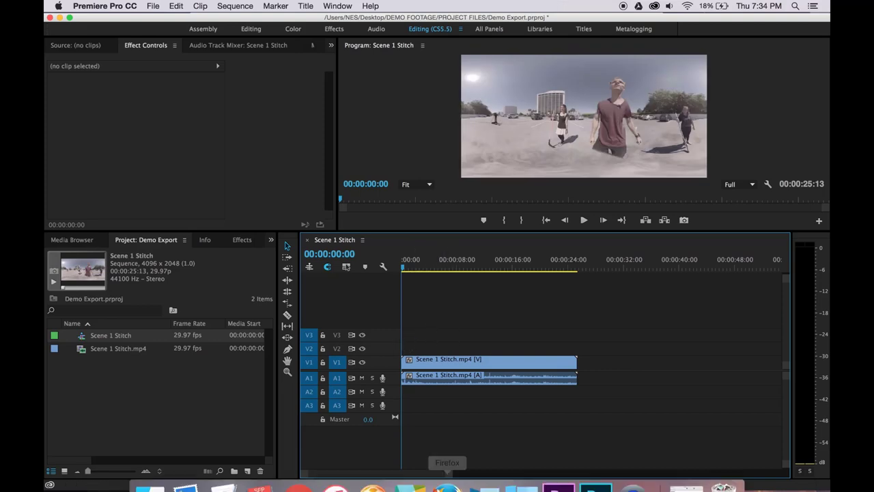
{"action": "left_click", "coordinate": [150, 470]}
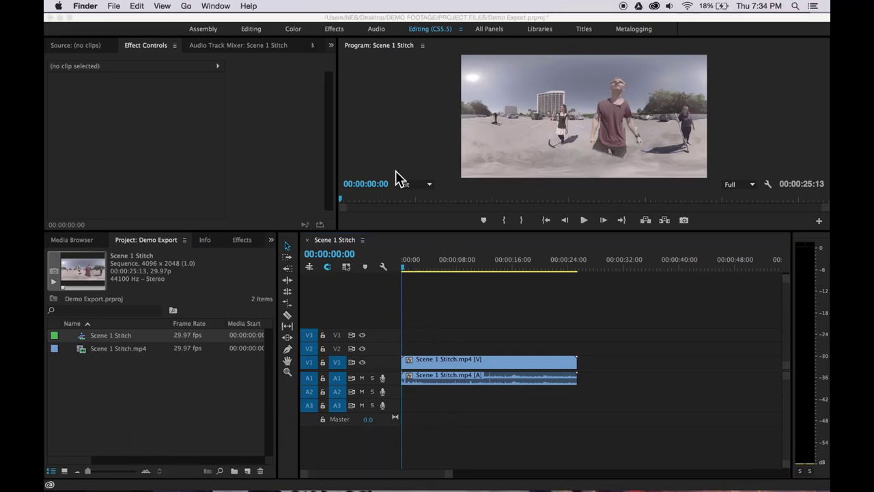
{"action": "left_click", "coordinate": [433, 312]}
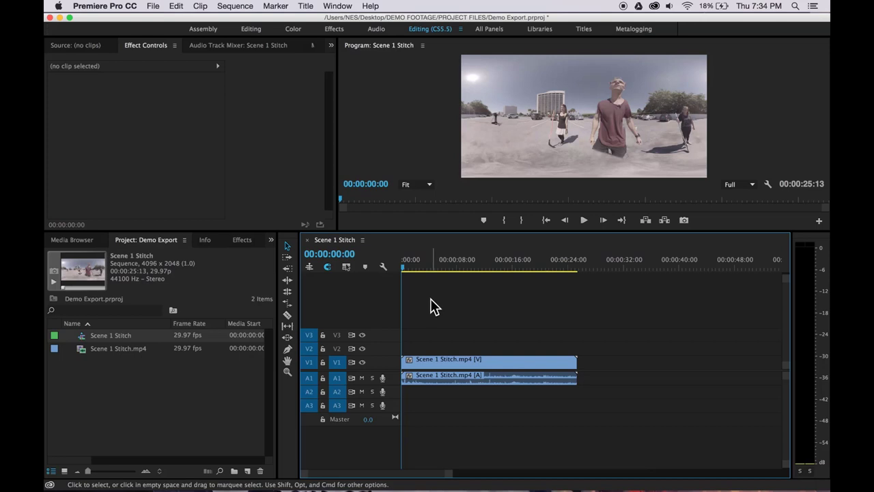
{"action": "left_click_drag", "start_coordinate": [416, 263], "coordinate": [406, 264]}
{"action": "key", "text": "space"}
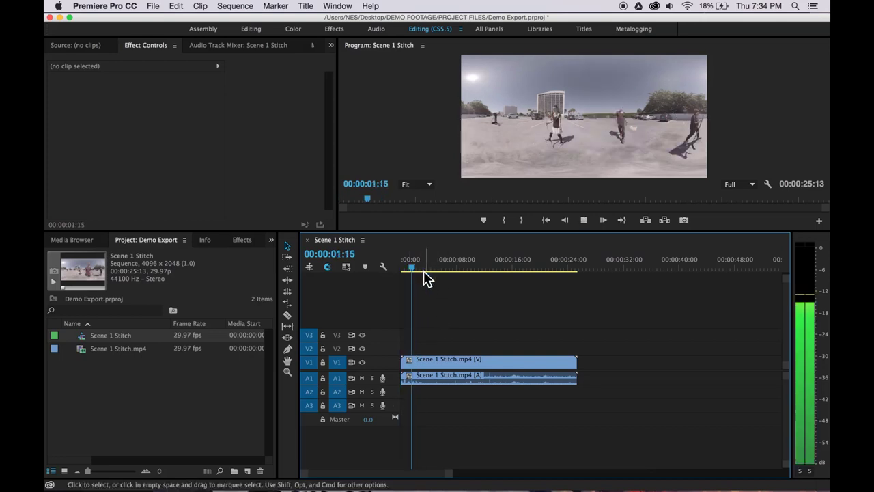
- Split the Scene 1 Stitch clip at 00:00:05:01, delete the opening section and close the gap before the remaining footage
{"action": "left_click", "coordinate": [426, 267]}
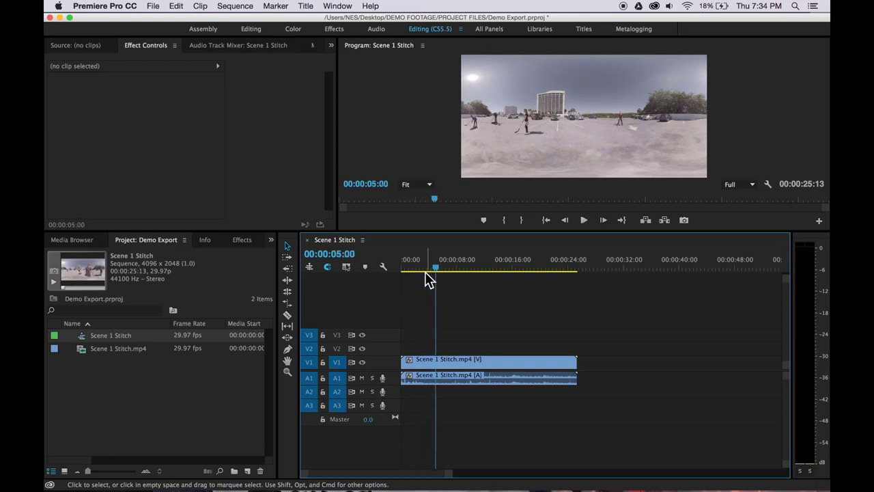
{"action": "key", "text": "space"}
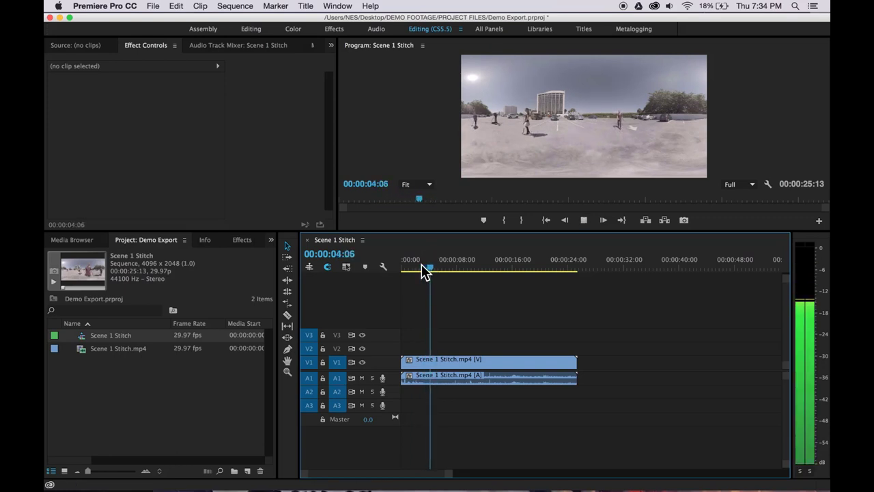
{"action": "key", "text": "space"}
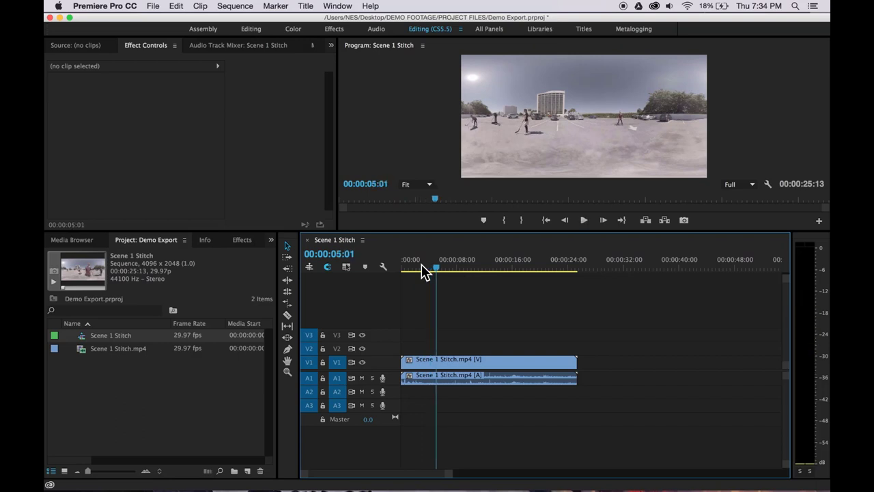
{"action": "key", "text": "c"}
{"action": "left_click", "coordinate": [436, 366]}
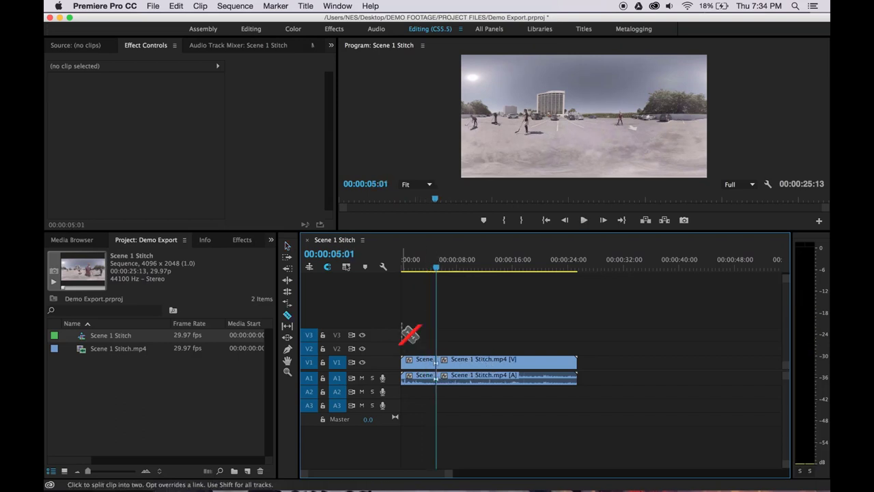
{"action": "key", "text": "v"}
{"action": "left_click", "coordinate": [418, 360]}
{"action": "key", "text": "Delete"}
{"action": "left_click", "coordinate": [413, 360]}
{"action": "key", "text": "Delete"}
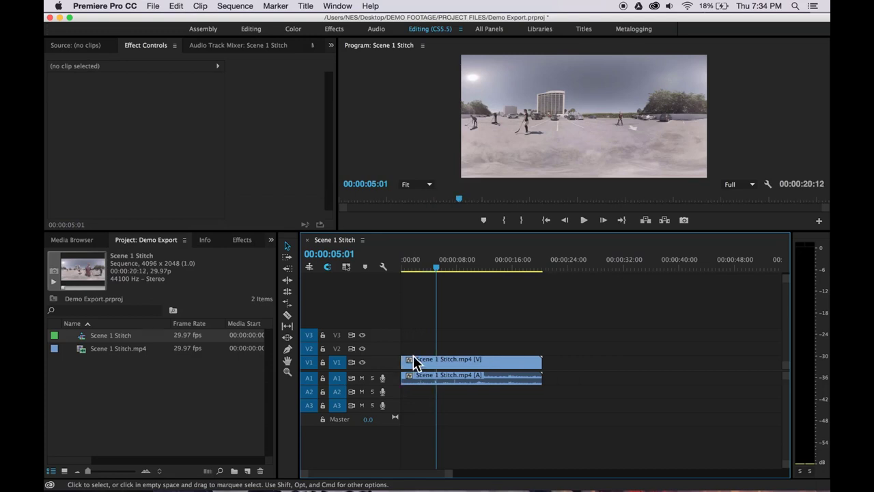
- Split the Scene 1 Stitch clip at 00:00:16:20 and delete the section after the cut
{"action": "left_click", "coordinate": [476, 267]}
{"action": "left_click_drag", "start_coordinate": [476, 267], "coordinate": [517, 266]}
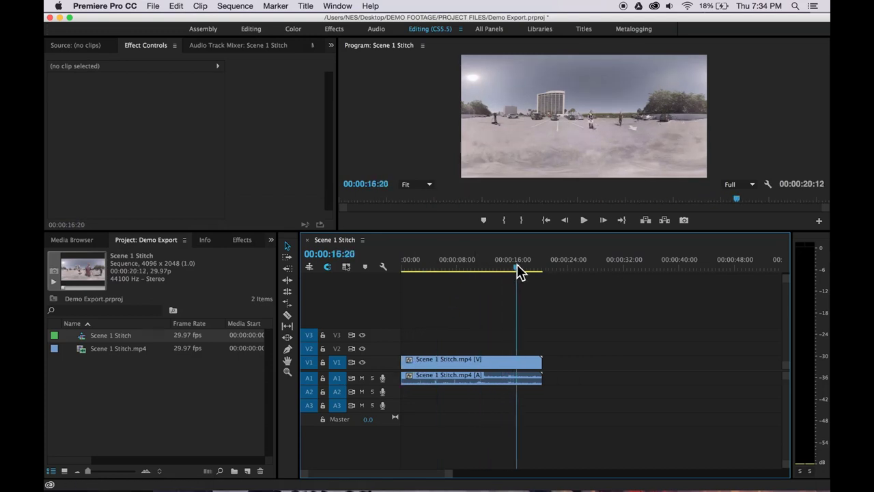
{"action": "key", "text": "c"}
{"action": "left_click", "coordinate": [516, 361]}
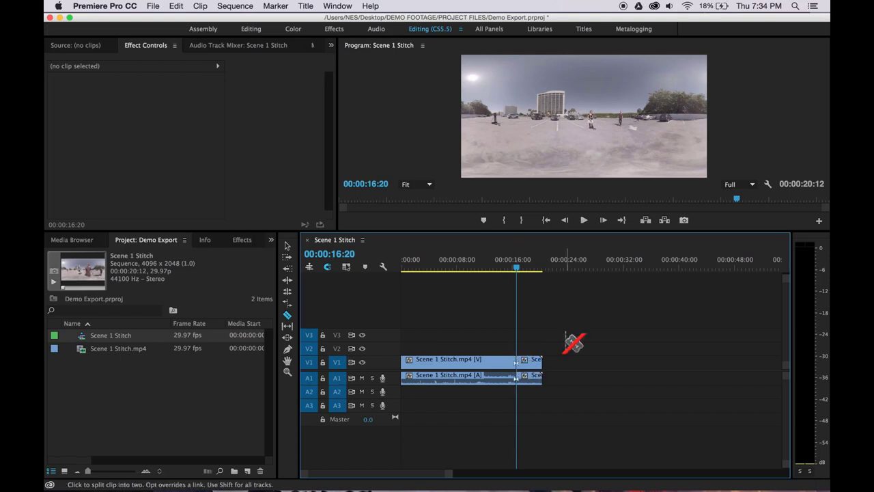
{"action": "key", "text": "v"}
{"action": "left_click", "coordinate": [532, 362]}
{"action": "key", "text": "Delete"}
- Move the playhead to 00:00:07:00, enlarge the Program monitor and set its magnification to 150%
{"action": "left_click", "coordinate": [459, 266]}
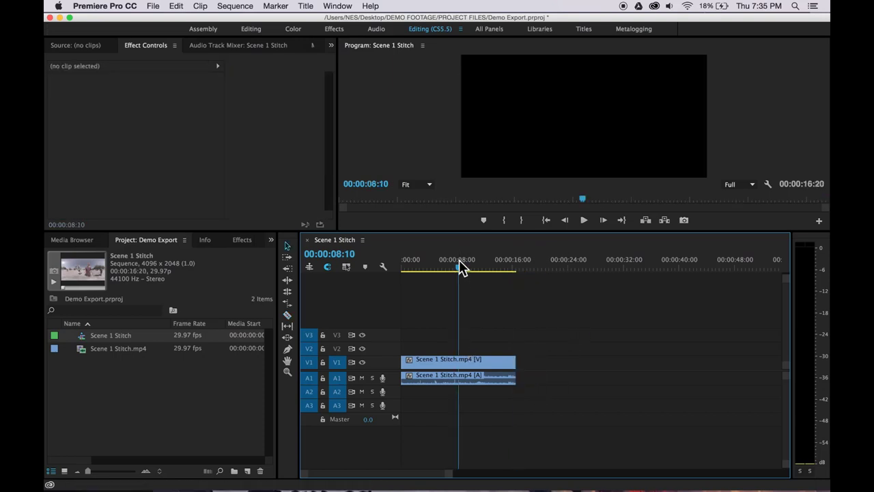
{"action": "left_click_drag", "start_coordinate": [458, 266], "coordinate": [450, 266]}
{"action": "left_click_drag", "start_coordinate": [433, 232], "coordinate": [433, 284]}
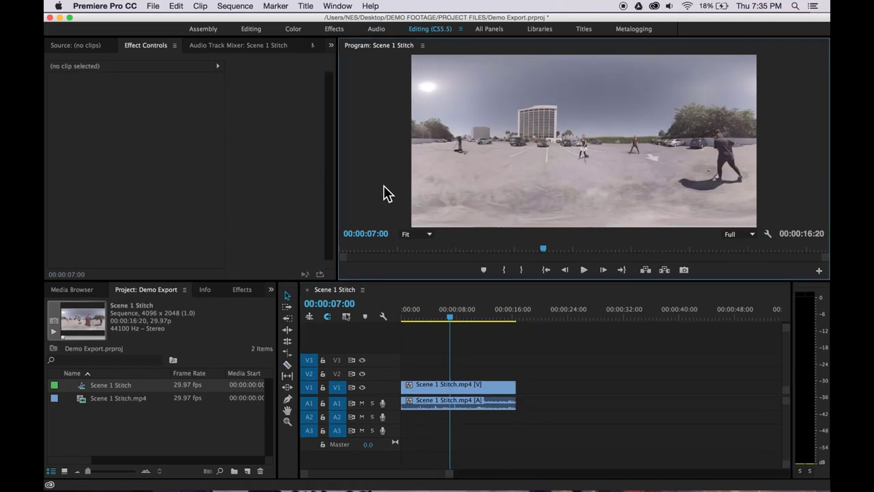
{"action": "key", "text": "grave"}
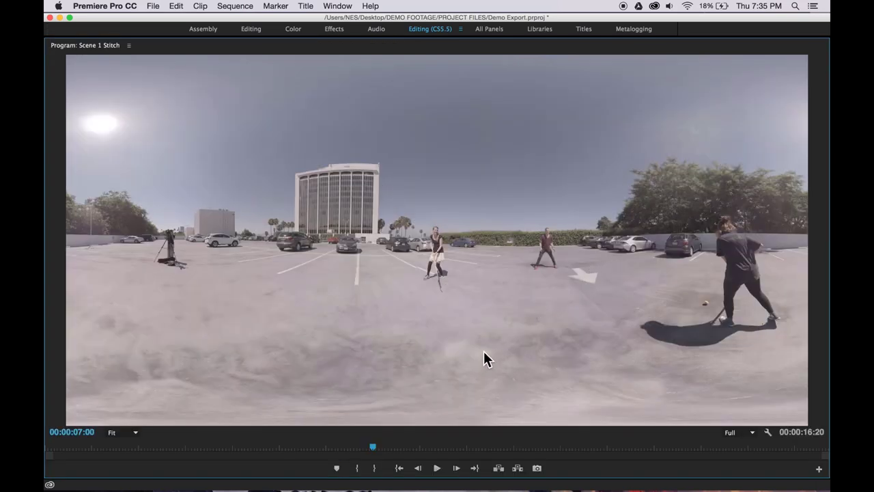
{"action": "left_click", "coordinate": [135, 432]}
{"action": "left_click", "coordinate": [131, 447]}
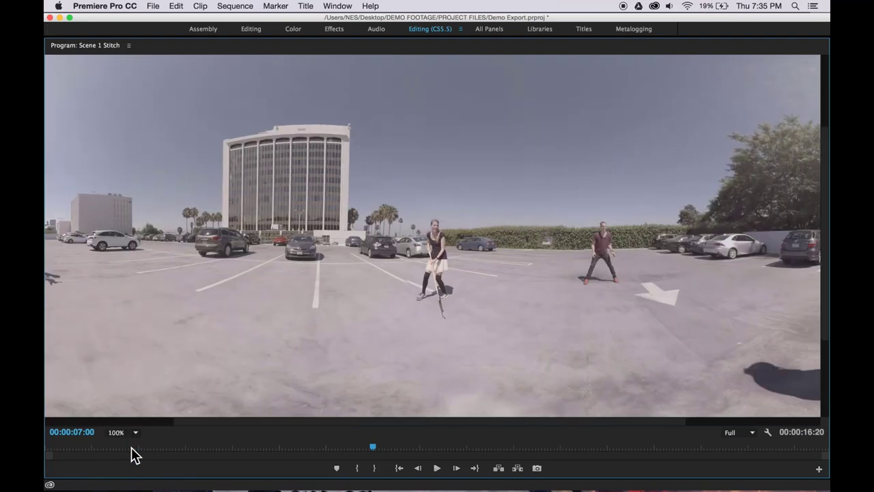
{"action": "left_click", "coordinate": [136, 432]}
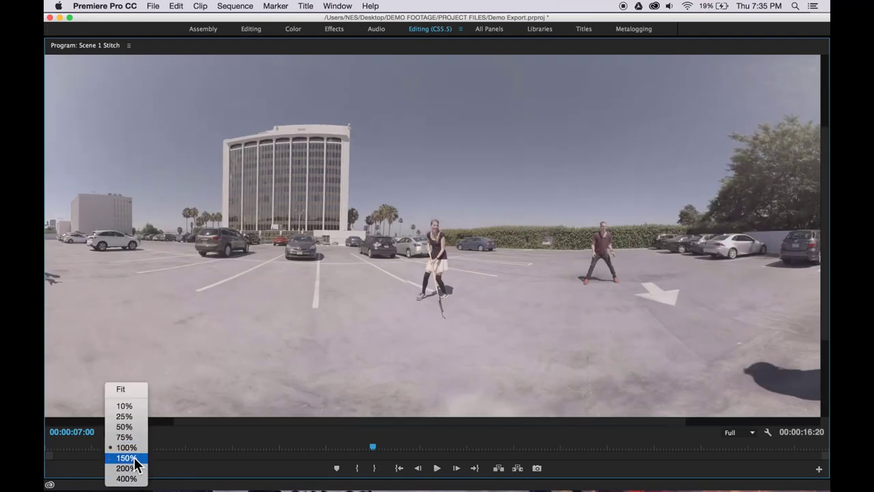
{"action": "left_click", "coordinate": [137, 462]}
- Examine the moving players in the stitched footage through 00:00:09:11 in the maximized view, and restore the normal layout
{"action": "key", "text": "space"}
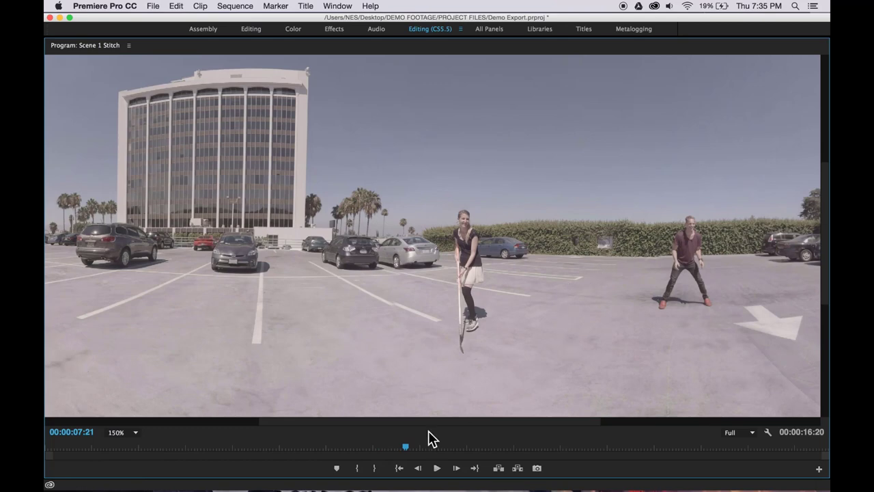
{"action": "left_click_drag", "start_coordinate": [413, 421], "coordinate": [609, 418]}
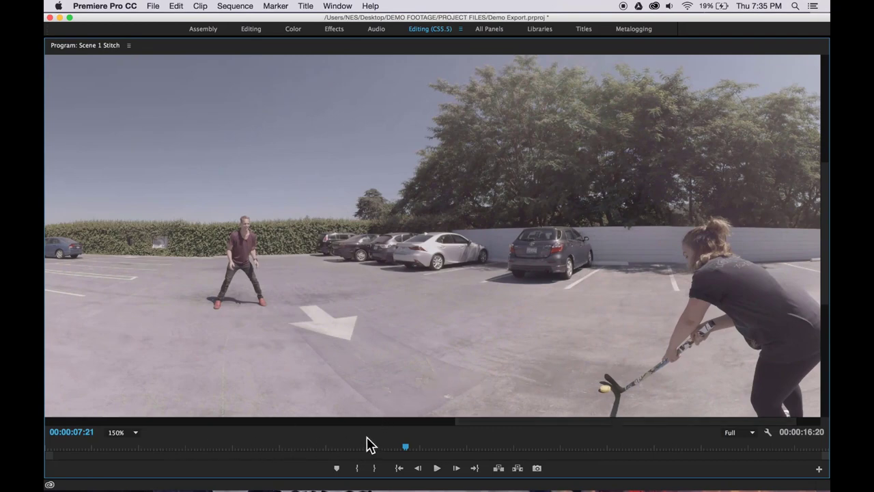
{"action": "left_click", "coordinate": [440, 446]}
{"action": "left_click_drag", "start_coordinate": [440, 445], "coordinate": [483, 447]}
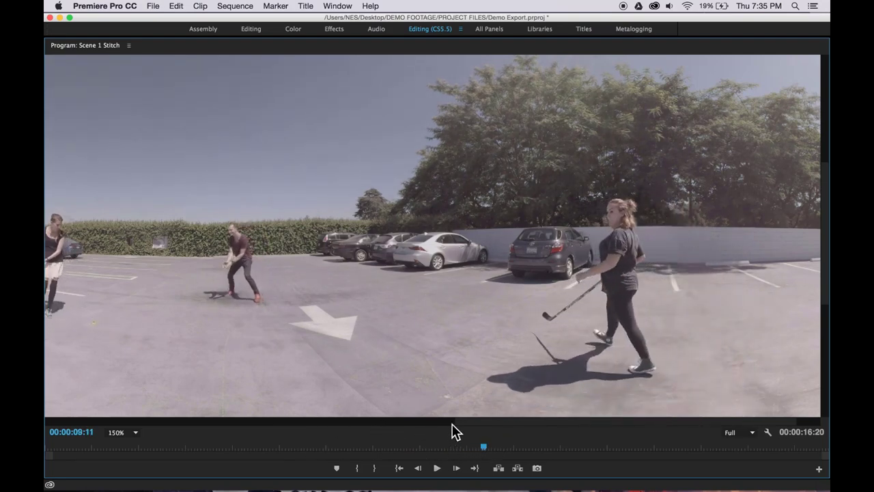
{"action": "left_click_drag", "start_coordinate": [451, 422], "coordinate": [403, 421]}
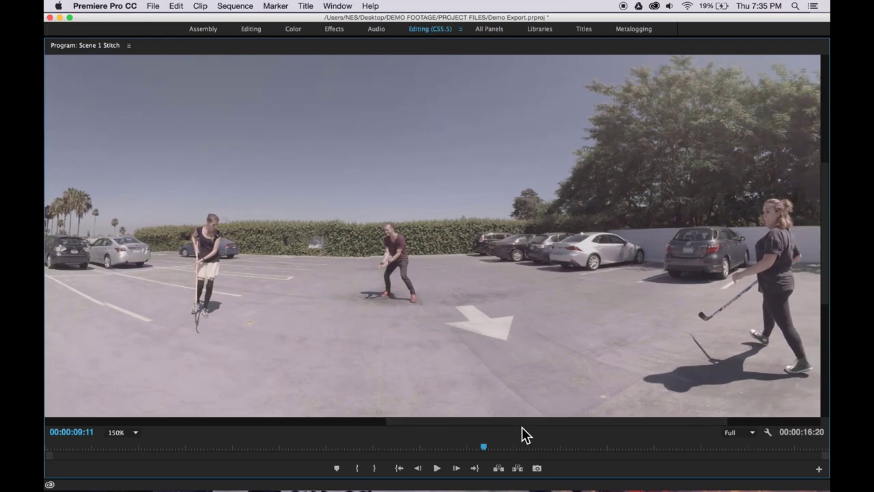
{"action": "key", "text": "grave"}
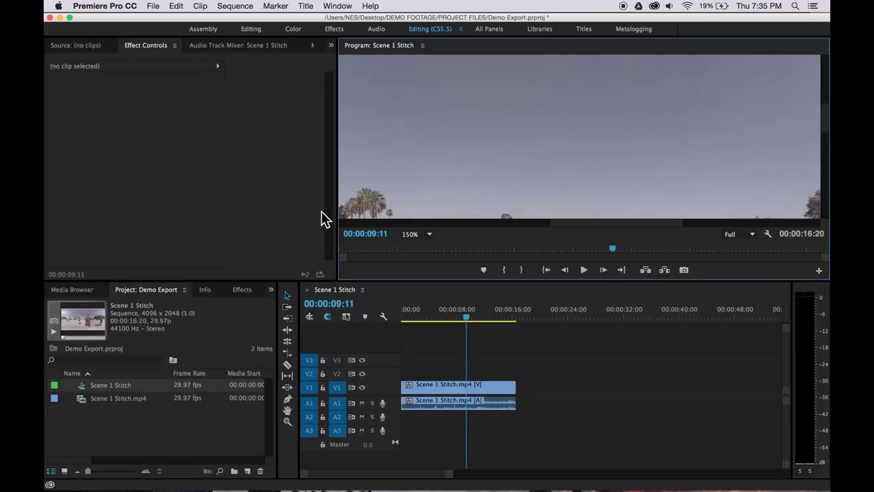
- Apply the Lumetri Color effect to the Scene 1 Stitch video clip on track V1
{"action": "left_click", "coordinate": [425, 383]}
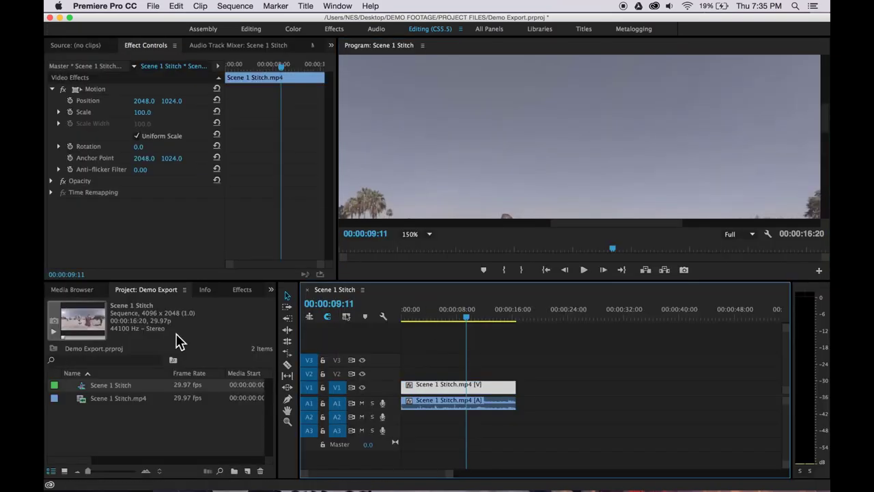
{"action": "left_click", "coordinate": [240, 290]}
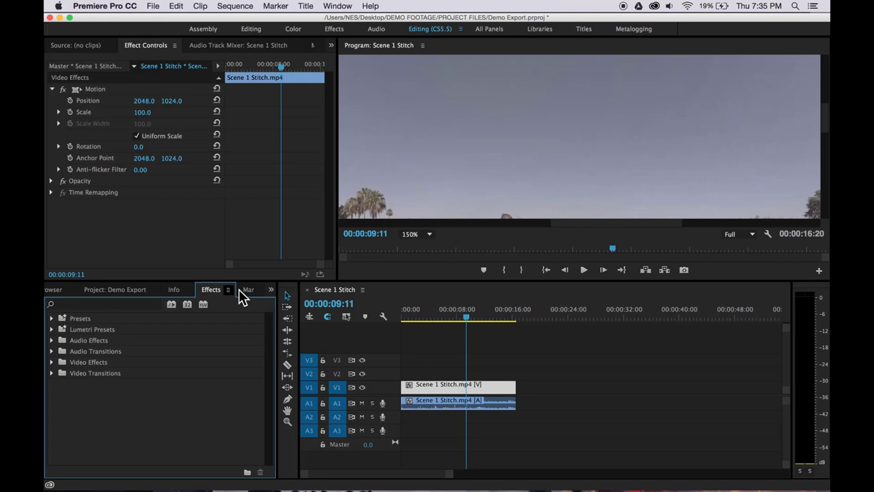
{"action": "left_click", "coordinate": [53, 361]}
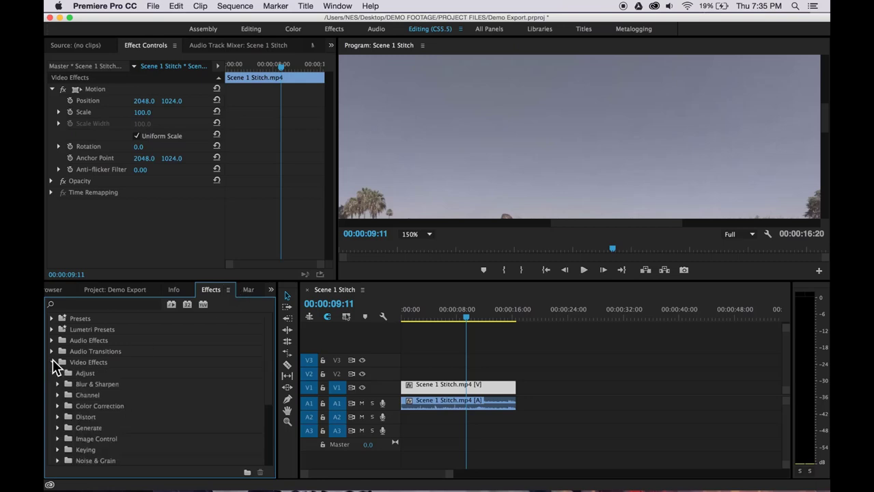
{"action": "left_click", "coordinate": [58, 406]}
{"action": "scroll", "coordinate": [103, 436], "scroll_direction": "down", "scroll_amount": 3}
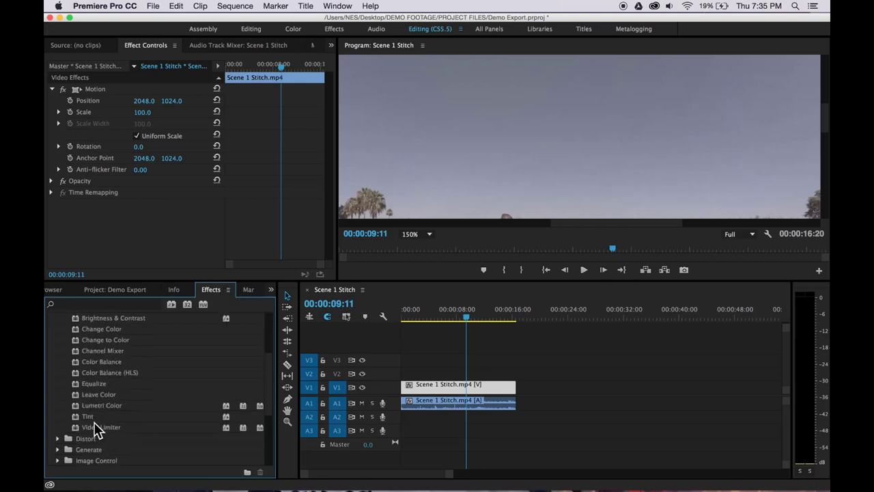
{"action": "double_click", "coordinate": [92, 406]}
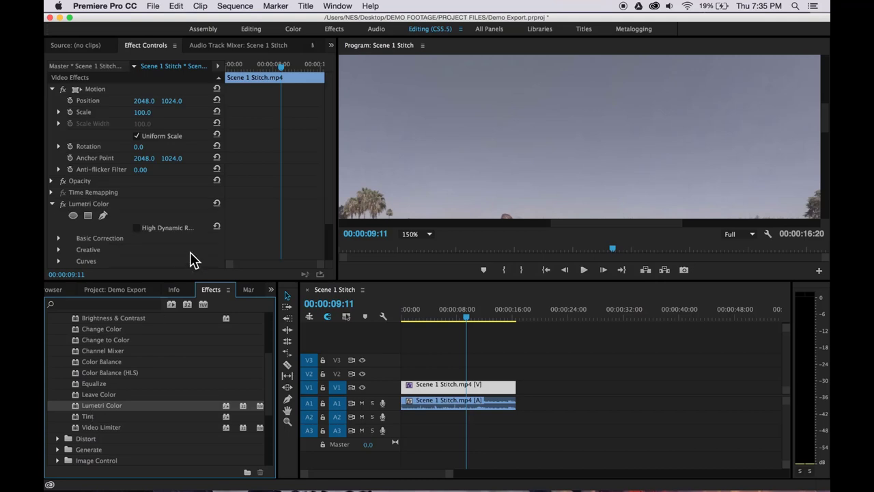
- Expand the Basic Correction settings of Lumetri Color and set the clip's Saturation to 162
{"action": "left_click", "coordinate": [52, 89]}
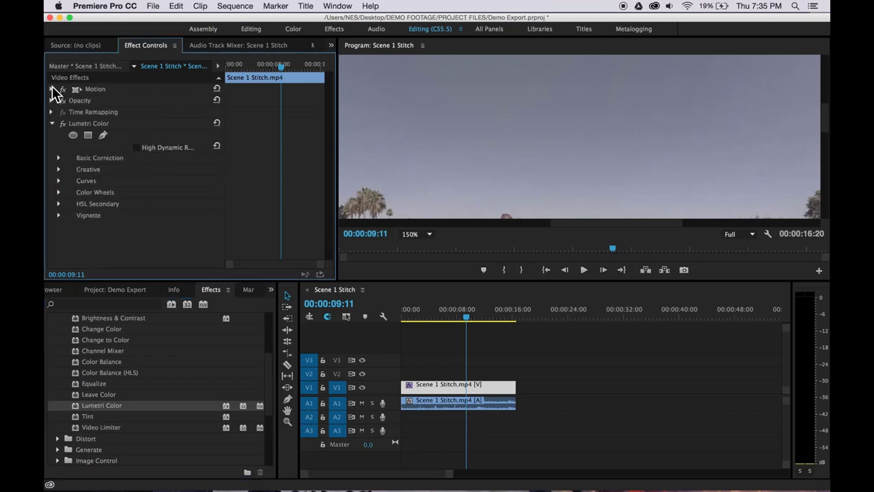
{"action": "left_click", "coordinate": [60, 157]}
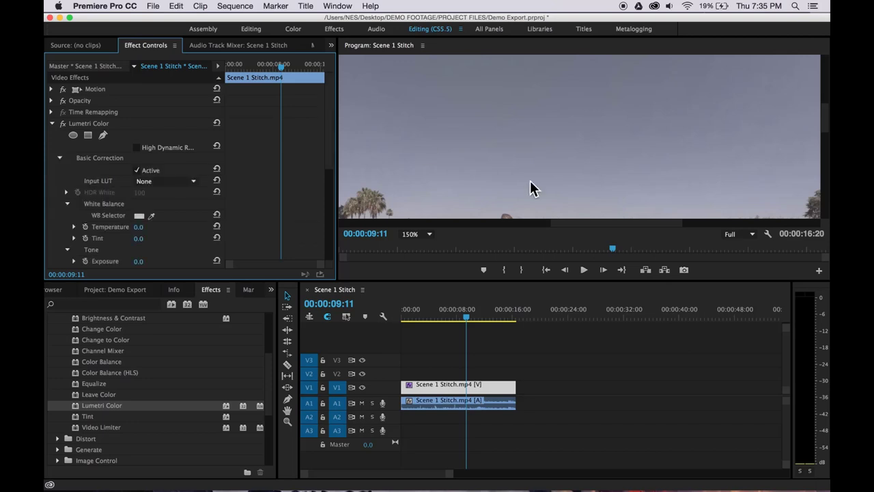
{"action": "scroll", "coordinate": [826, 136], "scroll_direction": "down", "scroll_amount": 5}
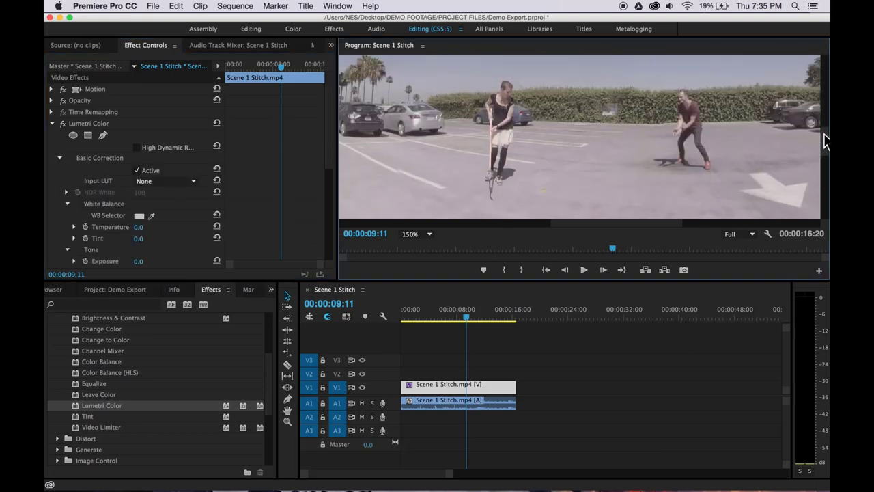
{"action": "scroll", "coordinate": [826, 137], "scroll_direction": "down", "scroll_amount": 1}
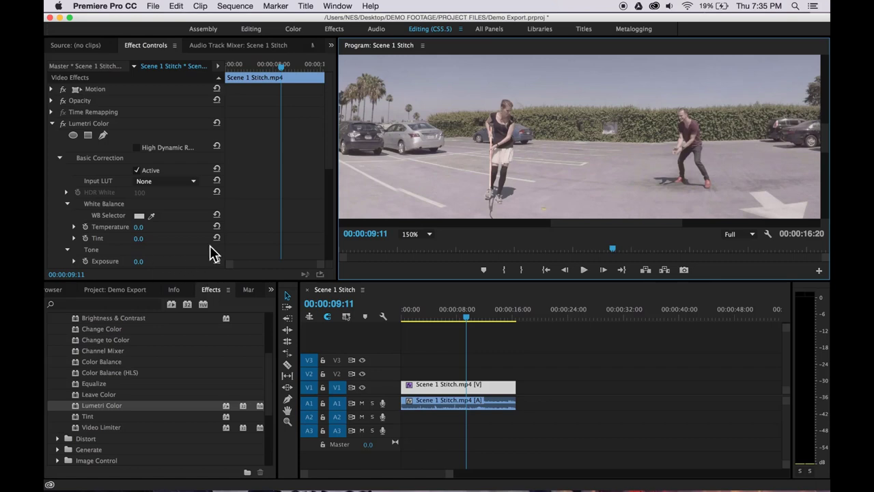
{"action": "scroll", "coordinate": [178, 218], "scroll_direction": "down", "scroll_amount": 5}
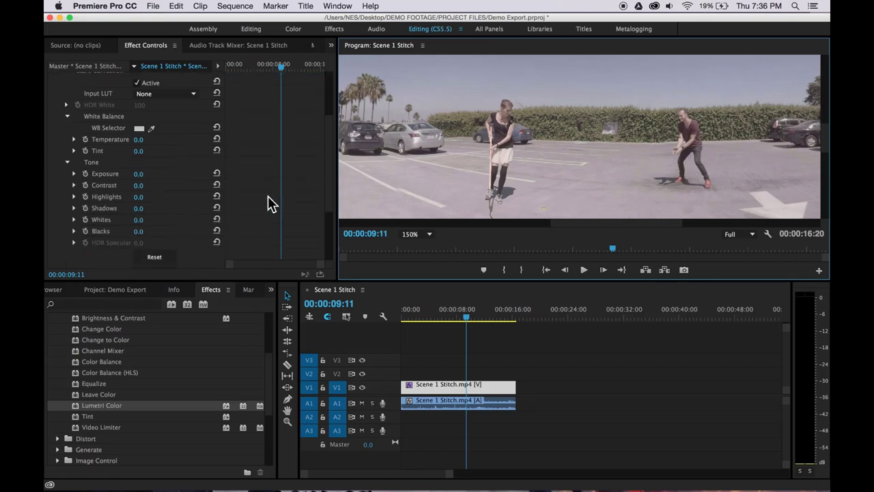
{"action": "scroll", "coordinate": [174, 240], "scroll_direction": "down", "scroll_amount": 4}
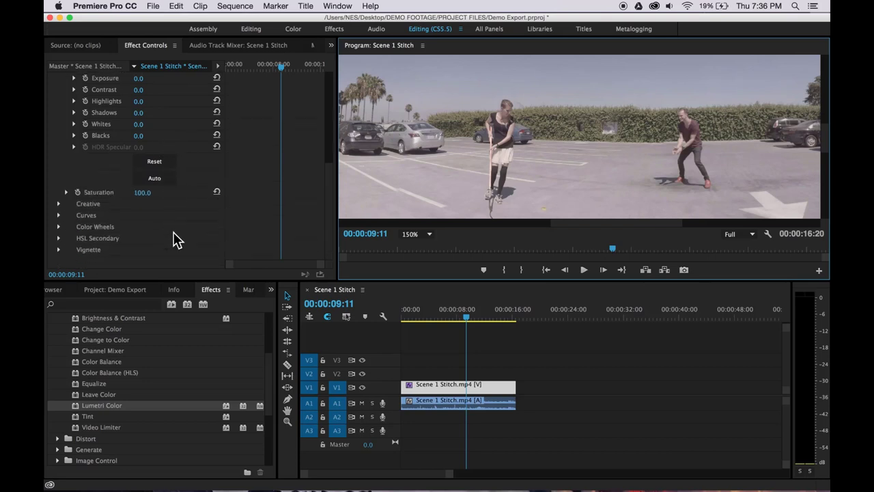
{"action": "left_click", "coordinate": [141, 194]}
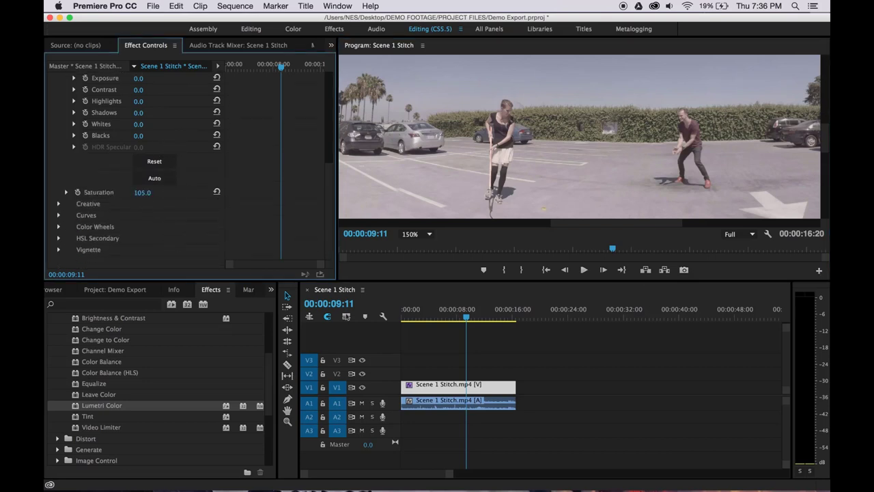
{"action": "left_click_drag", "start_coordinate": [141, 194], "coordinate": [145, 194]}
{"action": "left_click_drag", "start_coordinate": [145, 194], "coordinate": [146, 195]}
- Adjust the clip's Lumetri tone with Whites at -6, Shadows at -26 and Contrast at 34
{"action": "mouse_move", "coordinate": [138, 125]}
{"action": "left_mouse_down"}
{"action": "mouse_move", "coordinate": [130, 125]}
{"action": "mouse_move", "coordinate": [176, 135]}
{"action": "mouse_move", "coordinate": [148, 135]}
{"action": "left_mouse_up"}
{"action": "left_click_drag", "start_coordinate": [136, 113], "coordinate": [127, 113]}
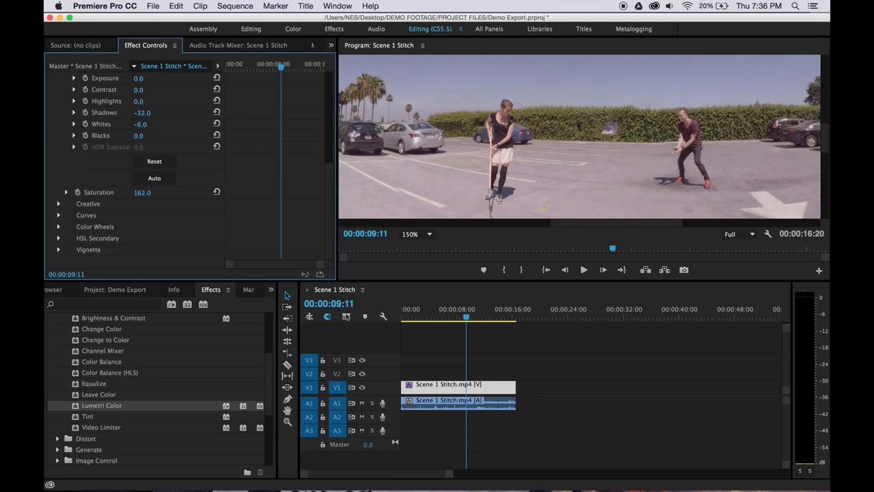
{"action": "left_click_drag", "start_coordinate": [140, 113], "coordinate": [155, 113]}
{"action": "scroll", "coordinate": [146, 116], "scroll_direction": "up", "scroll_amount": 1}
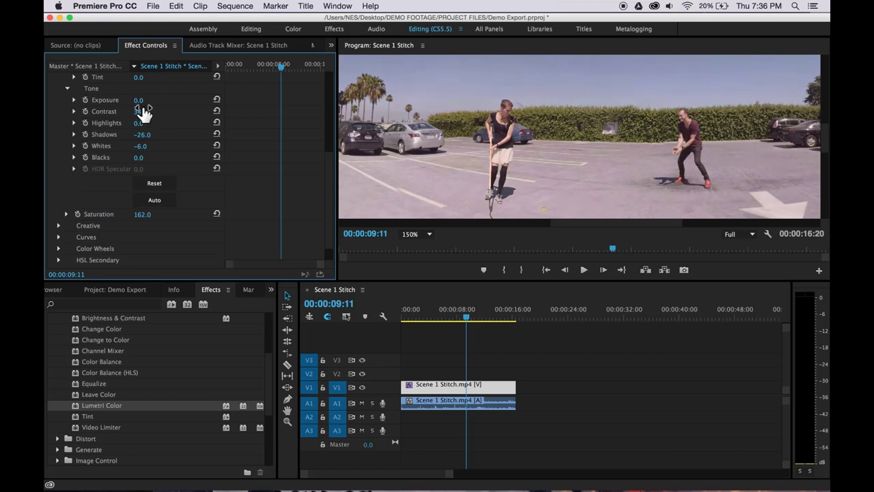
{"action": "scroll", "coordinate": [112, 187], "scroll_direction": "down", "scroll_amount": 1}
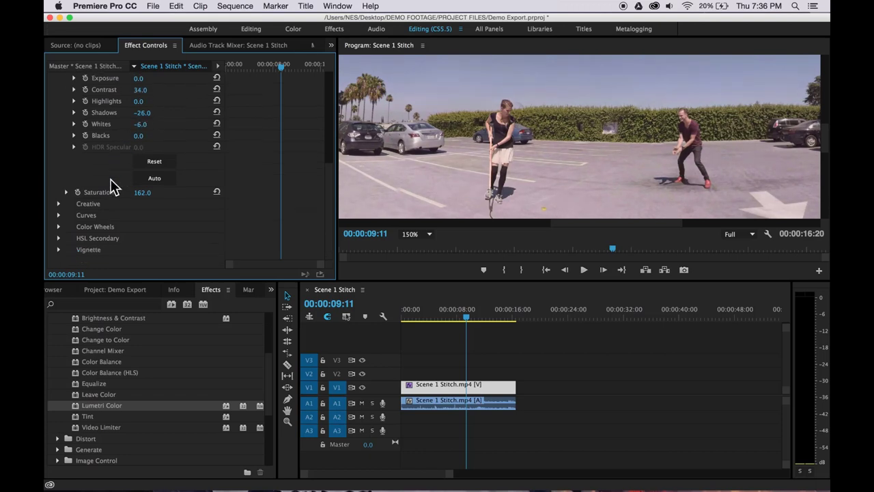
- Set the Lumetri white balance Temperature to -2 and check the graded image around the camera tripod and buildings
{"action": "scroll", "coordinate": [113, 187], "scroll_direction": "up", "scroll_amount": 5}
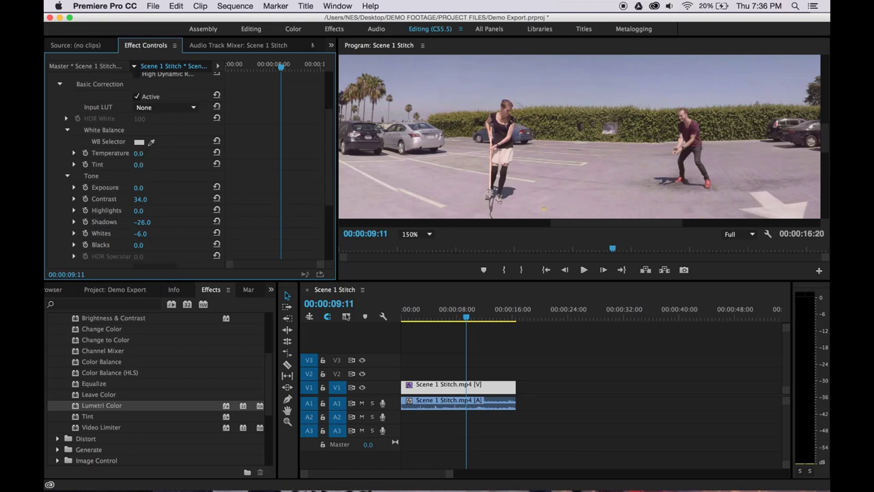
{"action": "left_click_drag", "start_coordinate": [138, 153], "coordinate": [132, 153]}
{"action": "left_click_drag", "start_coordinate": [615, 223], "coordinate": [431, 222]}
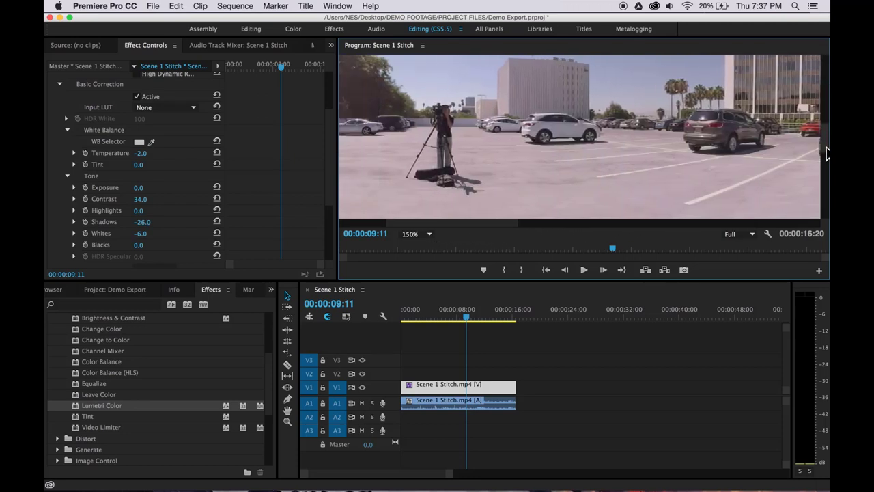
{"action": "mouse_move", "coordinate": [826, 152]}
{"action": "left_mouse_down"}
{"action": "mouse_move", "coordinate": [826, 130]}
{"action": "mouse_move", "coordinate": [826, 146]}
{"action": "left_mouse_up"}
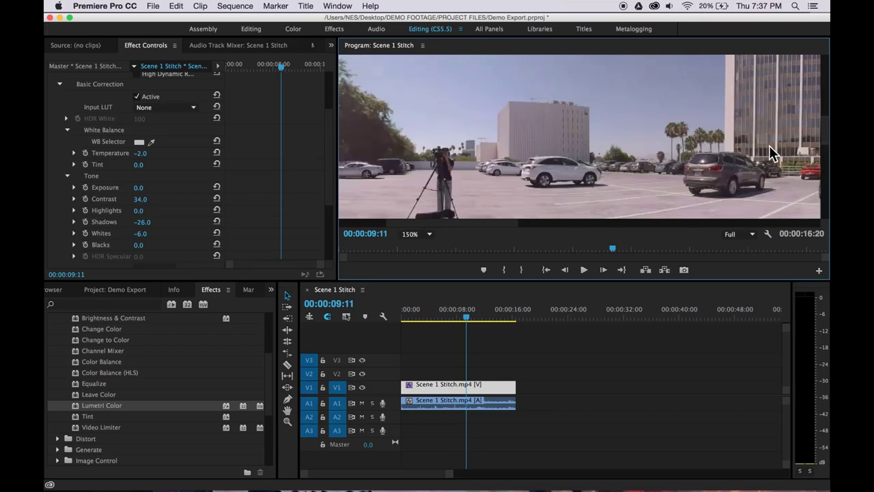
- Expand the Creative section of the clip's Lumetri Color effect in place of Basic Correction and set Vibrance to 38
{"action": "key", "text": "grave"}
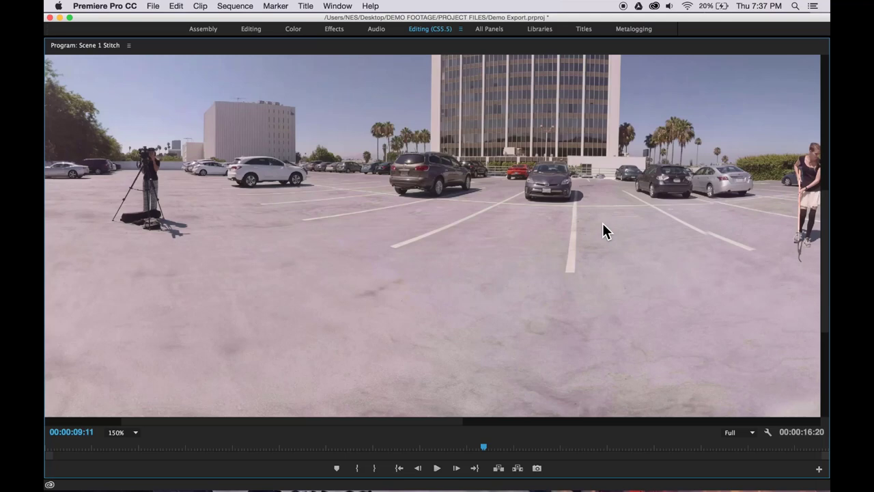
{"action": "key", "text": "grave"}
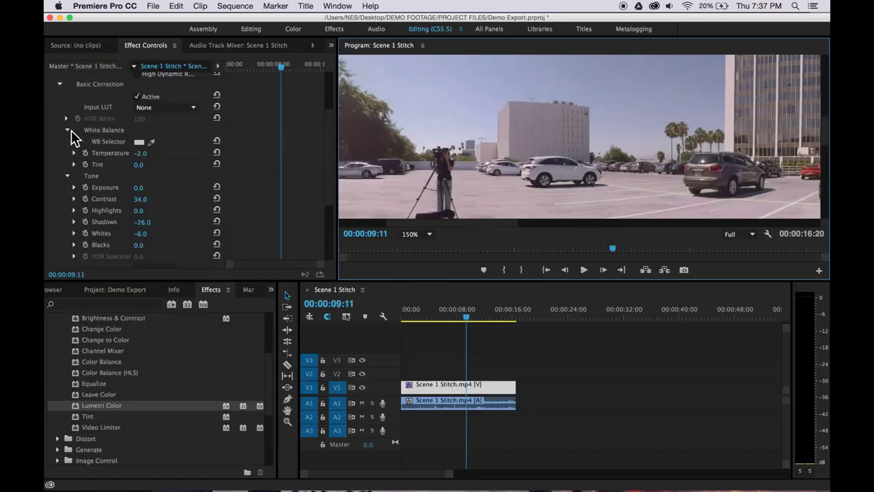
{"action": "left_click", "coordinate": [59, 84]}
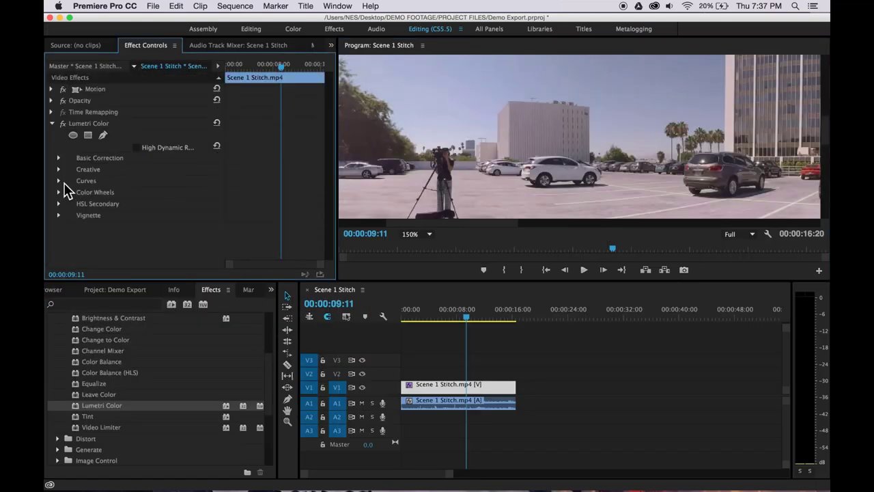
{"action": "left_click", "coordinate": [58, 169]}
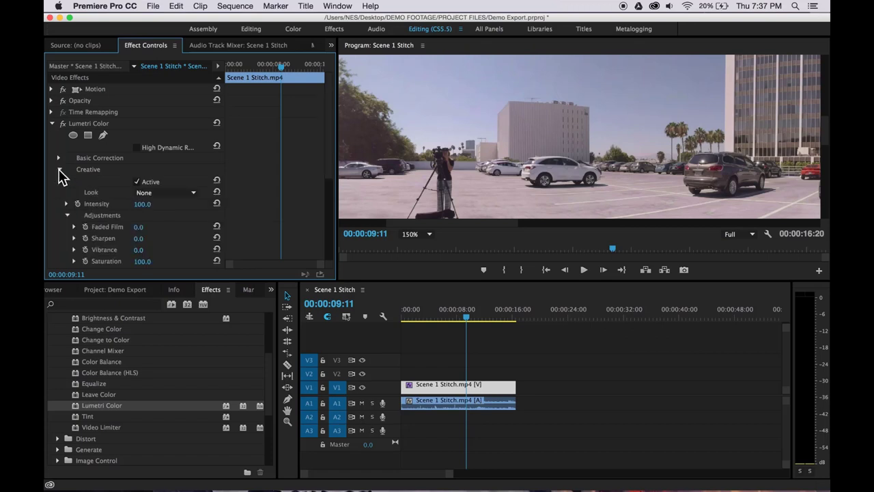
{"action": "scroll", "coordinate": [99, 208], "scroll_direction": "down", "scroll_amount": 3}
{"action": "scroll", "coordinate": [99, 207], "scroll_direction": "down", "scroll_amount": 2}
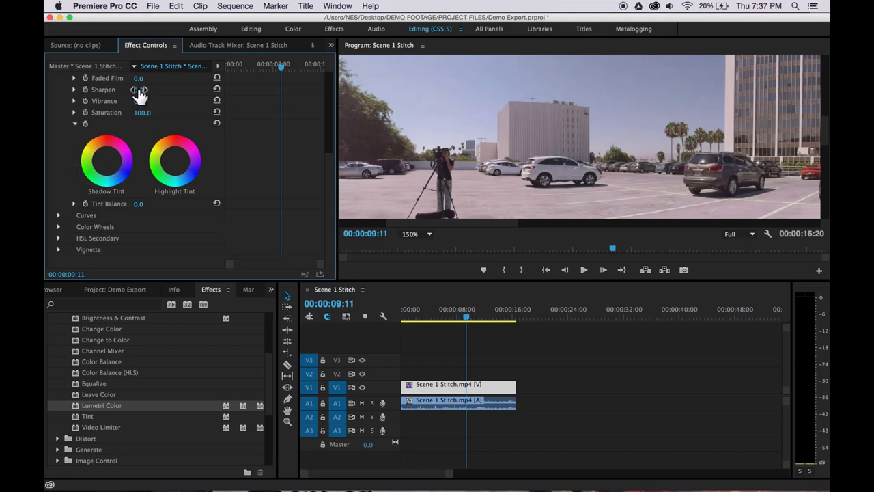
{"action": "left_click_drag", "start_coordinate": [140, 105], "coordinate": [163, 101]}
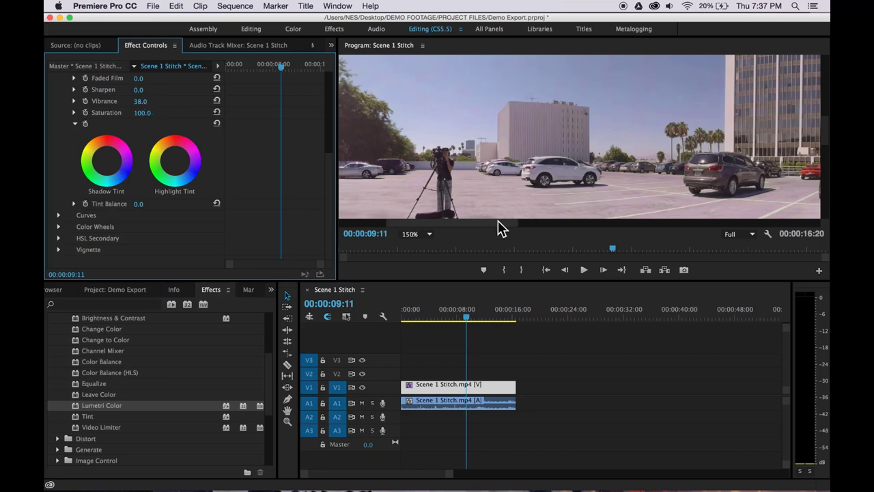
- Inspect the graded image around the people by the hedge and look through Lumetri's Color Wheels and HSL Secondary settings
{"action": "left_click", "coordinate": [519, 224]}
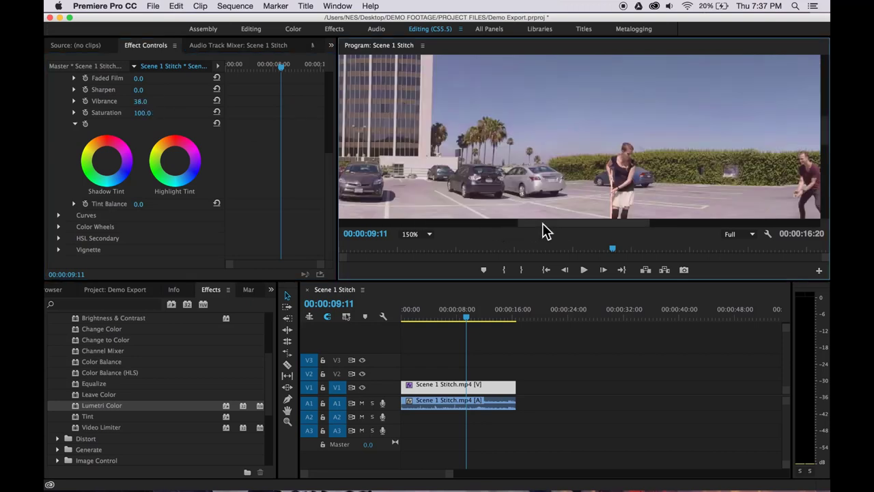
{"action": "left_click_drag", "start_coordinate": [546, 224], "coordinate": [592, 220]}
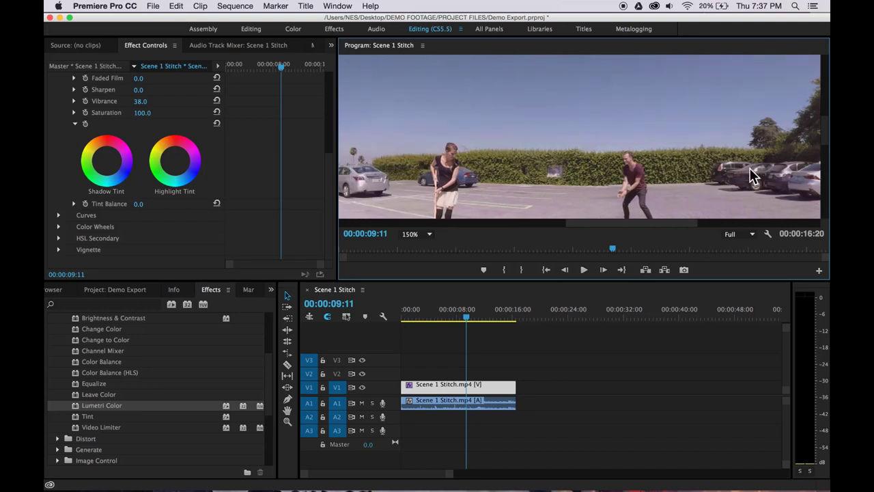
{"action": "left_click", "coordinate": [824, 138]}
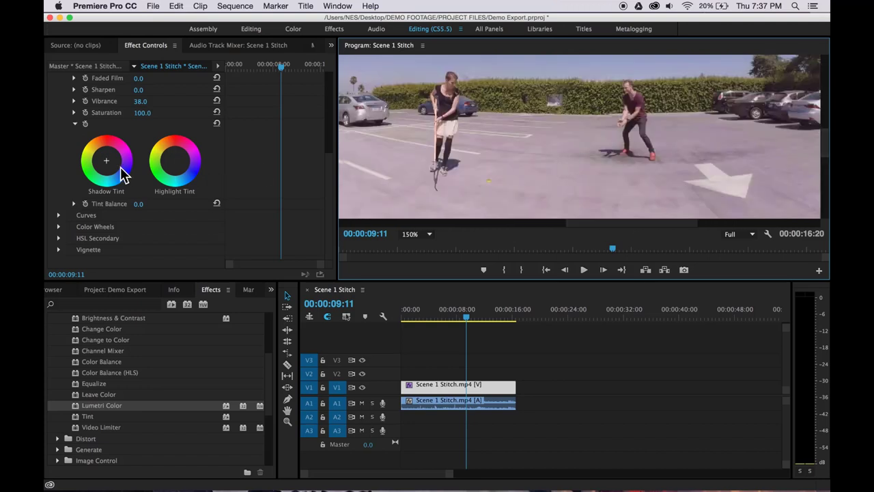
{"action": "left_click", "coordinate": [74, 112]}
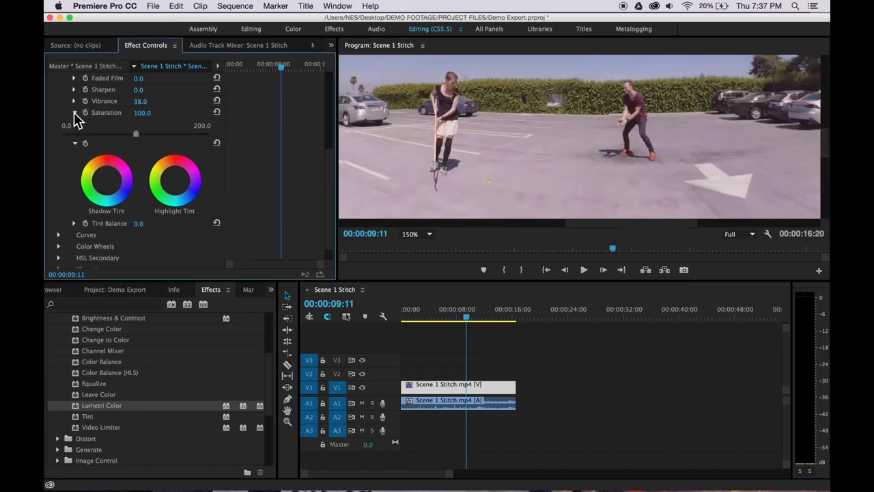
{"action": "left_click", "coordinate": [74, 112]}
{"action": "left_click", "coordinate": [58, 227]}
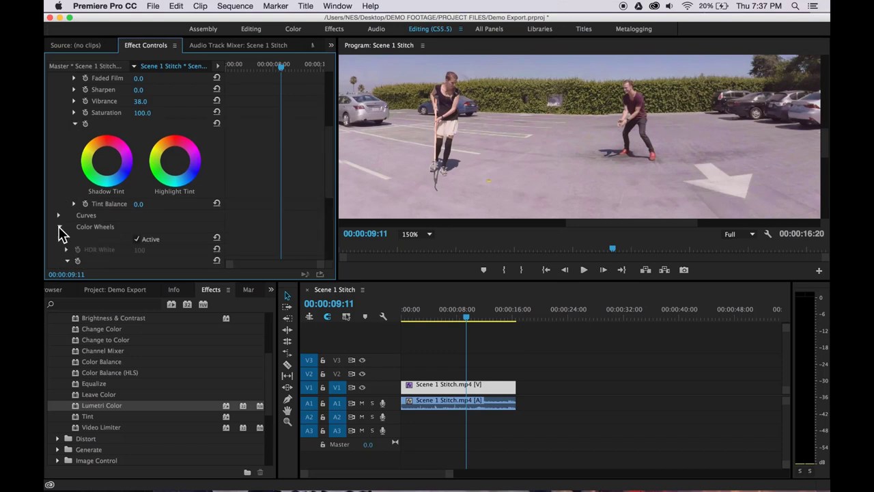
{"action": "scroll", "coordinate": [60, 234], "scroll_direction": "down", "scroll_amount": 3}
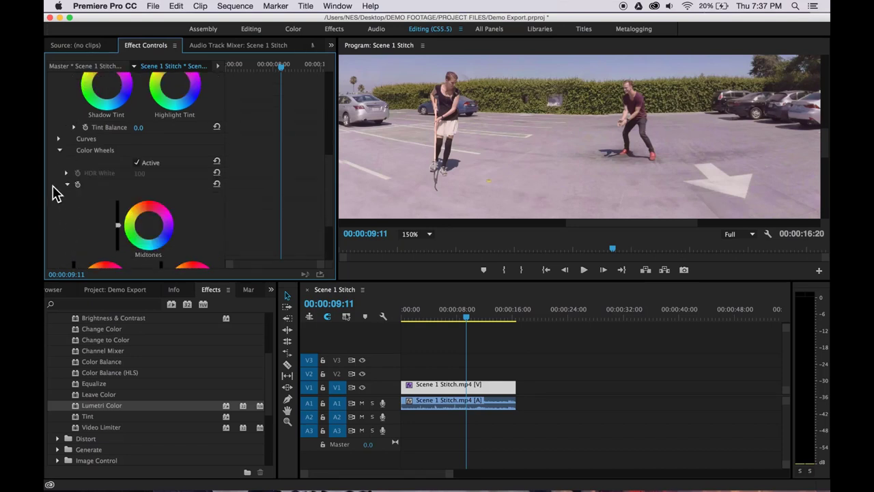
{"action": "left_click", "coordinate": [58, 151]}
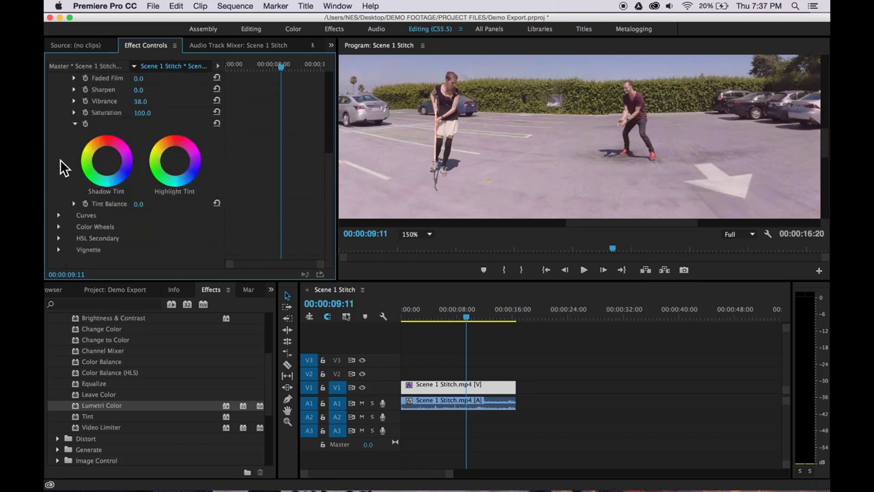
{"action": "left_click", "coordinate": [59, 238]}
{"action": "scroll", "coordinate": [57, 237], "scroll_direction": "down", "scroll_amount": 2}
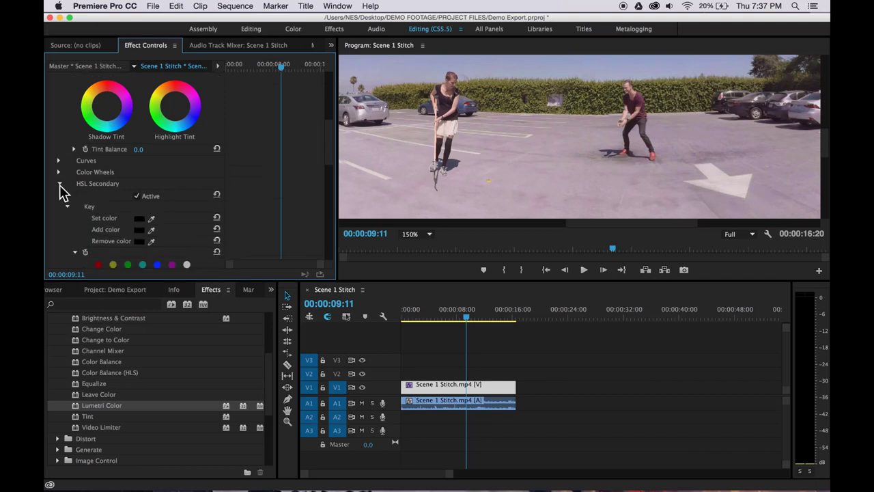
{"action": "left_click", "coordinate": [58, 185]}
- Expand Lumetri's Curves section and pull the Hue Saturation Curve inward around yellow to reduce the yellow saturation
{"action": "left_click", "coordinate": [59, 215]}
{"action": "scroll", "coordinate": [59, 222], "scroll_direction": "down", "scroll_amount": 10}
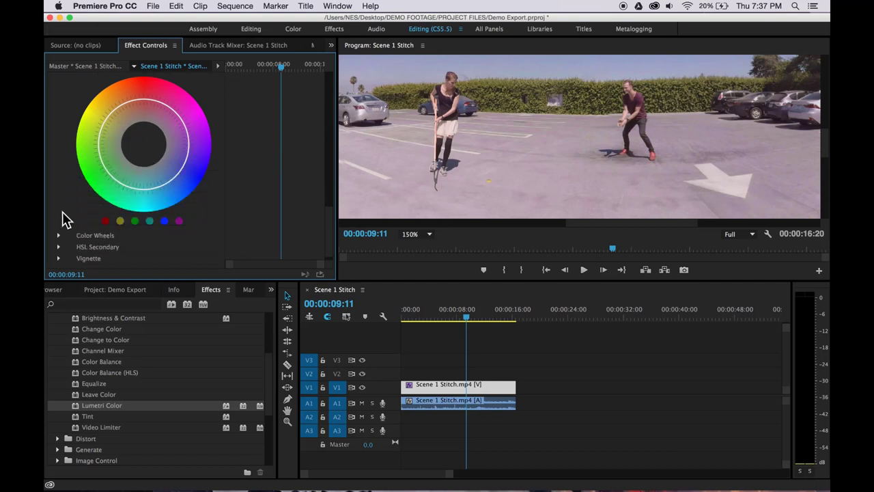
{"action": "left_click", "coordinate": [120, 223]}
{"action": "scroll", "coordinate": [110, 137], "scroll_direction": "up", "scroll_amount": 2}
{"action": "scroll", "coordinate": [109, 136], "scroll_direction": "down", "scroll_amount": 3}
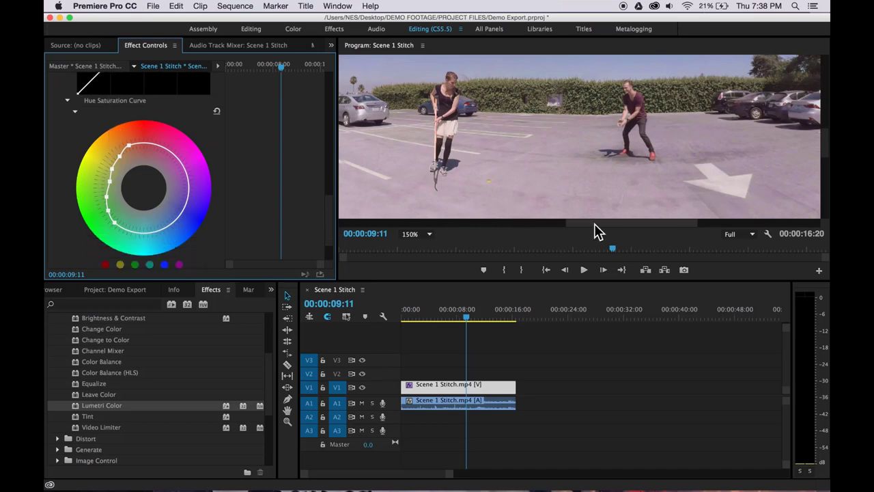
- Play the graded footage briefly in the enlarged program monitor and inspect the ground, people, sky and buildings for color problems
{"action": "left_click_drag", "start_coordinate": [613, 223], "coordinate": [435, 224]}
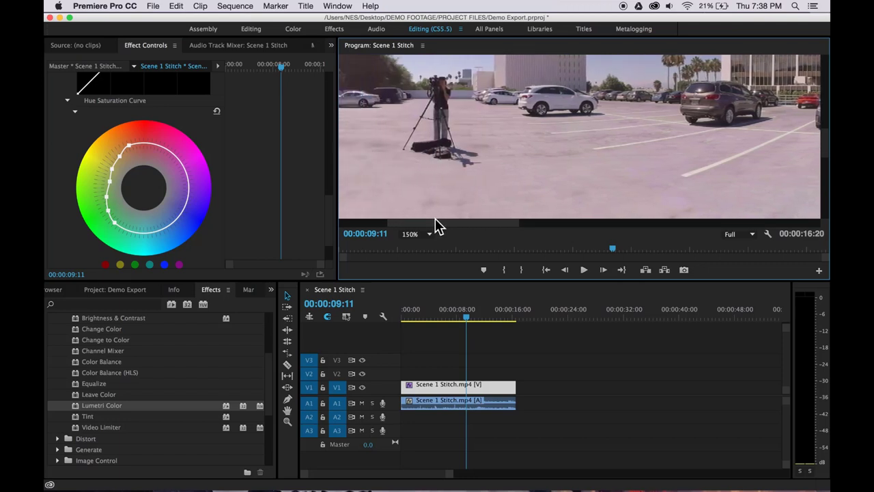
{"action": "scroll", "coordinate": [245, 153], "scroll_direction": "up", "scroll_amount": 5}
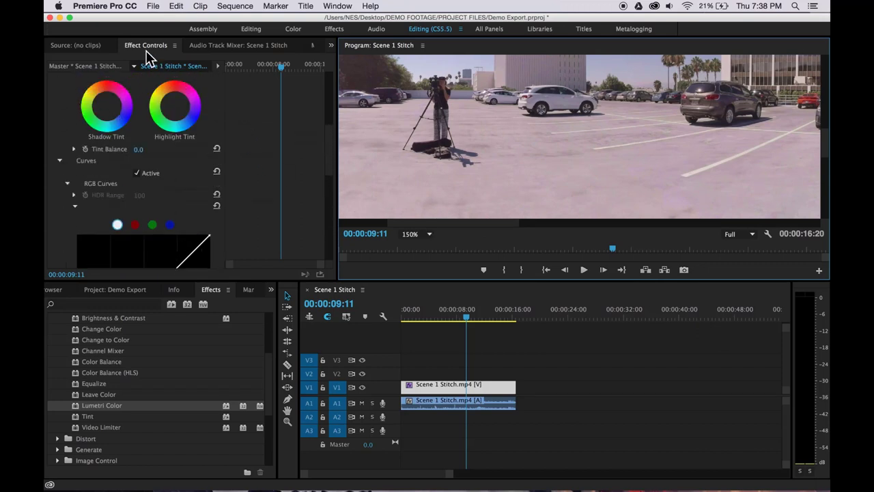
{"action": "scroll", "coordinate": [113, 88], "scroll_direction": "up", "scroll_amount": 5}
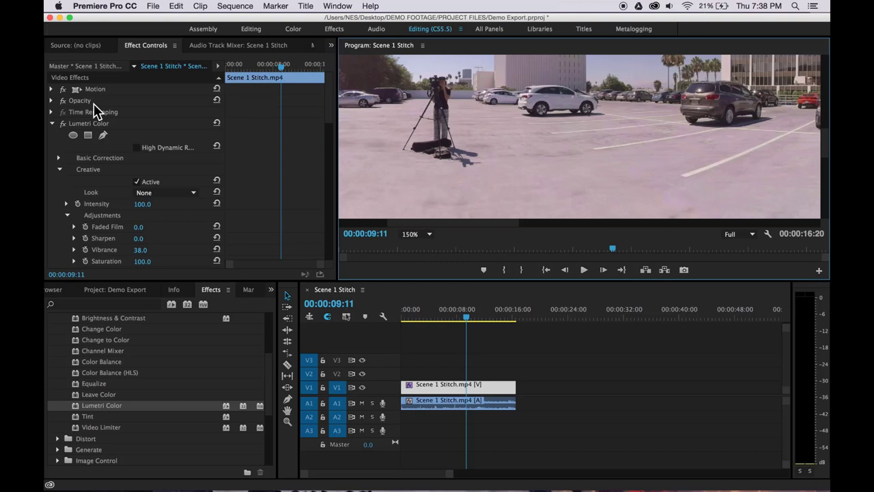
{"action": "left_click", "coordinate": [52, 122]}
{"action": "left_click", "coordinate": [509, 364]}
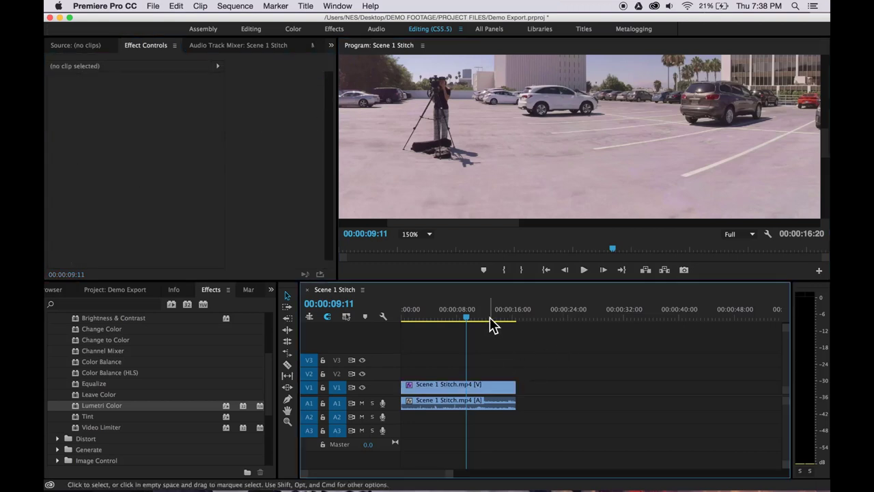
{"action": "left_click", "coordinate": [561, 103]}
{"action": "key", "text": "grave"}
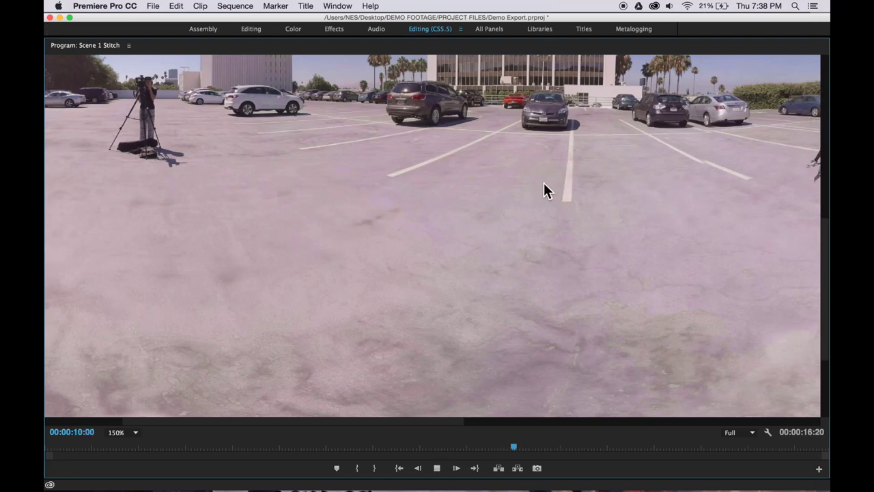
{"action": "key", "text": "space"}
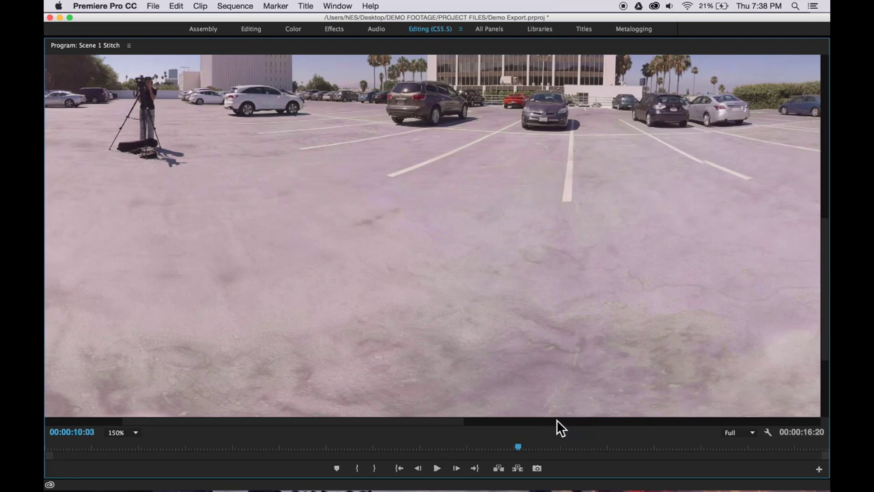
{"action": "left_click_drag", "start_coordinate": [441, 422], "coordinate": [644, 394]}
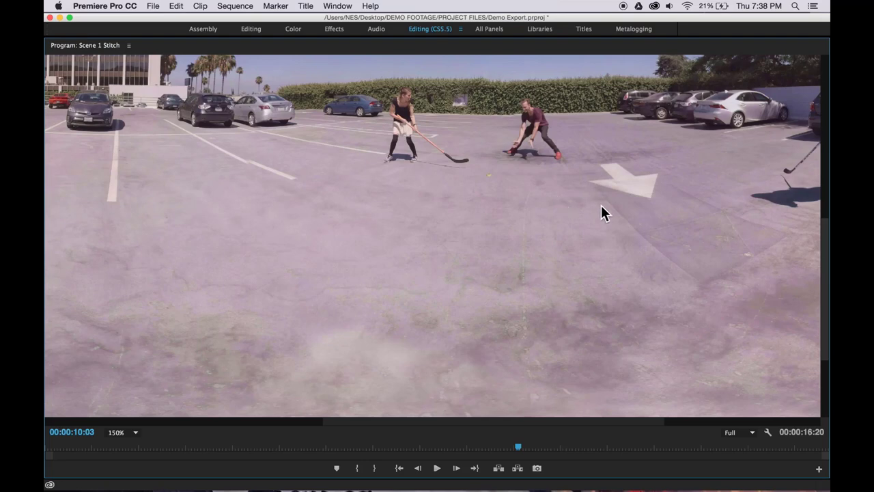
{"action": "left_click", "coordinate": [825, 249]}
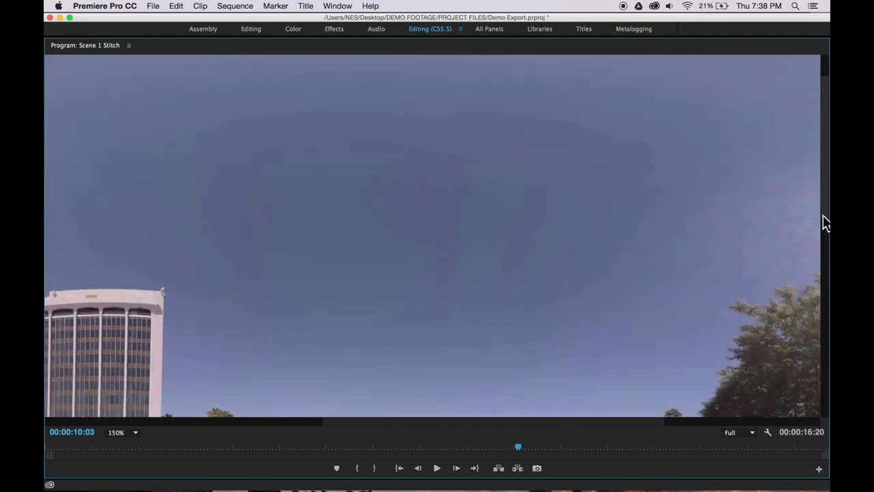
{"action": "left_click_drag", "start_coordinate": [824, 221], "coordinate": [811, 290]}
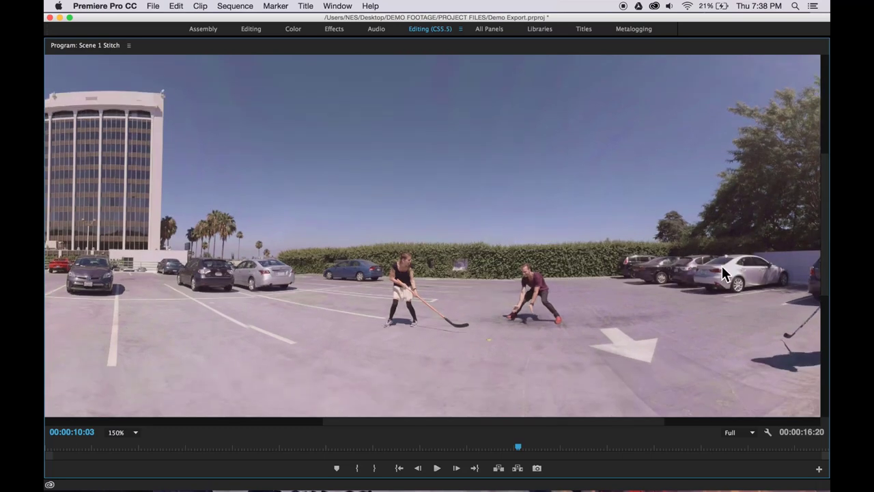
{"action": "key", "text": "grave"}
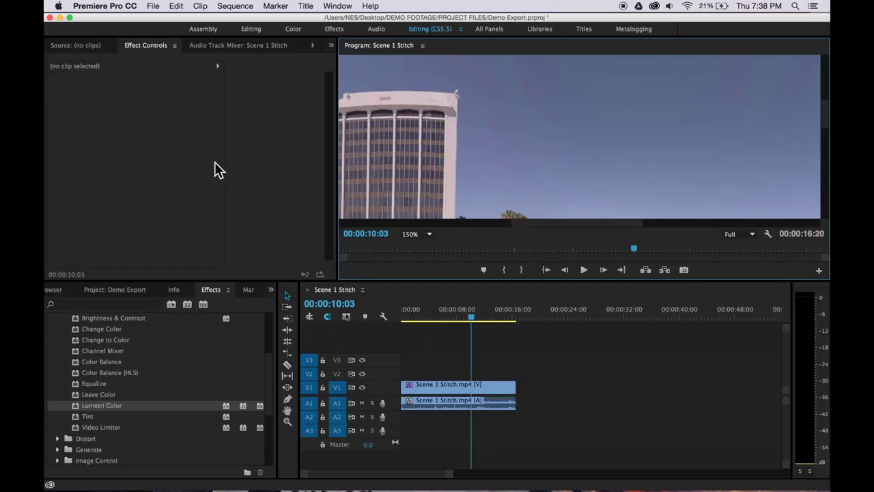
- Set the Lumetri Creative Vibrance of the Scene 1 Stitch clip to 14 and save the project
{"action": "left_click", "coordinate": [426, 382]}
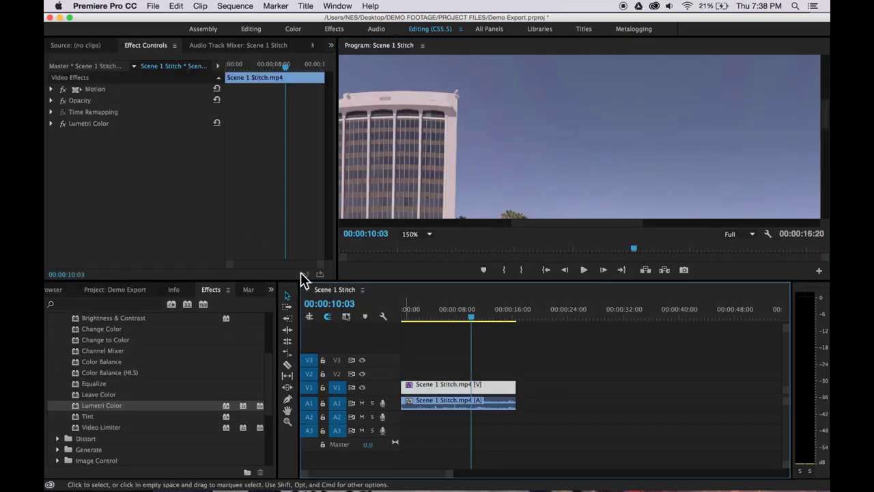
{"action": "left_click", "coordinate": [89, 178]}
{"action": "left_click", "coordinate": [51, 123]}
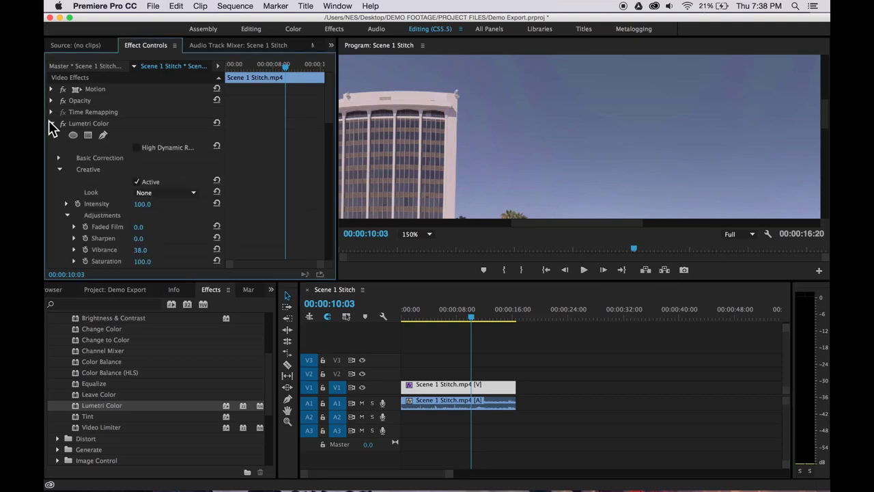
{"action": "scroll", "coordinate": [100, 211], "scroll_direction": "down", "scroll_amount": 2}
{"action": "scroll", "coordinate": [100, 211], "scroll_direction": "down", "scroll_amount": 4}
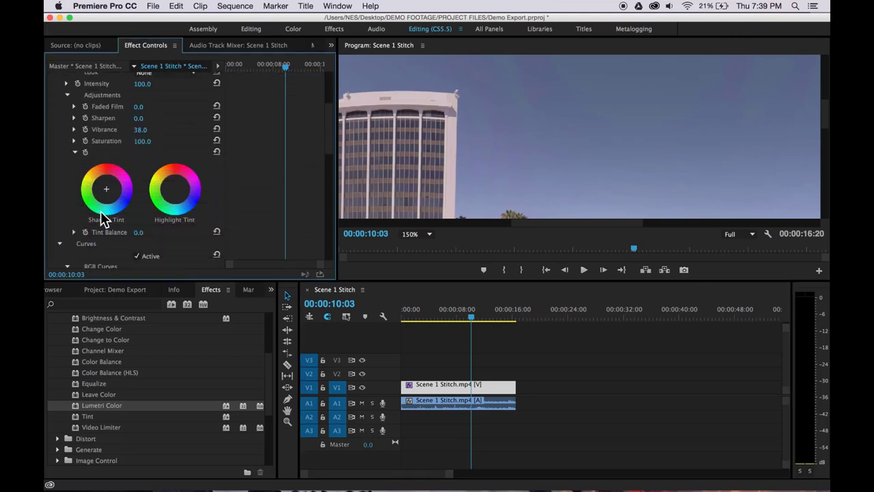
{"action": "scroll", "coordinate": [100, 211], "scroll_direction": "up", "scroll_amount": 2}
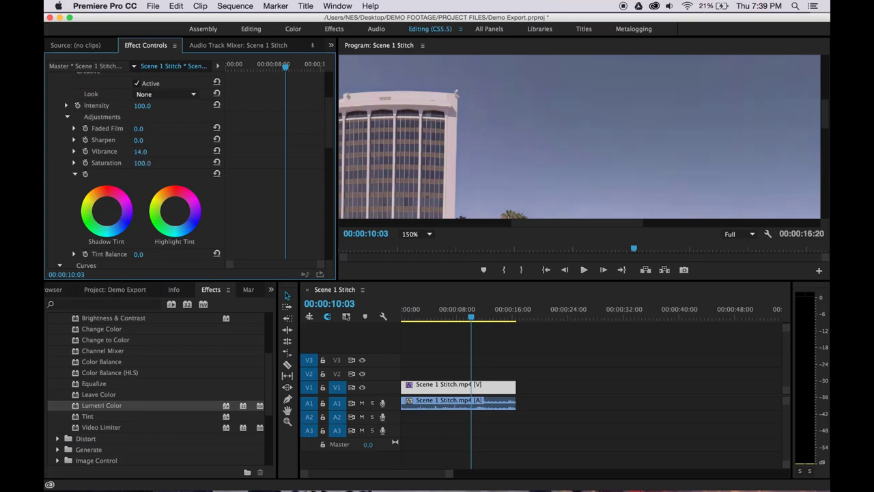
{"action": "mouse_move", "coordinate": [826, 126]}
{"action": "left_mouse_down"}
{"action": "mouse_move", "coordinate": [824, 141]}
{"action": "mouse_move", "coordinate": [824, 130]}
{"action": "left_mouse_up"}
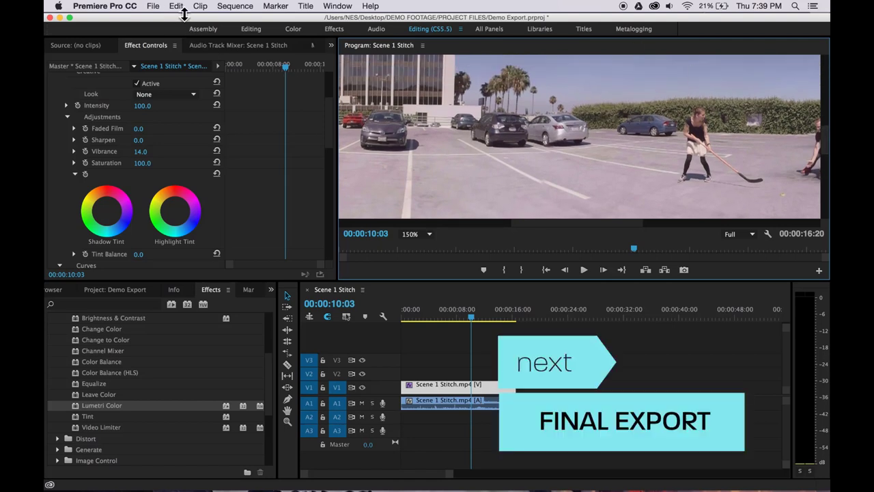
{"action": "left_click", "coordinate": [155, 7]}
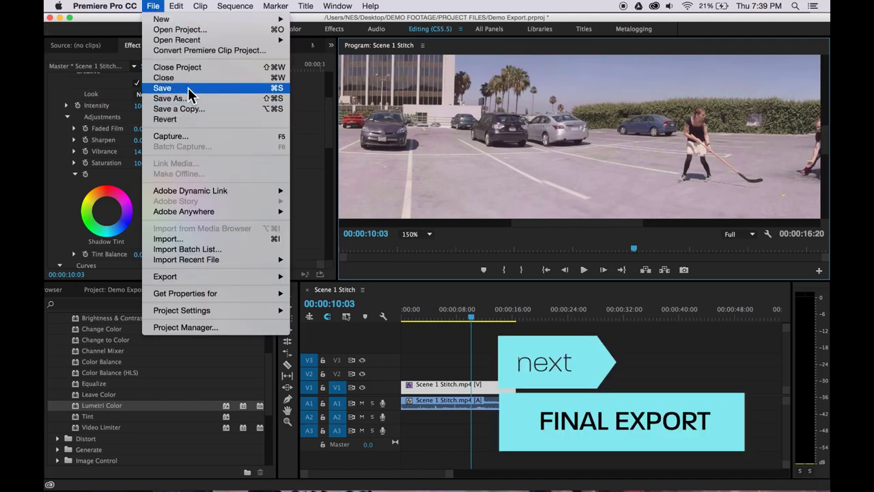
{"action": "left_click", "coordinate": [188, 87]}
- Import hip-hop-power-rap_z1Qlo4N_.wav from the Music folder and place it at the start of audio track A2
{"action": "left_click", "coordinate": [464, 343]}
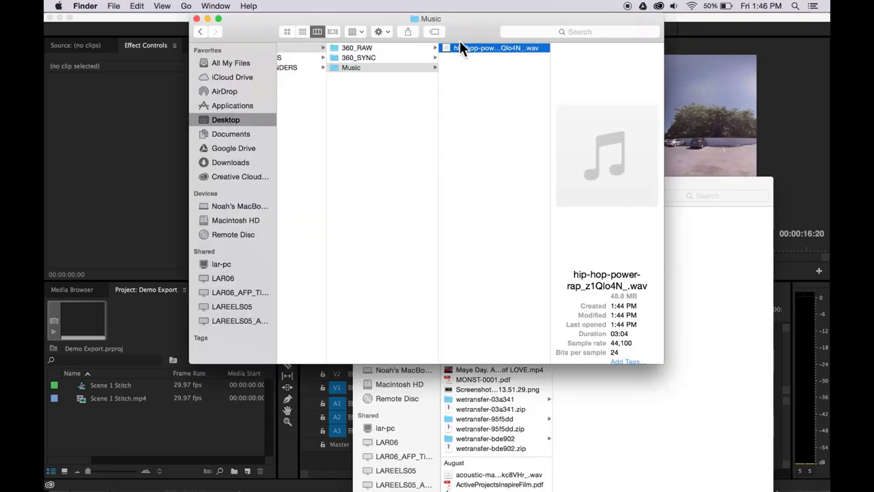
{"action": "left_click_drag", "start_coordinate": [449, 49], "coordinate": [108, 434]}
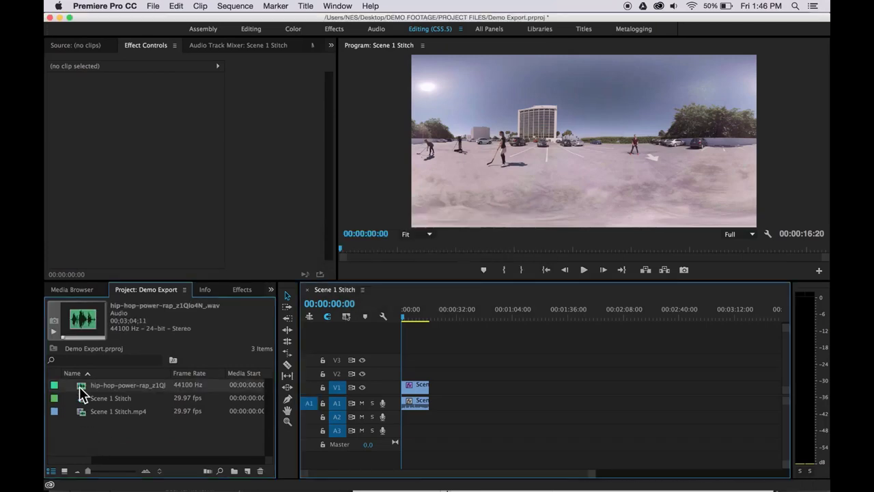
{"action": "left_click_drag", "start_coordinate": [80, 394], "coordinate": [416, 422]}
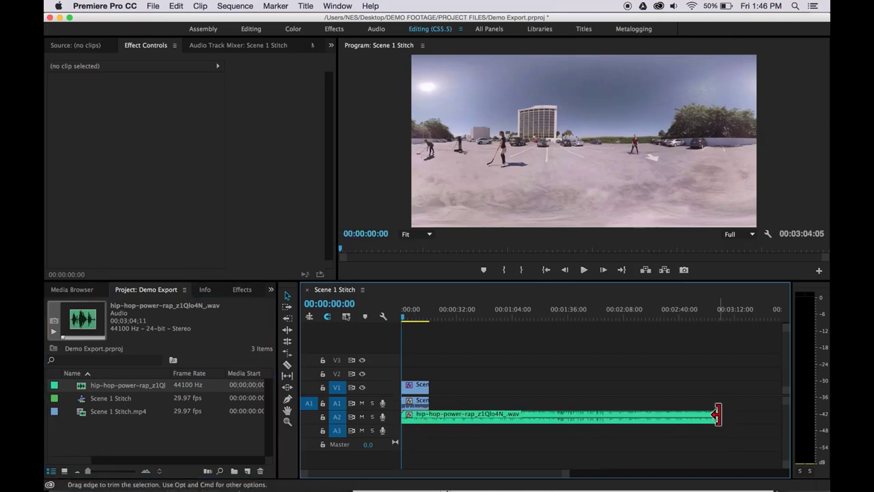
- Trim the hip-hop music clip on A2 to the end of the Scene 1 Stitch video and normalize its maximum peak to 0 dB
{"action": "left_click_drag", "start_coordinate": [717, 415], "coordinate": [428, 414]}
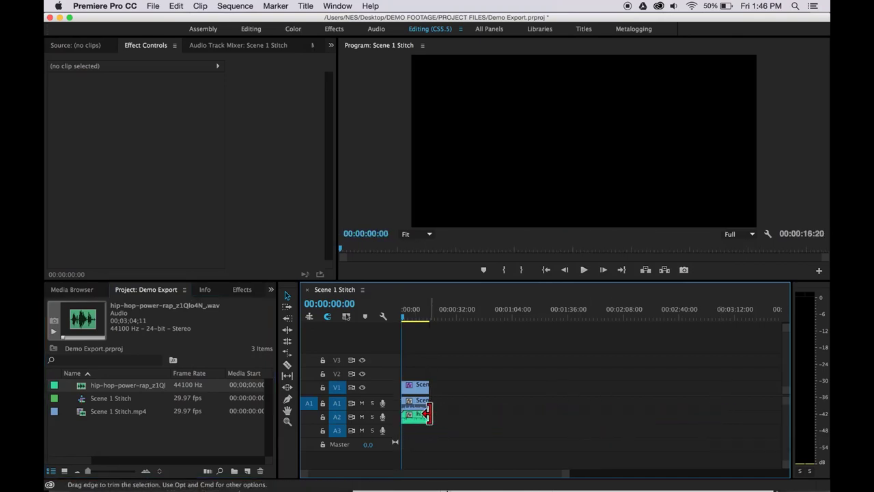
{"action": "left_click", "coordinate": [412, 419]}
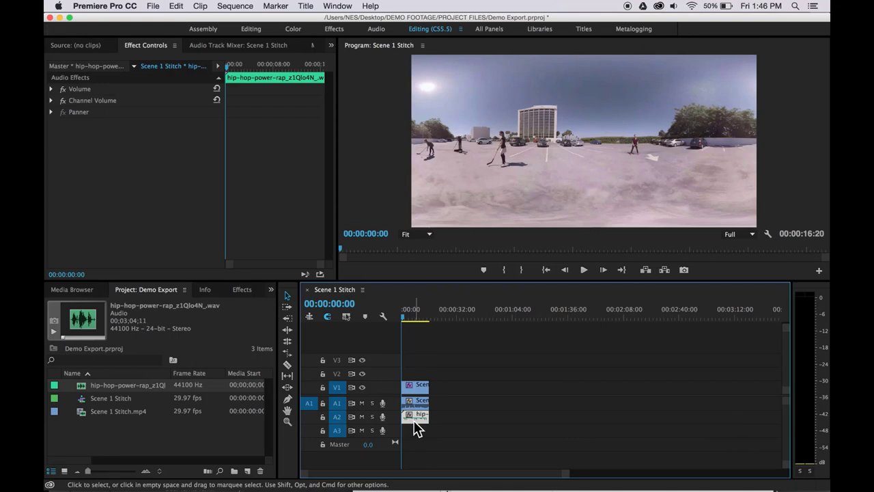
{"action": "right_click", "coordinate": [413, 420]}
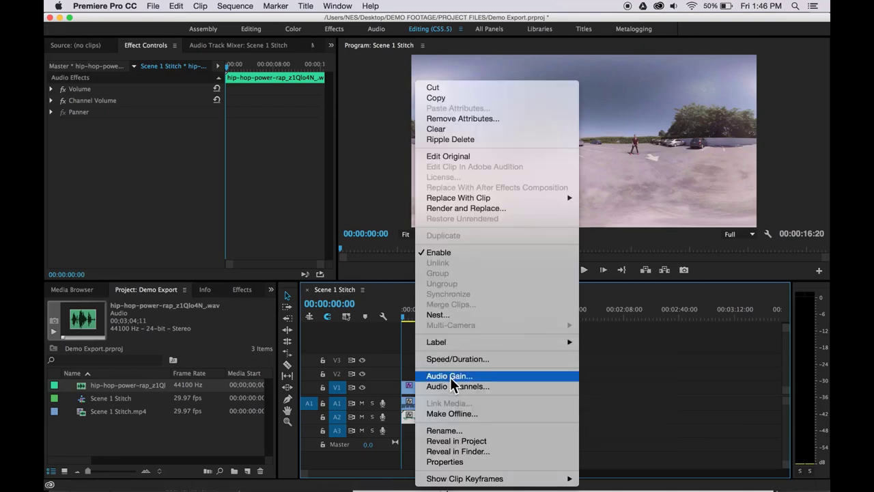
{"action": "left_click", "coordinate": [449, 375]}
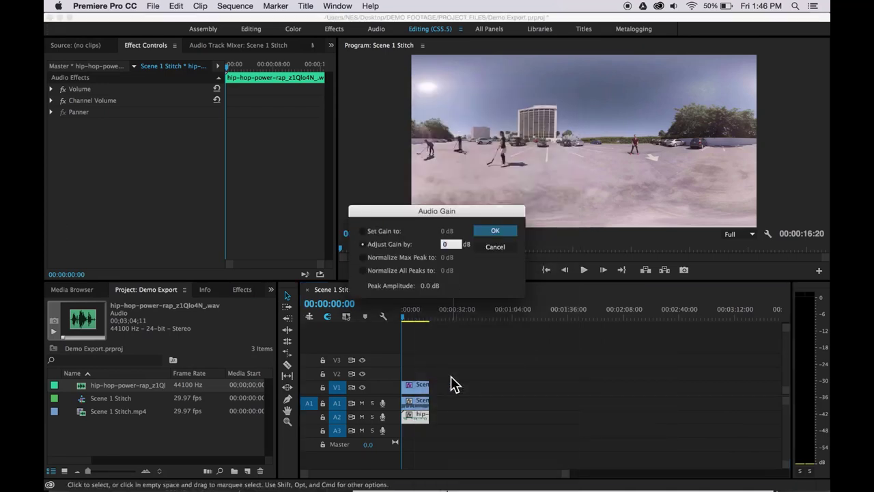
{"action": "left_click", "coordinate": [363, 257]}
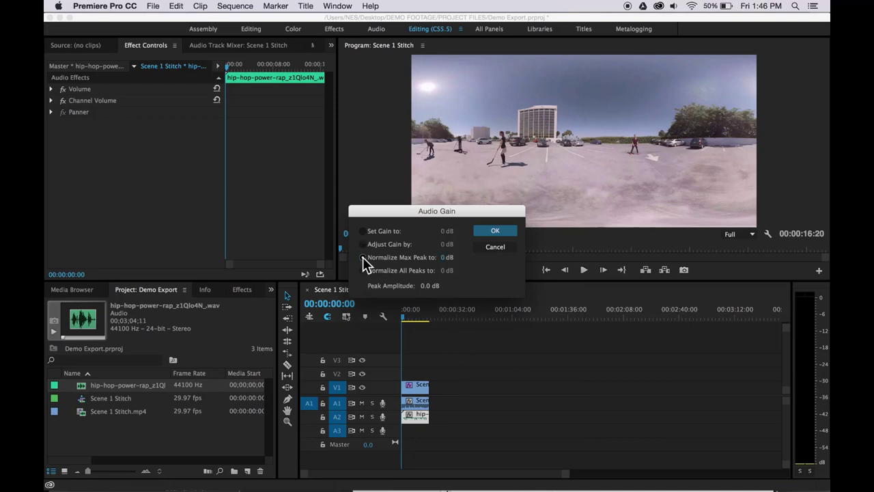
{"action": "left_click", "coordinate": [492, 232]}
{"action": "left_click", "coordinate": [458, 398]}
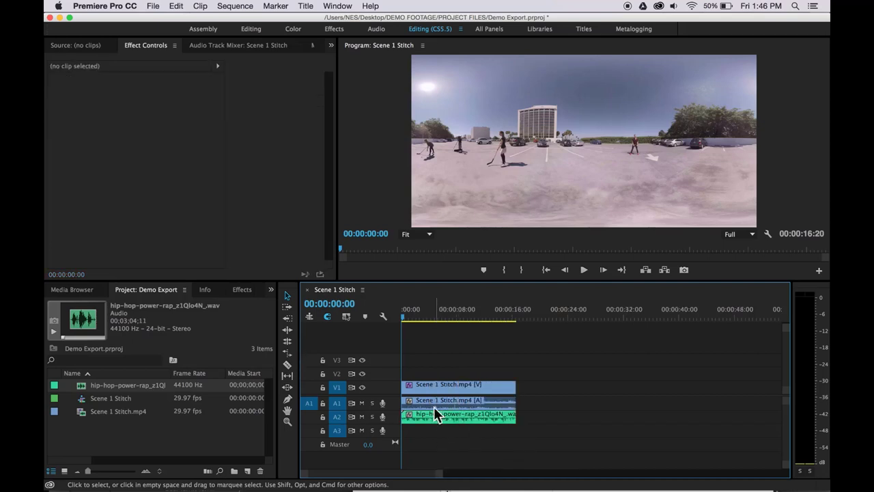
- Unmute the system sound and play the first seconds of the sequence to check the music's audio level
{"action": "key", "text": "equal"}
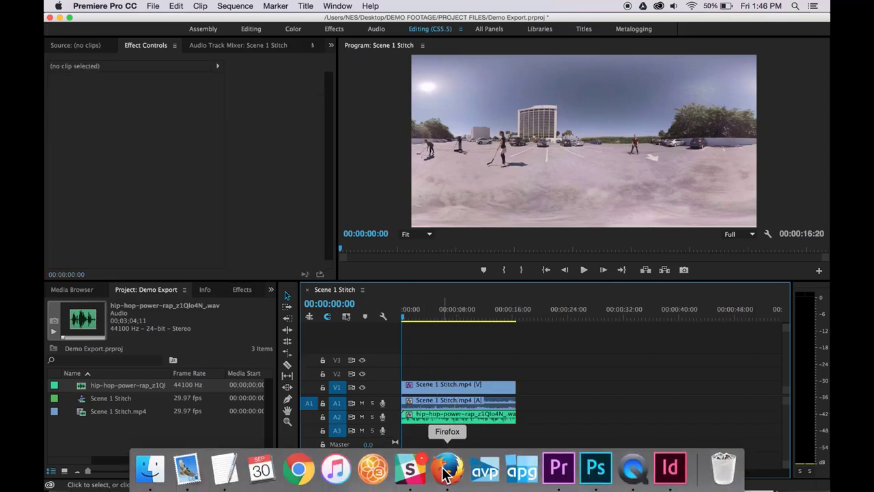
{"action": "key", "text": "XF86AudioMute"}
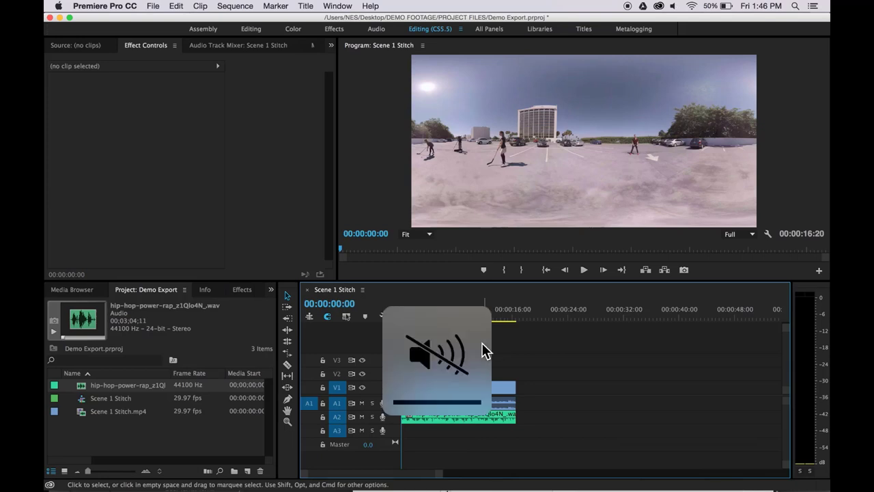
{"action": "key", "text": "XF86AudioMute"}
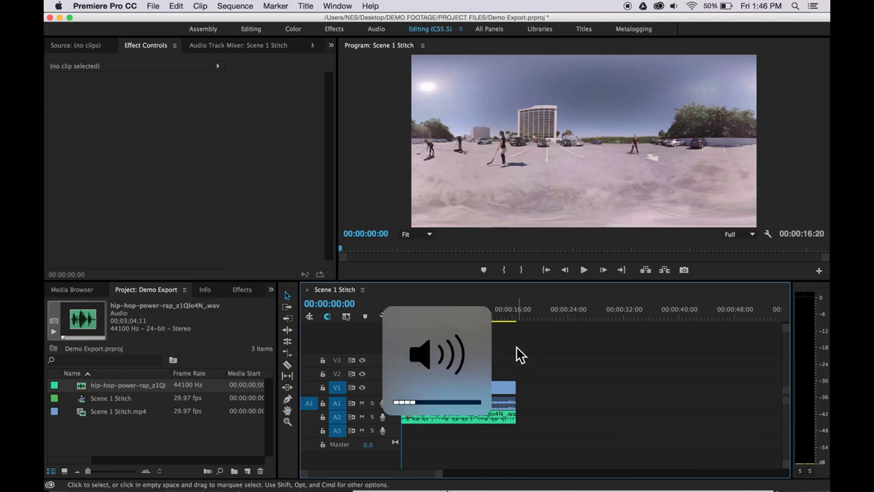
{"action": "key", "text": "space"}
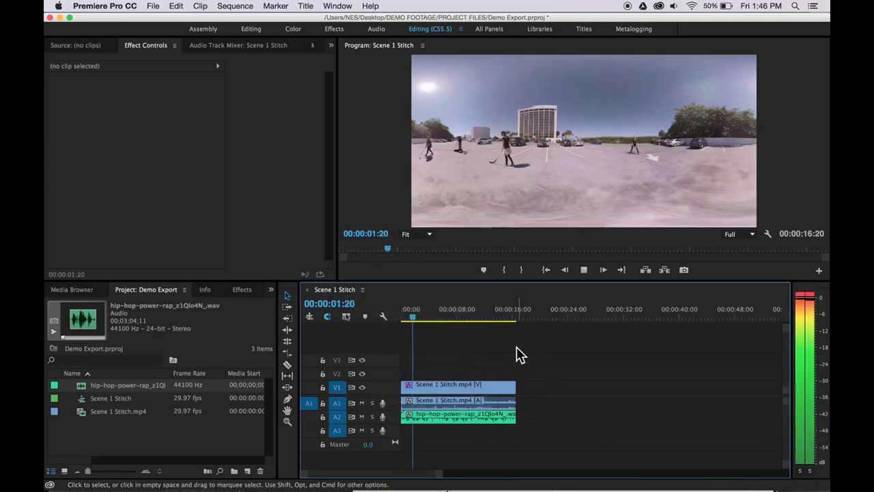
{"action": "key", "text": "space"}
{"action": "key", "text": "space"}
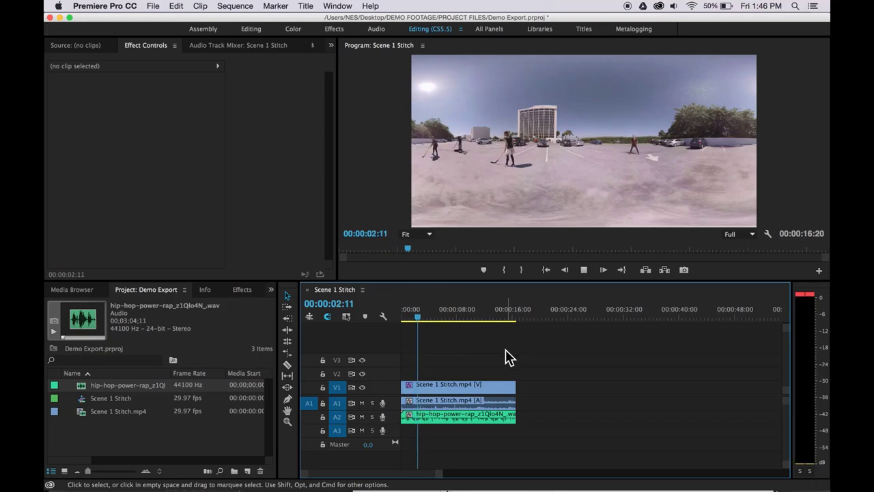
- Reapply the Normalize Max Peak audio gain to the music clip at a lower level and play the sequence to check it
{"action": "left_click", "coordinate": [431, 417]}
{"action": "key", "text": "g"}
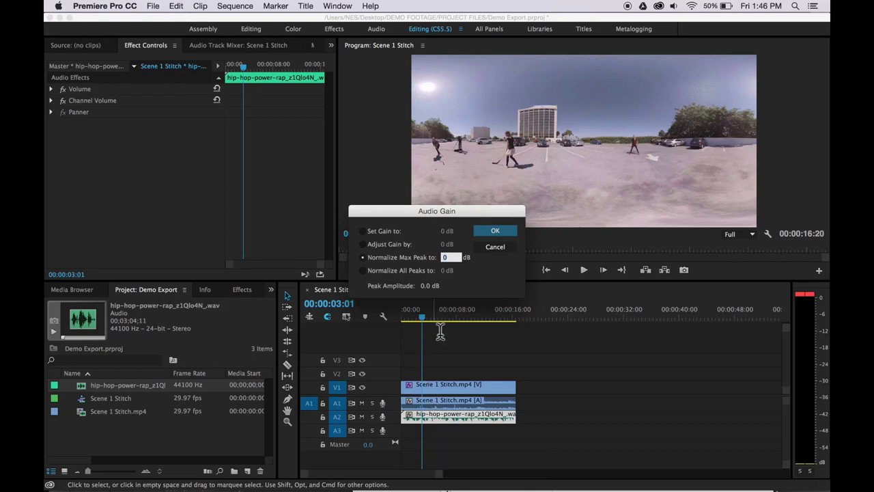
{"action": "key", "text": "Return"}
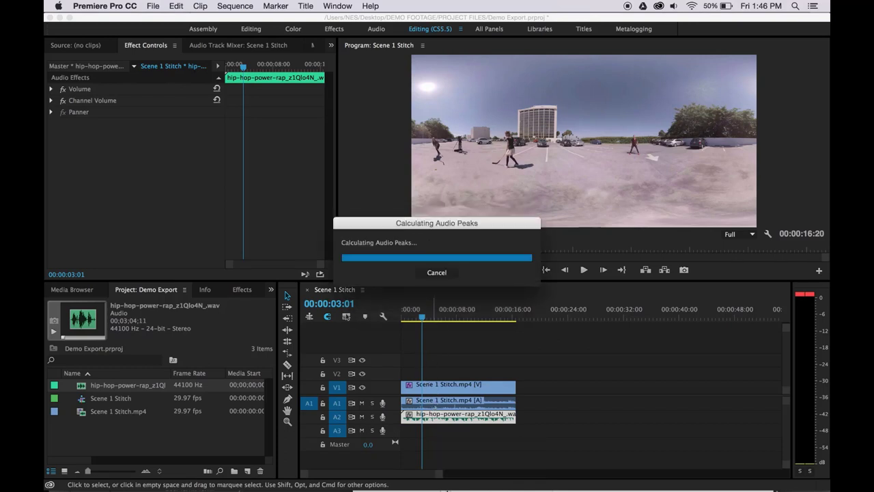
{"action": "key", "text": "space"}
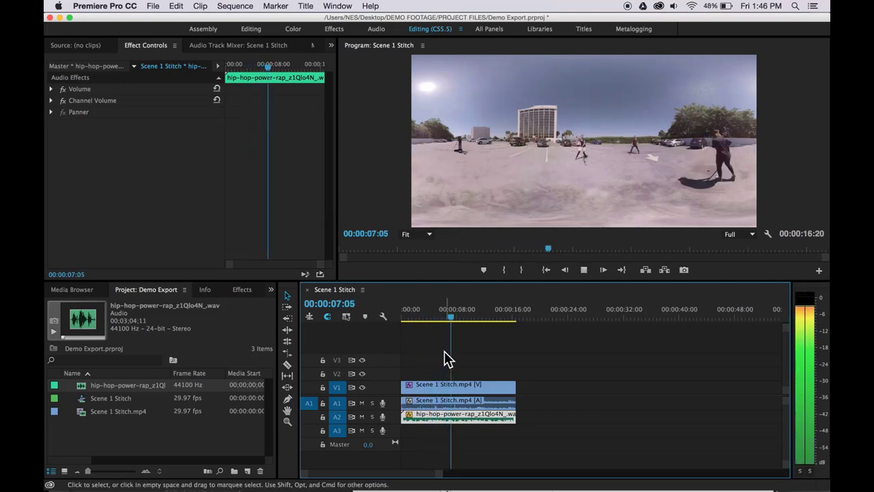
{"action": "key", "text": "space"}
{"action": "left_click", "coordinate": [437, 364]}
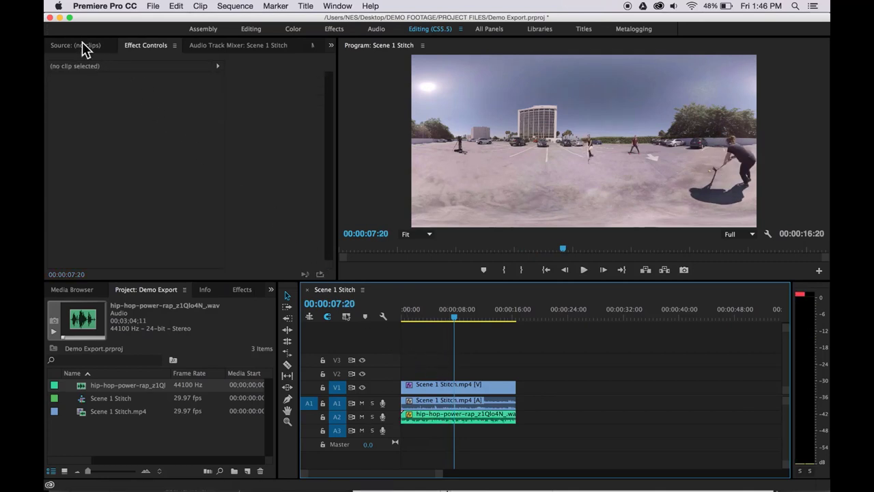
- Open the media export settings for the Scene 1 Stitch sequence
{"action": "left_click", "coordinate": [153, 6]}
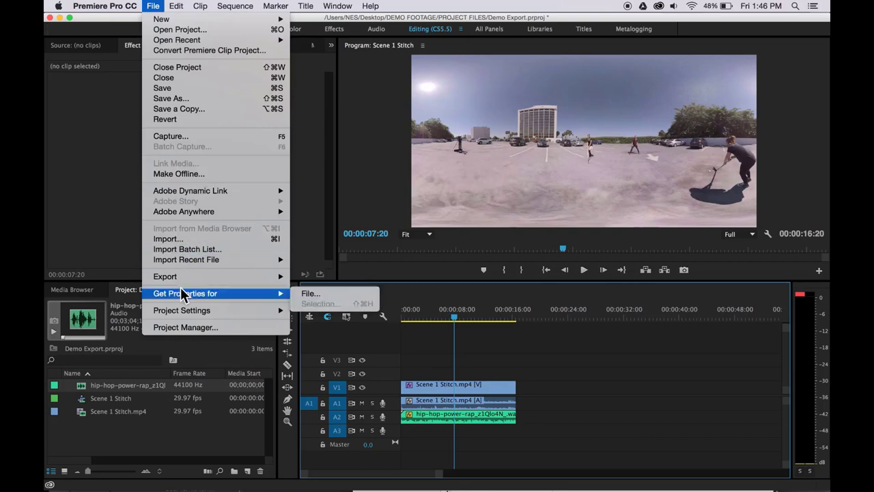
{"action": "mouse_move", "coordinate": [285, 276]}
{"action": "left_click", "coordinate": [322, 278]}
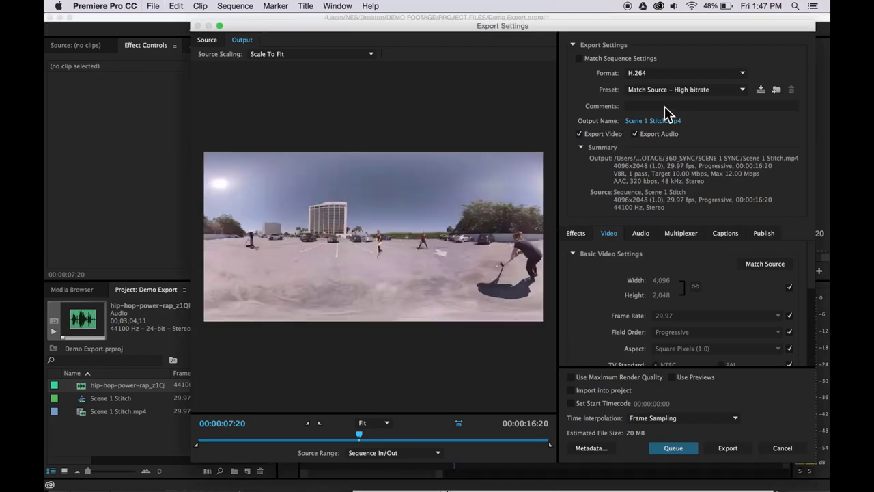
- Create an EXPORTS folder inside DEMO FOOTAGE and set the export's output file there with the name Scene 1 360
{"action": "left_click", "coordinate": [645, 120]}
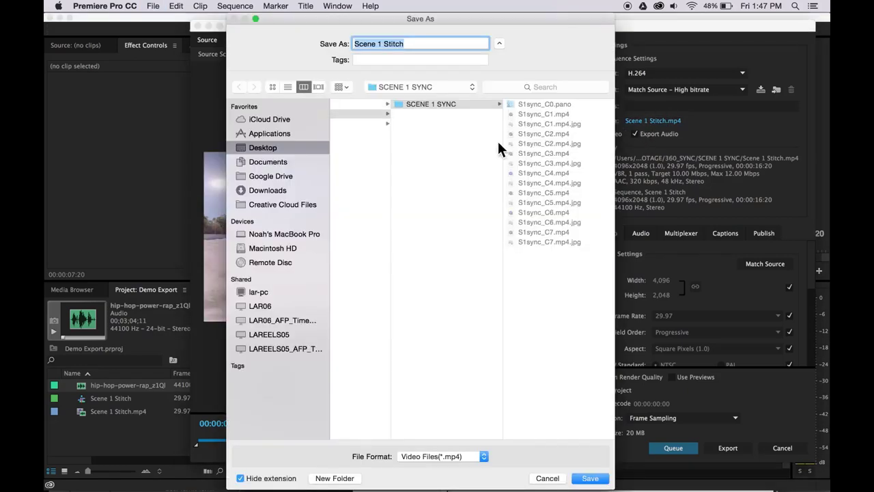
{"action": "scroll", "coordinate": [442, 146], "scroll_direction": "left", "scroll_amount": 3}
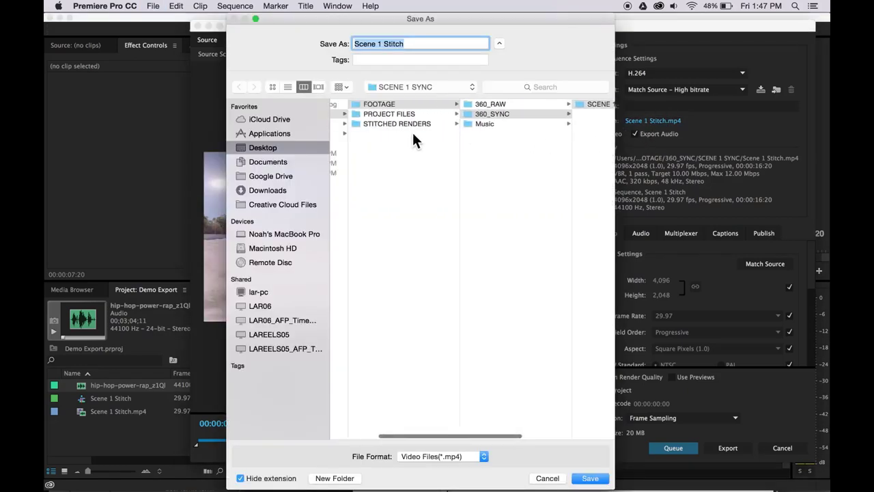
{"action": "left_click", "coordinate": [479, 125]}
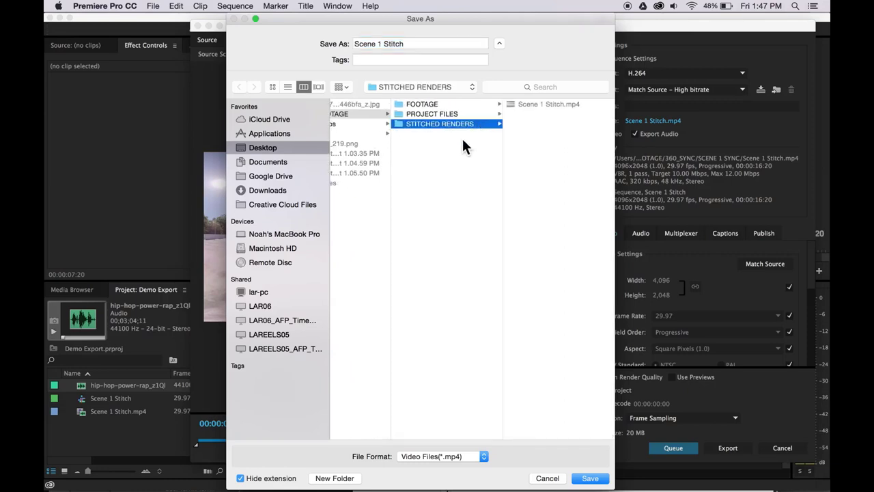
{"action": "left_click", "coordinate": [447, 154]}
{"action": "left_click", "coordinate": [334, 478]}
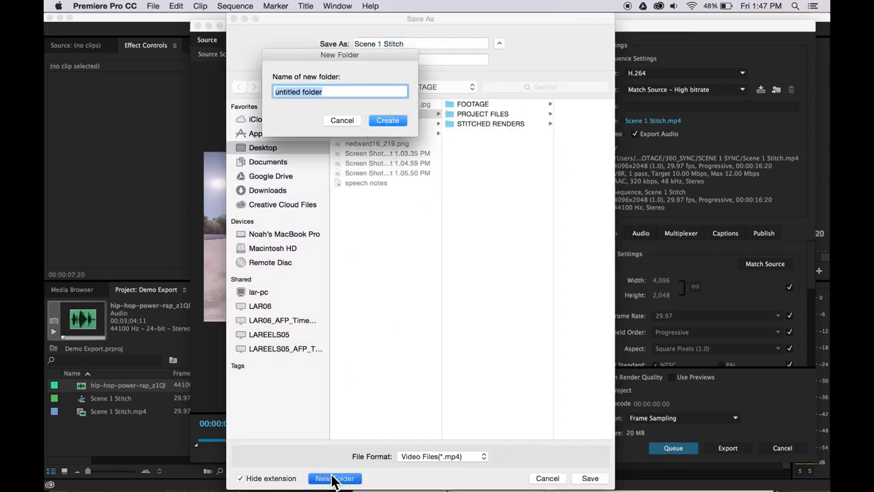
{"action": "type", "text": "EXPORTS"}
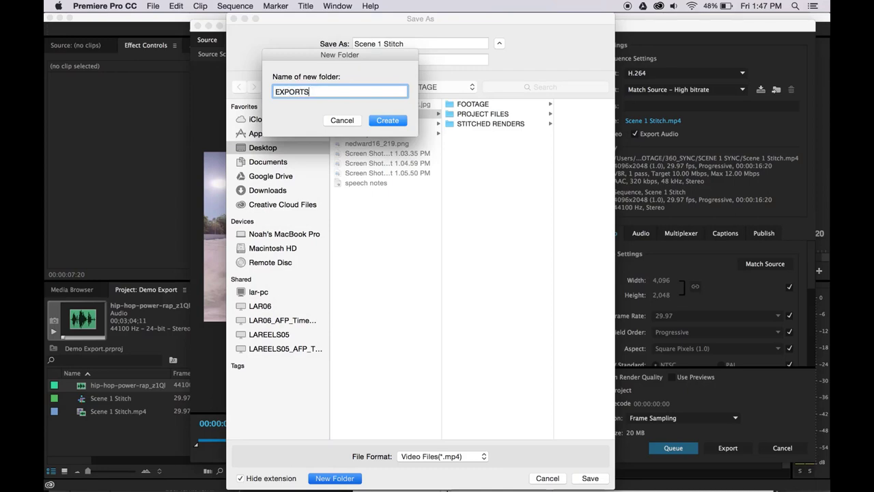
{"action": "key", "text": "Return"}
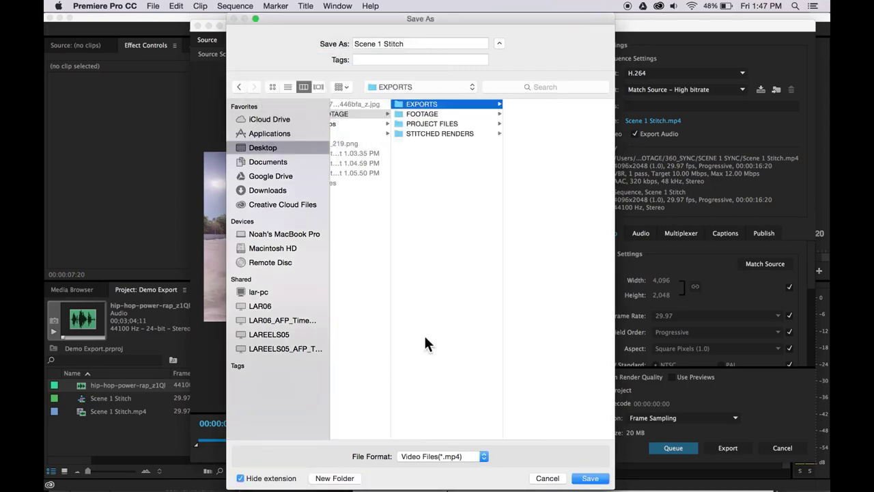
{"action": "left_click", "coordinate": [421, 43]}
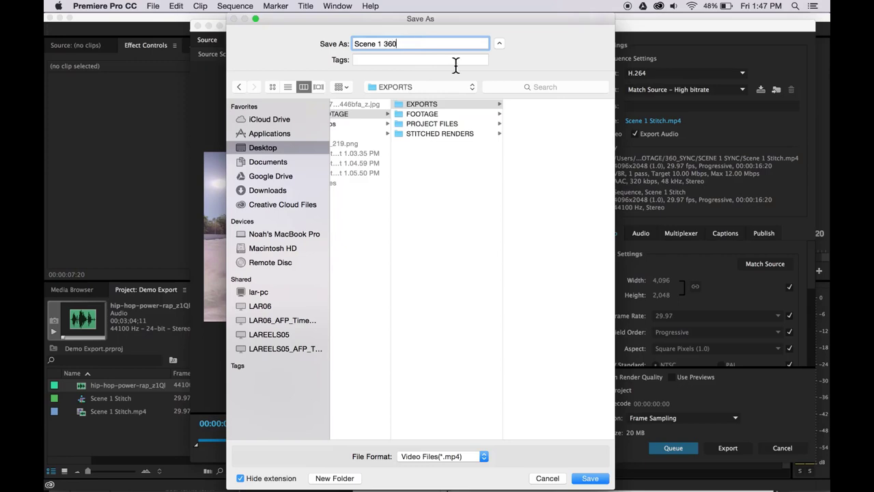
{"action": "left_click", "coordinate": [591, 478]}
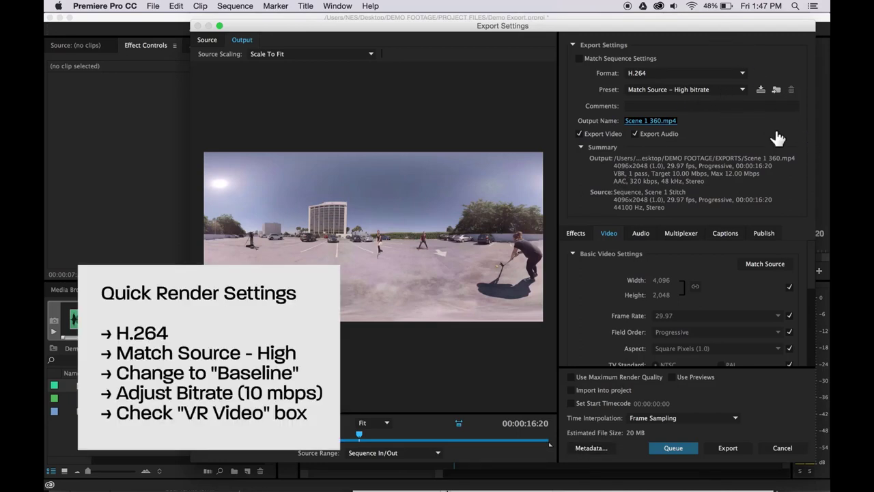
- Unlock the video Profile from the source match and set it to Baseline in the export settings
{"action": "left_click_drag", "start_coordinate": [813, 273], "coordinate": [811, 296]}
{"action": "left_click", "coordinate": [790, 315]}
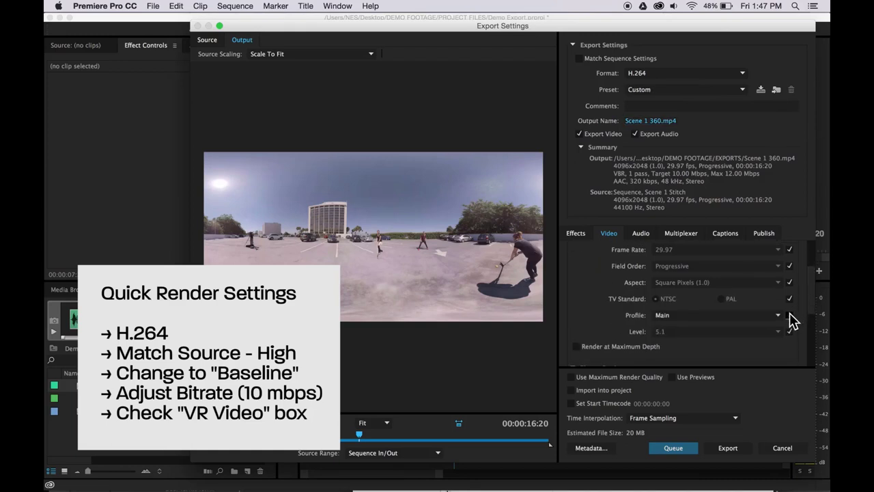
{"action": "left_click", "coordinate": [778, 315]}
{"action": "left_click", "coordinate": [694, 326]}
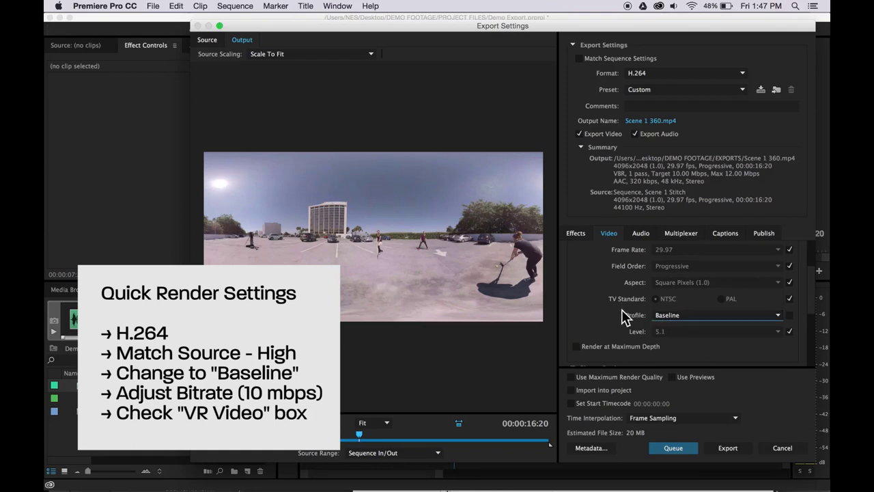
- Check the target and maximum bitrates, and mark the exported video as VR with the Monoscopic frame layout
{"action": "scroll", "coordinate": [812, 307], "scroll_direction": "down", "scroll_amount": 4}
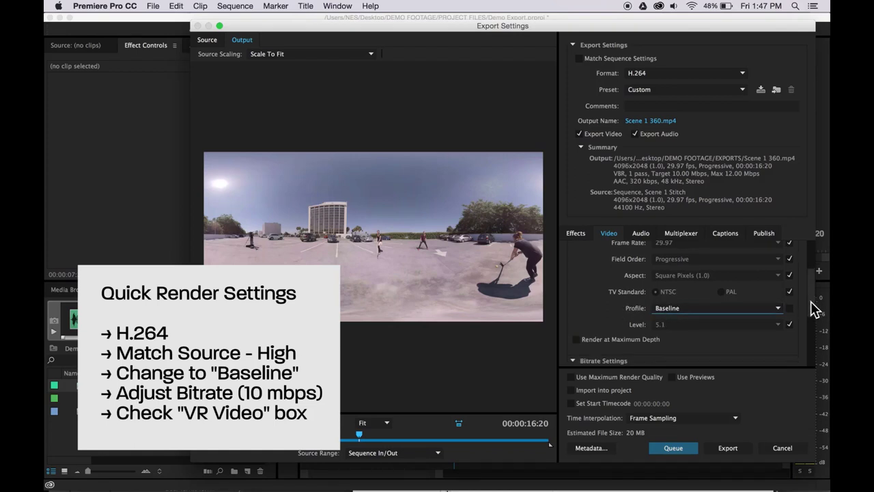
{"action": "scroll", "coordinate": [814, 328], "scroll_direction": "down", "scroll_amount": 1}
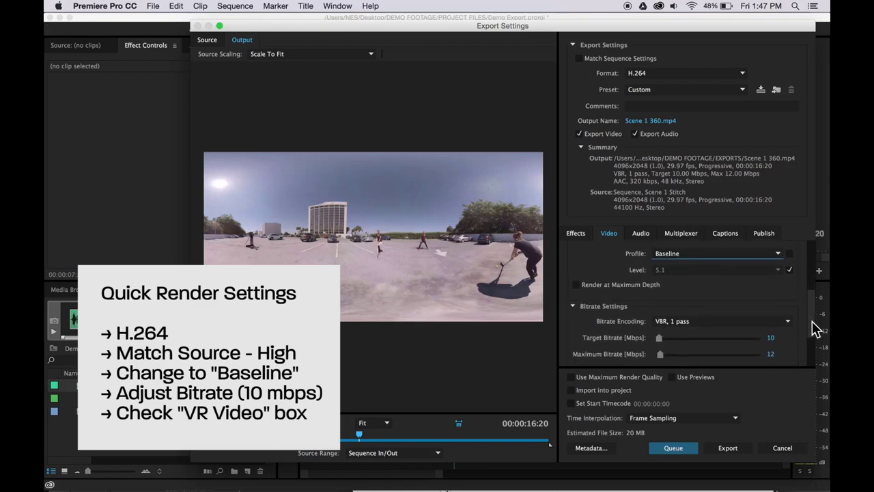
{"action": "scroll", "coordinate": [813, 329], "scroll_direction": "down", "scroll_amount": 3}
{"action": "scroll", "coordinate": [814, 349], "scroll_direction": "down", "scroll_amount": 3}
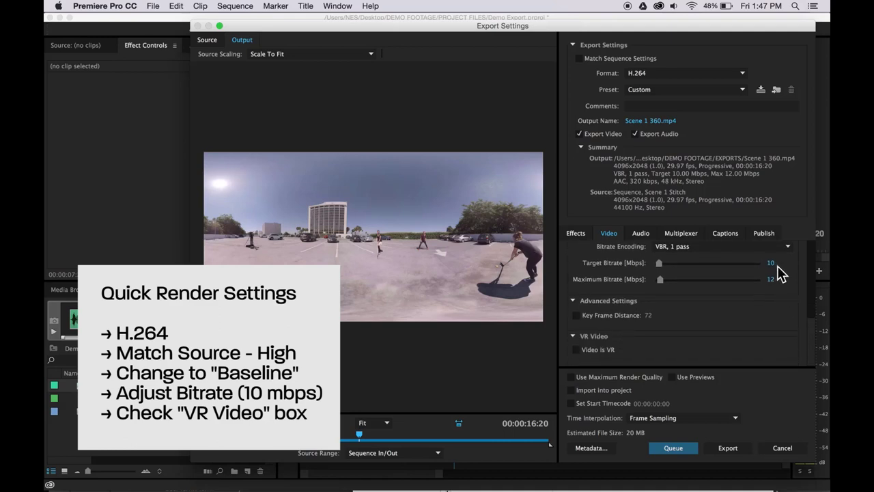
{"action": "scroll", "coordinate": [812, 329], "scroll_direction": "up", "scroll_amount": 3}
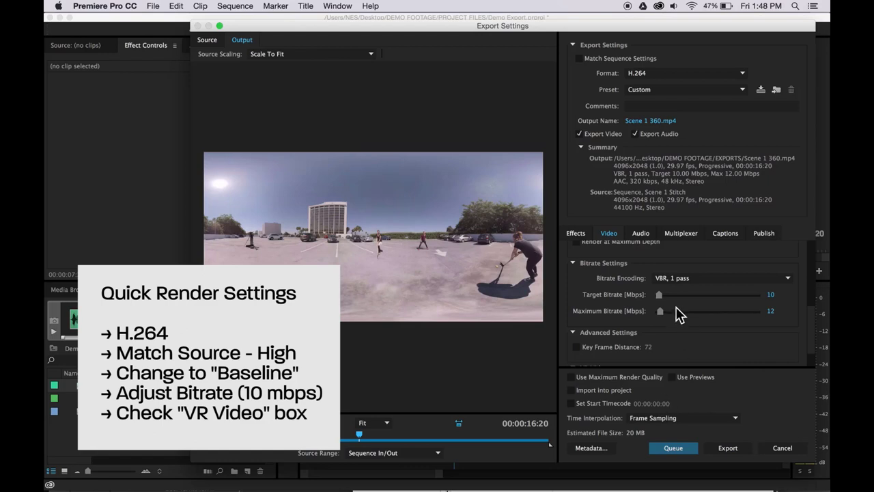
{"action": "left_click", "coordinate": [673, 449]}
{"action": "mouse_move", "coordinate": [812, 316]}
{"action": "left_mouse_down"}
{"action": "mouse_move", "coordinate": [806, 253]}
{"action": "mouse_move", "coordinate": [807, 322]}
{"action": "left_mouse_up"}
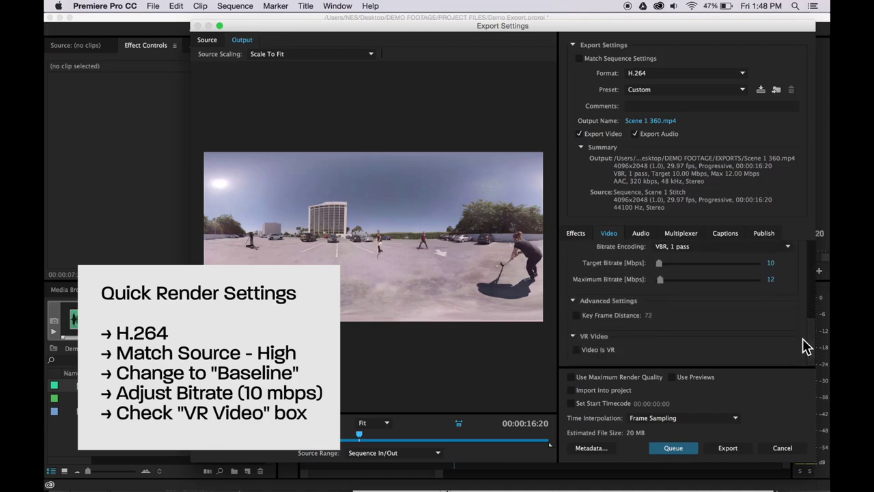
{"action": "left_click", "coordinate": [575, 347]}
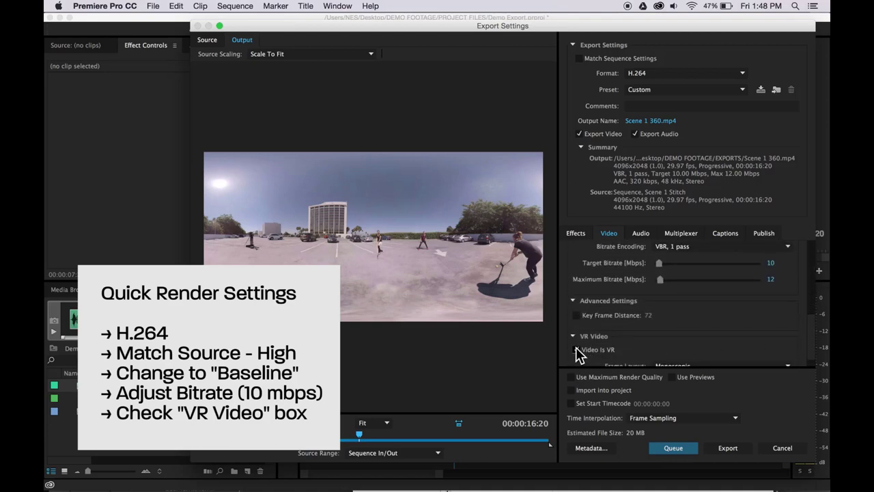
{"action": "scroll", "coordinate": [644, 337], "scroll_direction": "down", "scroll_amount": 1}
{"action": "left_click", "coordinate": [675, 348]}
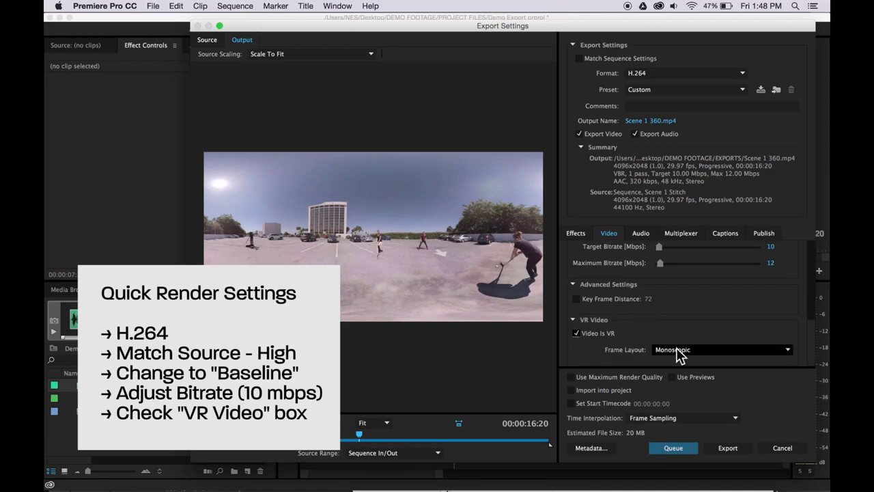
{"action": "left_click", "coordinate": [679, 334]}
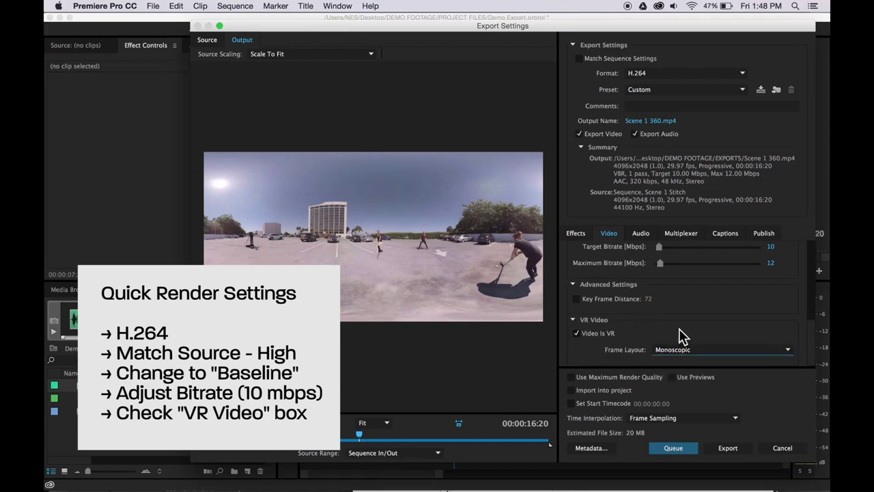
{"action": "left_click", "coordinate": [677, 351]}
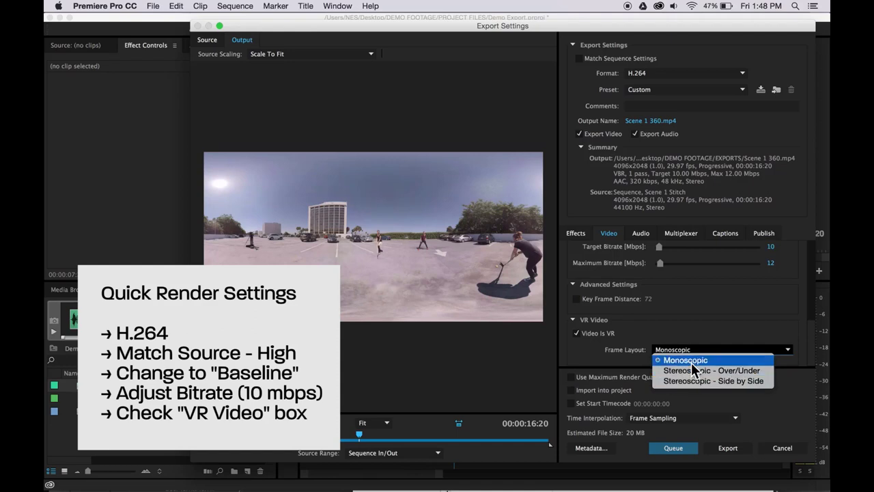
{"action": "left_click", "coordinate": [679, 360]}
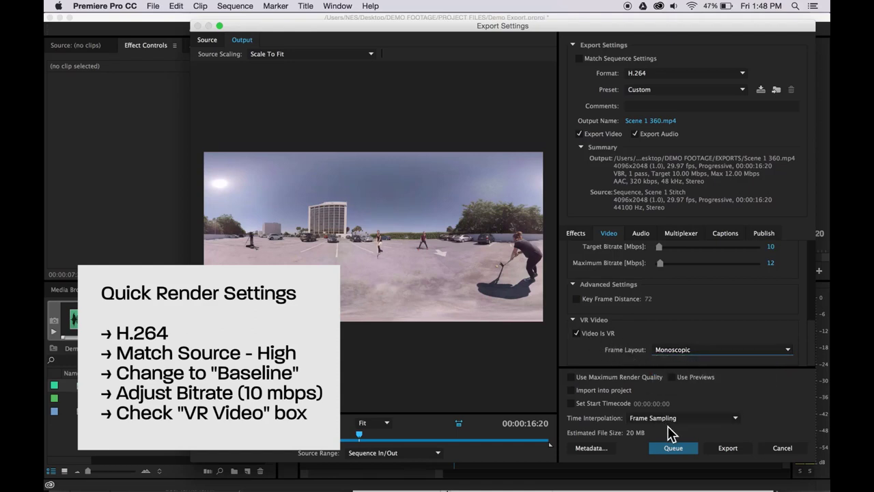
- Send the export to the Media Encoder queue and start encoding Scene 1 360.mp4
{"action": "left_click", "coordinate": [673, 448]}
{"action": "left_click", "coordinate": [671, 452]}
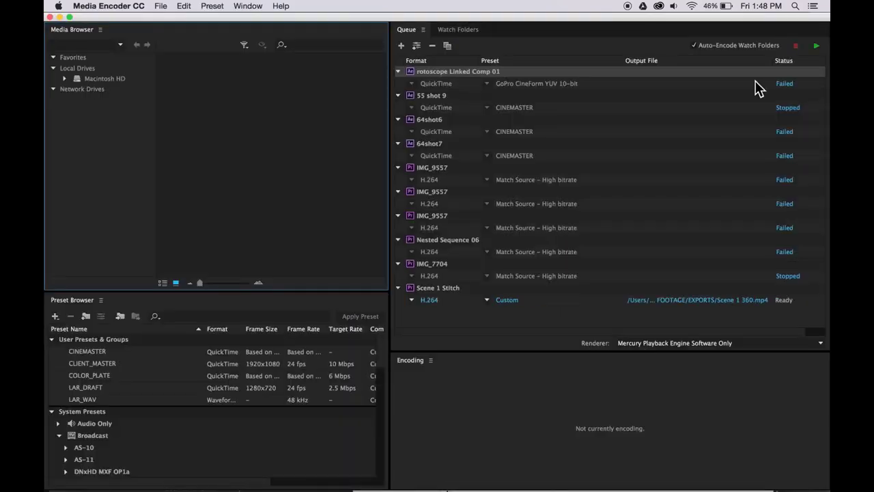
{"action": "left_click", "coordinate": [818, 47]}
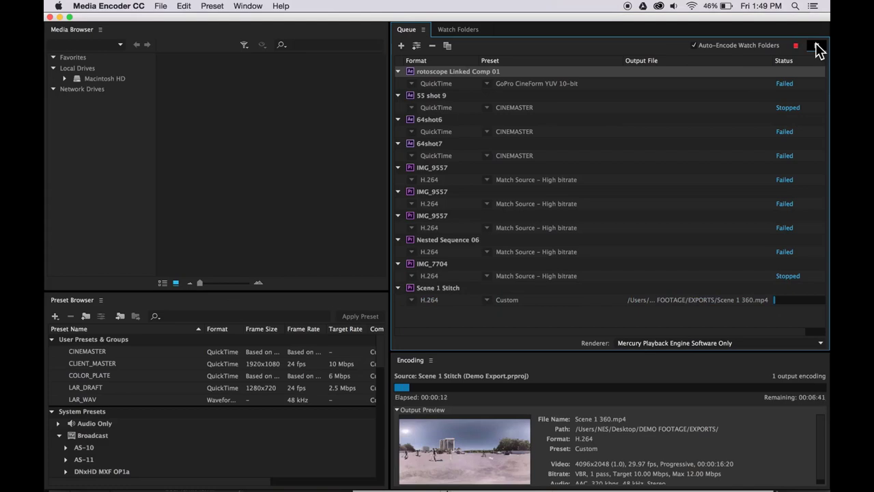